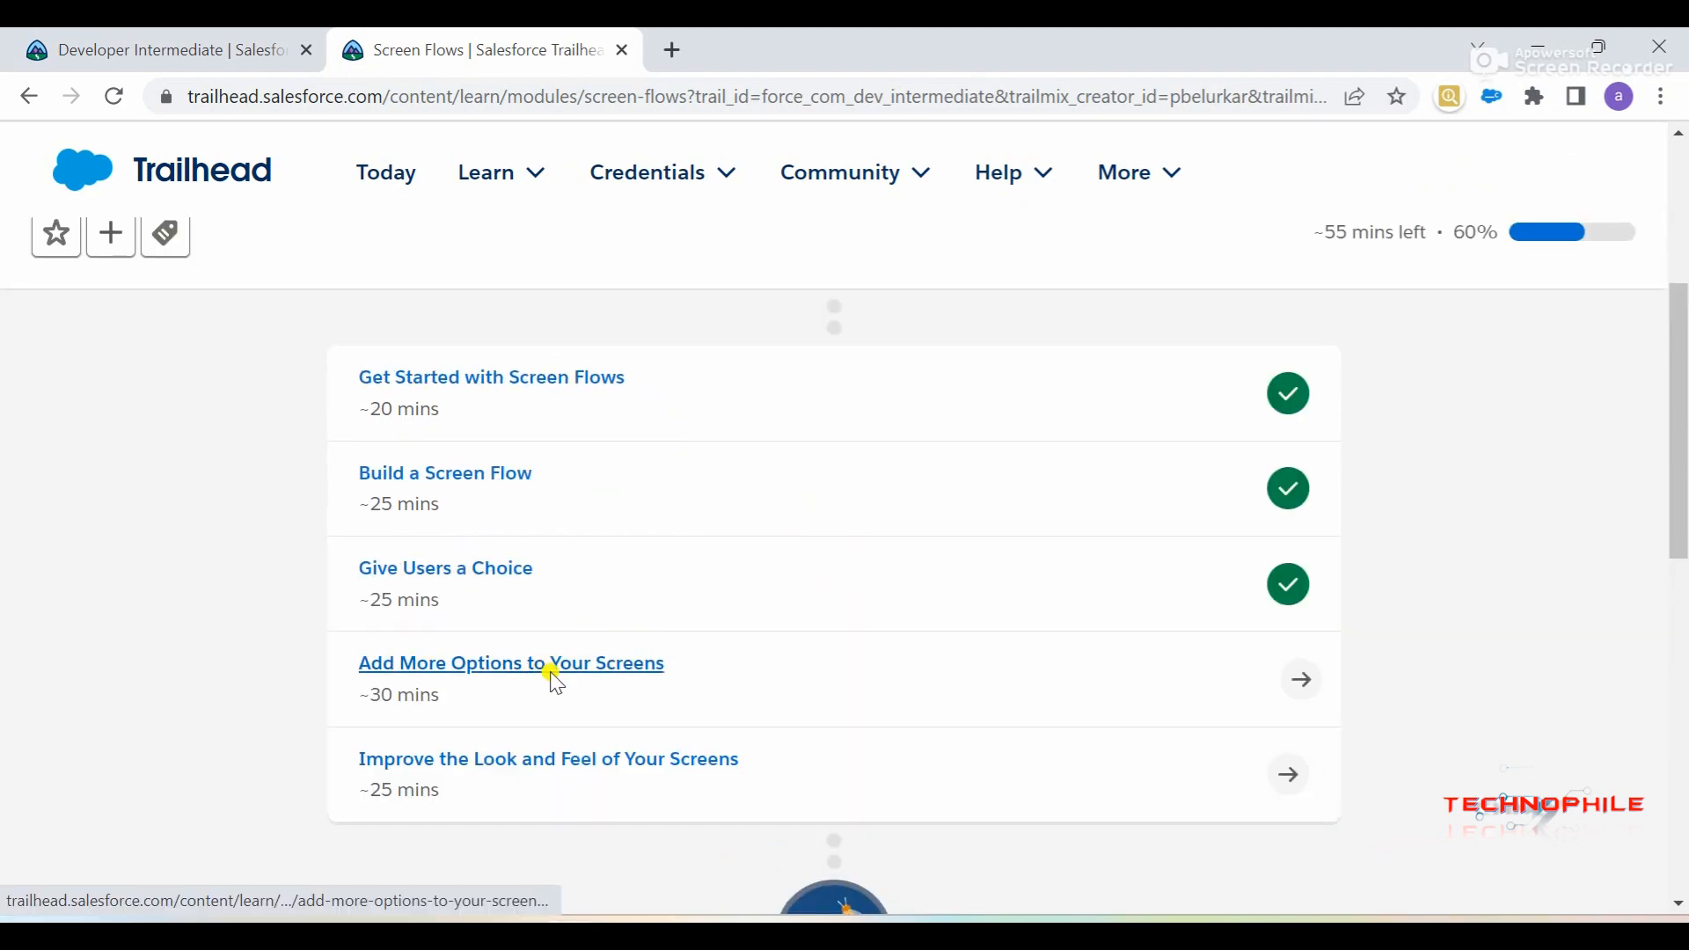
Open the Add More Options to Your Screens unit and launch My Trailhead Playground 1 from its challenge
click(541, 671)
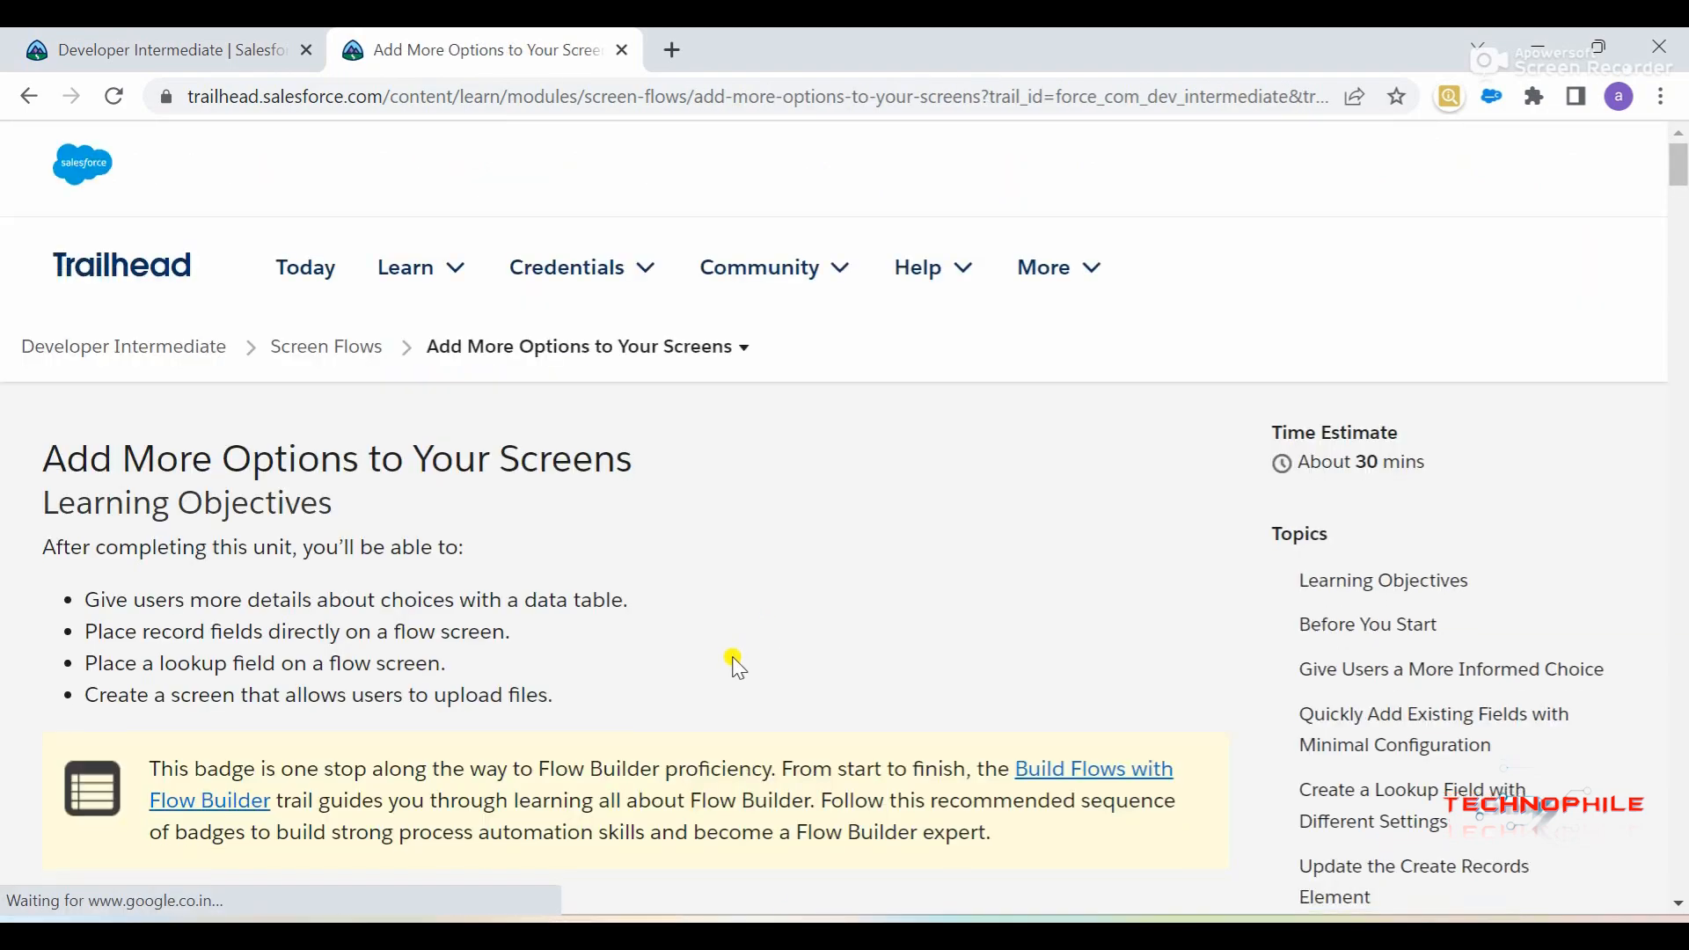
scroll(737, 668, down, 20)
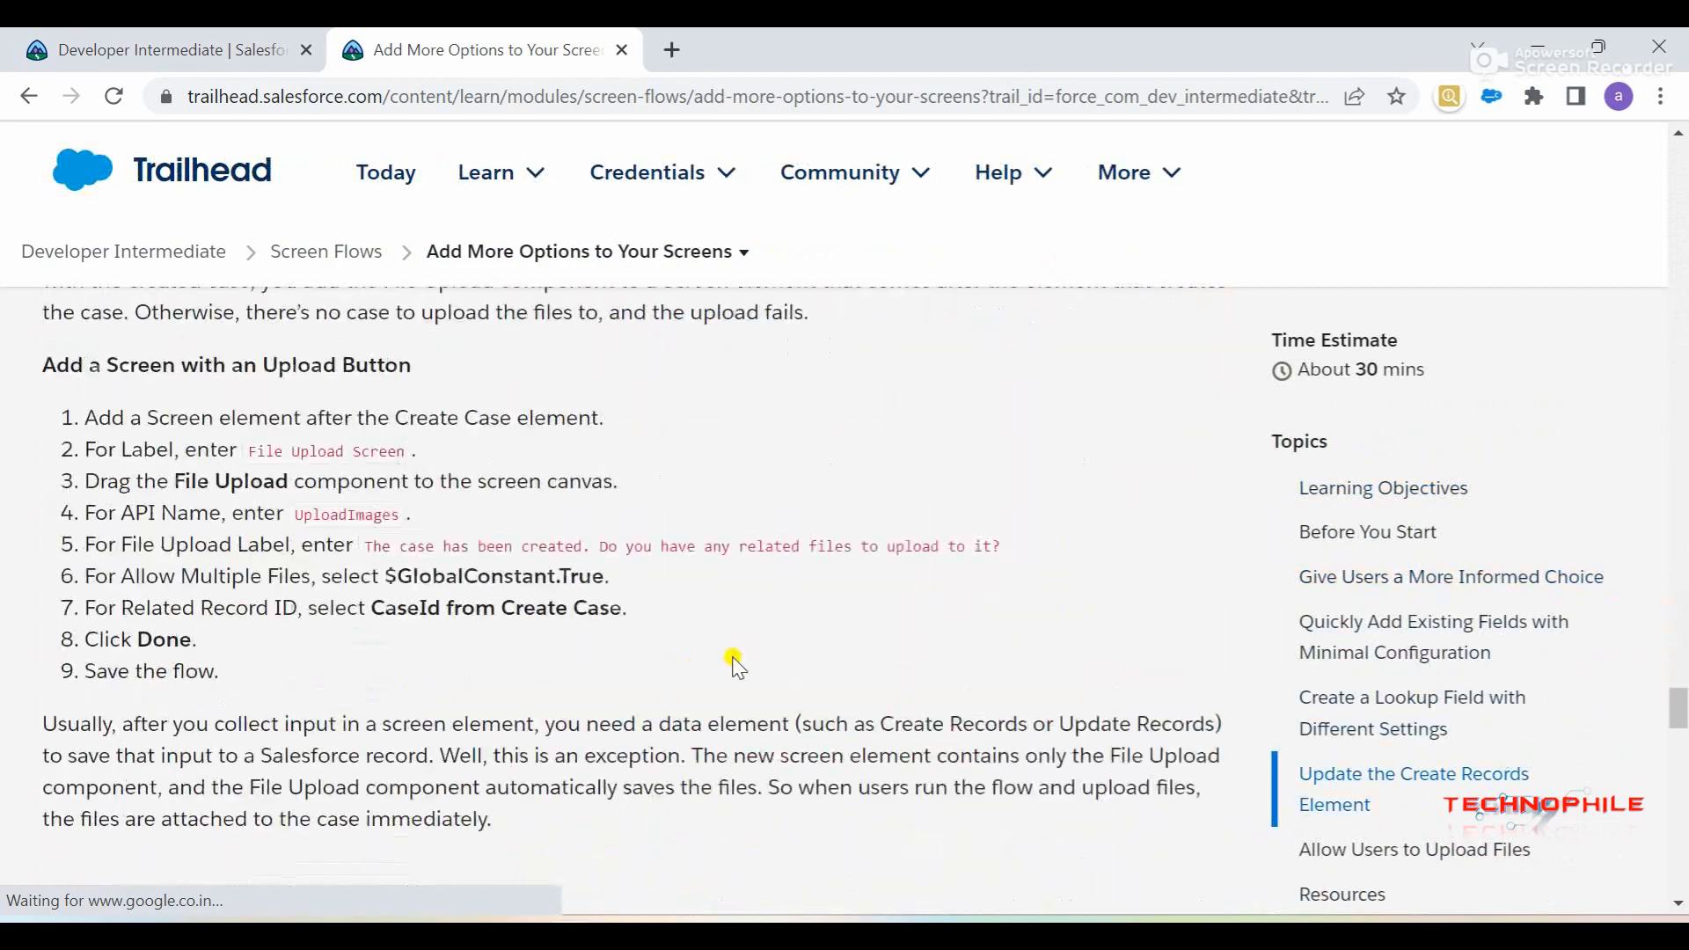
scroll(735, 664, down, 15)
scroll(739, 665, up, 6)
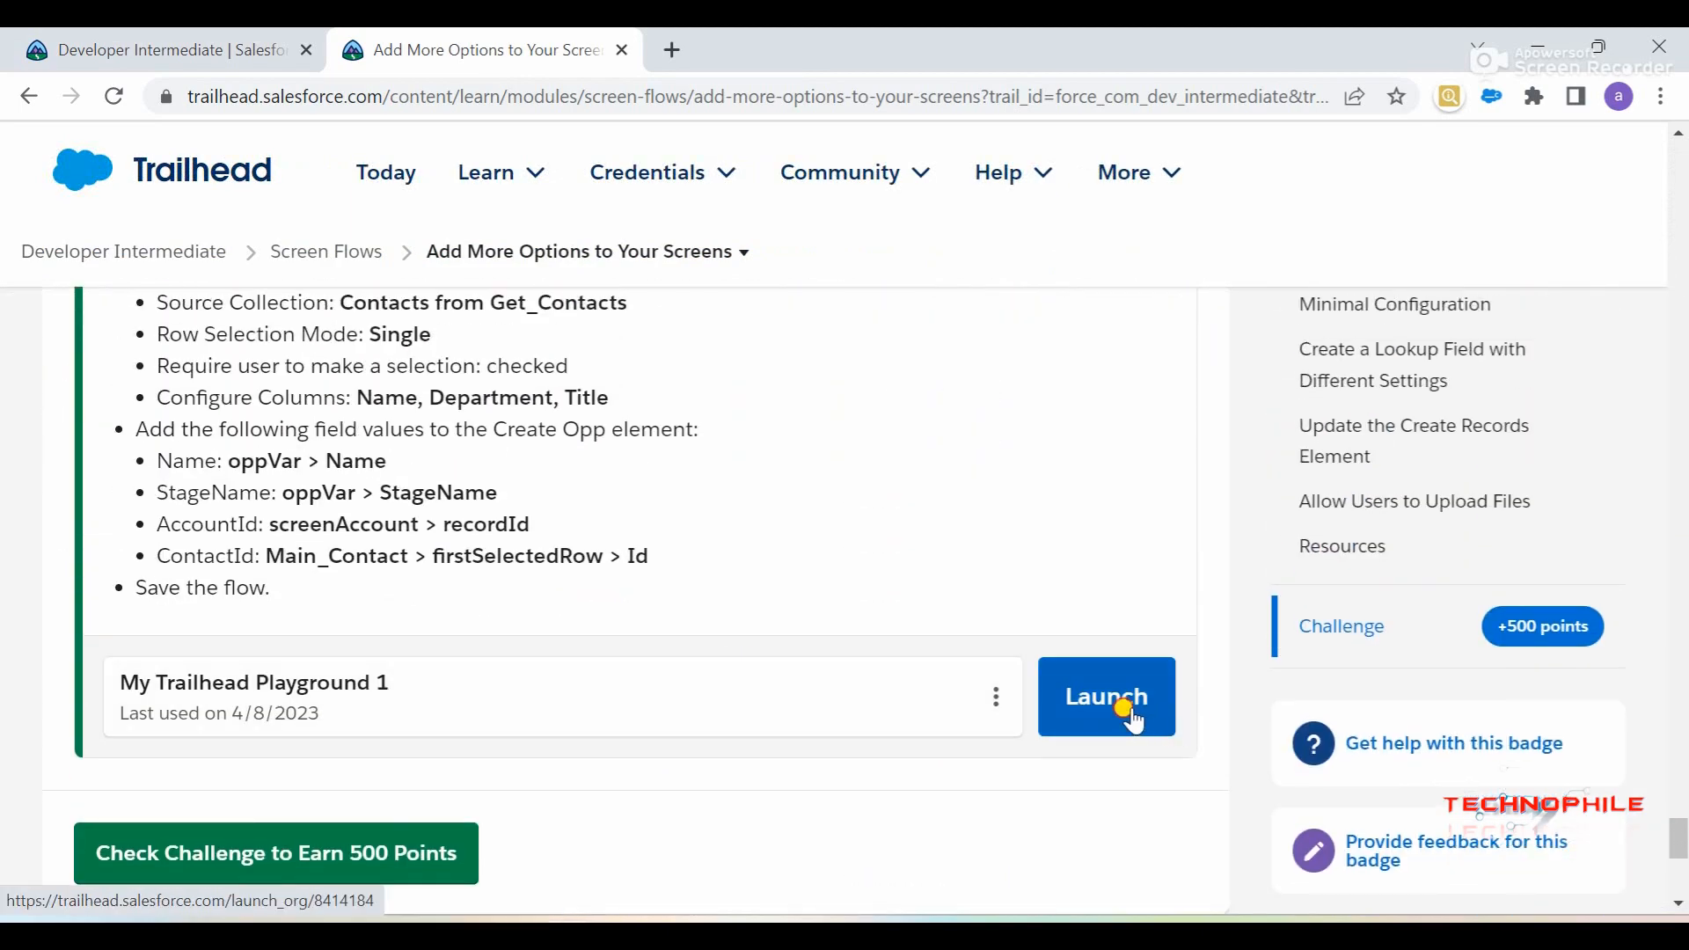
click(1139, 722)
Return to the Add More Screen Components challenge instructions and copy the record variable's API name, oppVar
click(490, 36)
scroll(578, 633, up, 5)
scroll(576, 632, up, 4)
scroll(567, 615, down, 3)
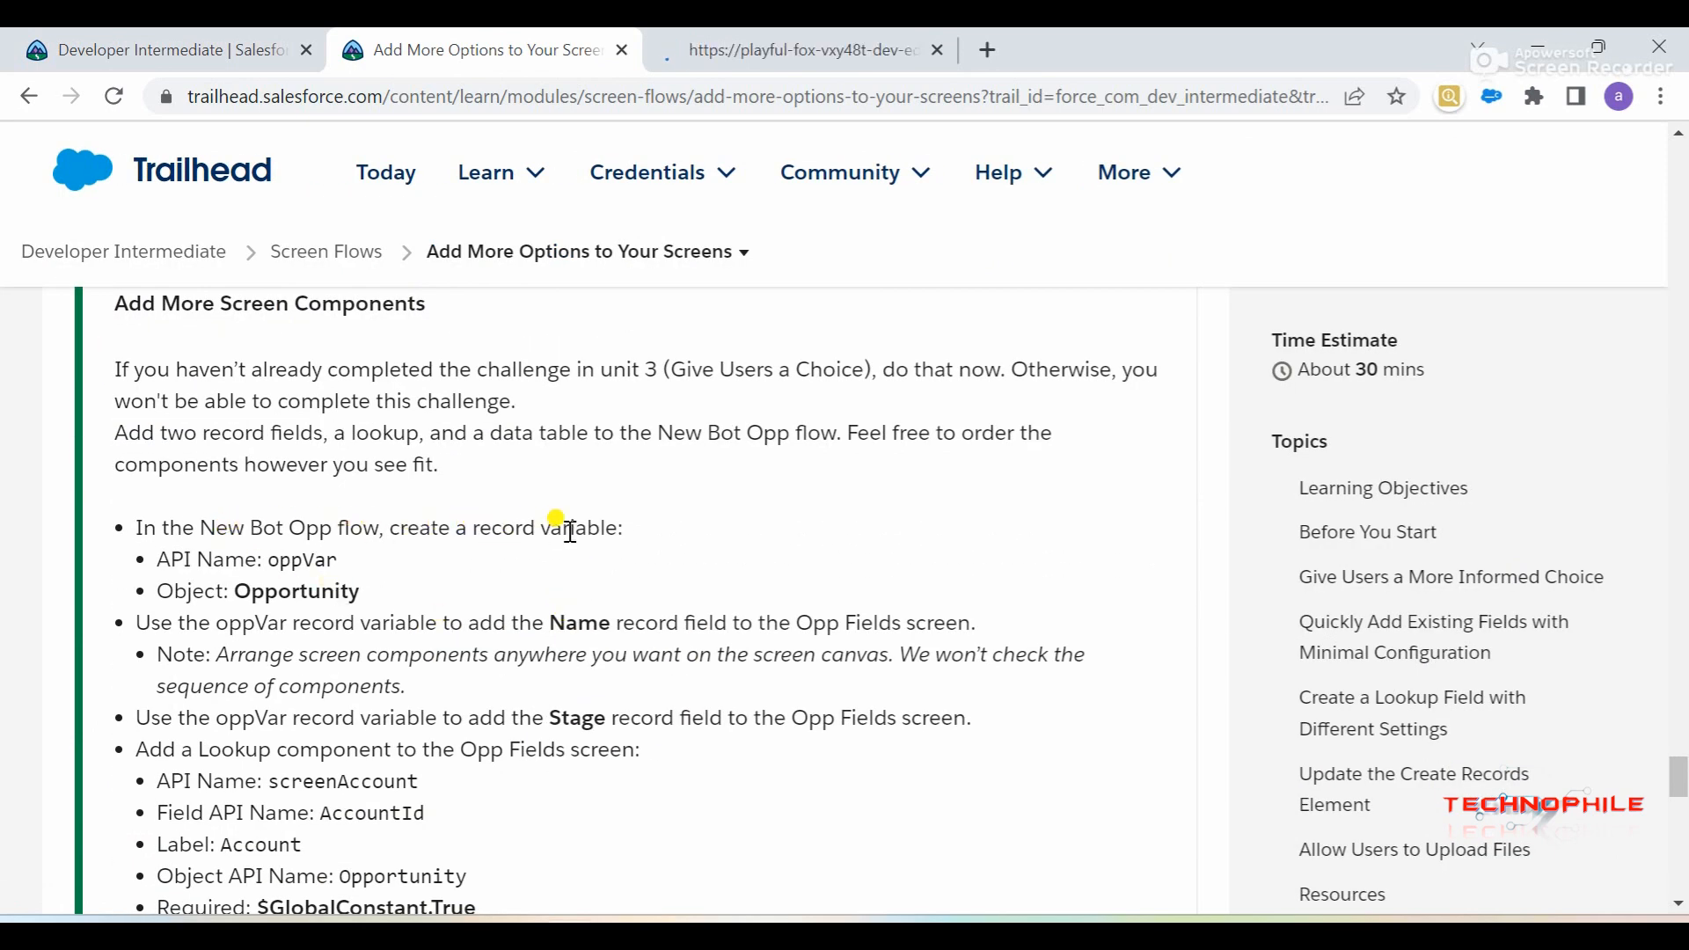
double_click(294, 560)
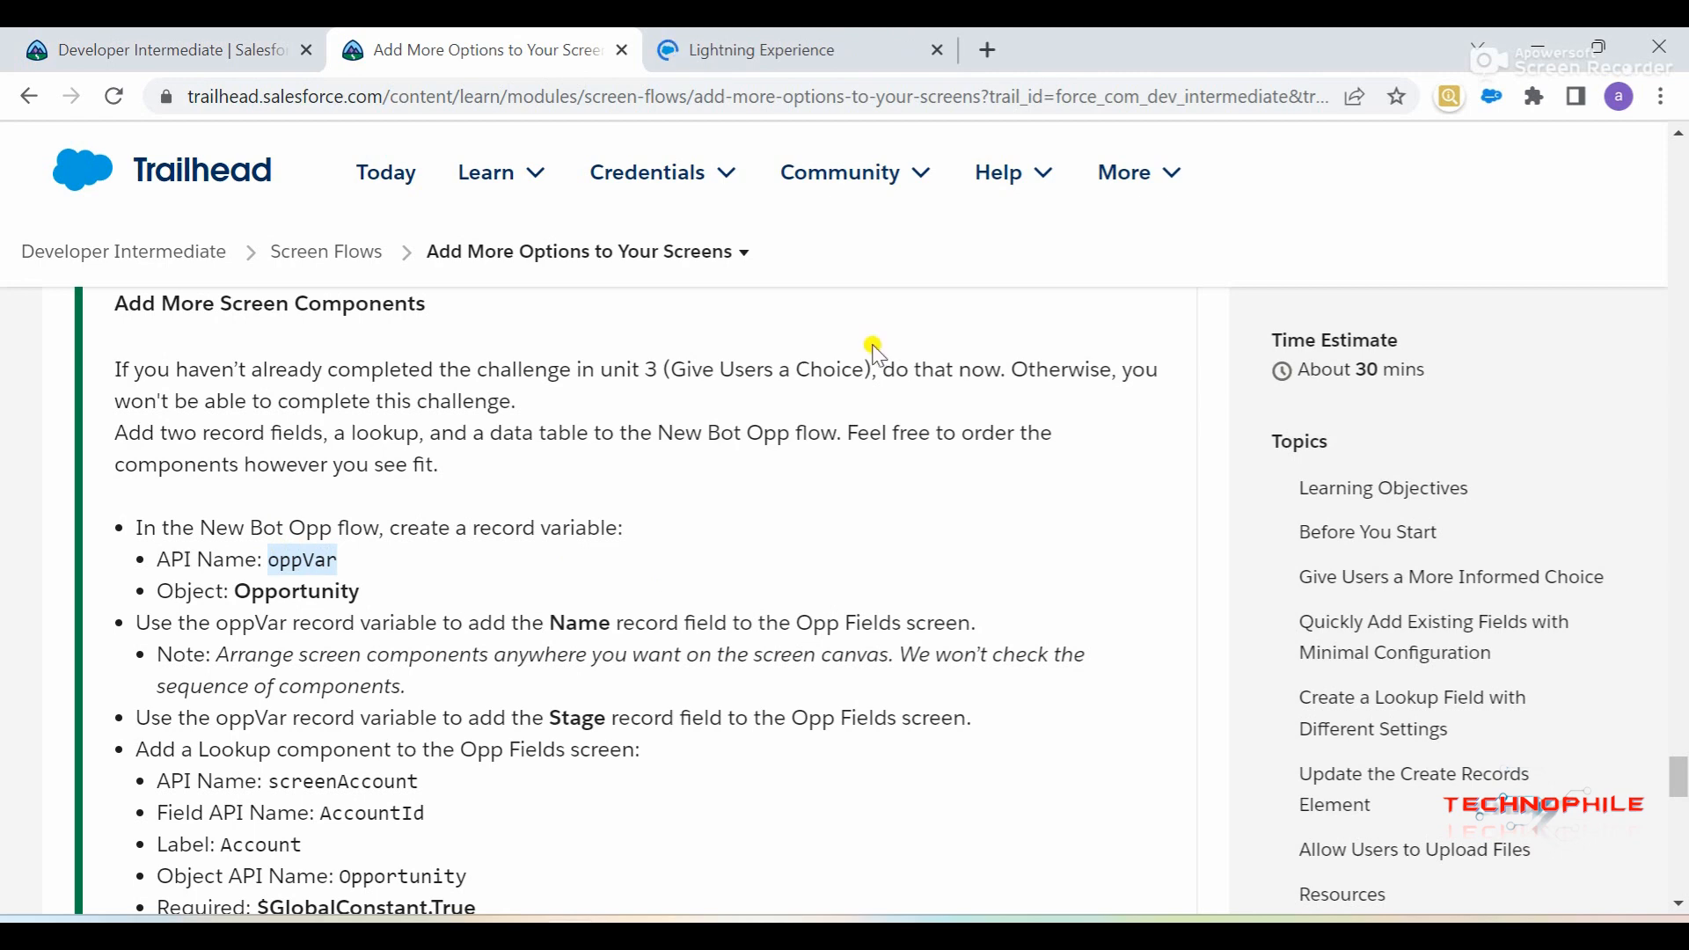
Open the New Bot Opp flow from the Flows list in the playground's Setup
key(ctrl+Tab)
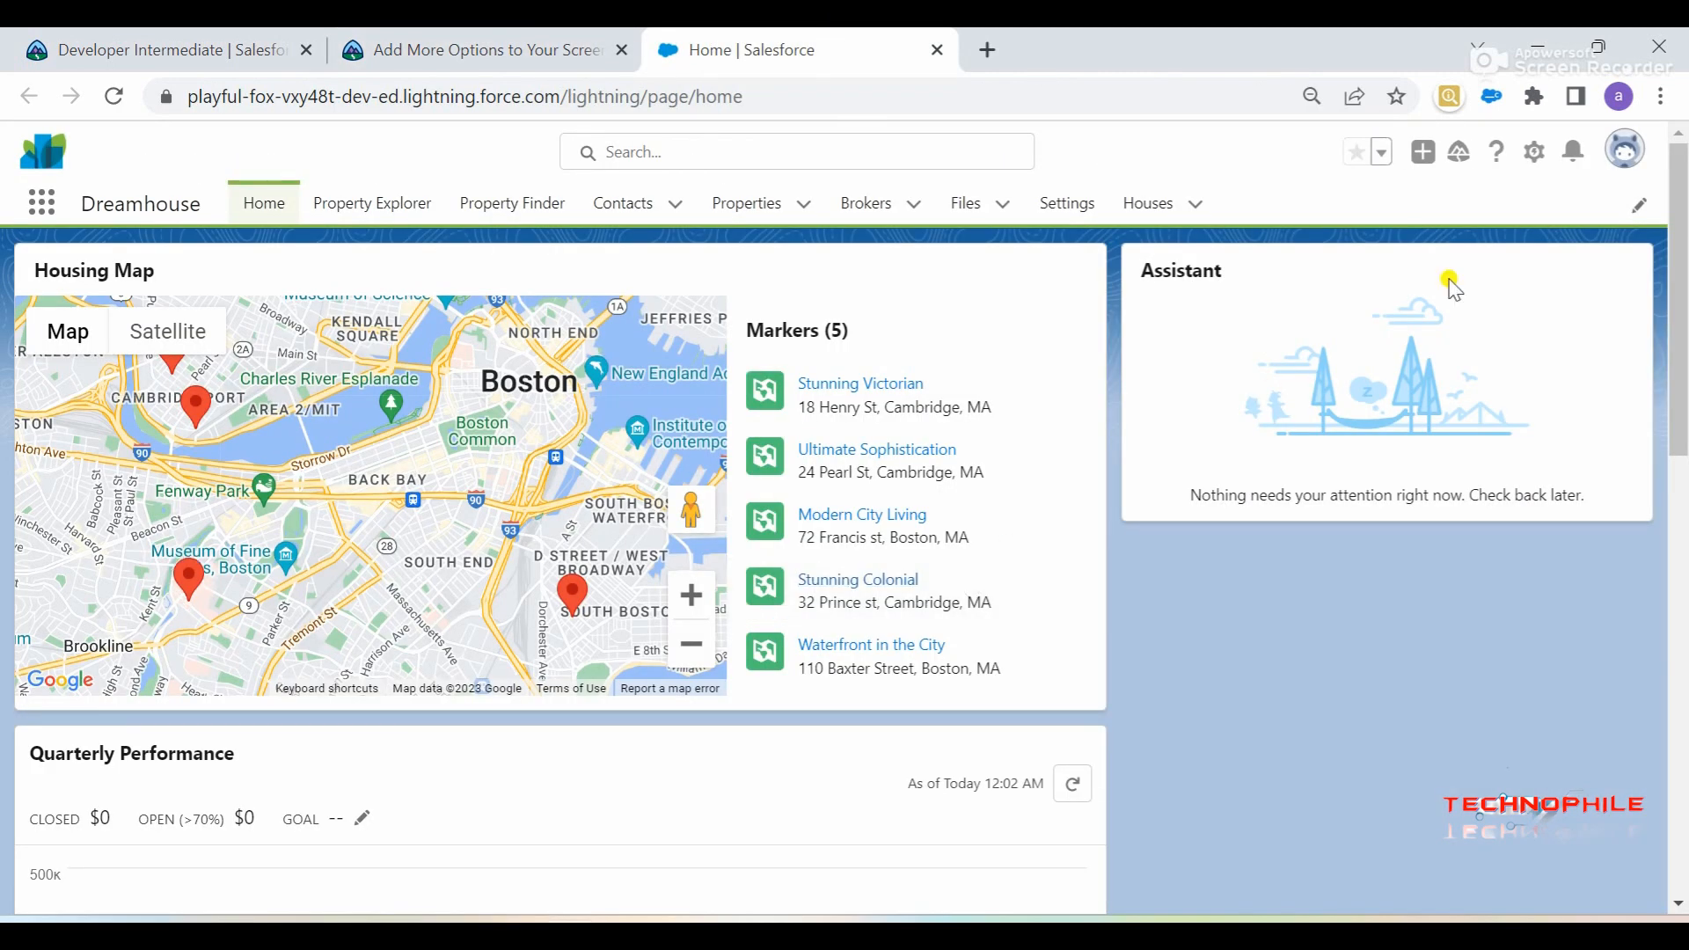
click(1531, 165)
click(1437, 213)
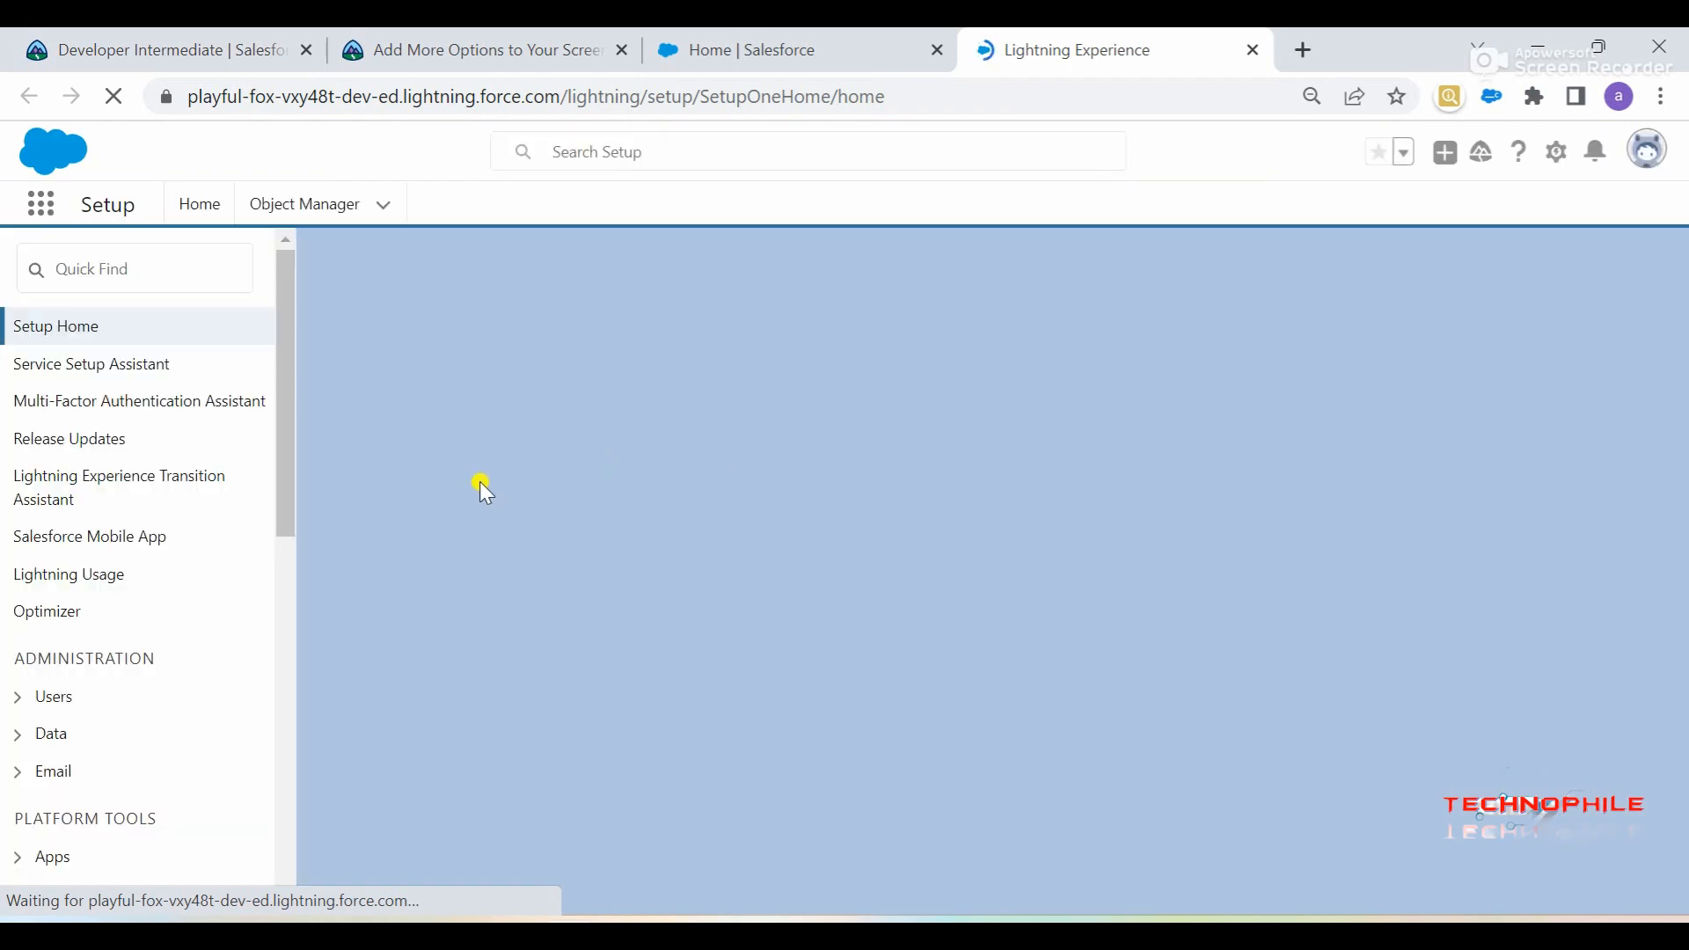
click(181, 262)
text(flow)
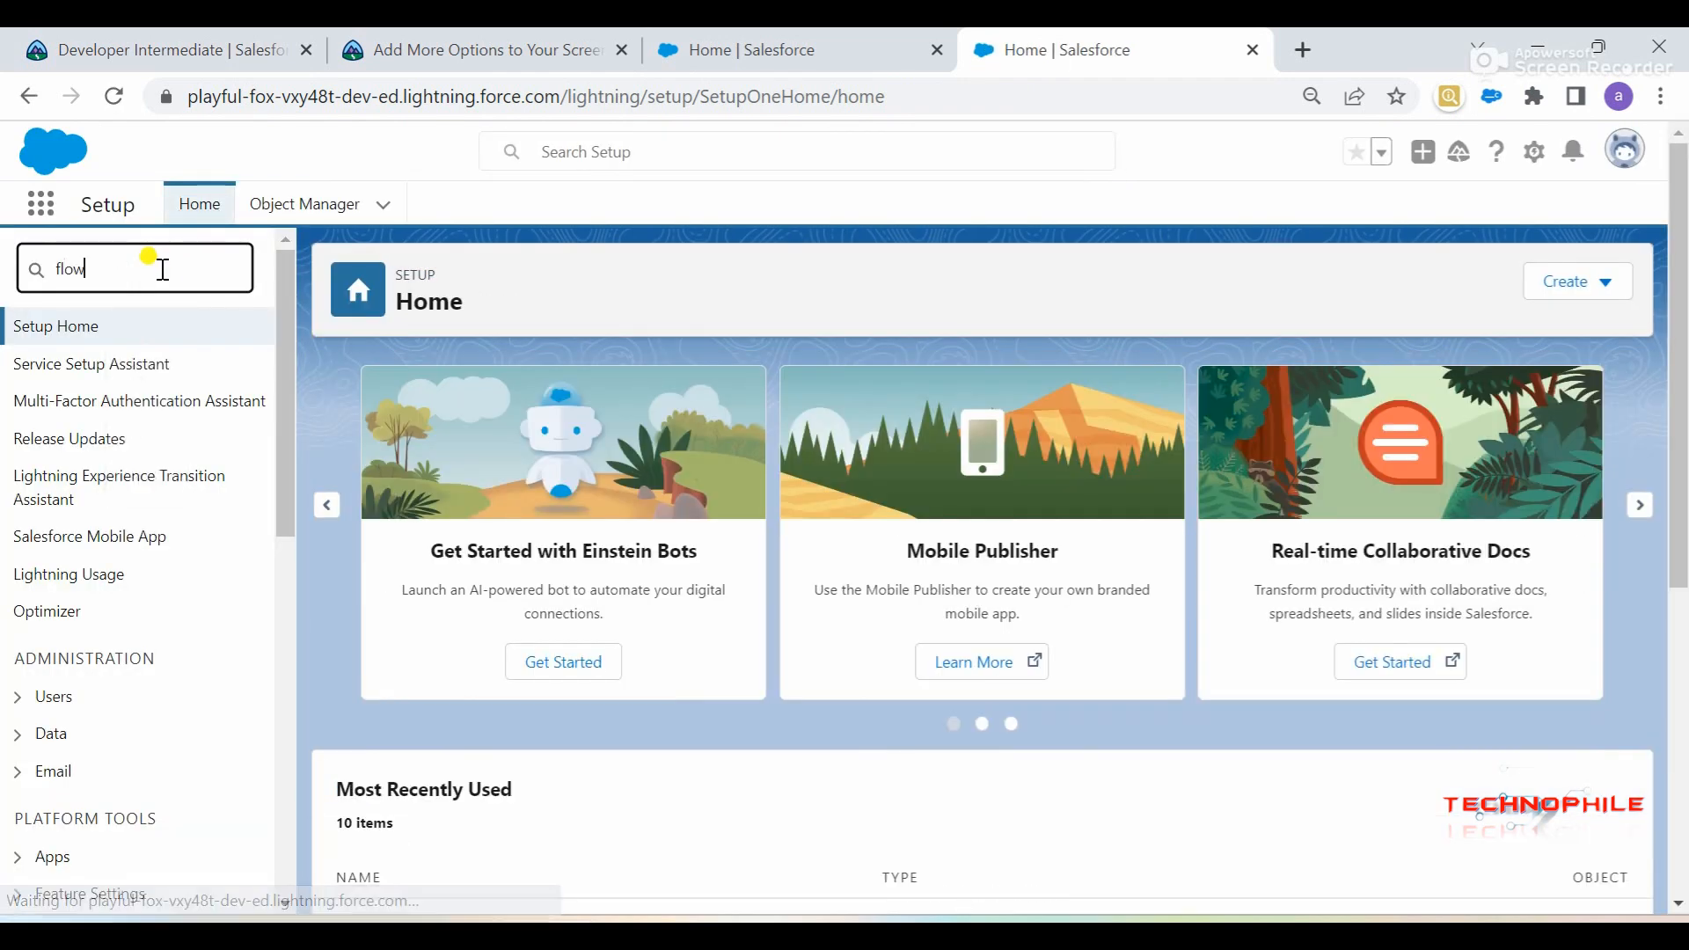
click(86, 629)
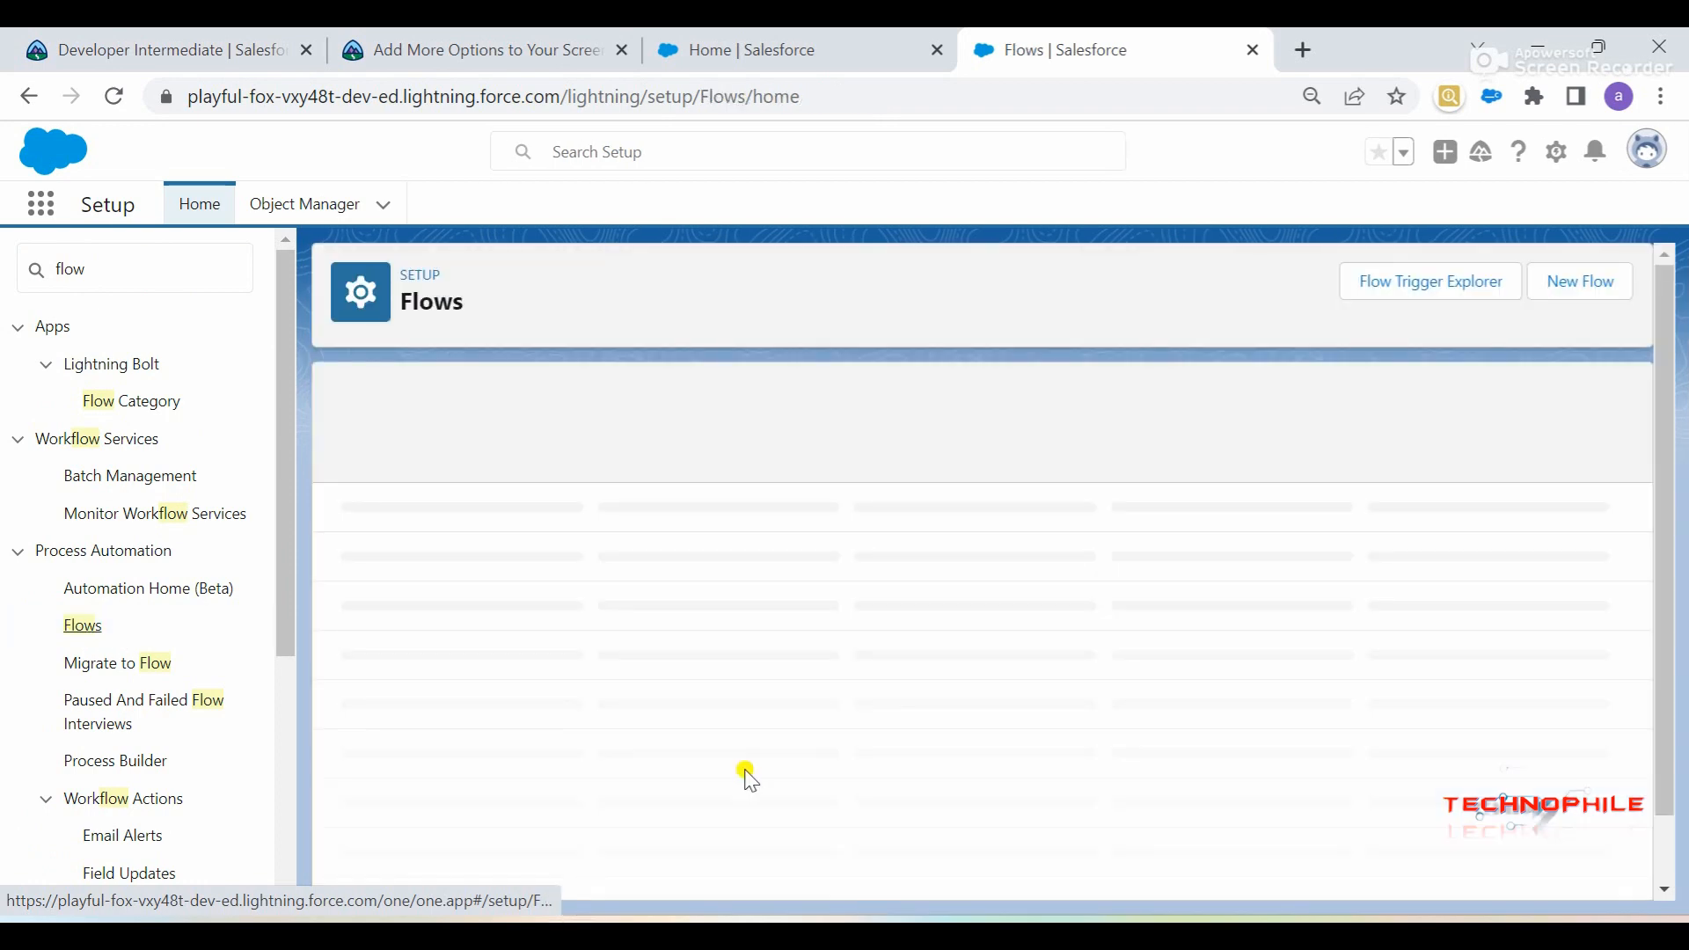
scroll(651, 743, down, 3)
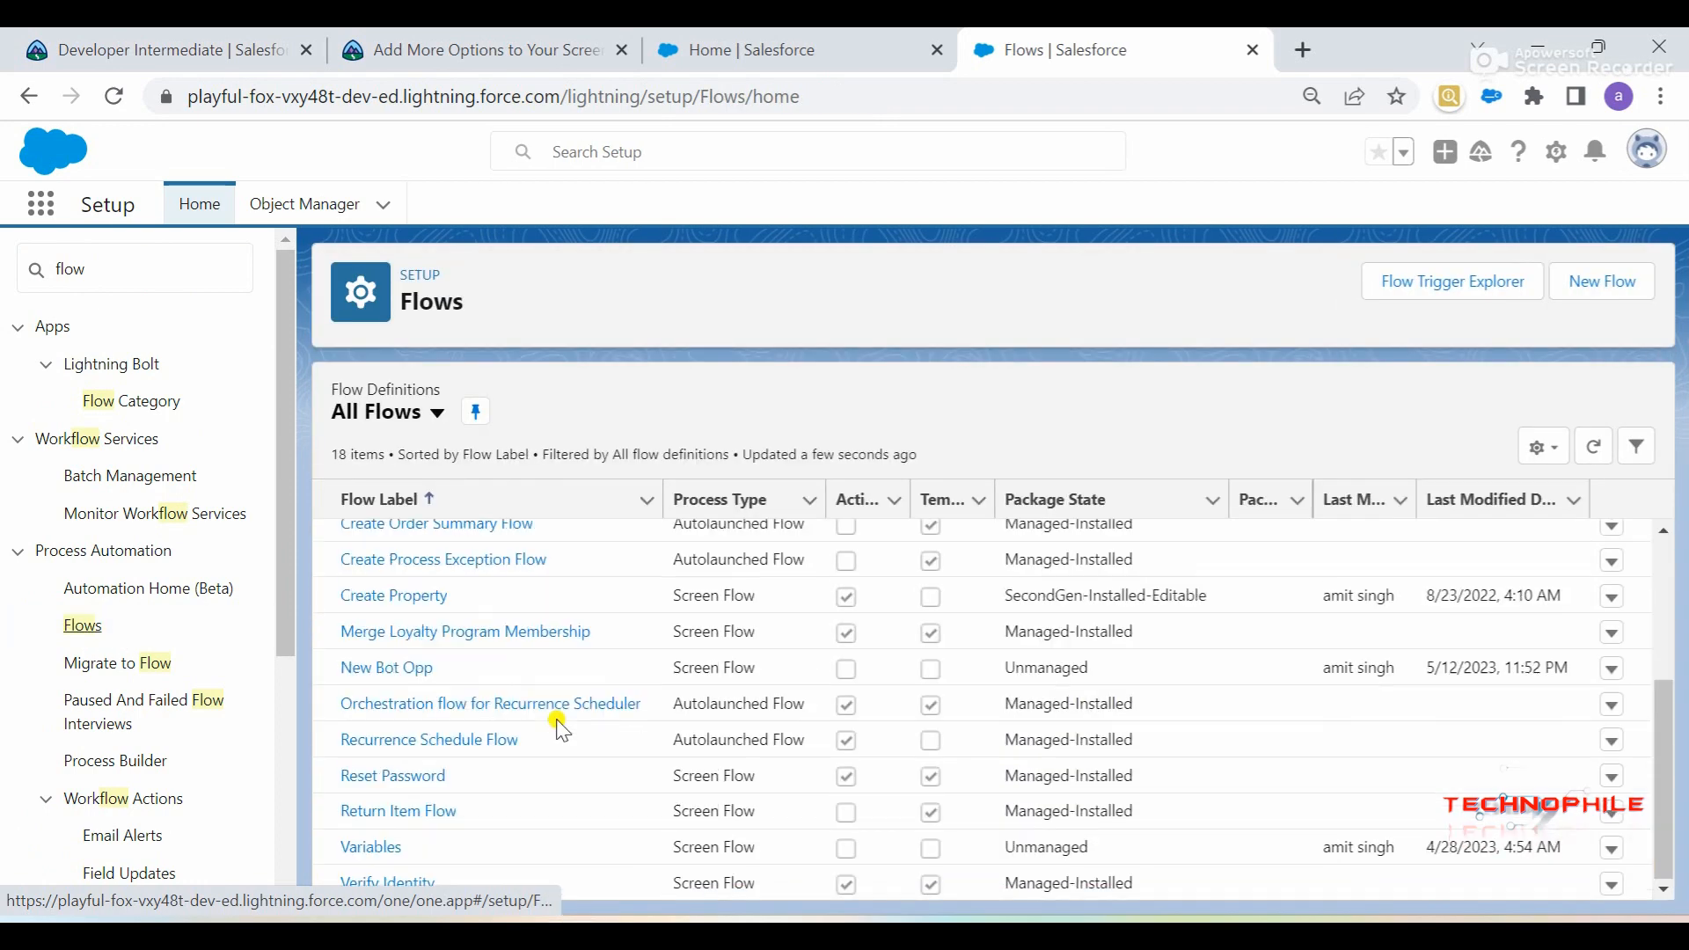
click(378, 670)
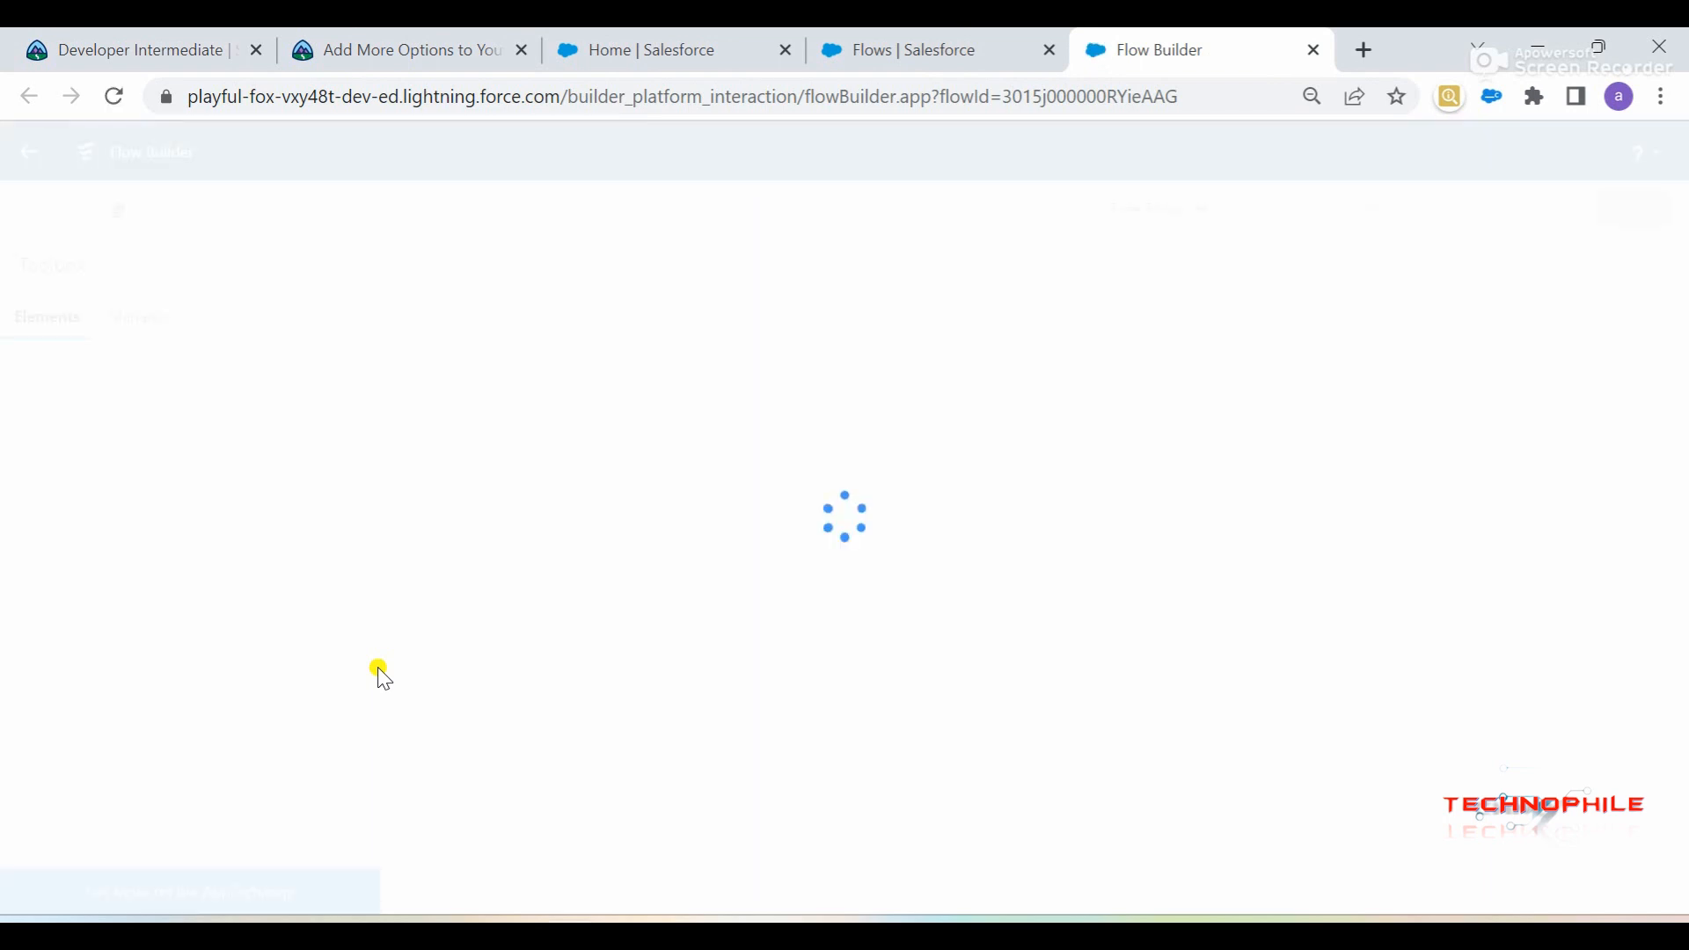
Start a new flow resource of type Variable with the API name oppVar
click(35, 222)
click(76, 427)
click(458, 426)
click(460, 460)
click(485, 470)
Copy the object name Opportunity from the challenge instructions and return to the New Bot Opp flow
click(361, 32)
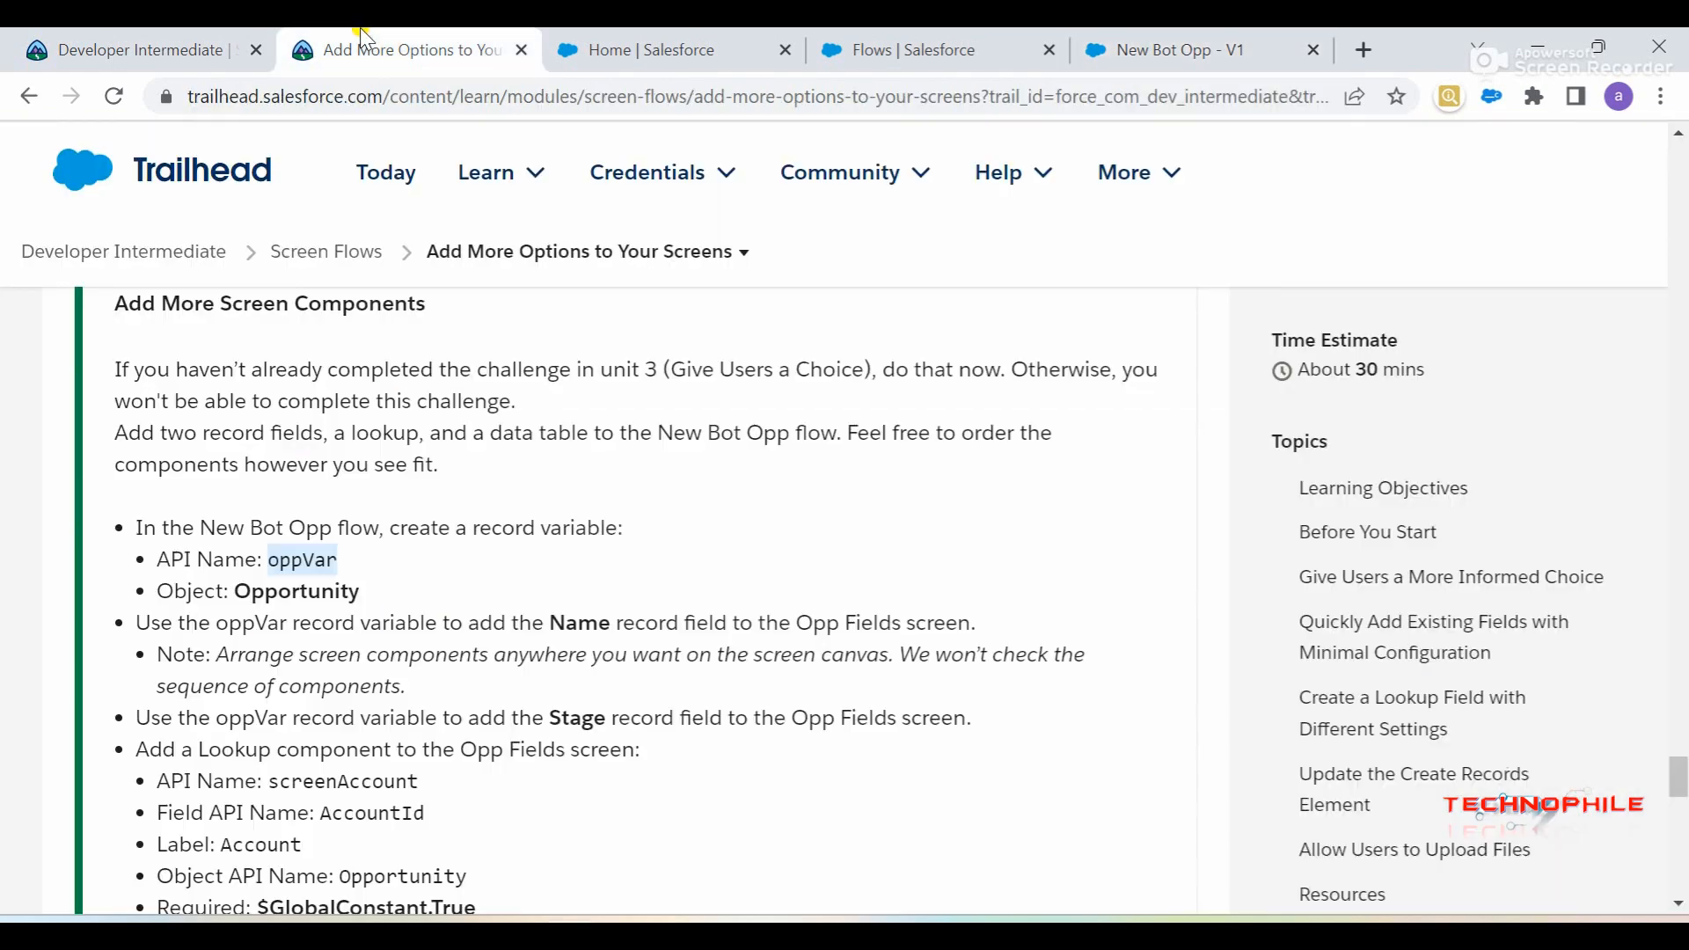
double_click(261, 592)
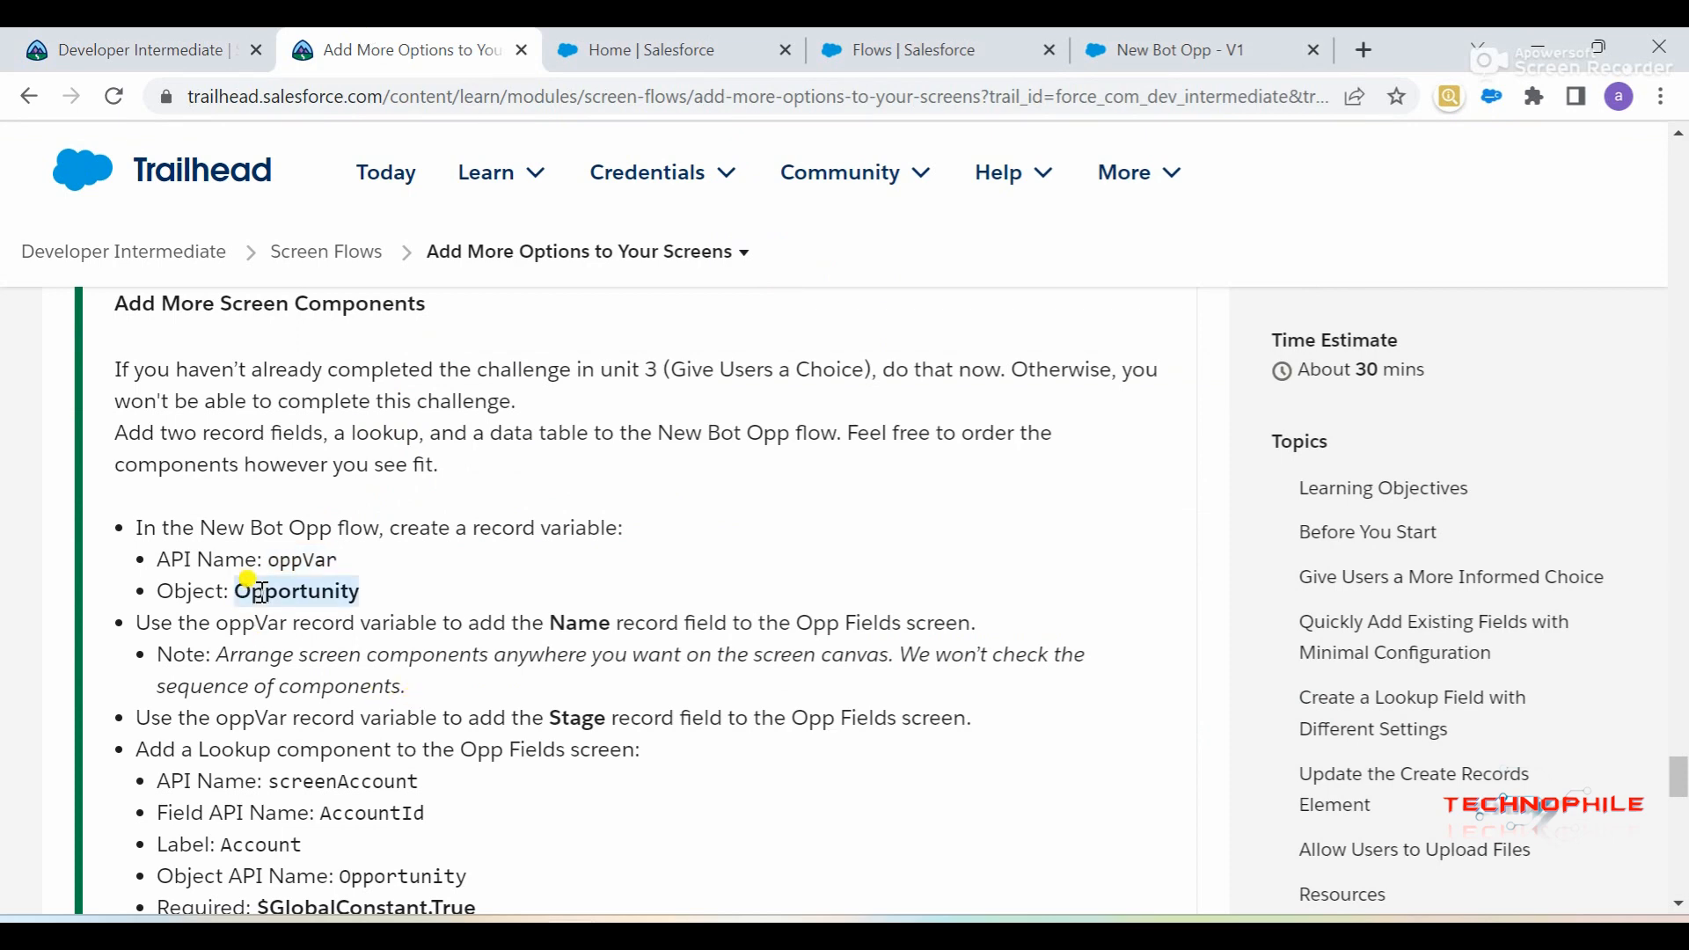
click(1163, 40)
click(479, 650)
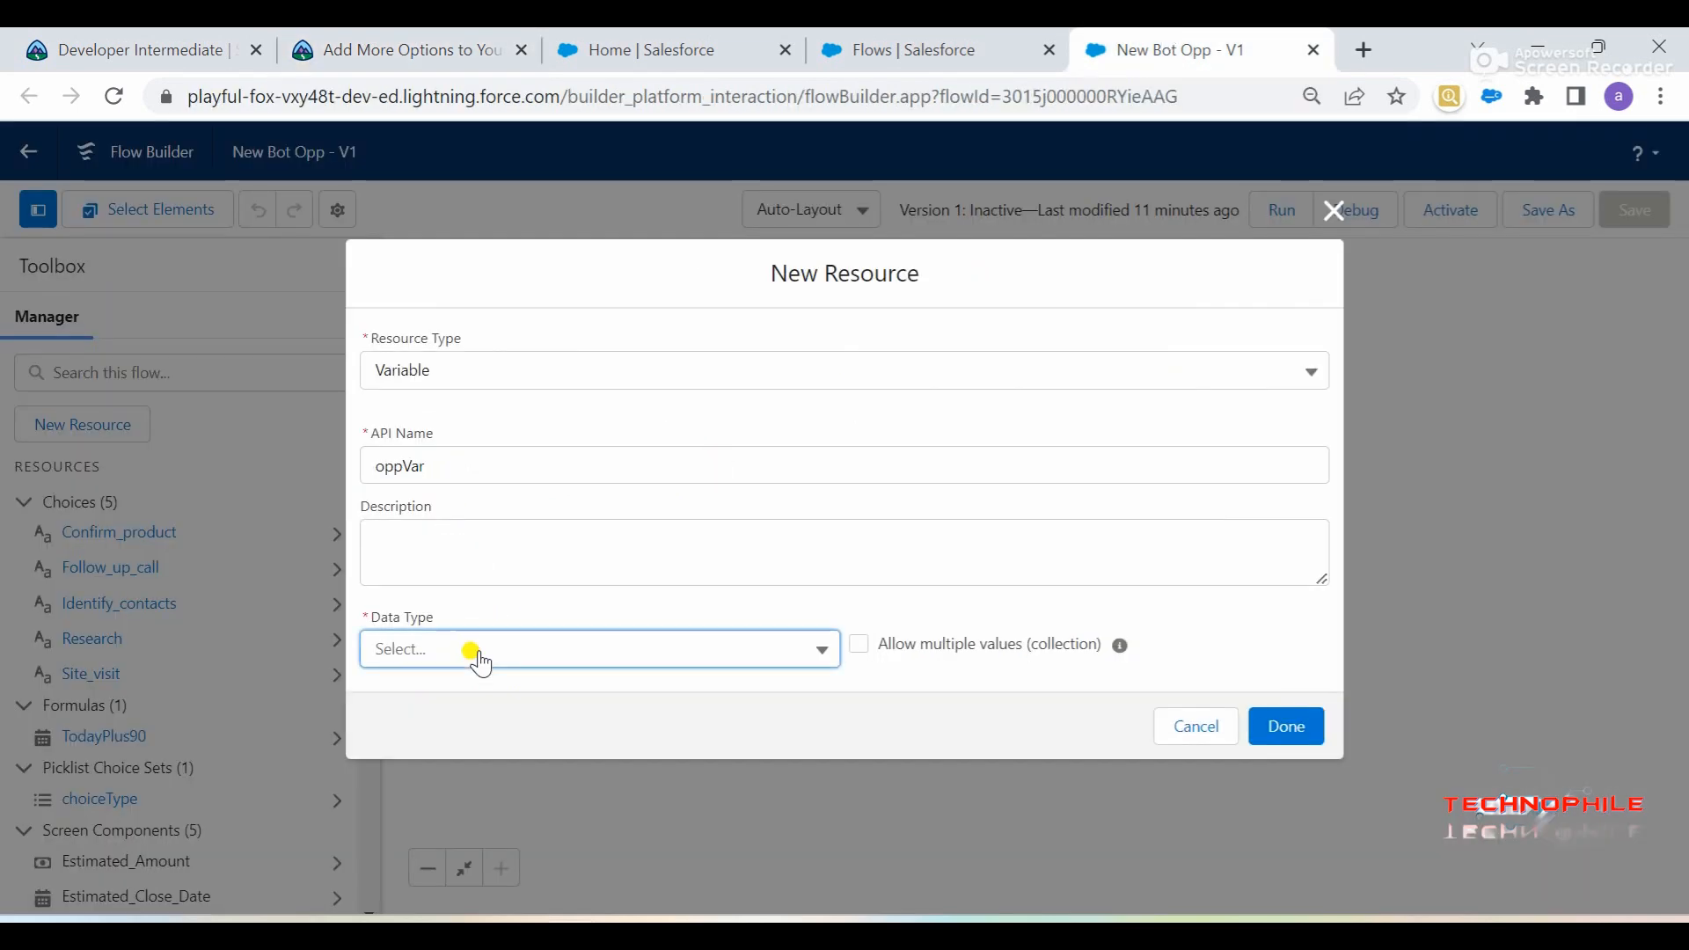
click(972, 570)
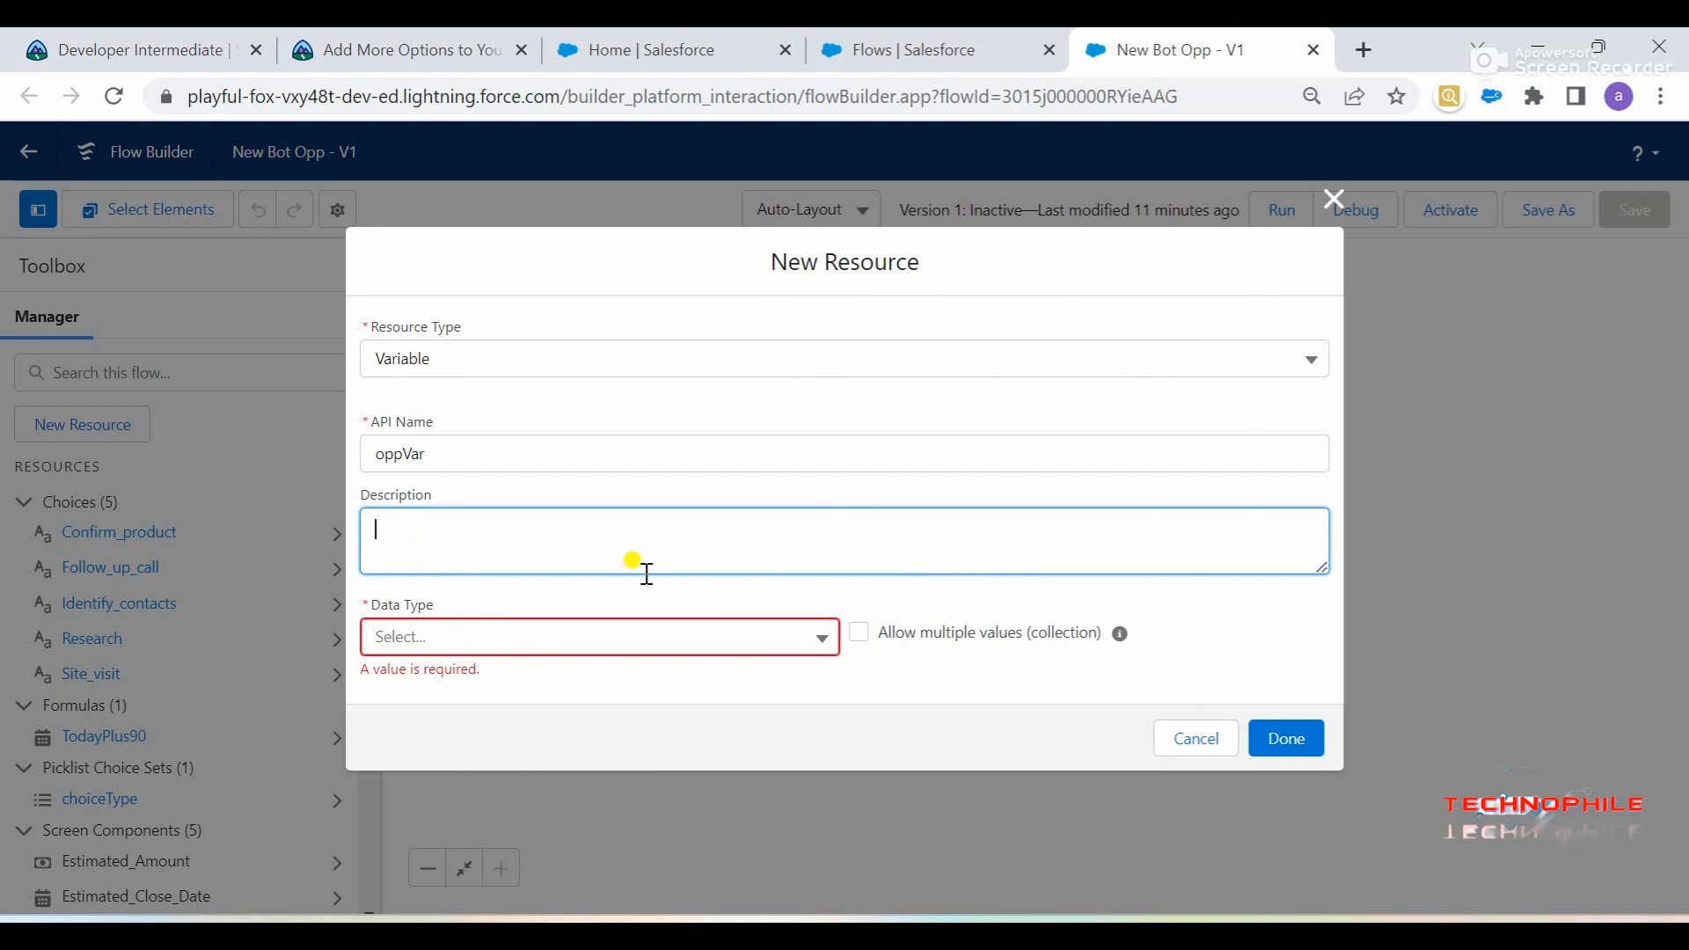
click(379, 44)
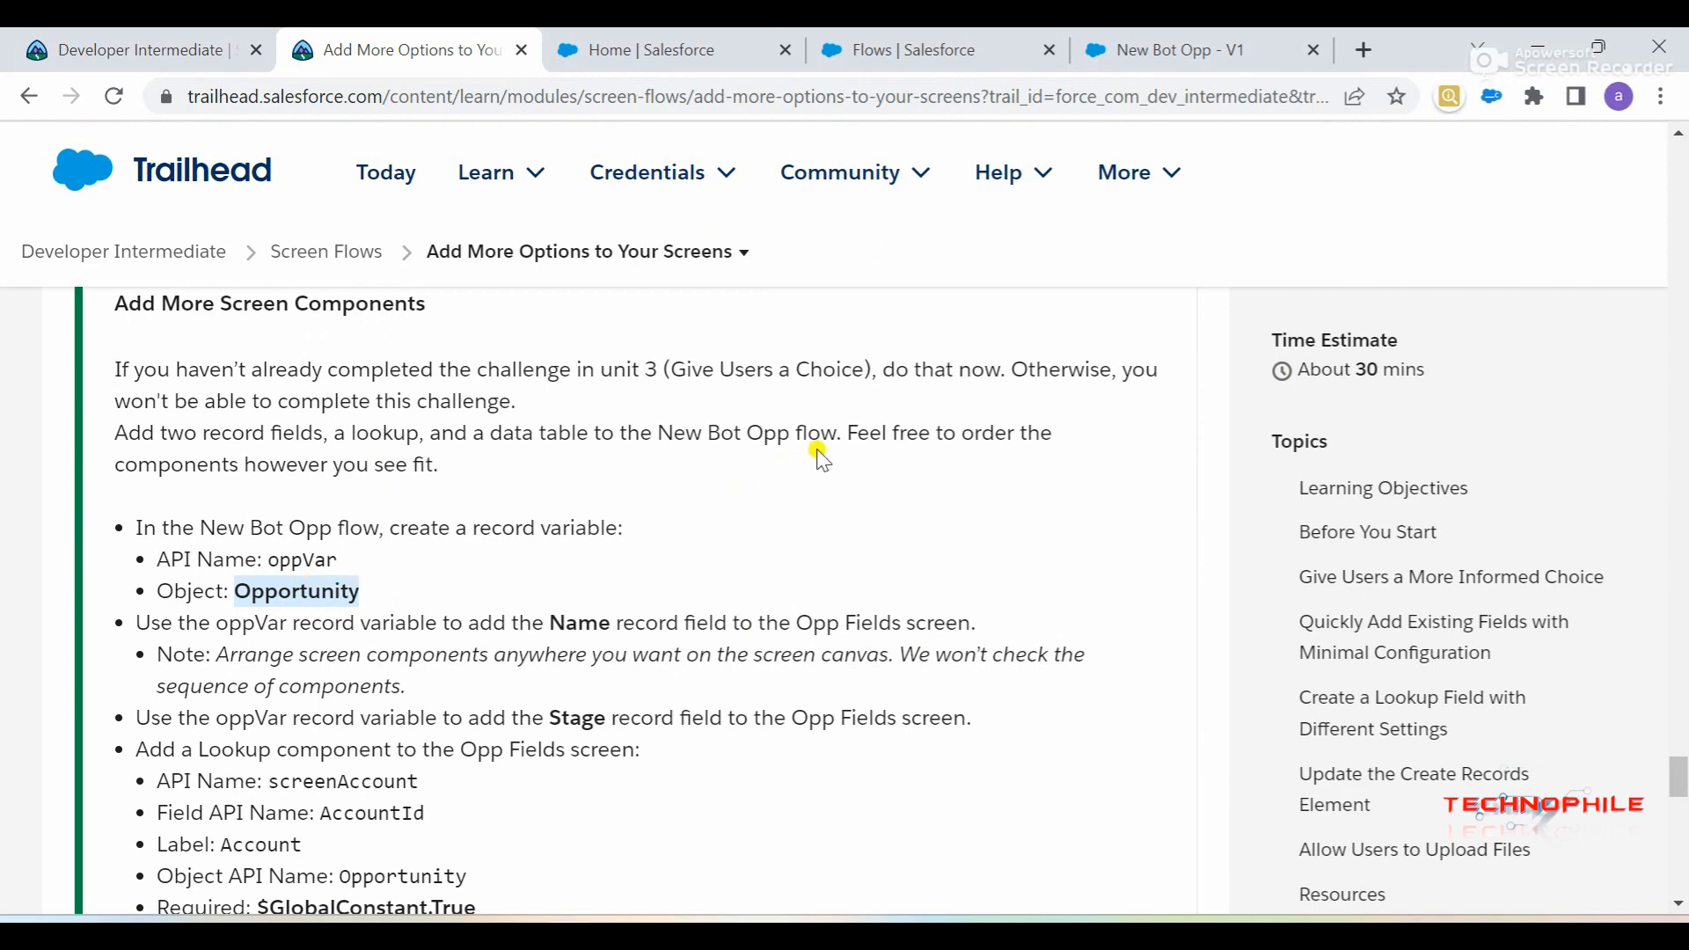
click(1253, 41)
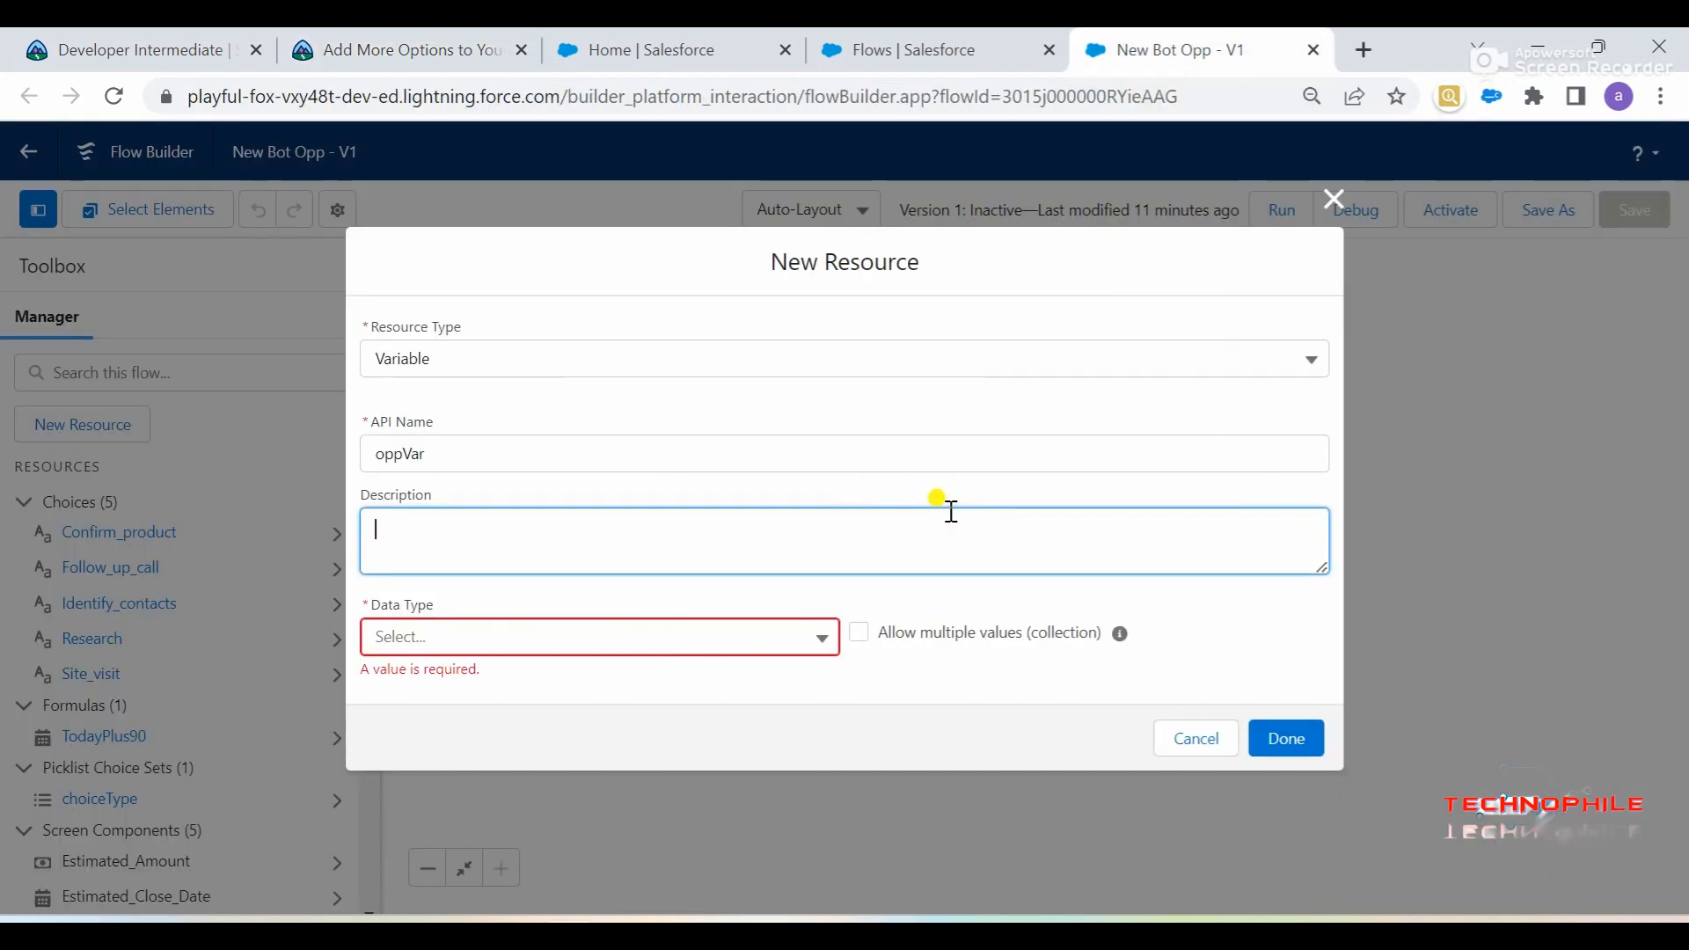
Set the oppVar variable's data type to Record and its object to Opportunity, and finish creating it
click(655, 642)
click(501, 358)
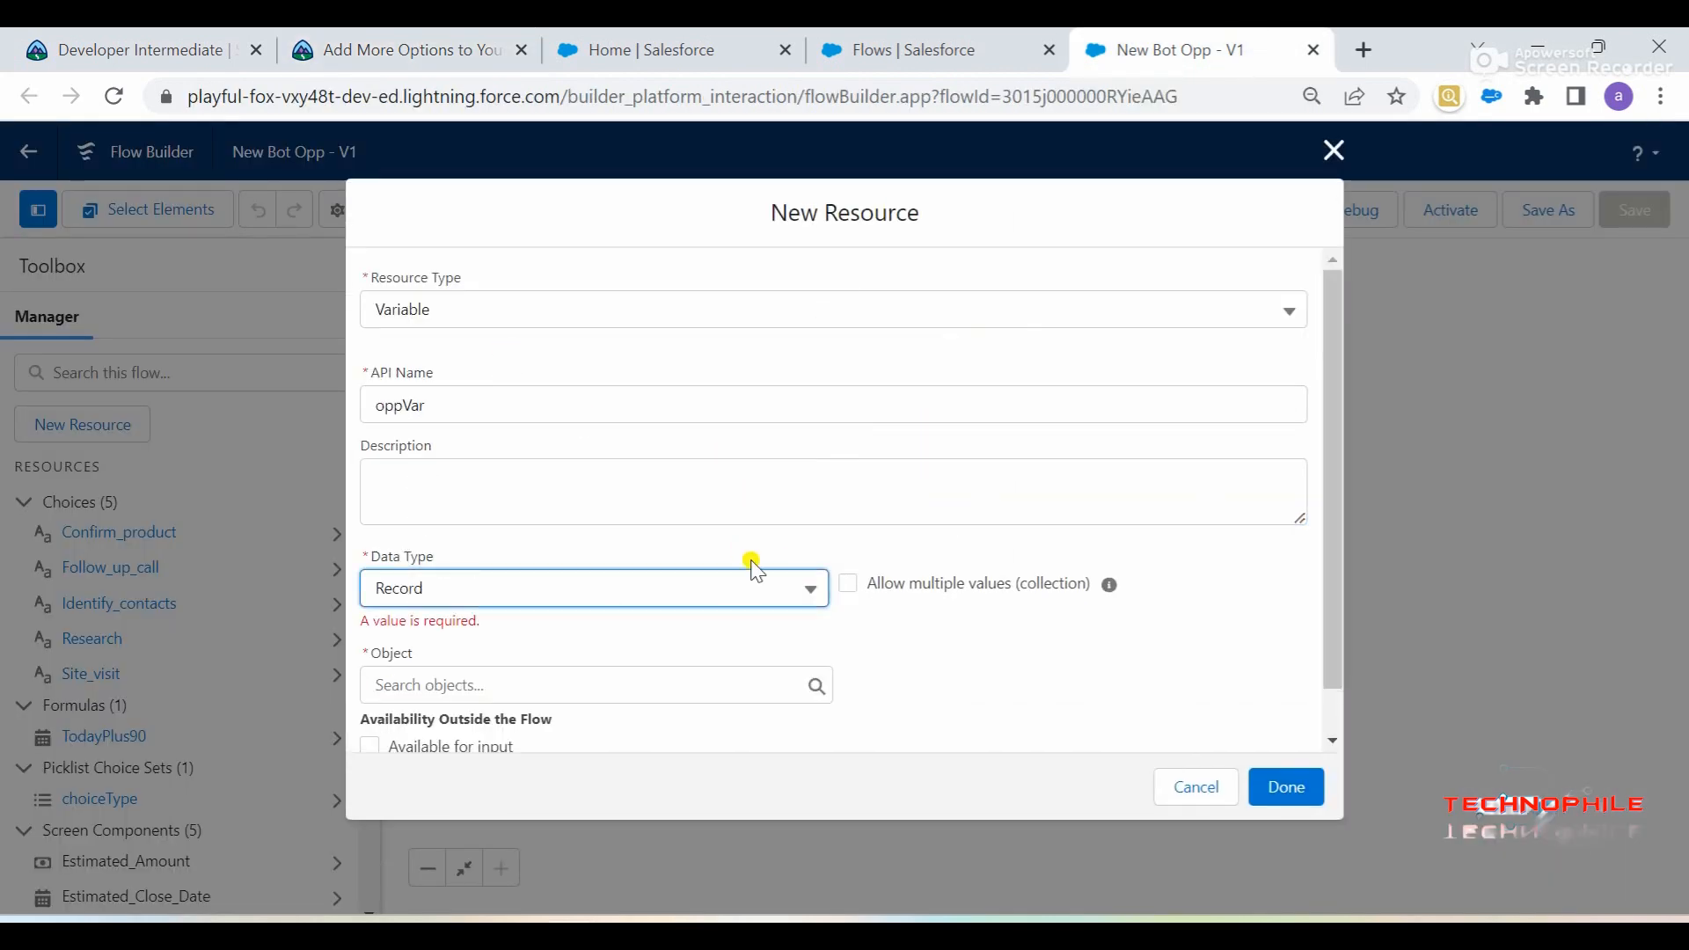
click(648, 631)
text(Opportunity)
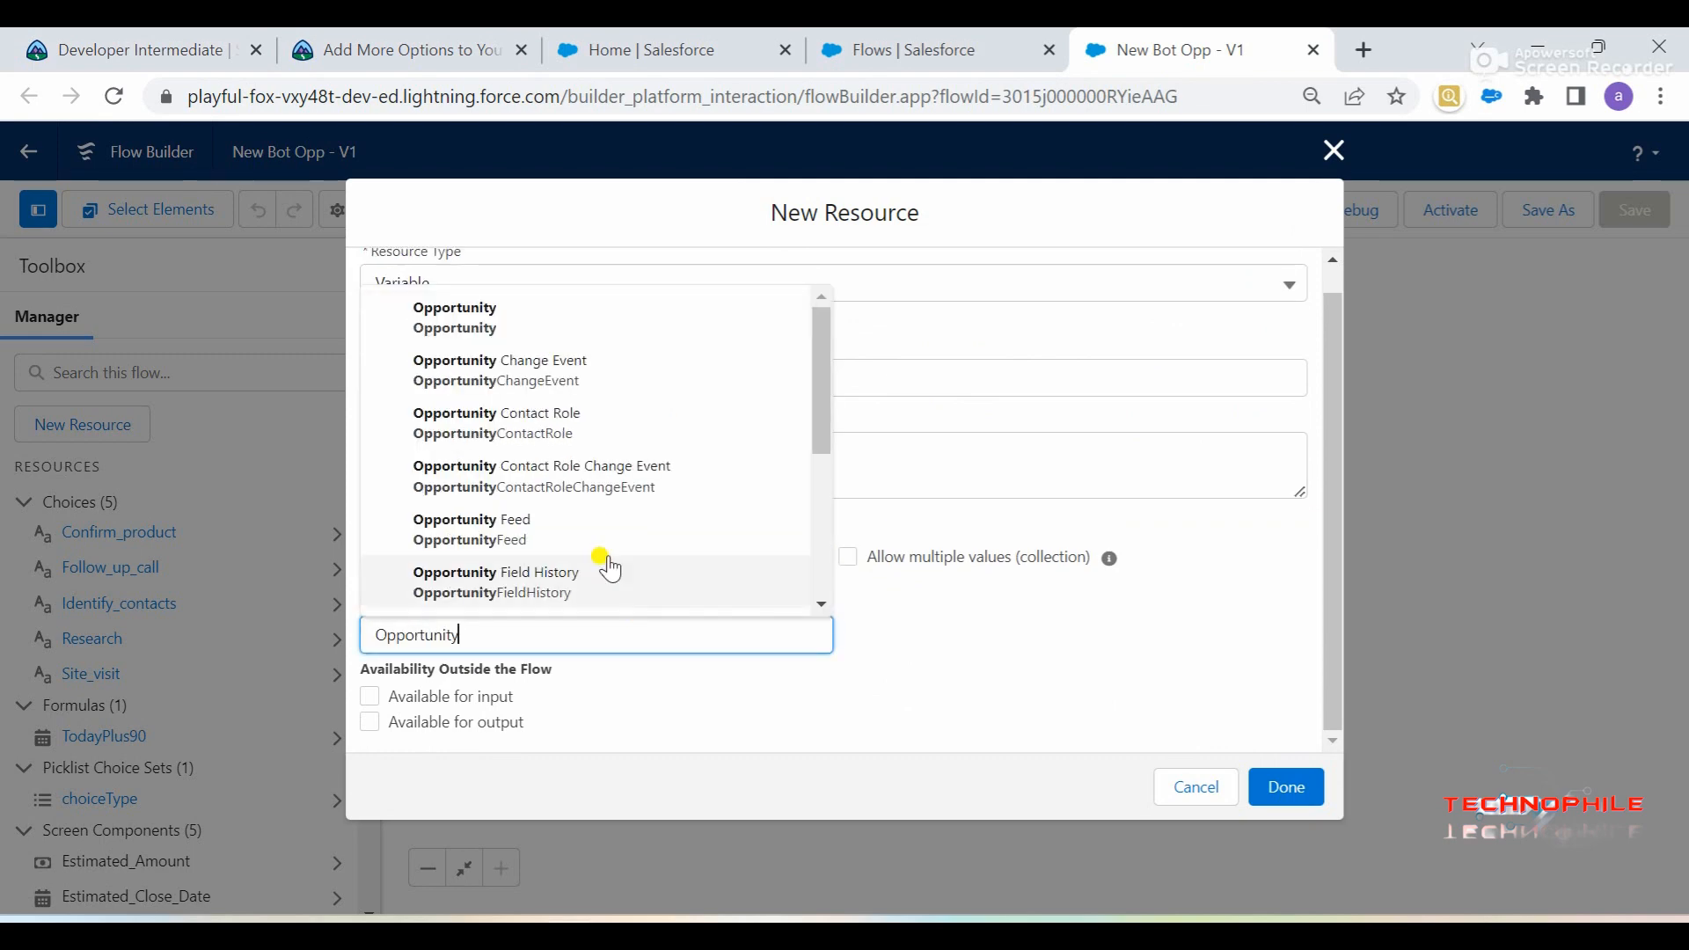
click(492, 319)
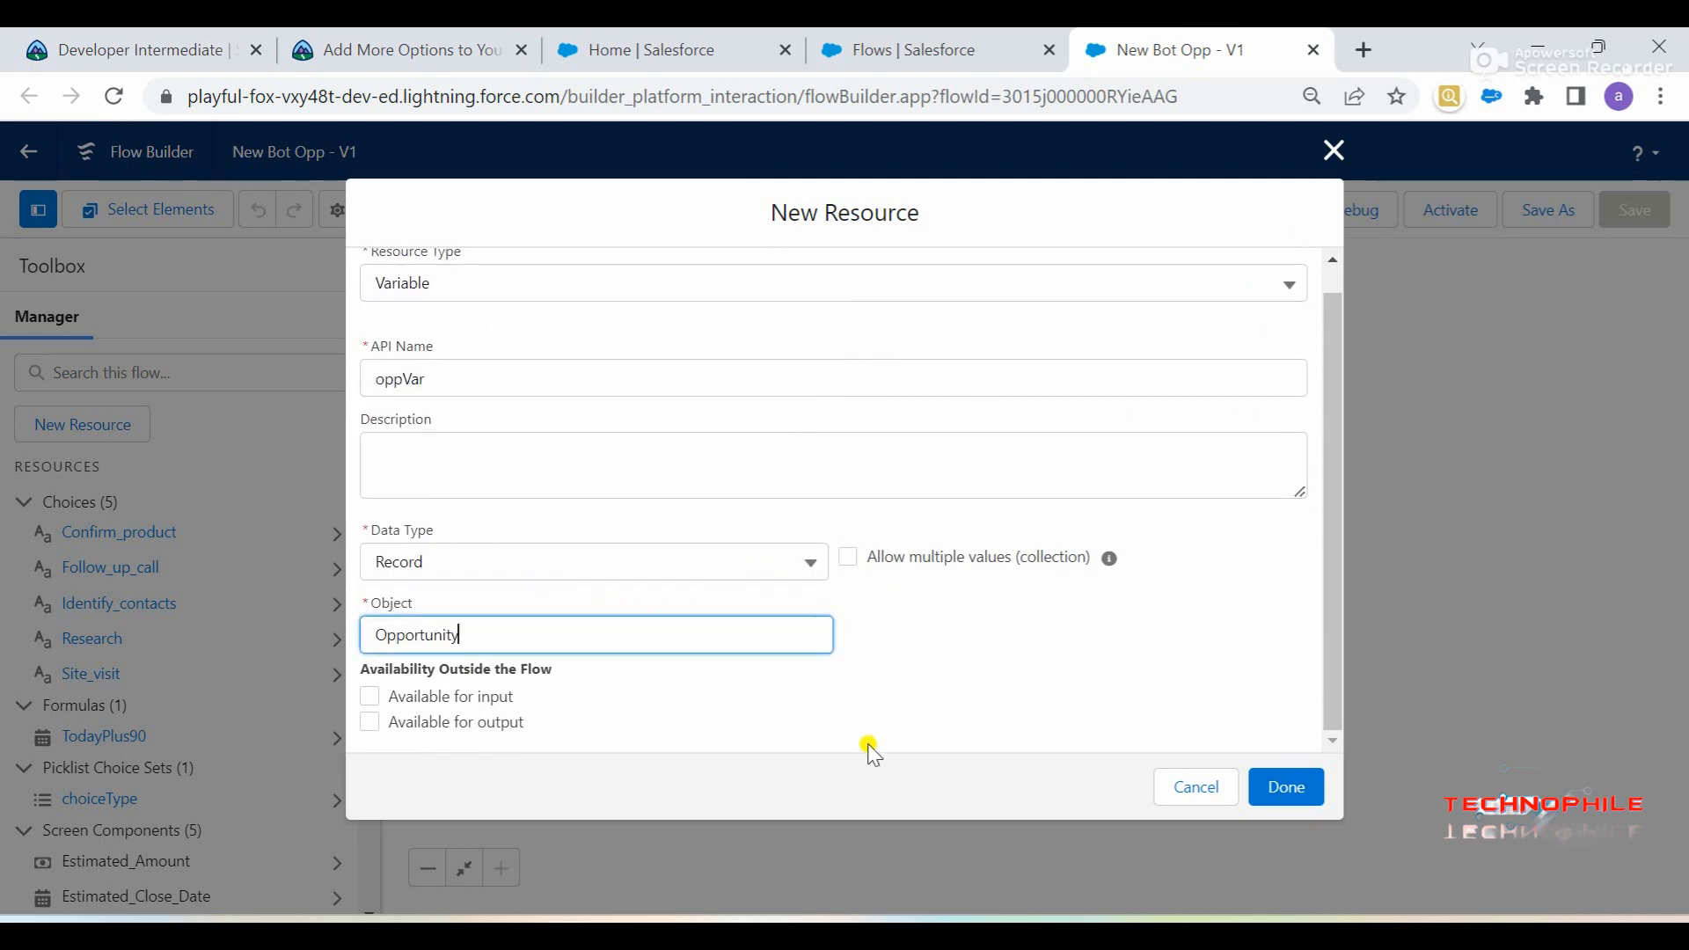
click(304, 31)
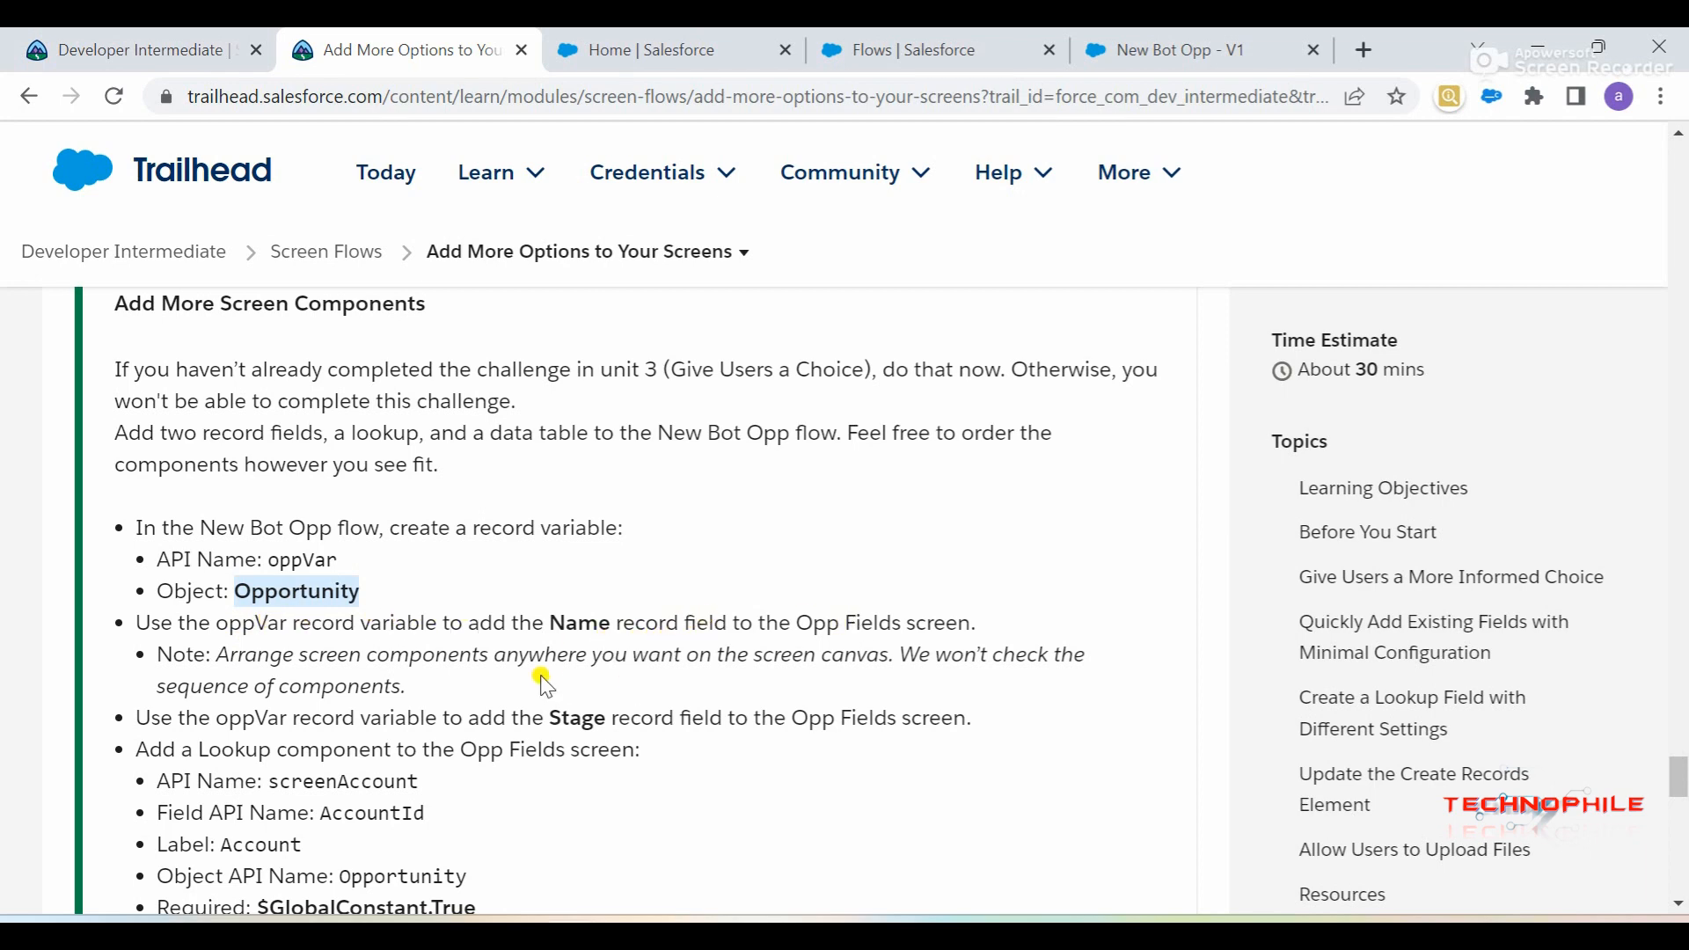
scroll(542, 681, down, 1)
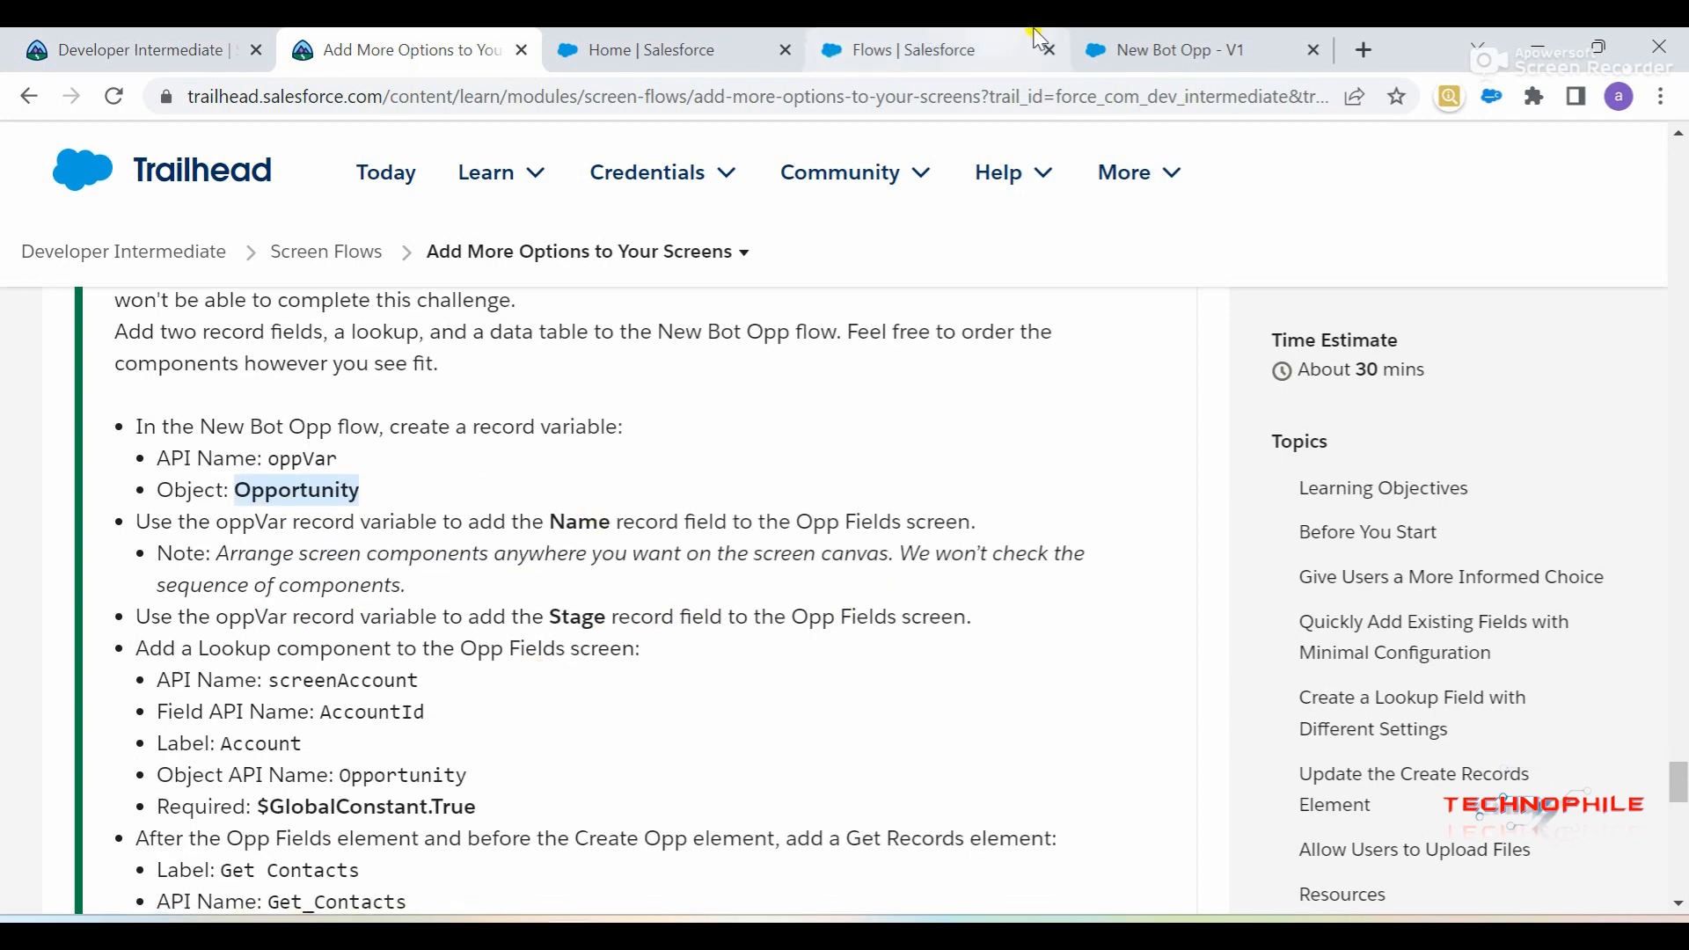
click(1165, 50)
click(1284, 803)
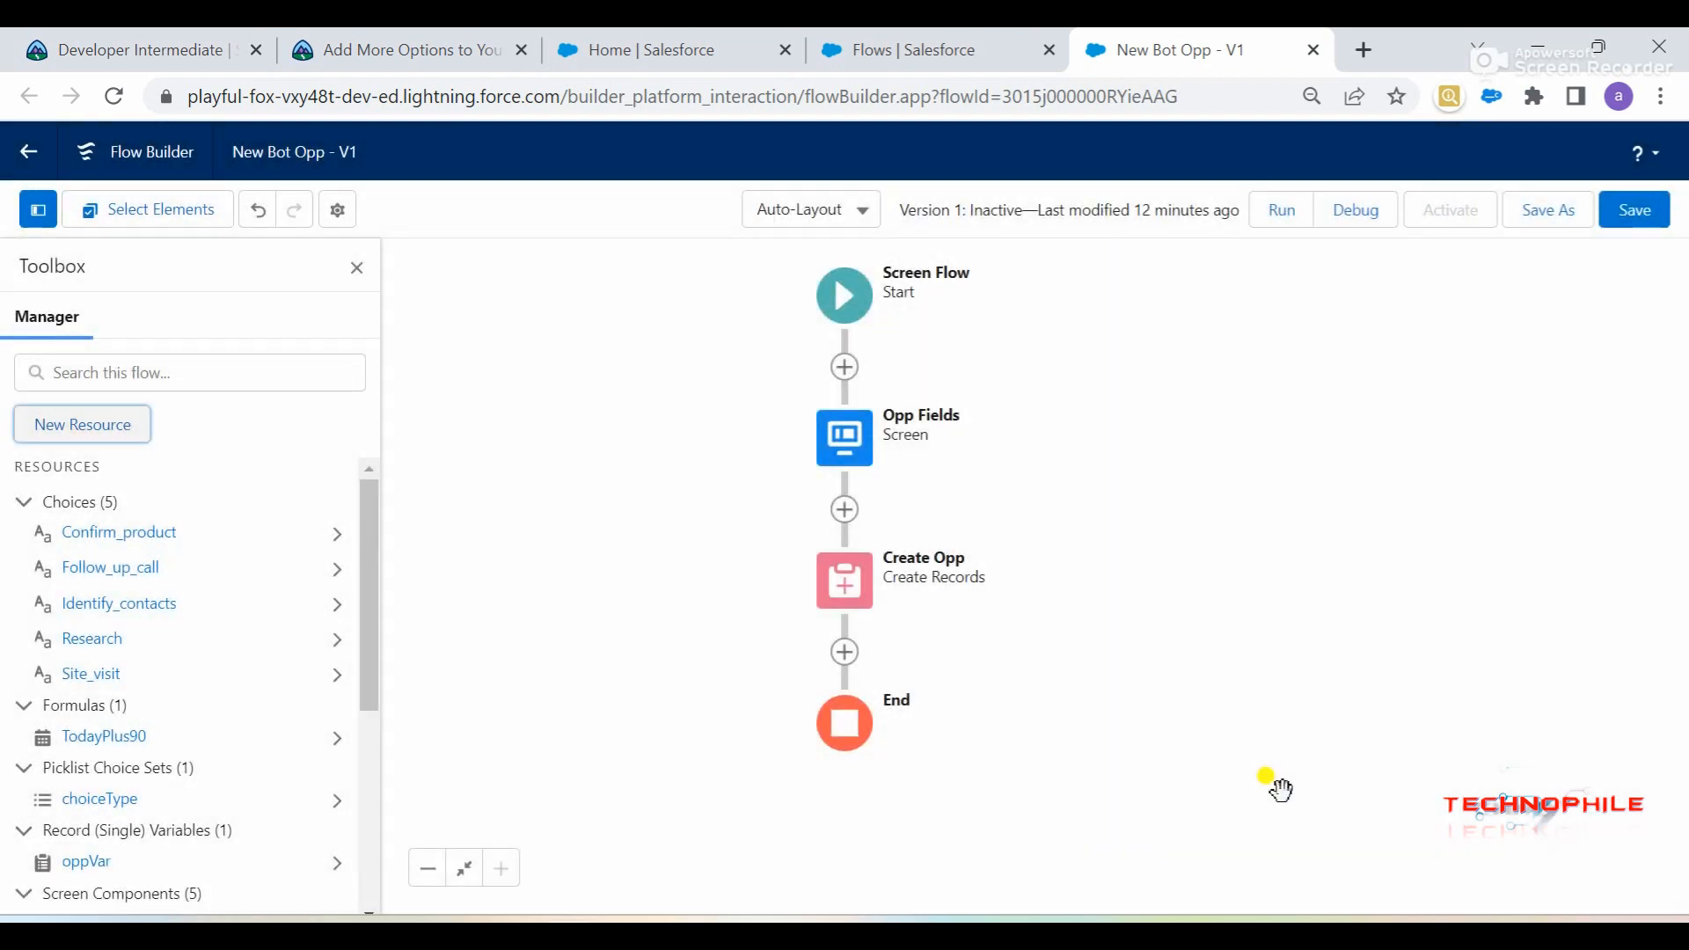
Check the challenge instructions for the record fields required on the Opp Fields screen, then return to the flow
click(622, 49)
click(392, 49)
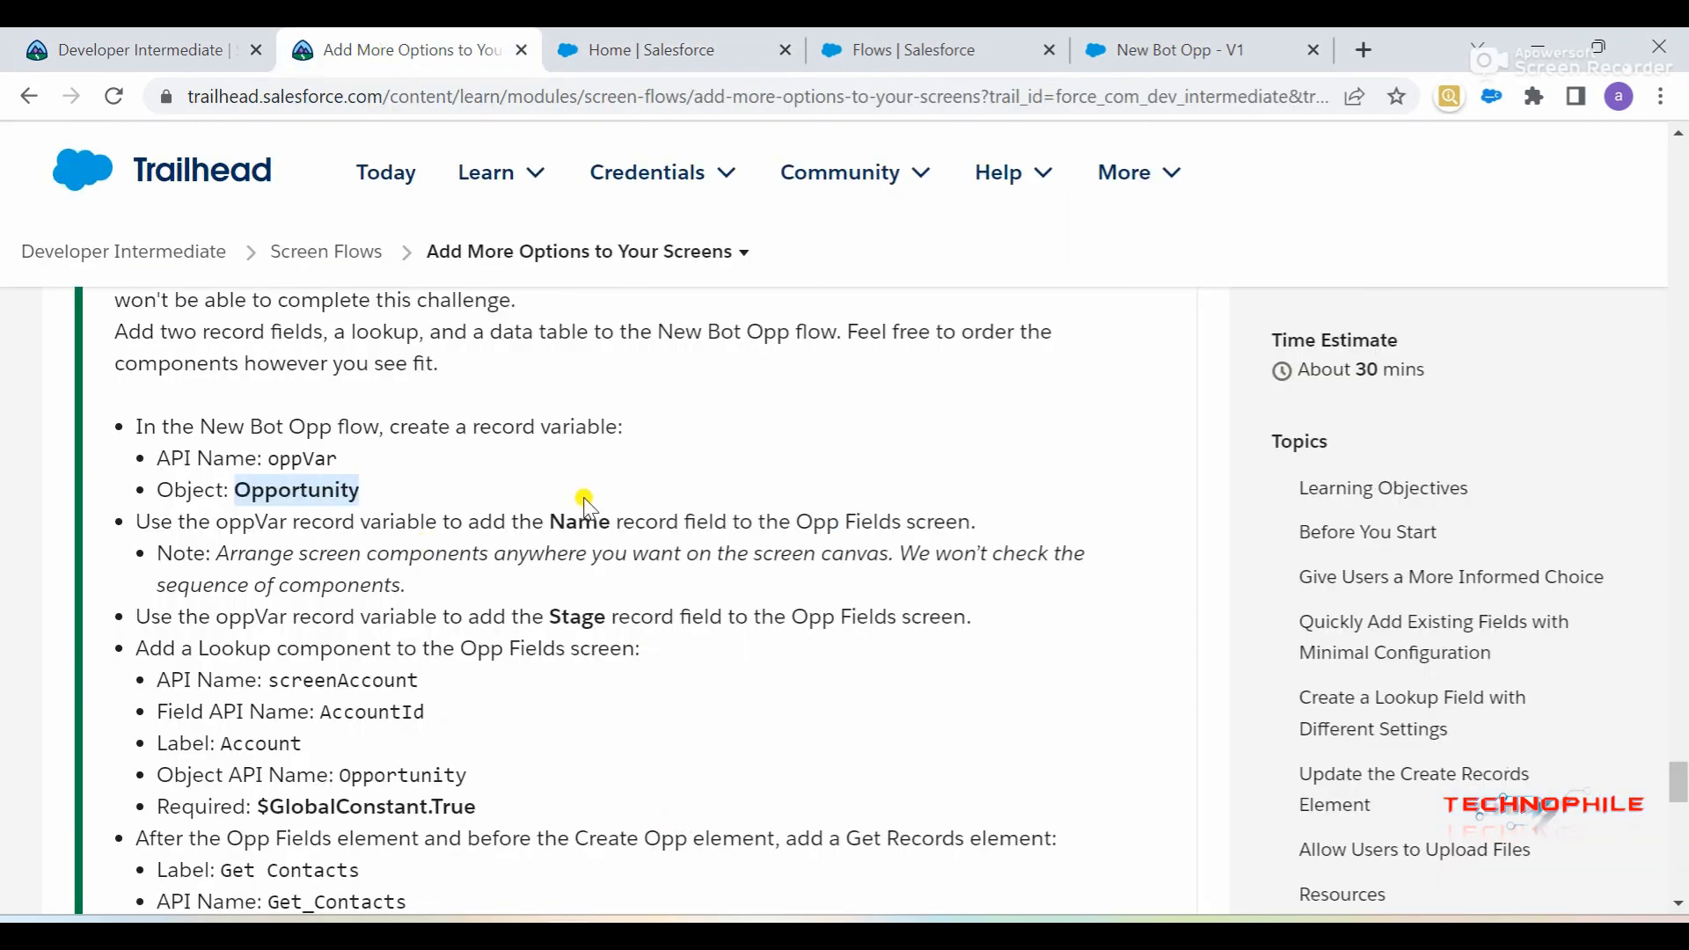
drag(473, 522, 697, 522)
drag(491, 617, 661, 623)
click(1141, 39)
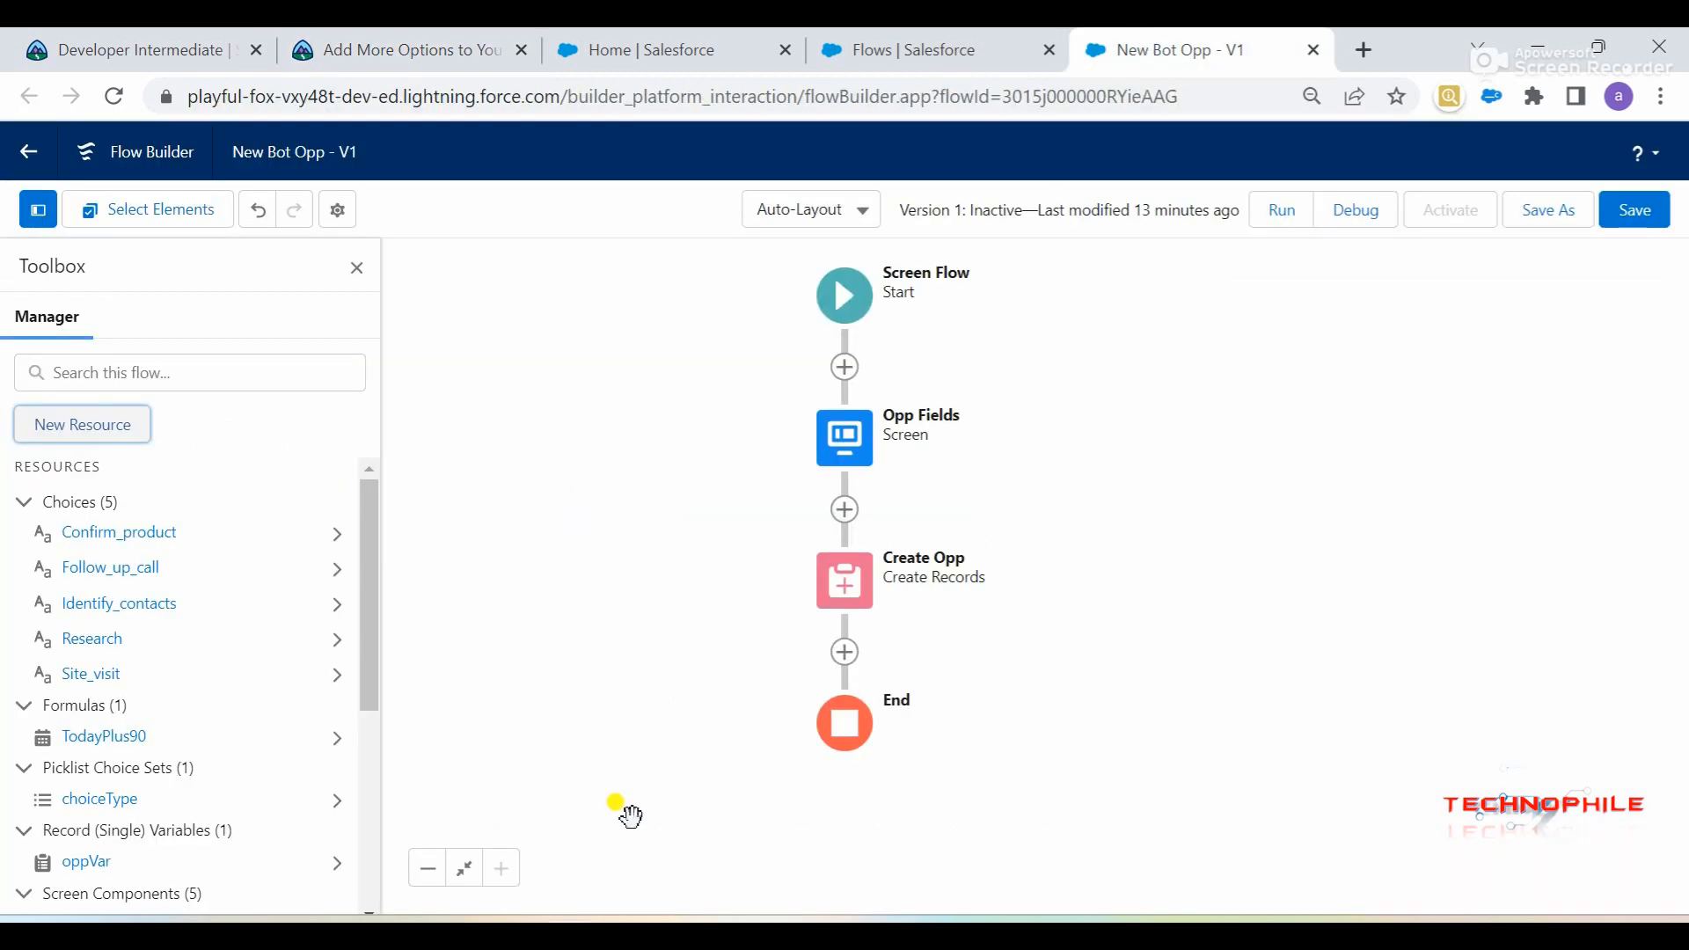
click(844, 603)
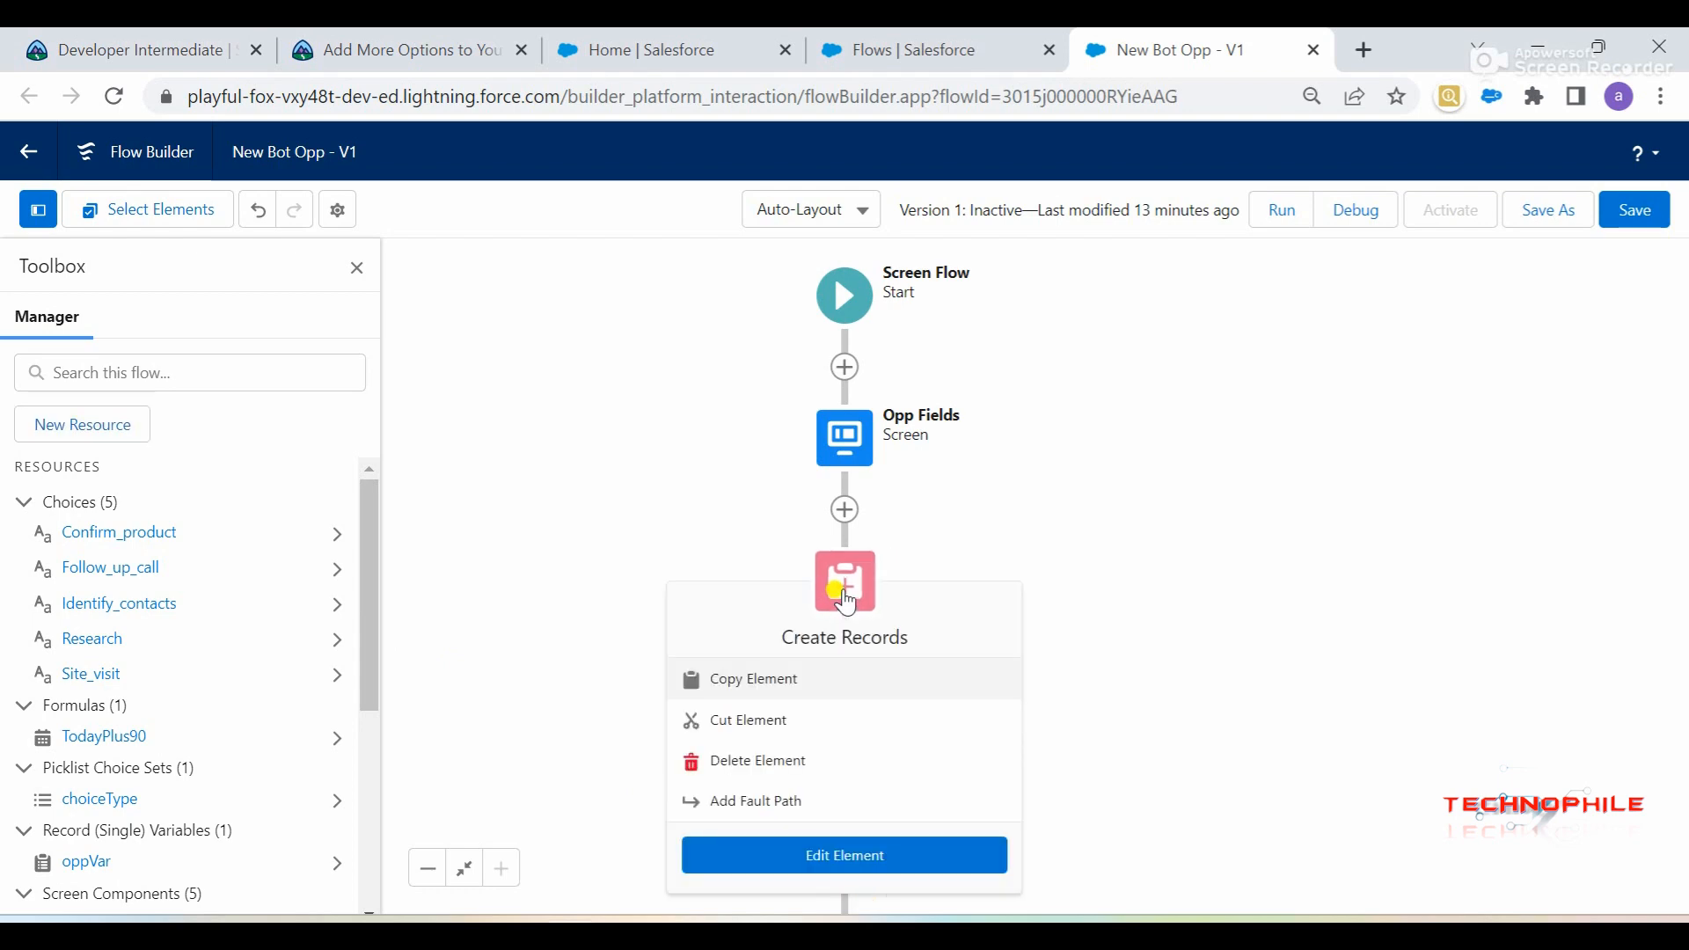
click(788, 860)
click(1276, 796)
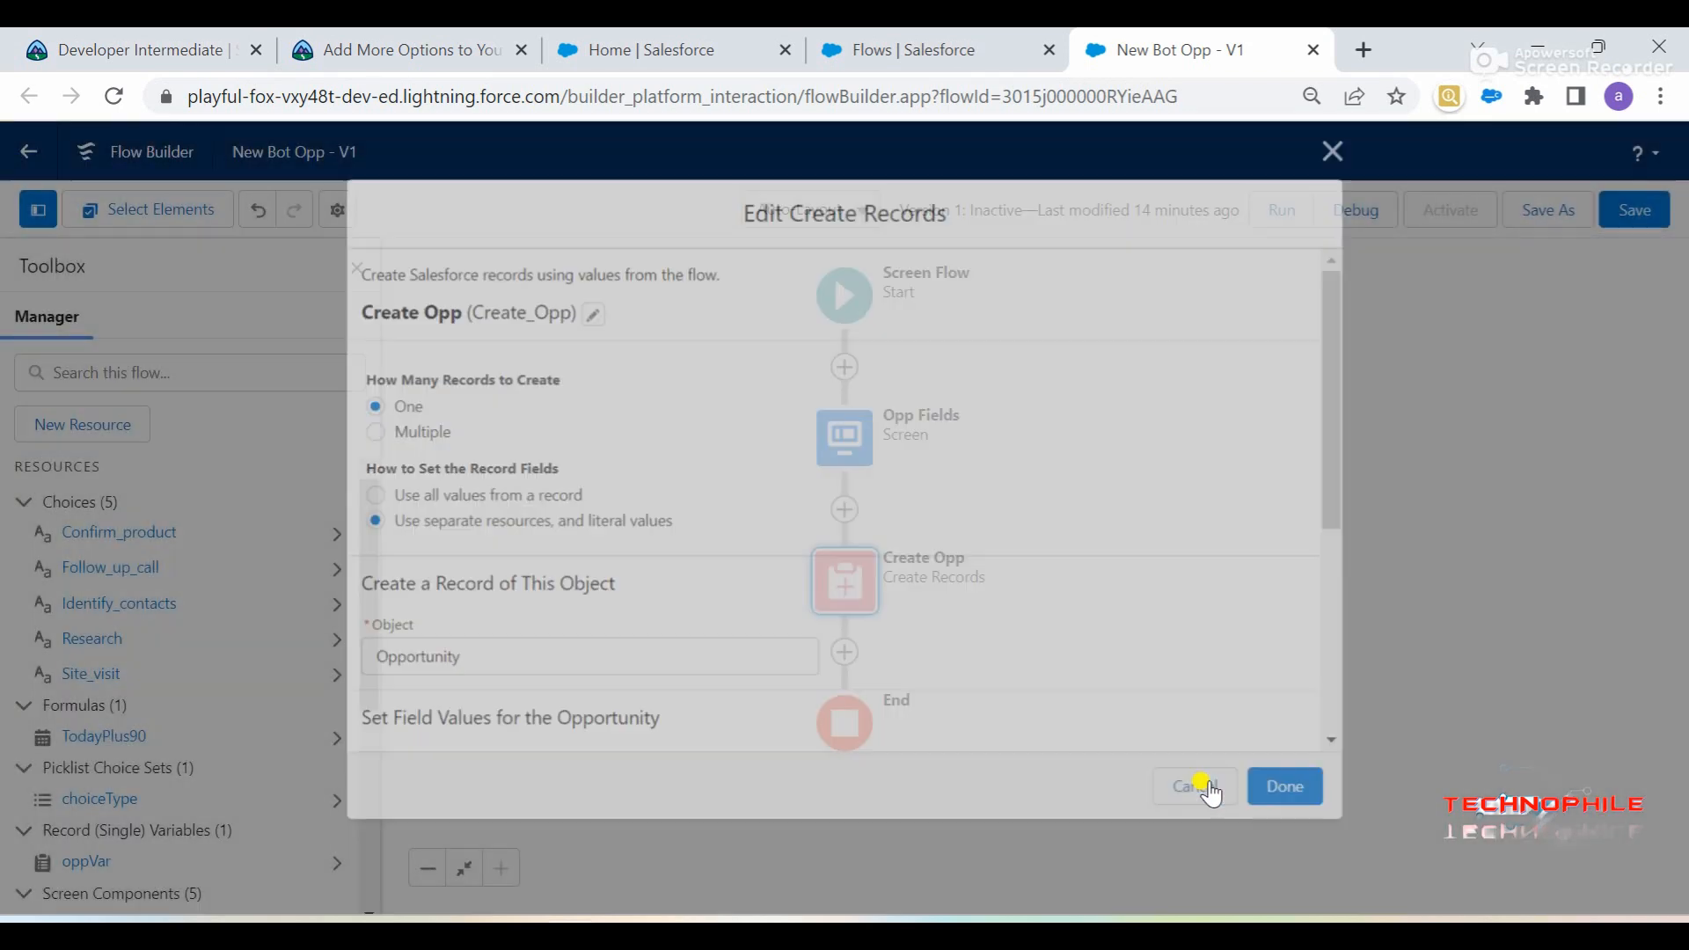
Open the Opp Fields screen element for editing and choose oppVar as the record variable for its fields
click(844, 440)
click(816, 670)
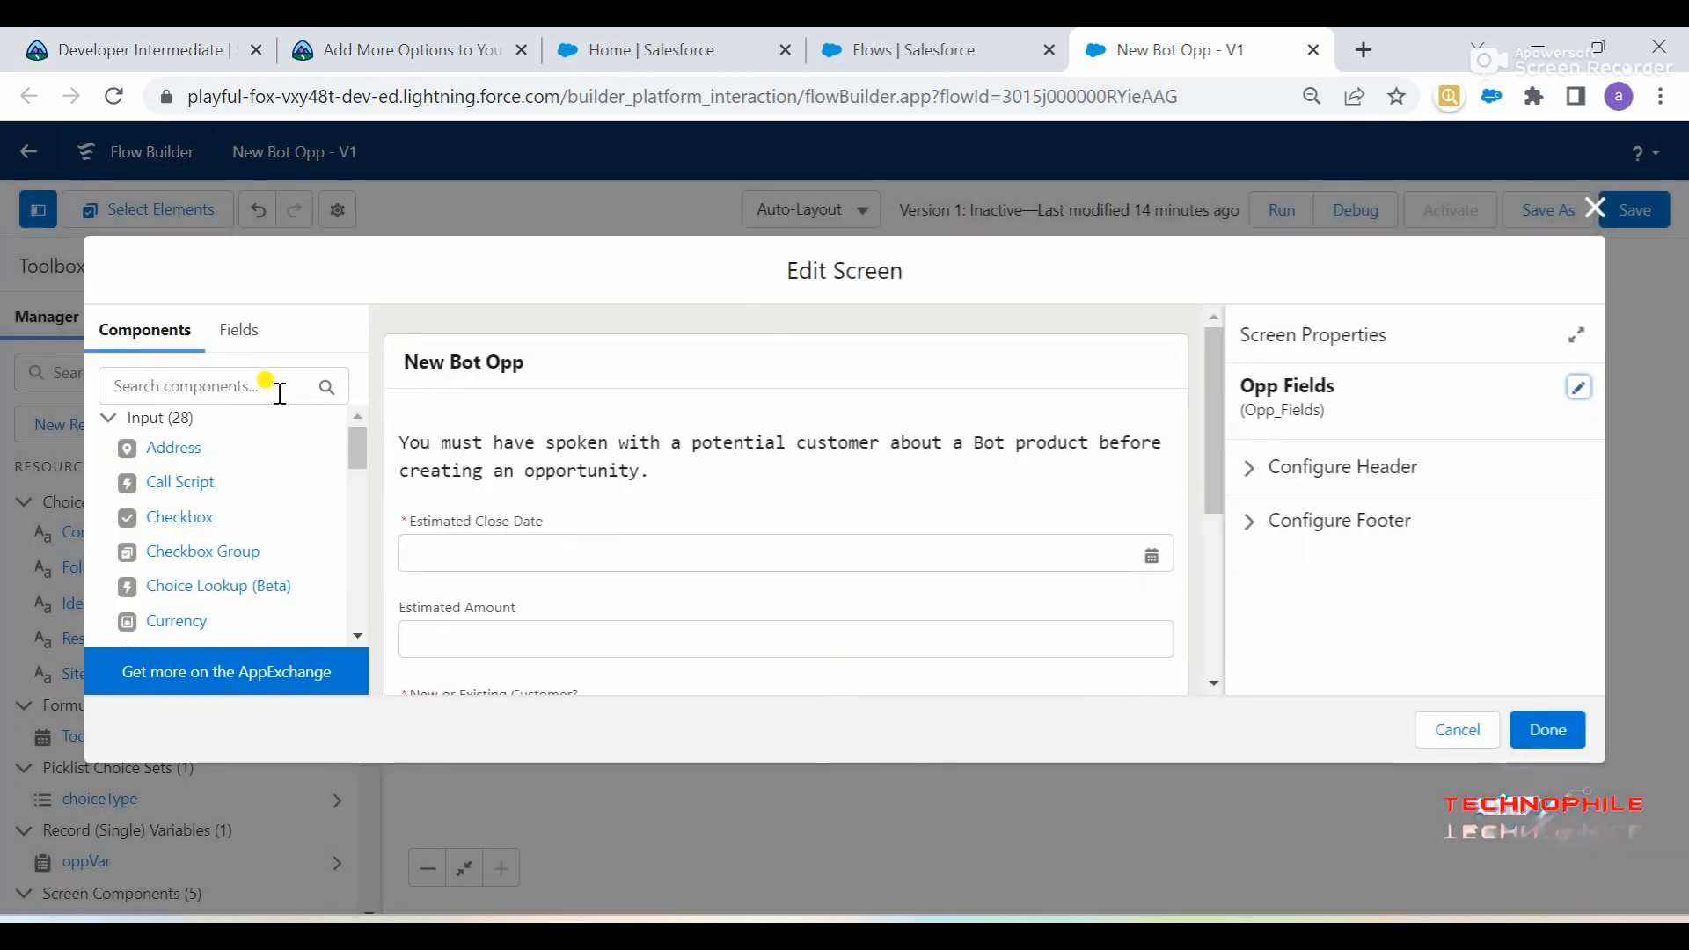
click(236, 333)
click(210, 506)
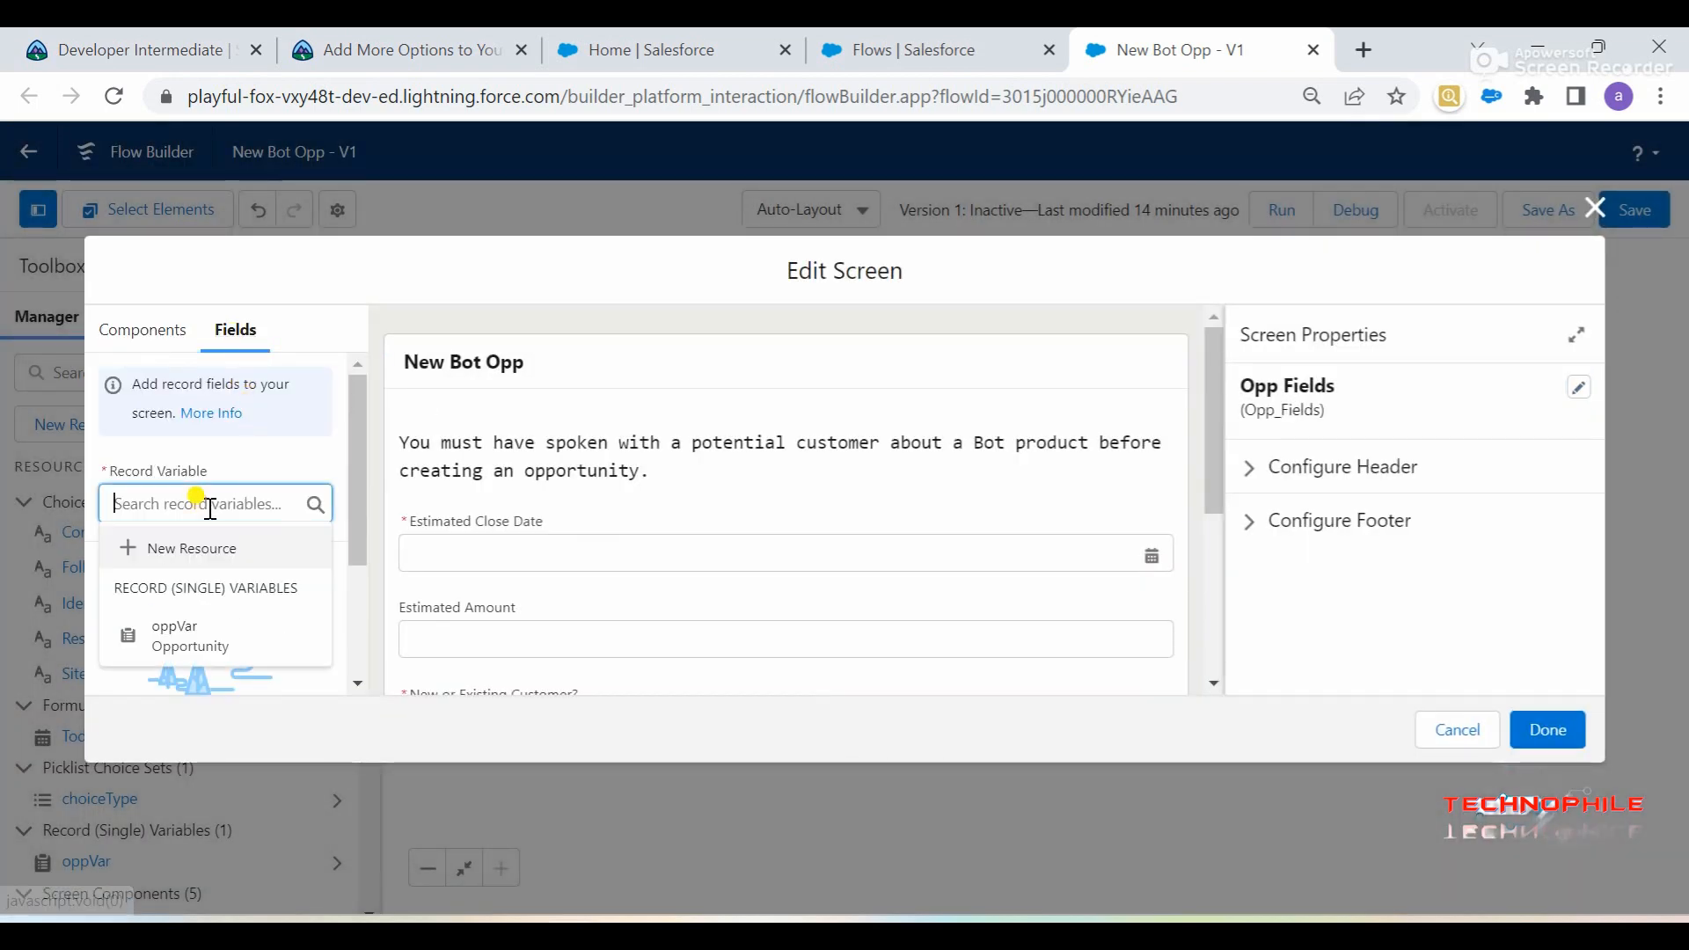
text(op)
click(176, 594)
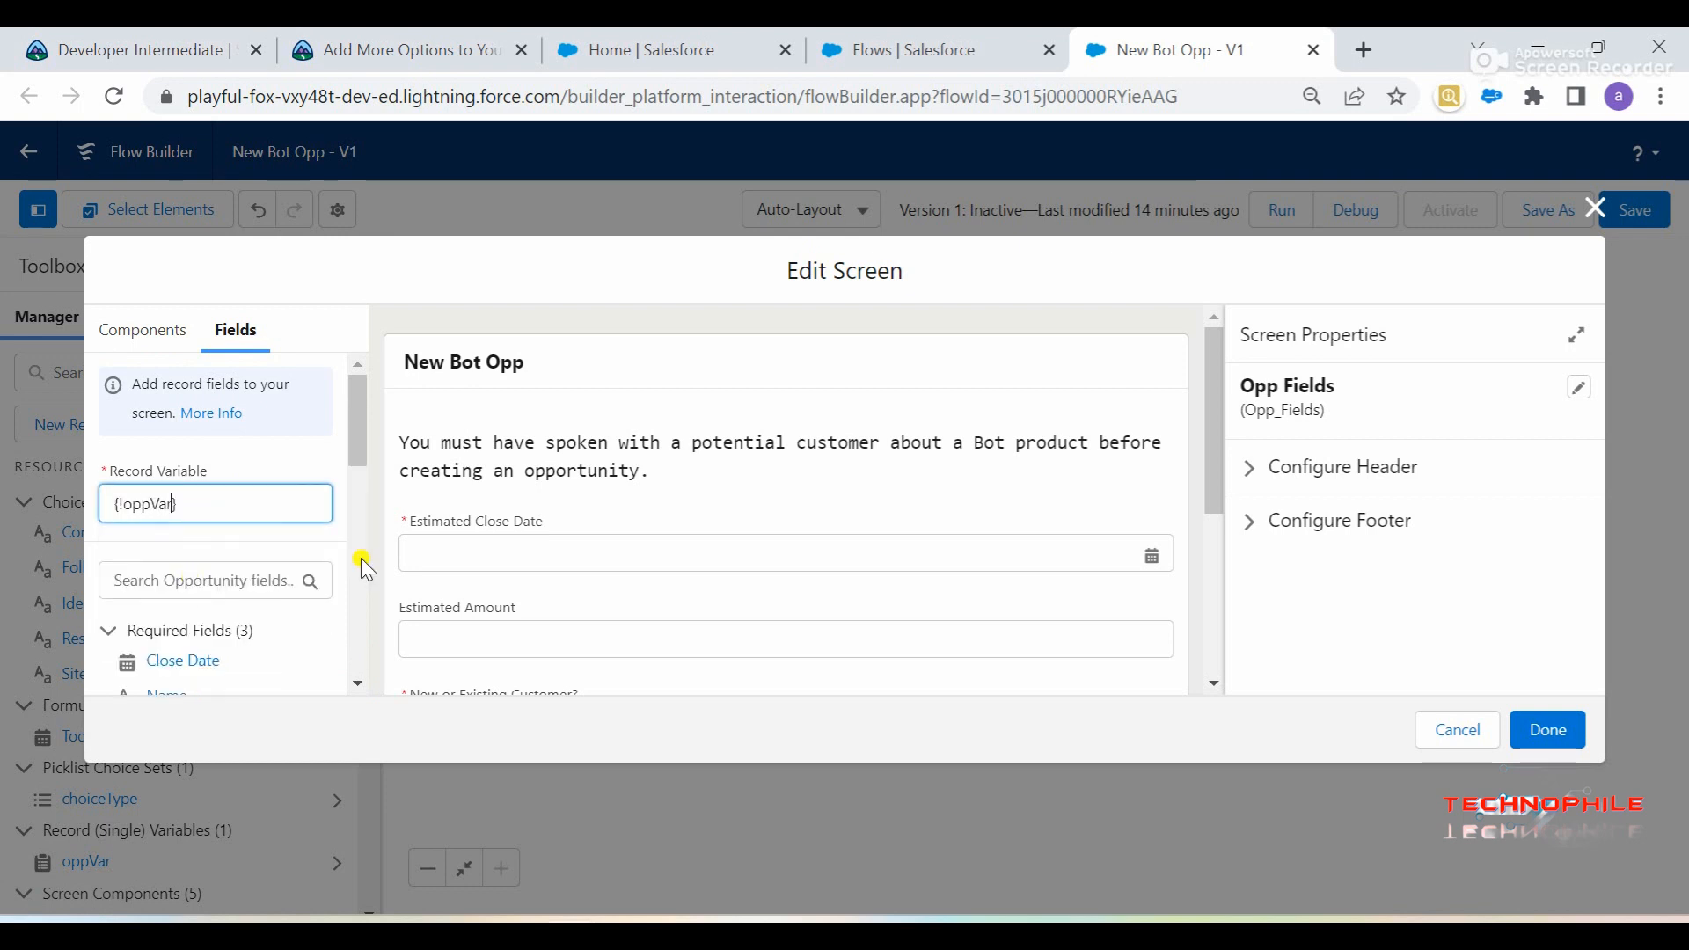
Add the Name and Stage record fields of oppVar to the Opp Fields screen, below the Next Steps checkboxes
scroll(361, 558, down, 3)
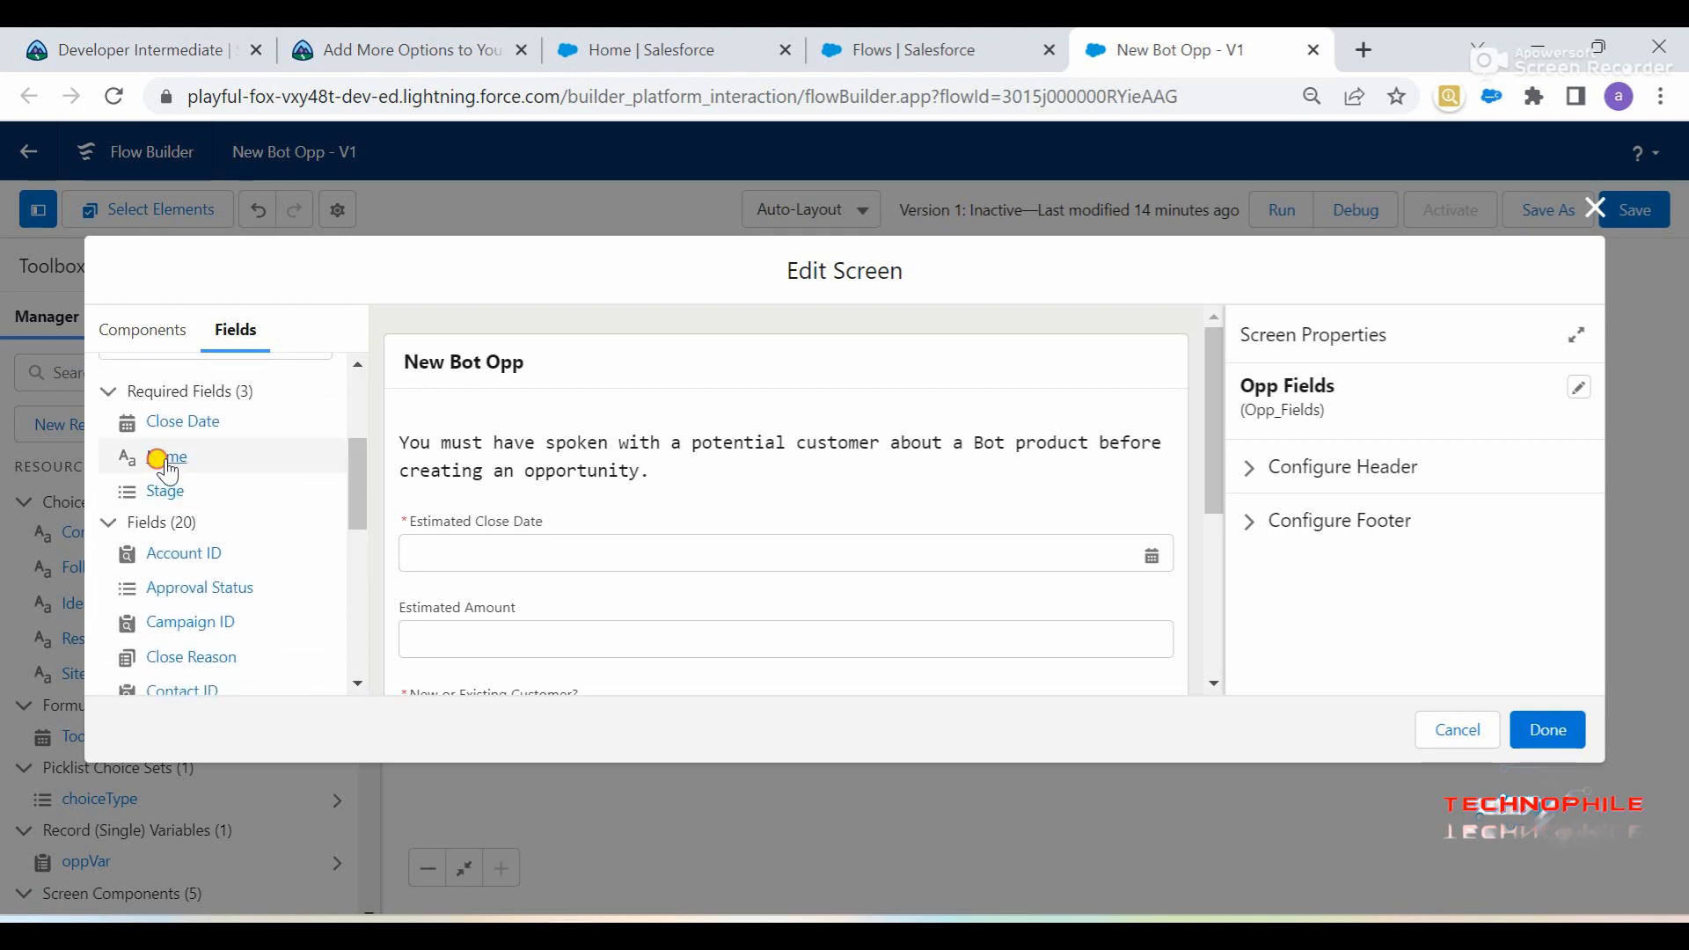
scroll(709, 580, down, 4)
click(709, 581)
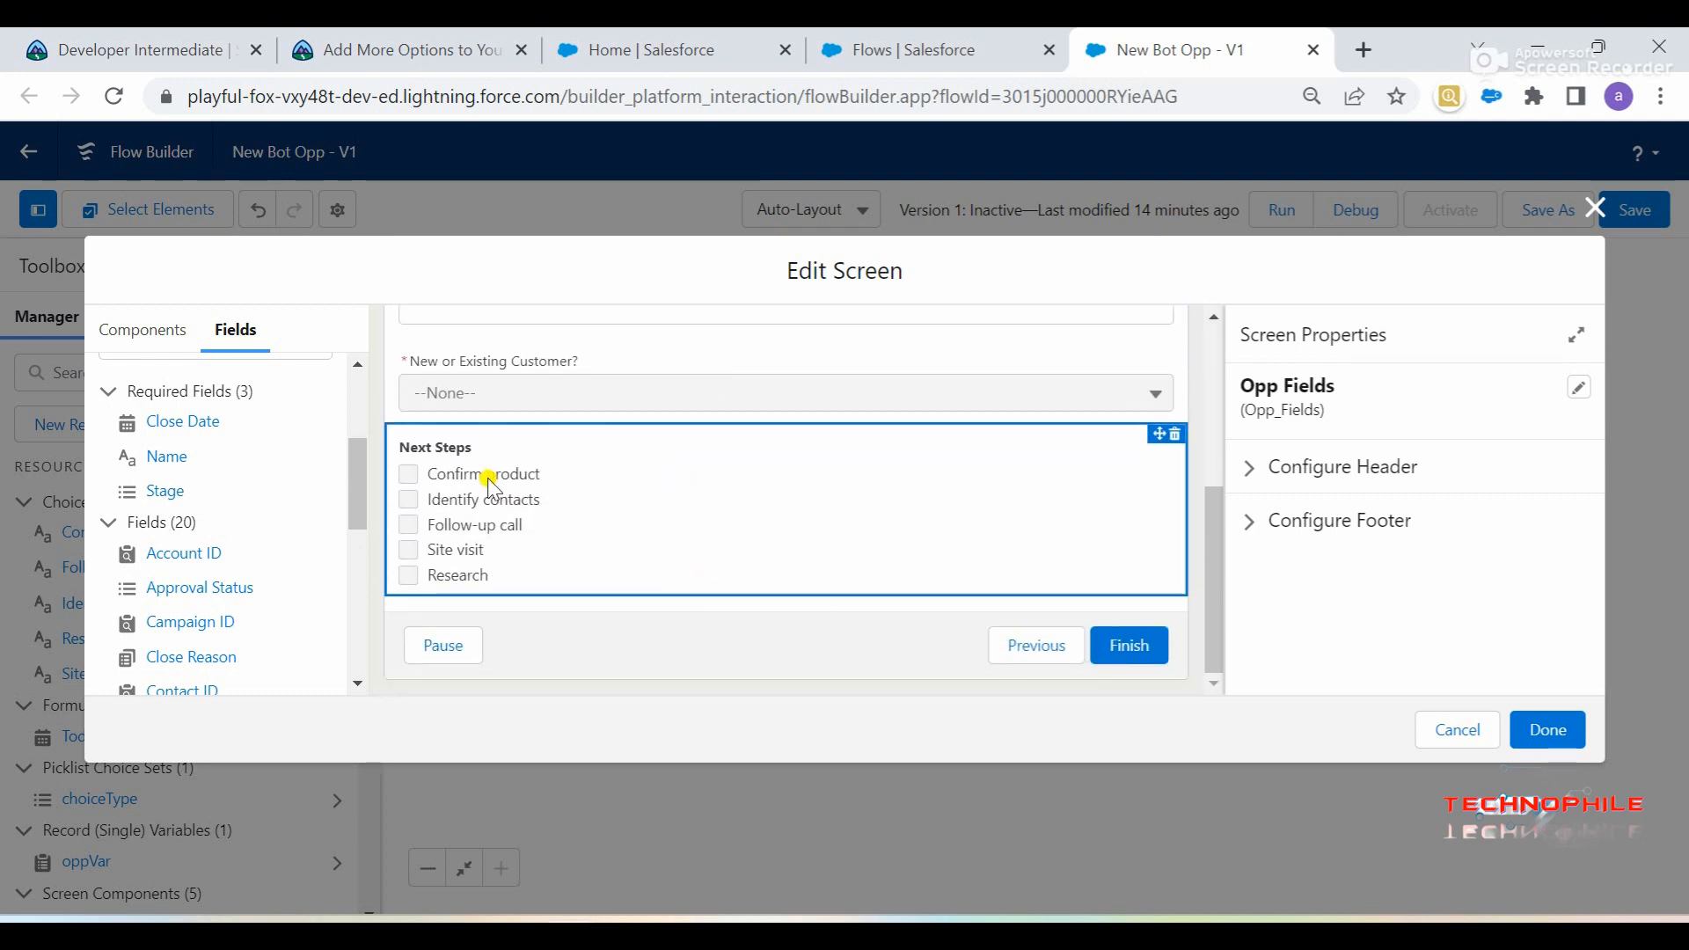
click(167, 458)
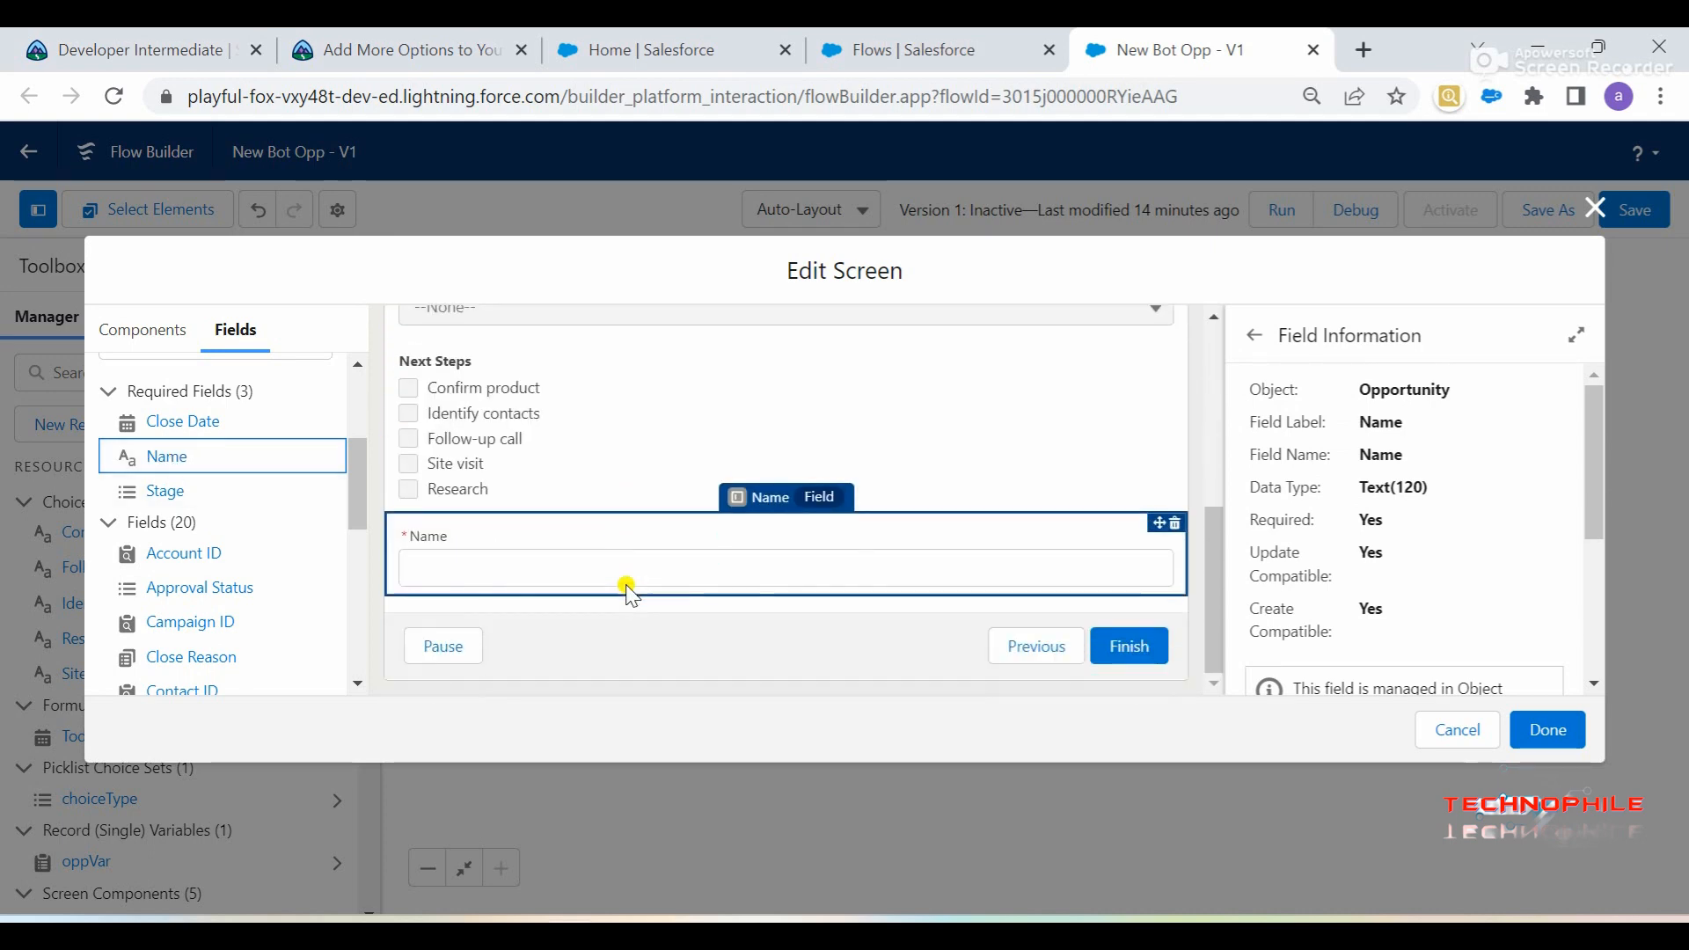
click(162, 495)
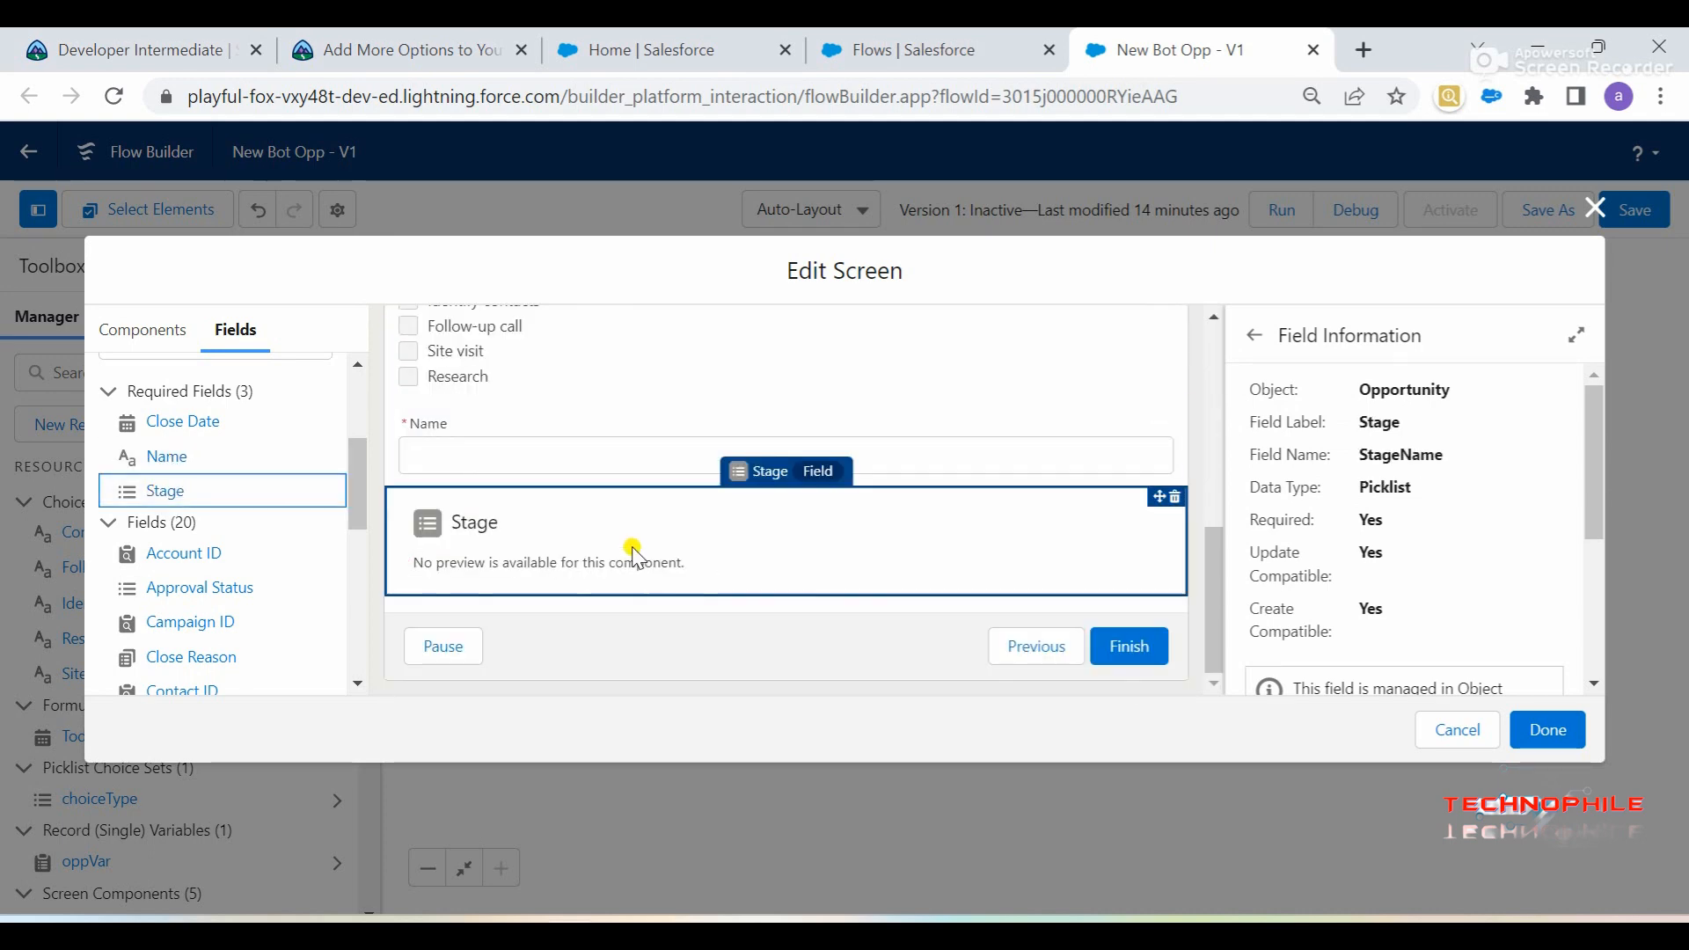
click(1130, 652)
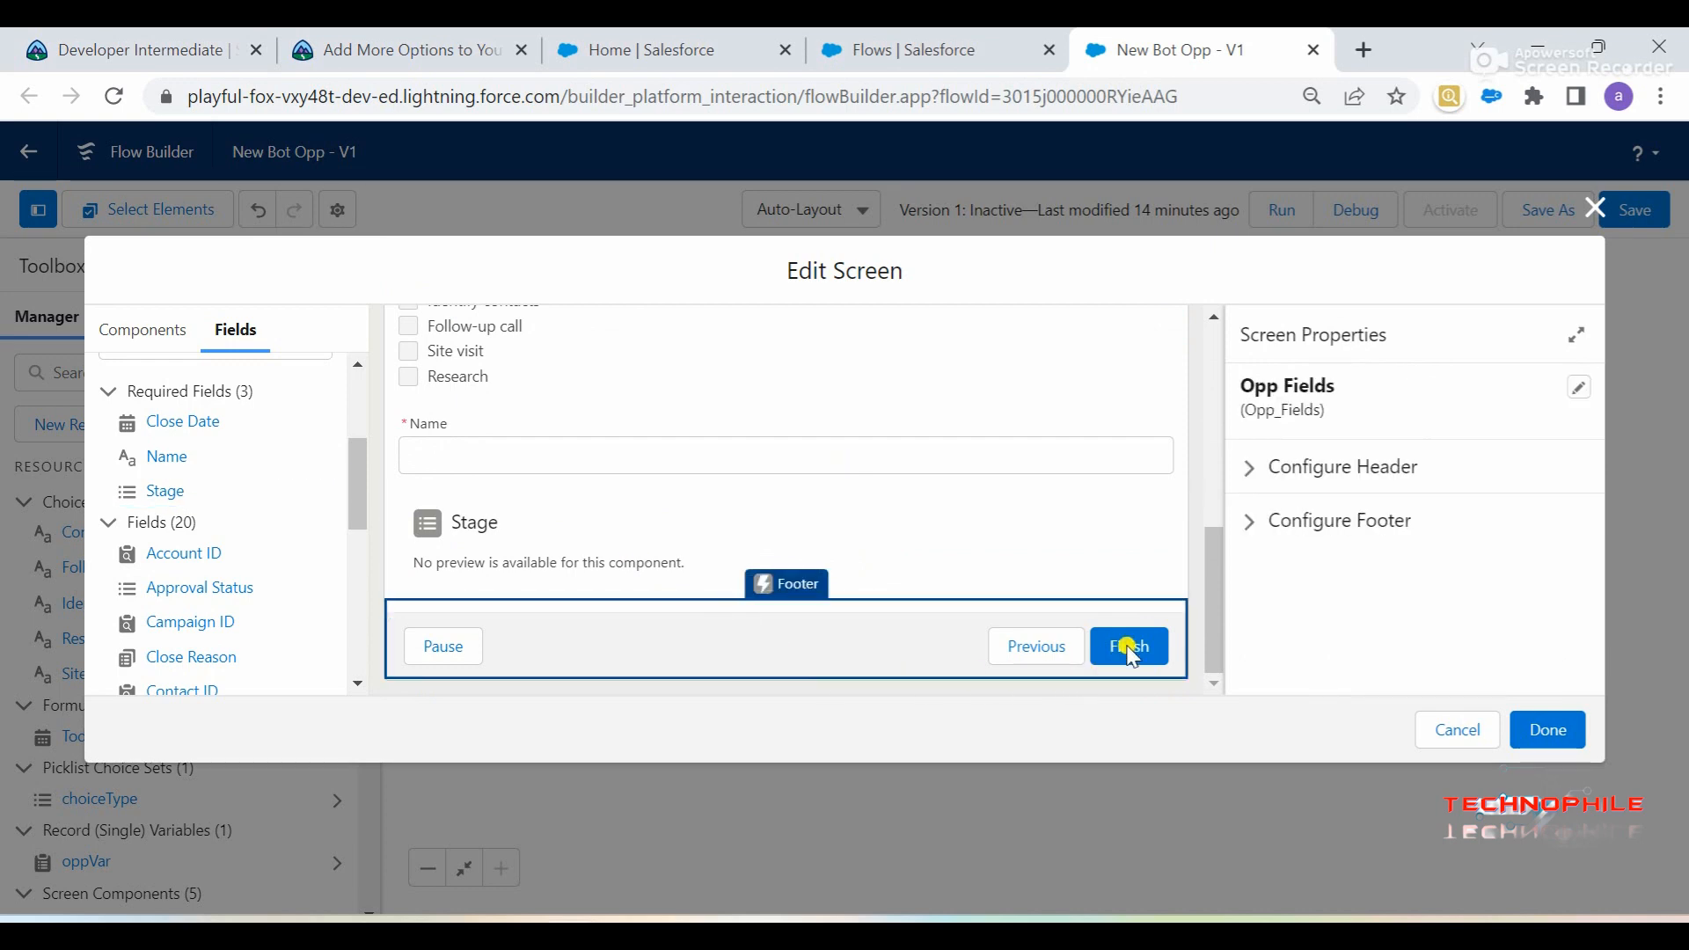
Copy the Lookup component's API name, screenAccount, from the Trailhead challenge instructions and return to the flow
scroll(1136, 532, up, 4)
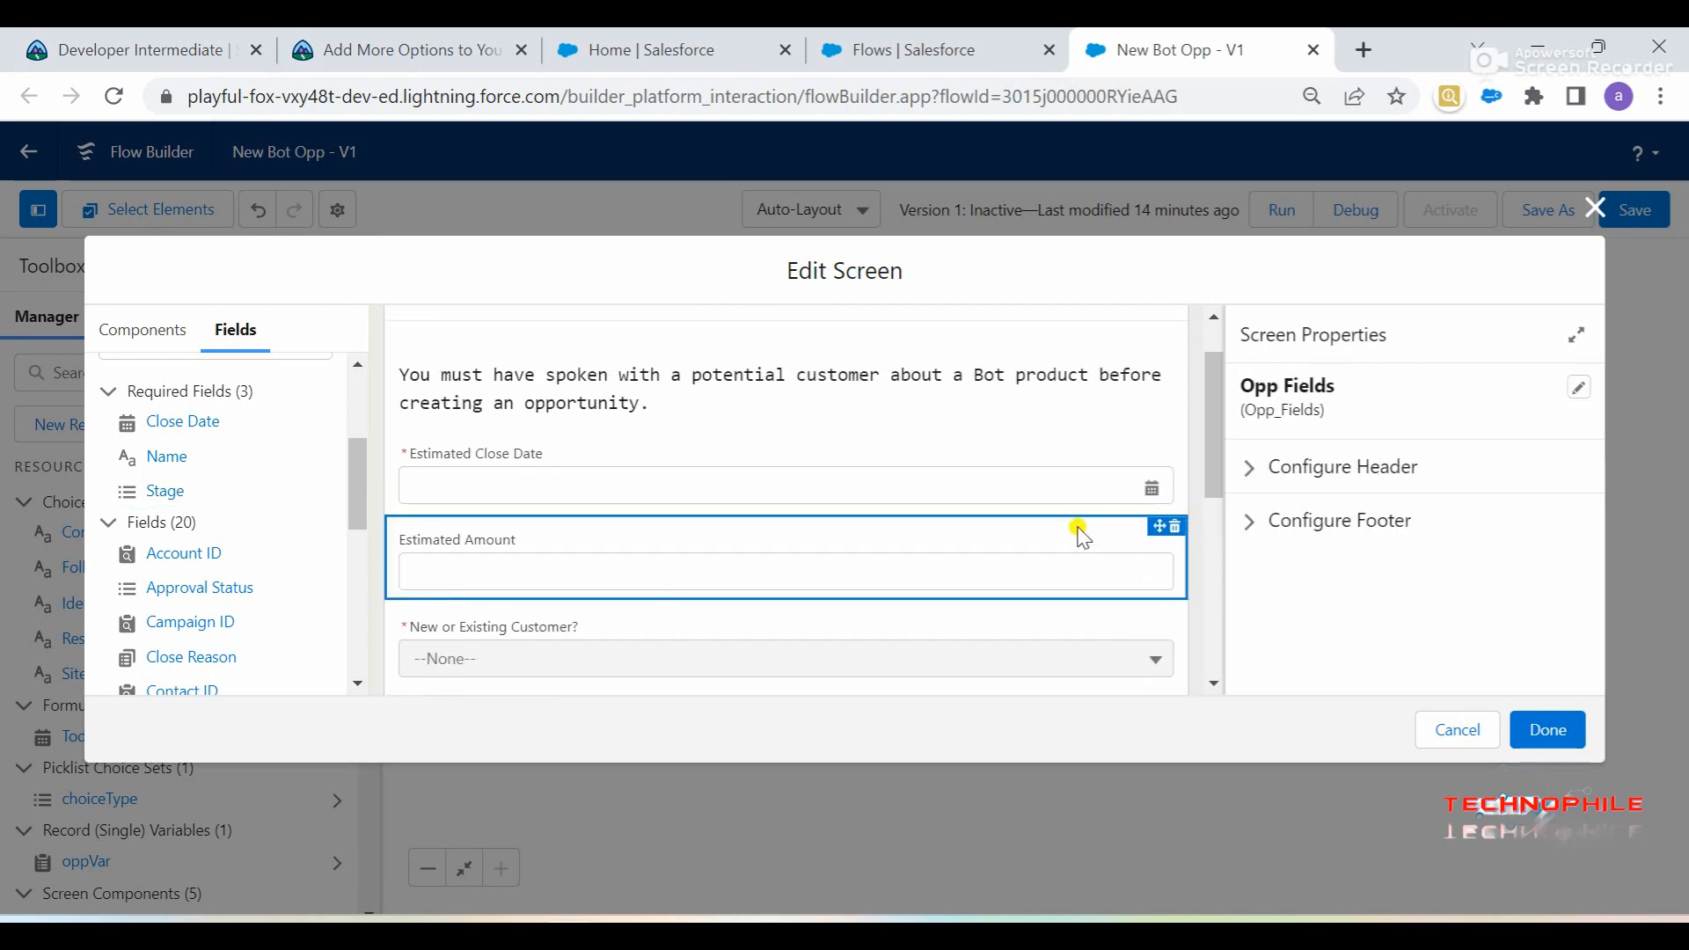
click(484, 39)
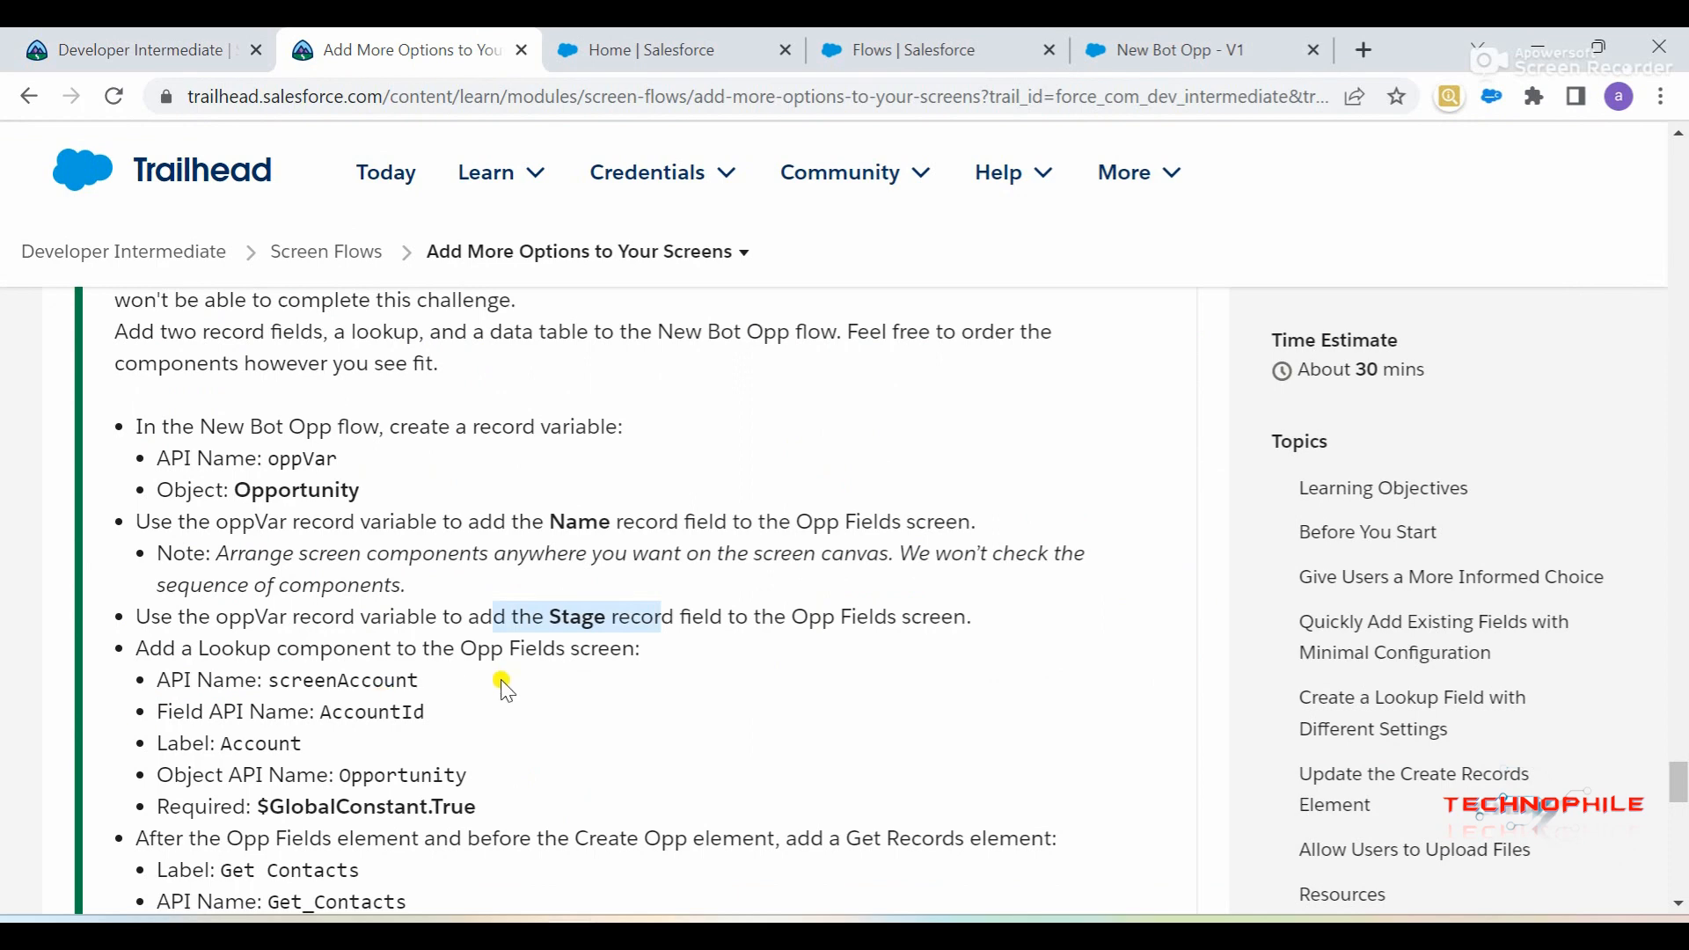
scroll(501, 674, down, 1)
double_click(258, 561)
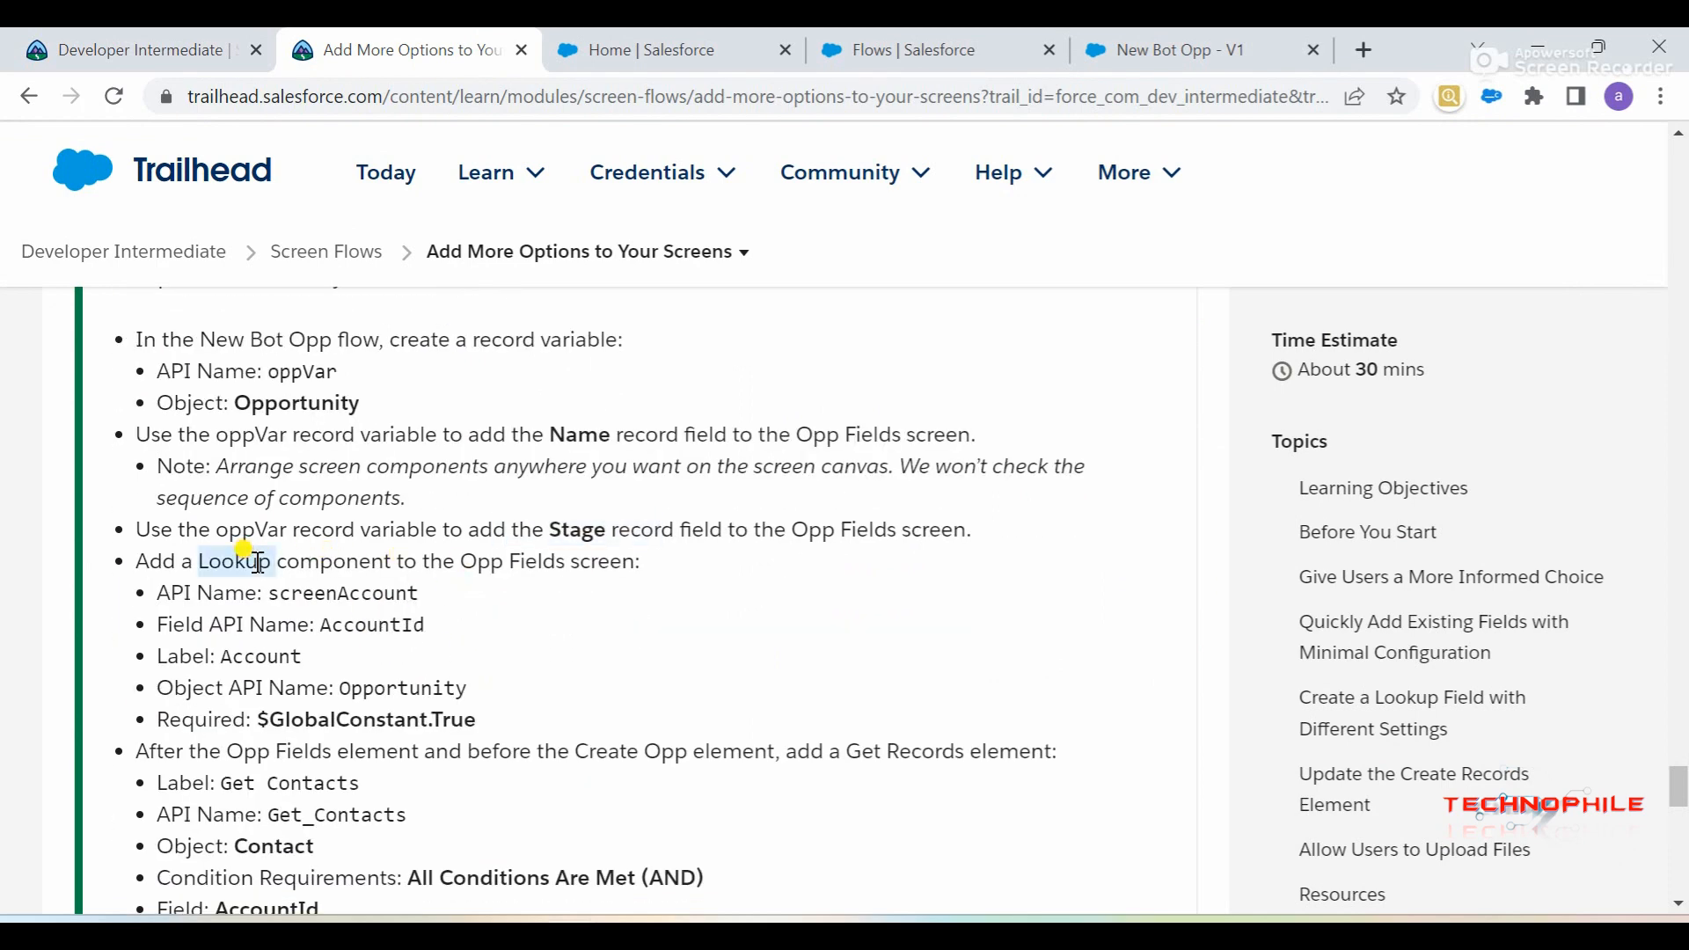
double_click(305, 591)
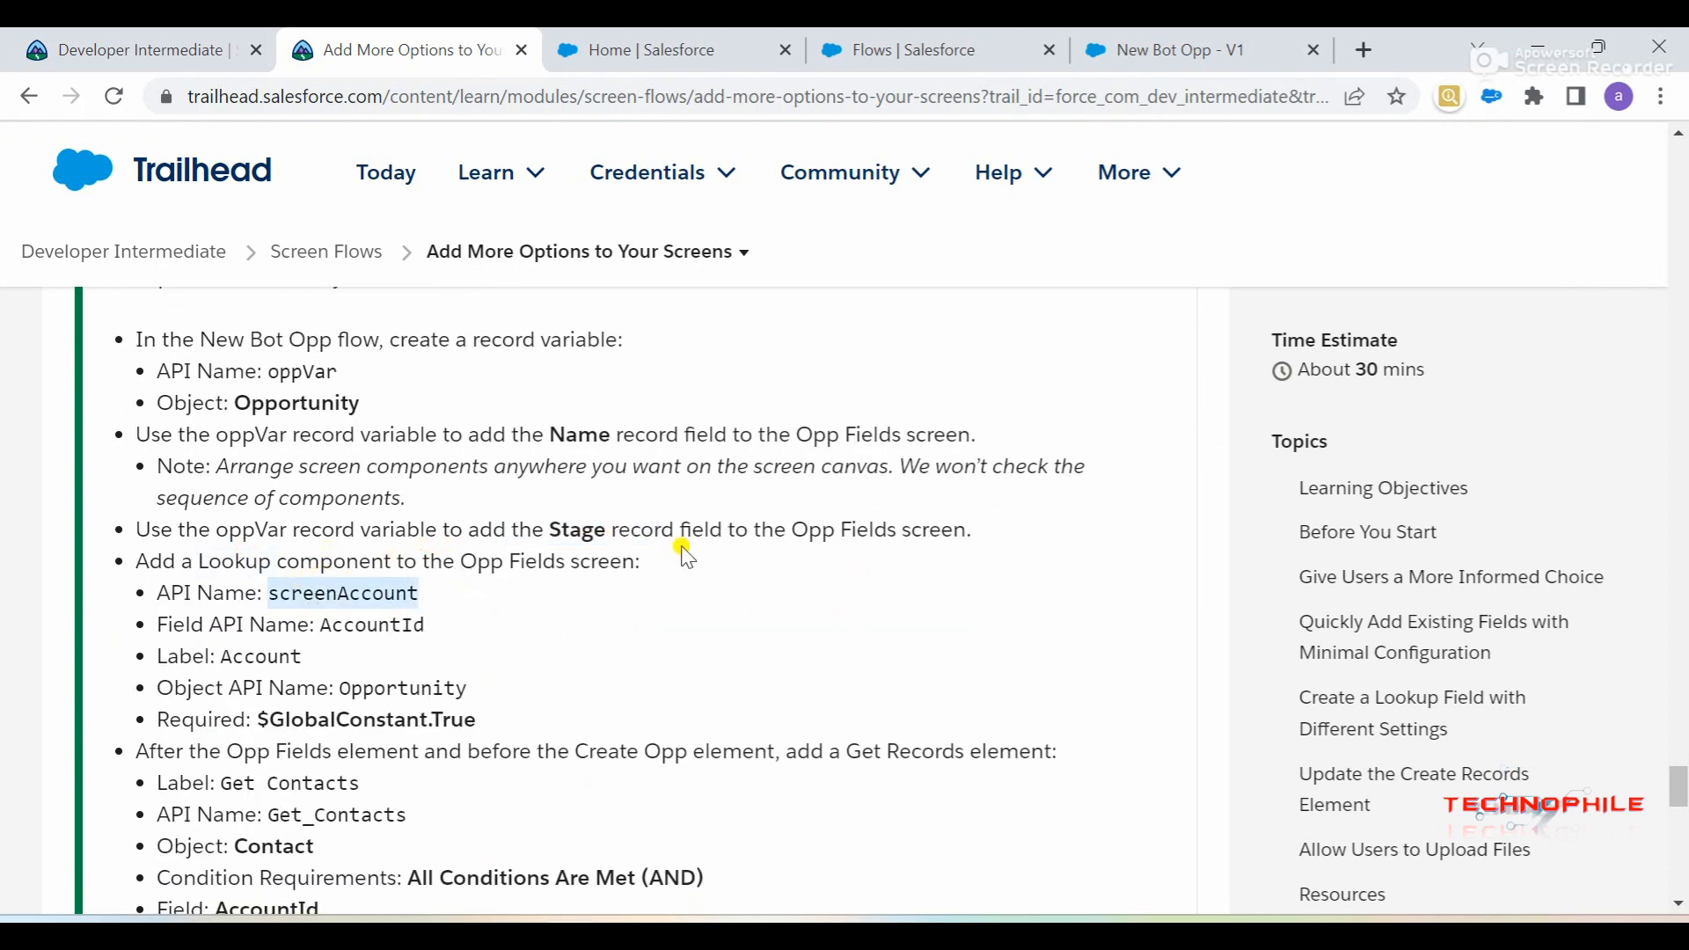
click(1200, 50)
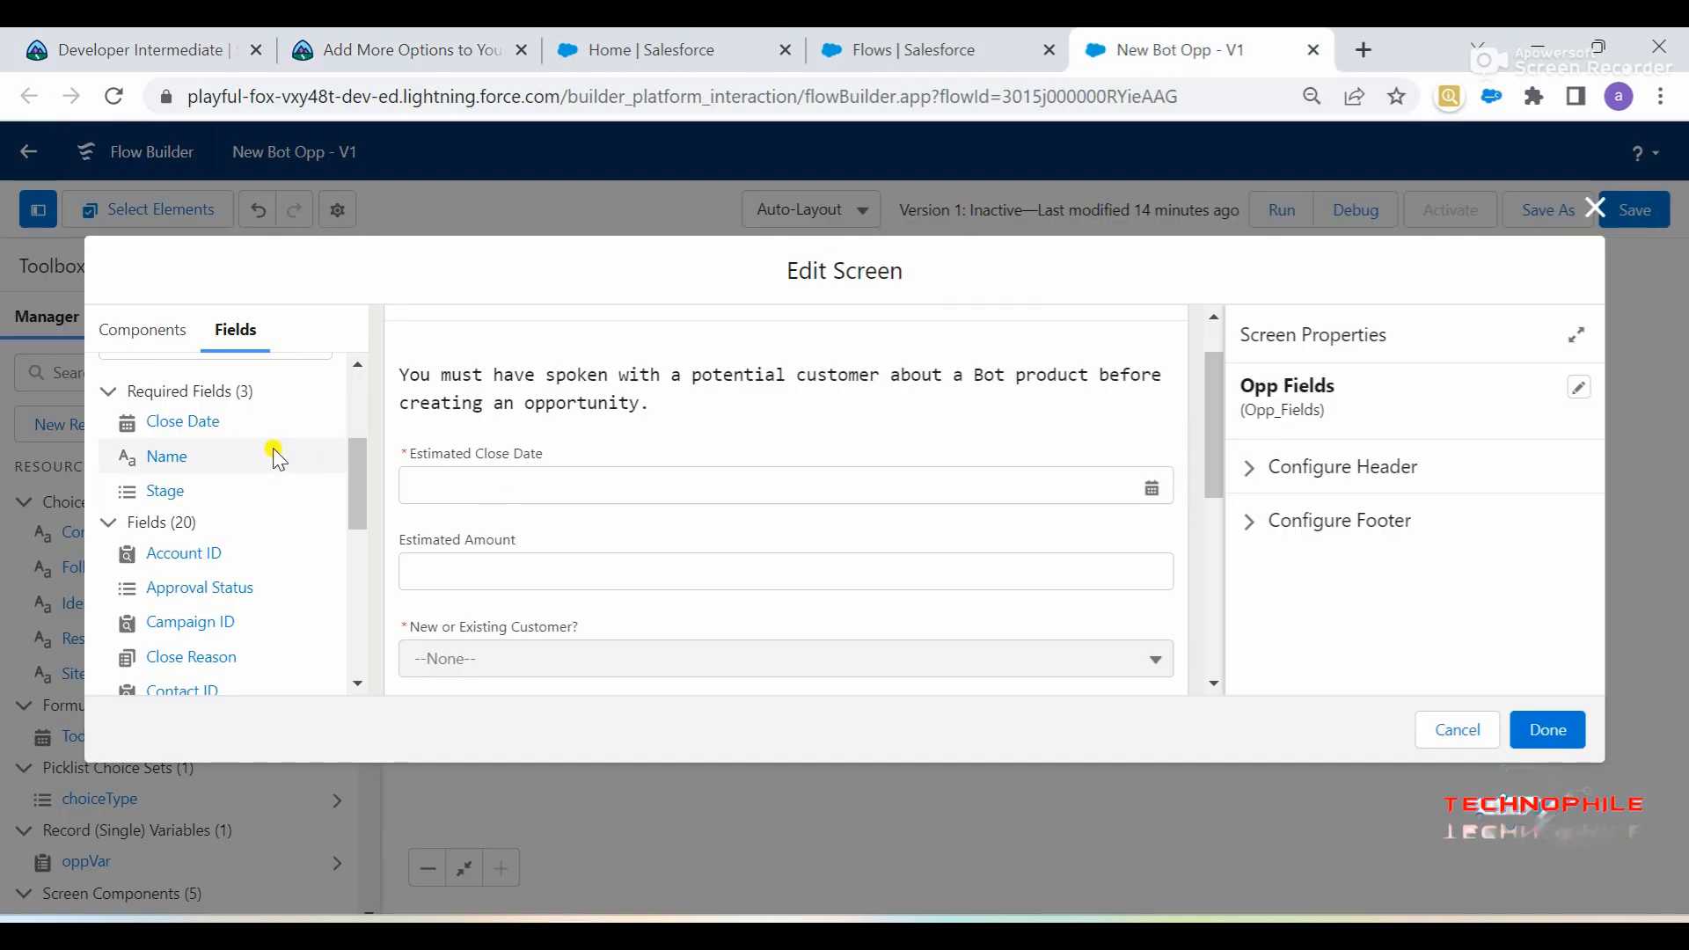
Find the Lookup component and add it to the Opp Fields screen directly below the Stage field
scroll(192, 377, up, 2)
click(140, 330)
click(226, 385)
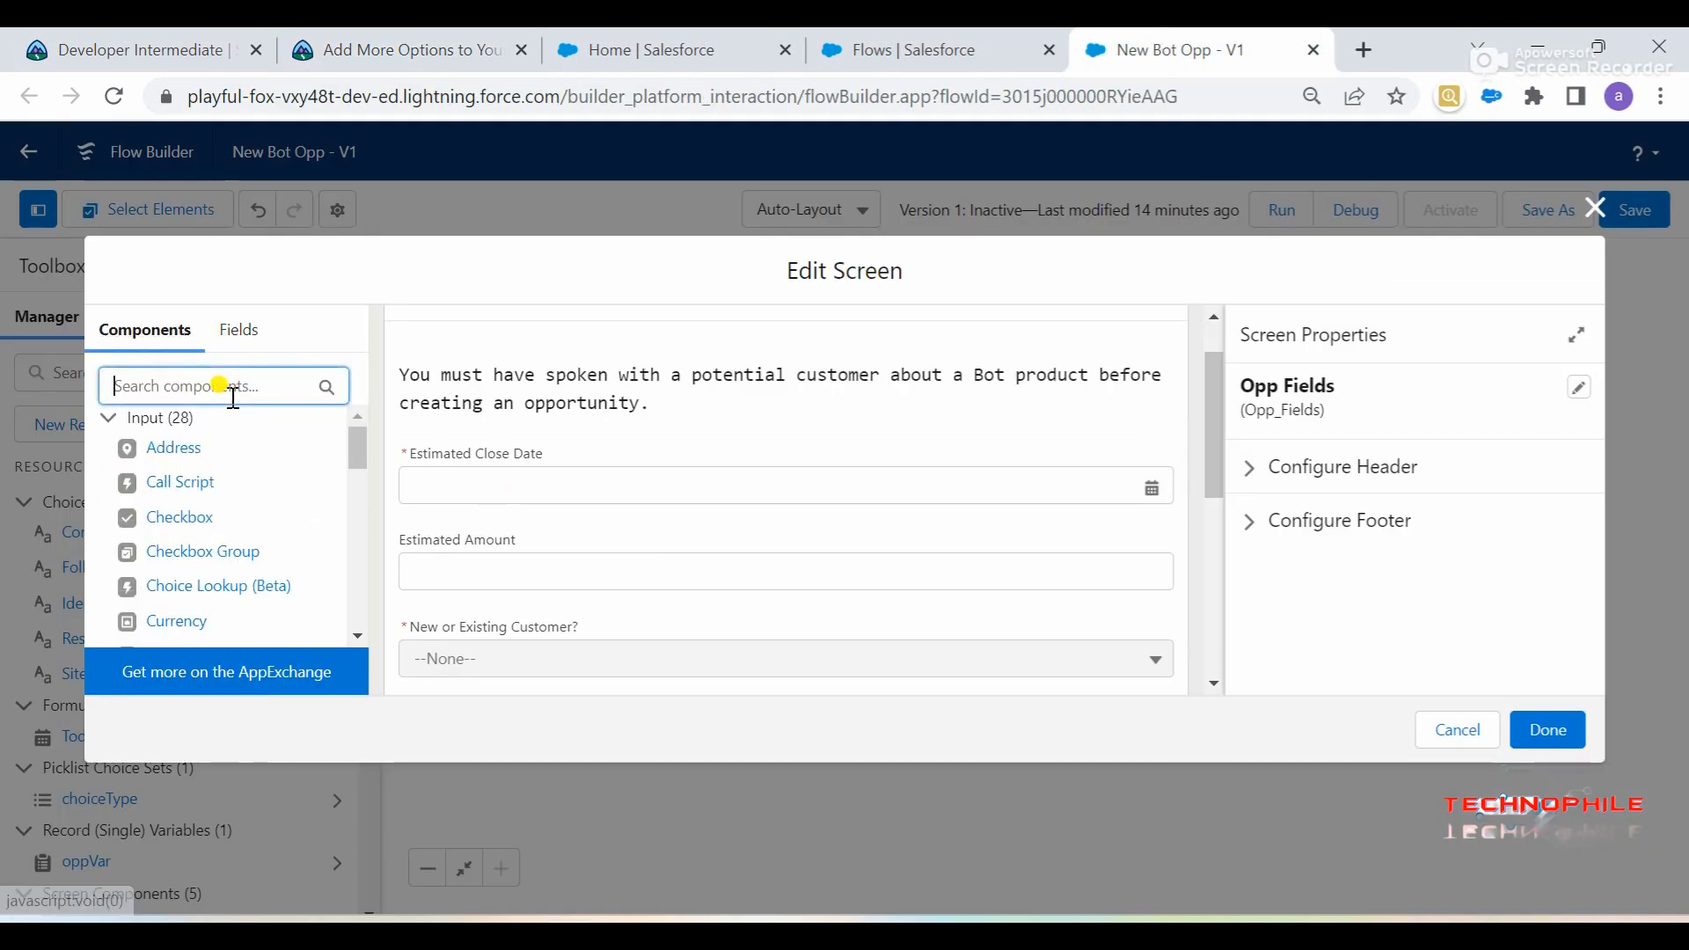
scroll(590, 534, down, 5)
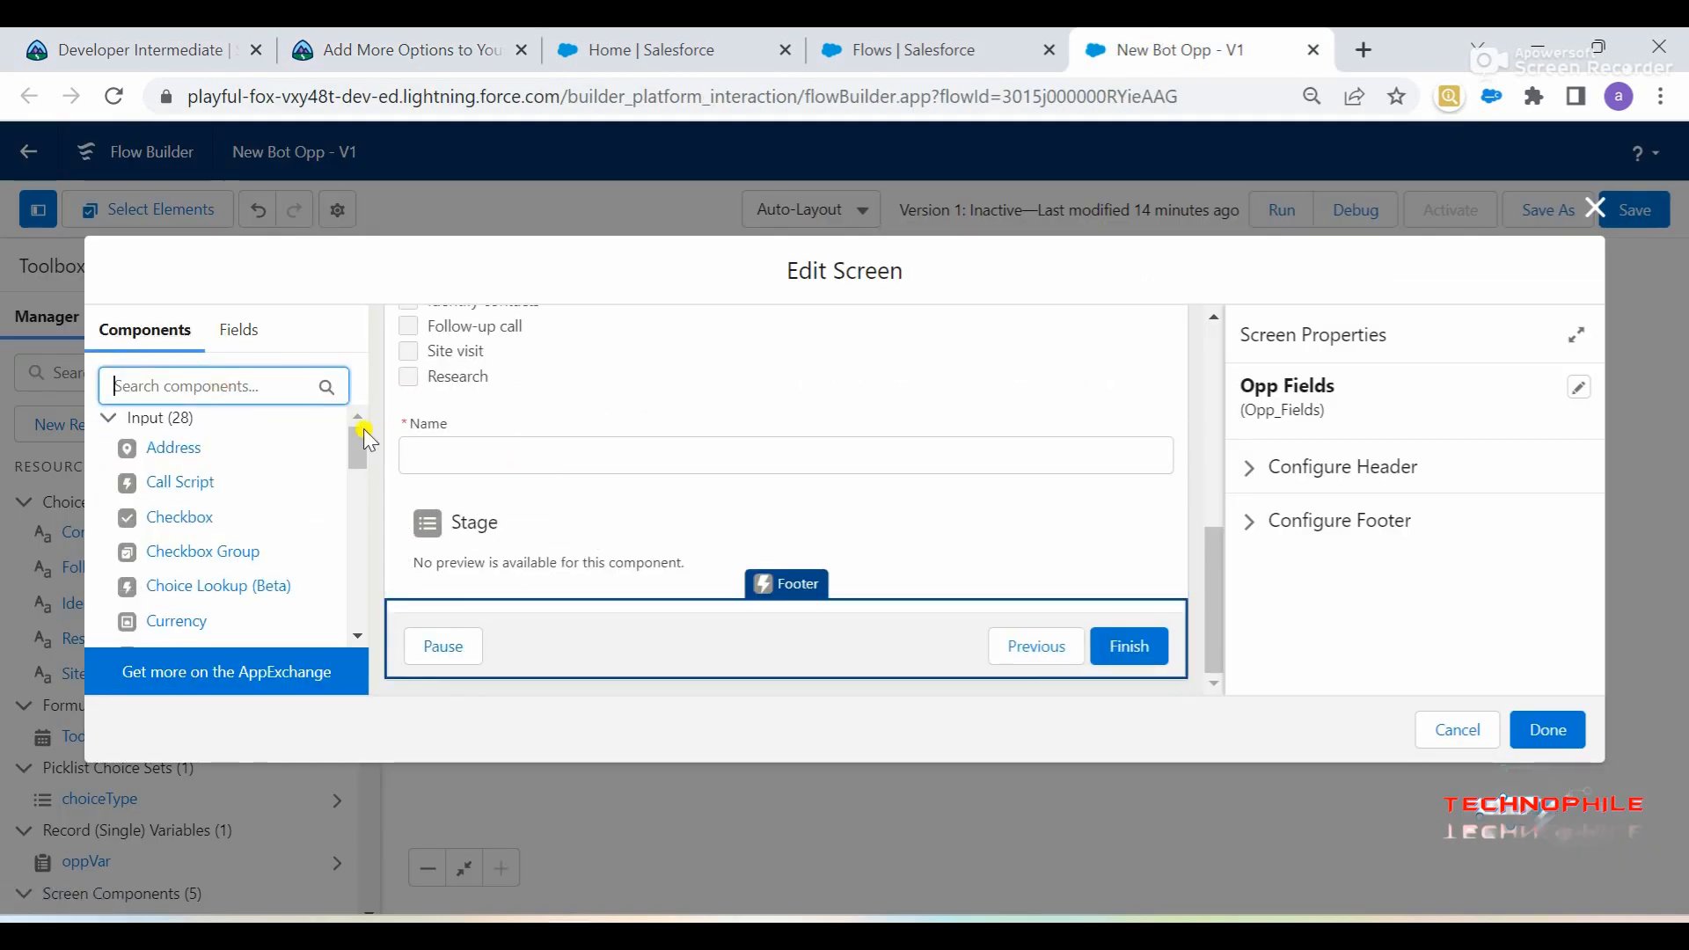
click(611, 520)
text(loo)
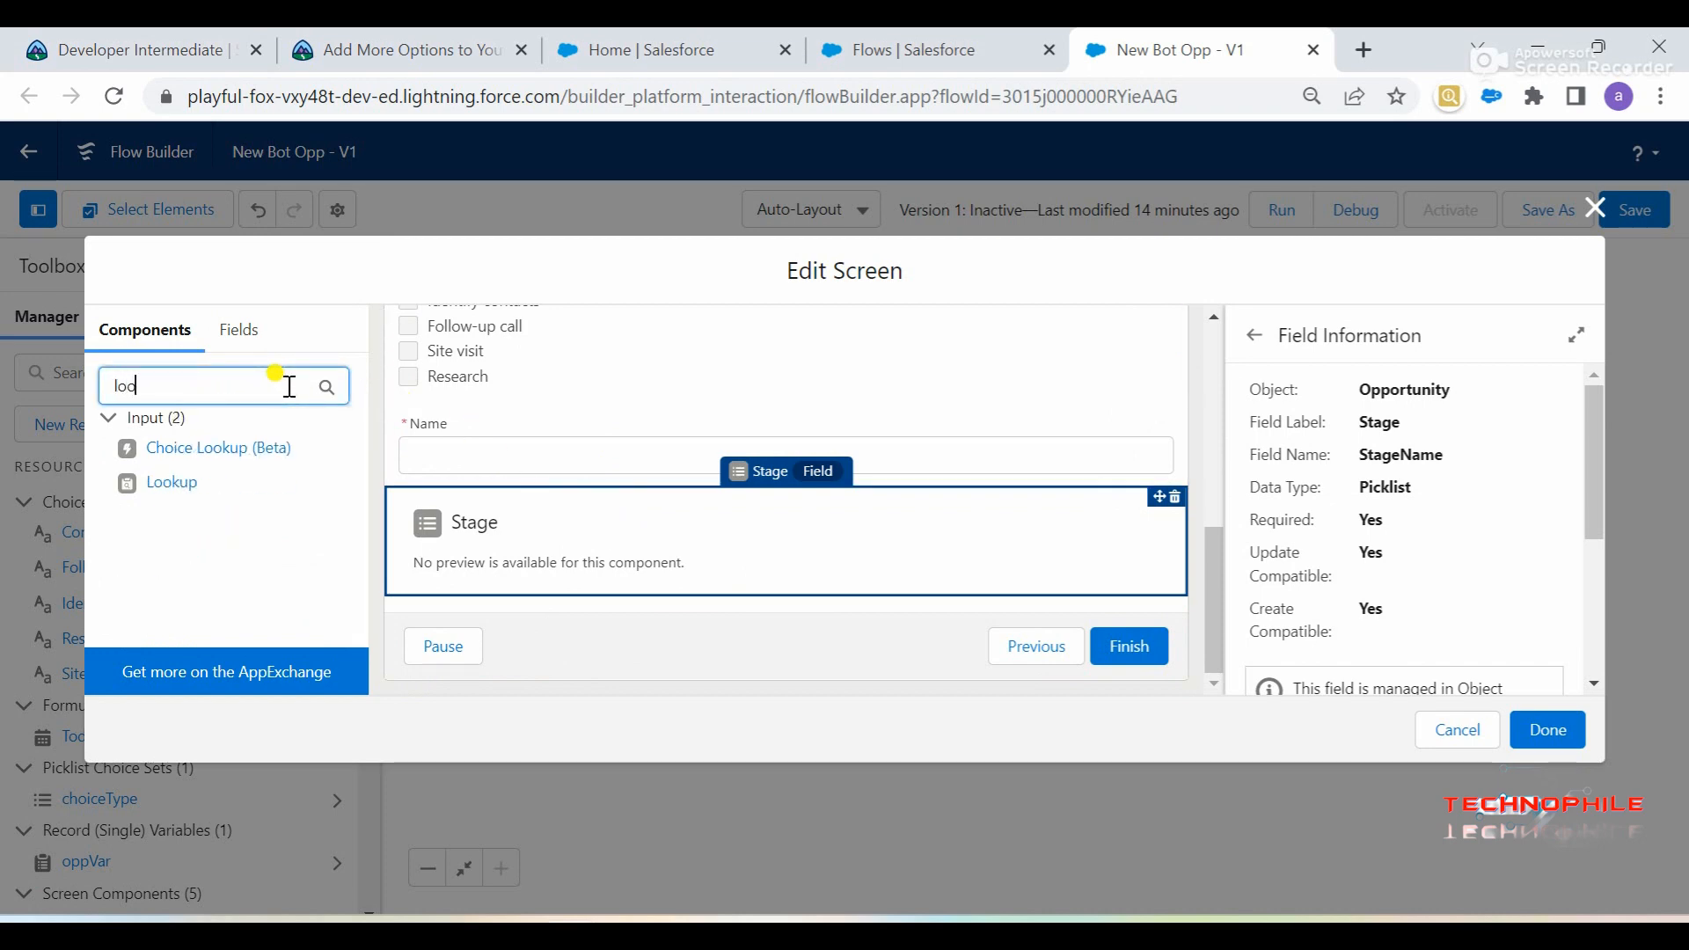
text(k)
click(172, 482)
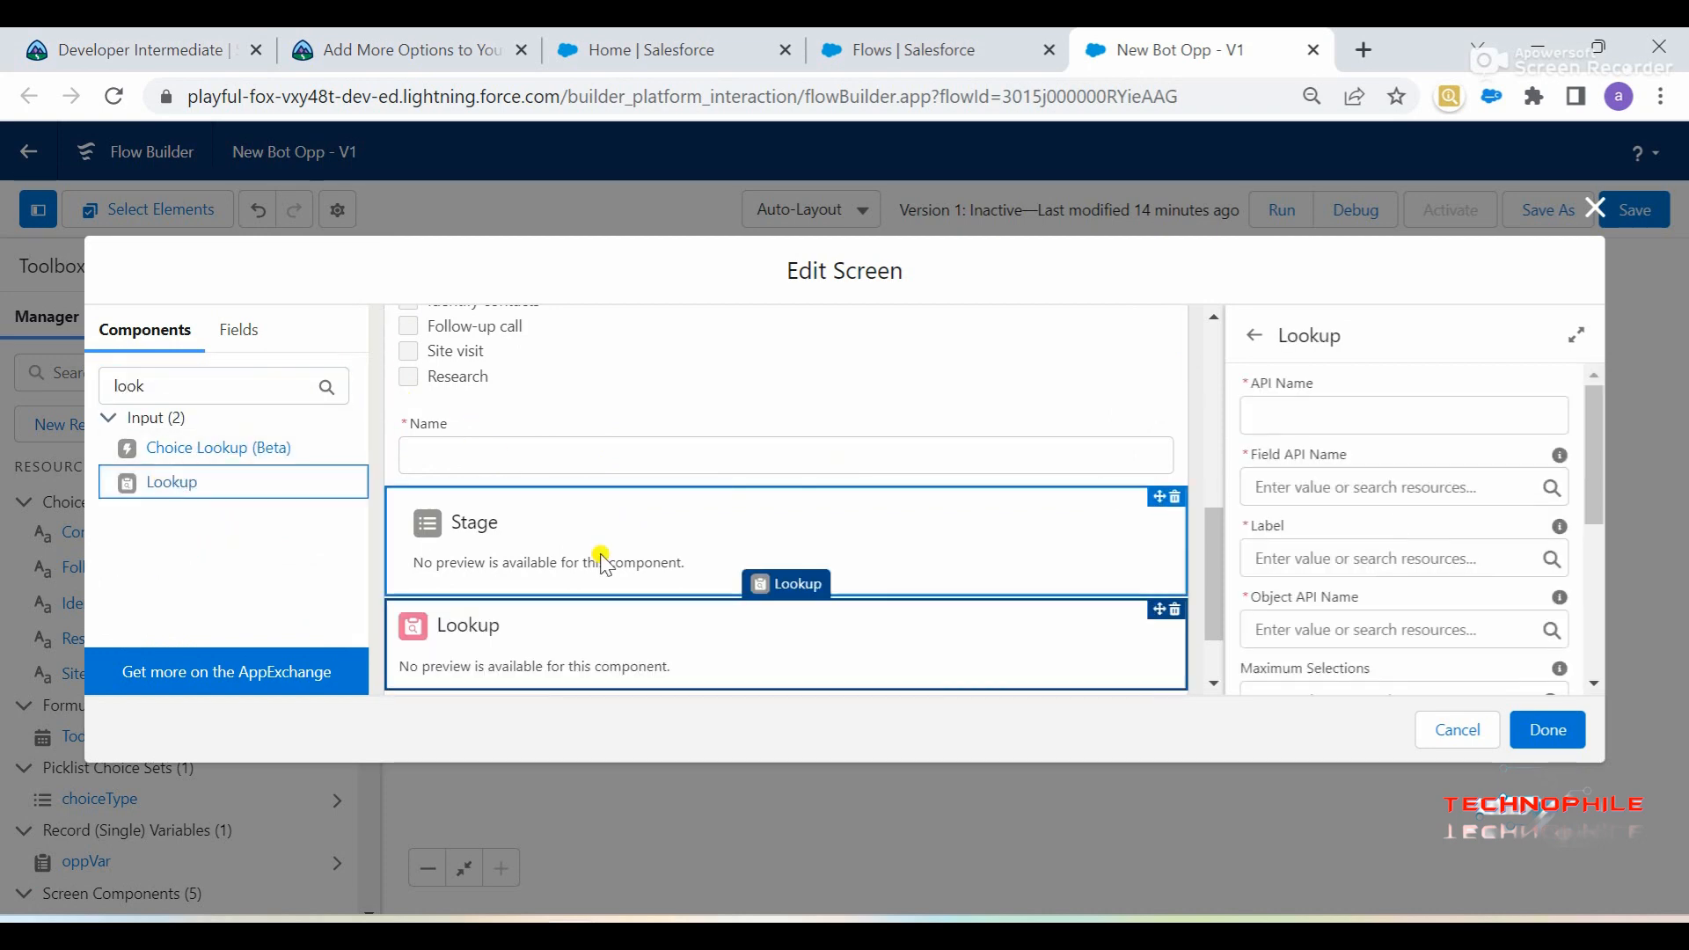
Set the new Lookup component's API name to screenAccount
click(1345, 413)
text(screenAccount)
click(1385, 485)
click(1432, 372)
Copy AccountId from the challenge instructions and enter it as the Lookup component's Field API Name
click(651, 44)
click(409, 49)
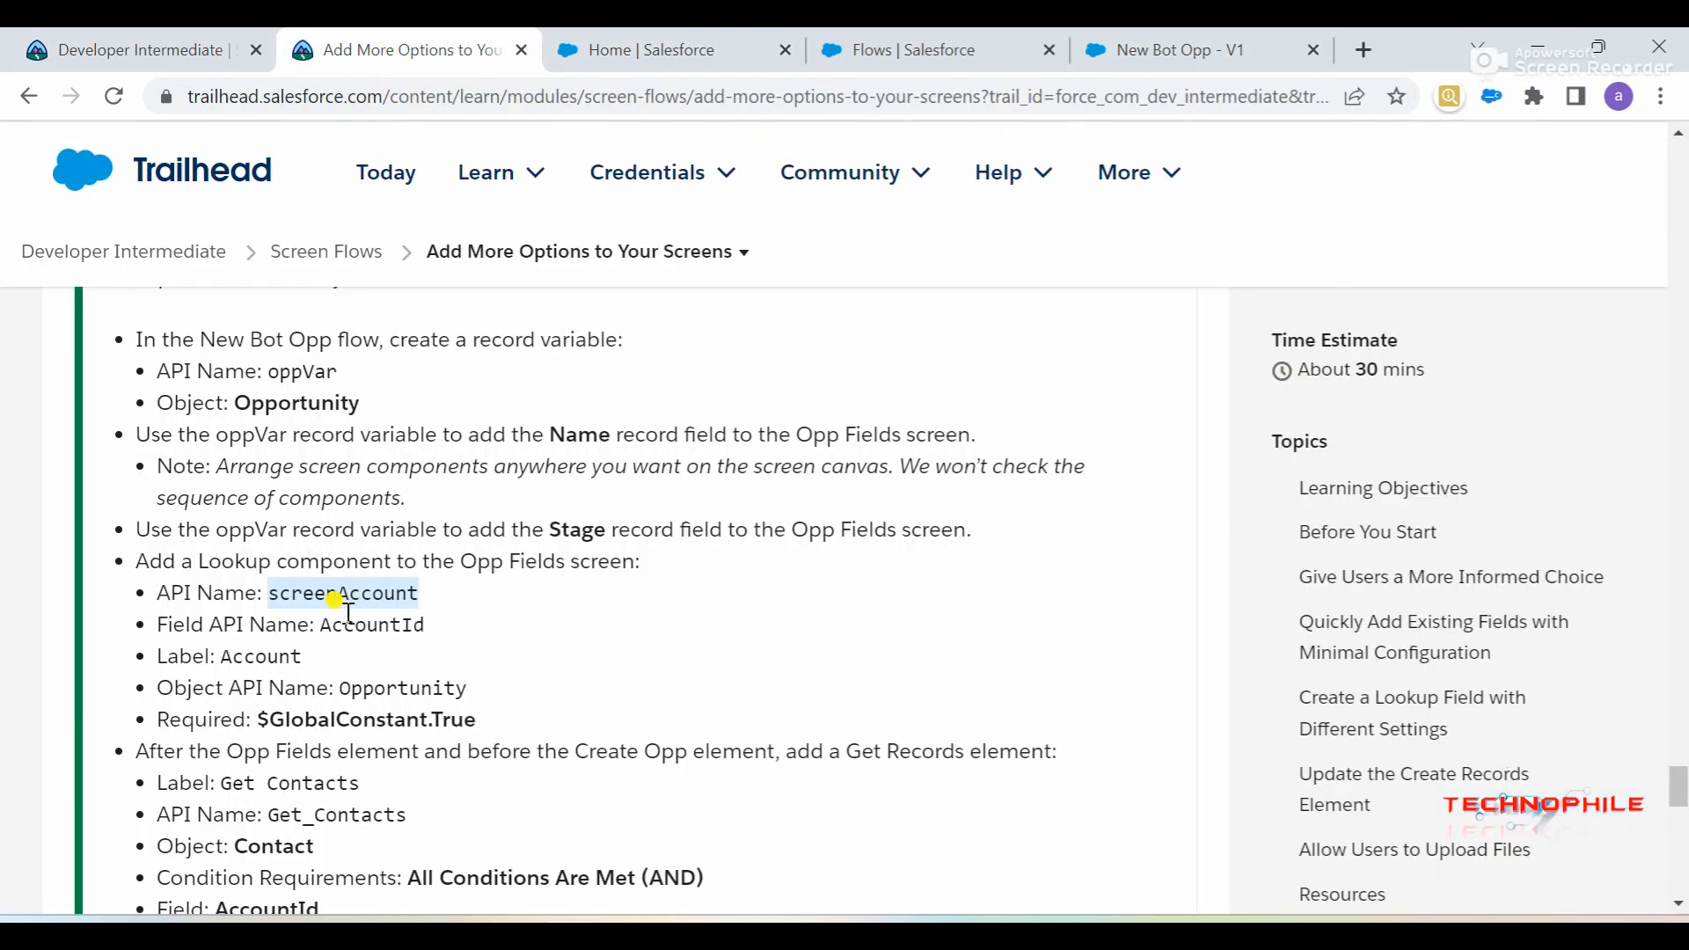
double_click(371, 623)
key(ctrl+c)
click(1170, 49)
click(1271, 486)
key(ctrl+v)
click(1396, 533)
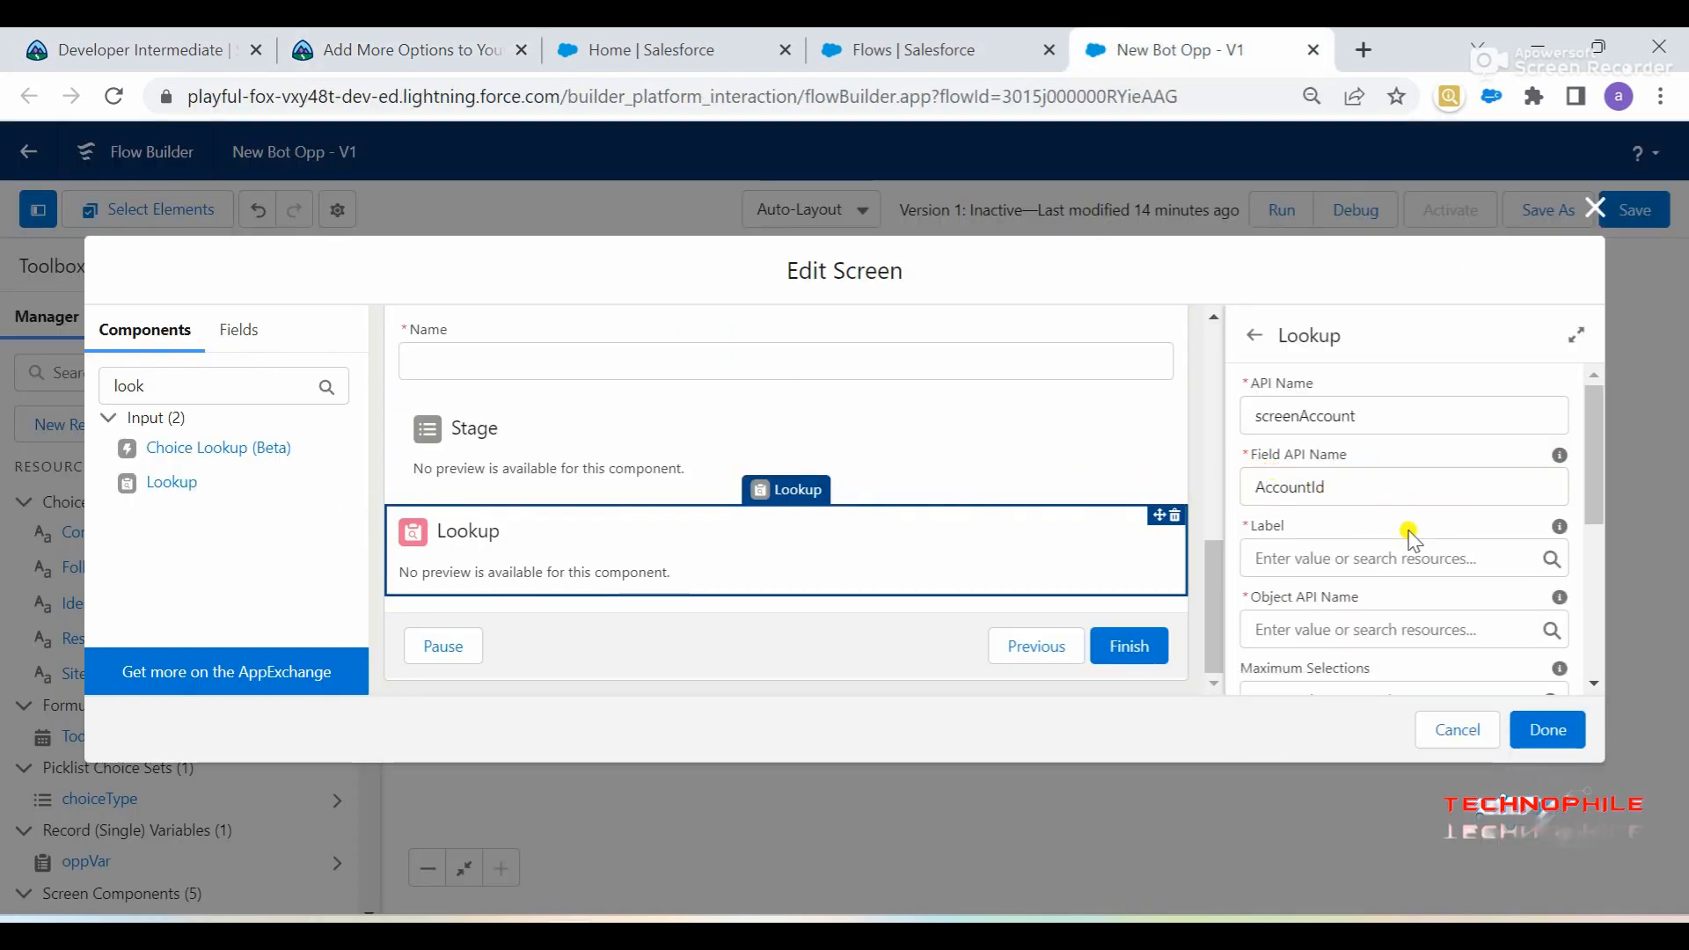
Copy Account from the challenge instructions and enter it as the Lookup component's label
click(393, 44)
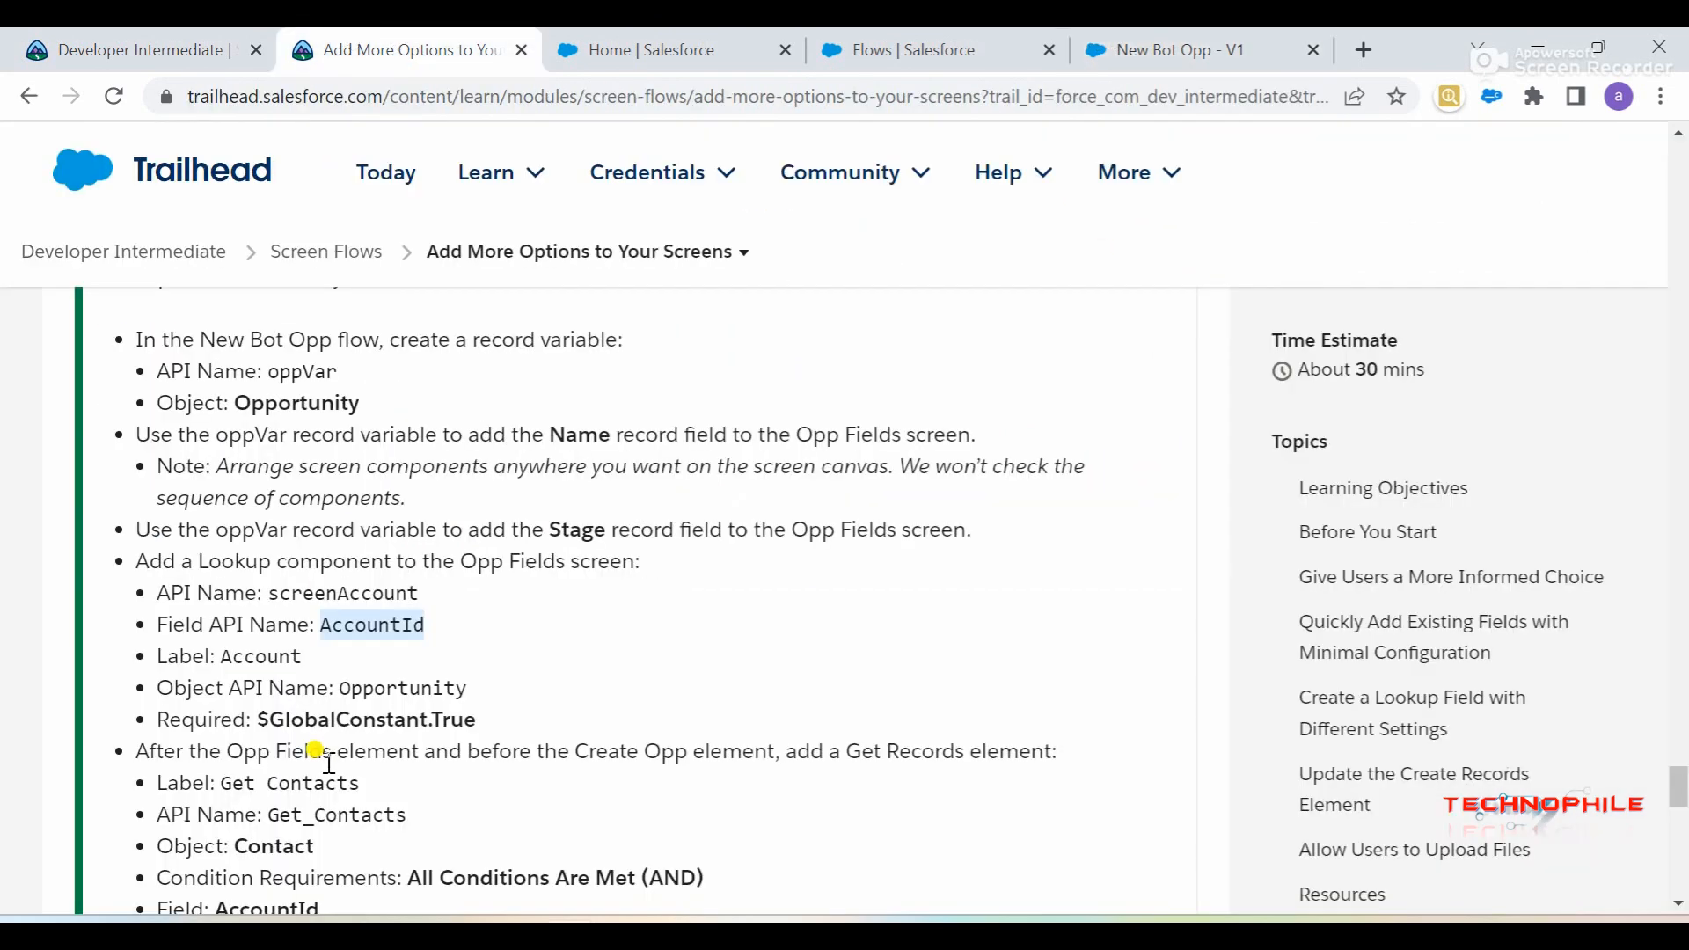
double_click(261, 657)
key(ctrl+c)
click(1262, 46)
click(1328, 556)
key(ctrl+v)
click(1337, 600)
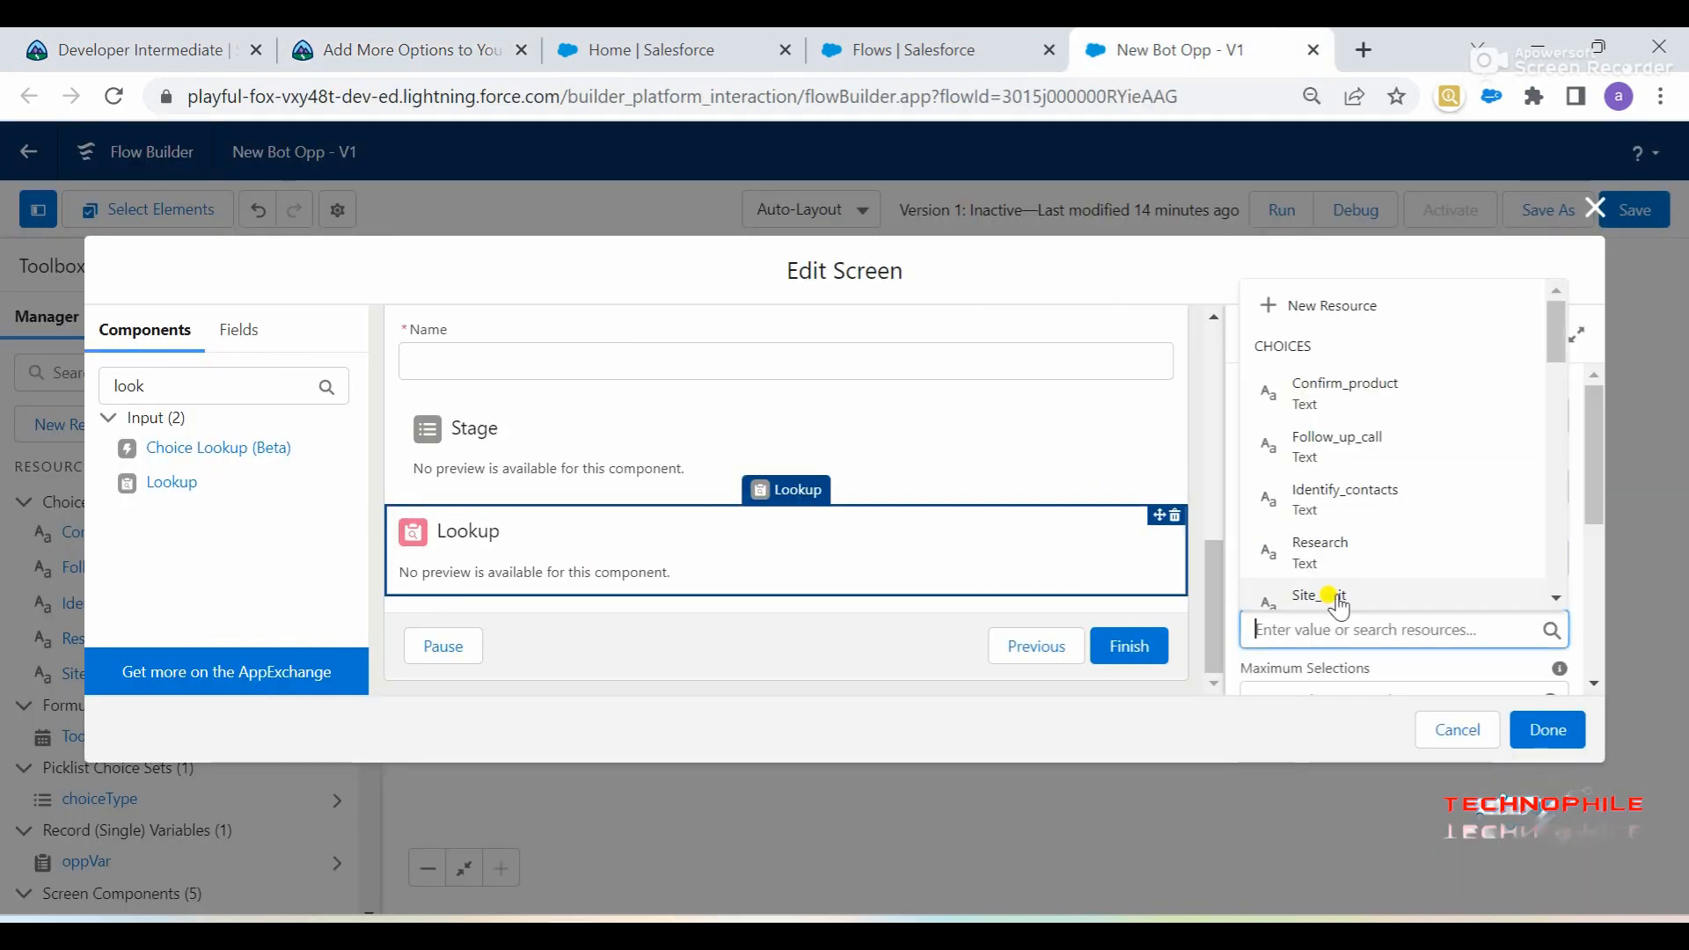
click(1481, 663)
scroll(1484, 672, down, 1)
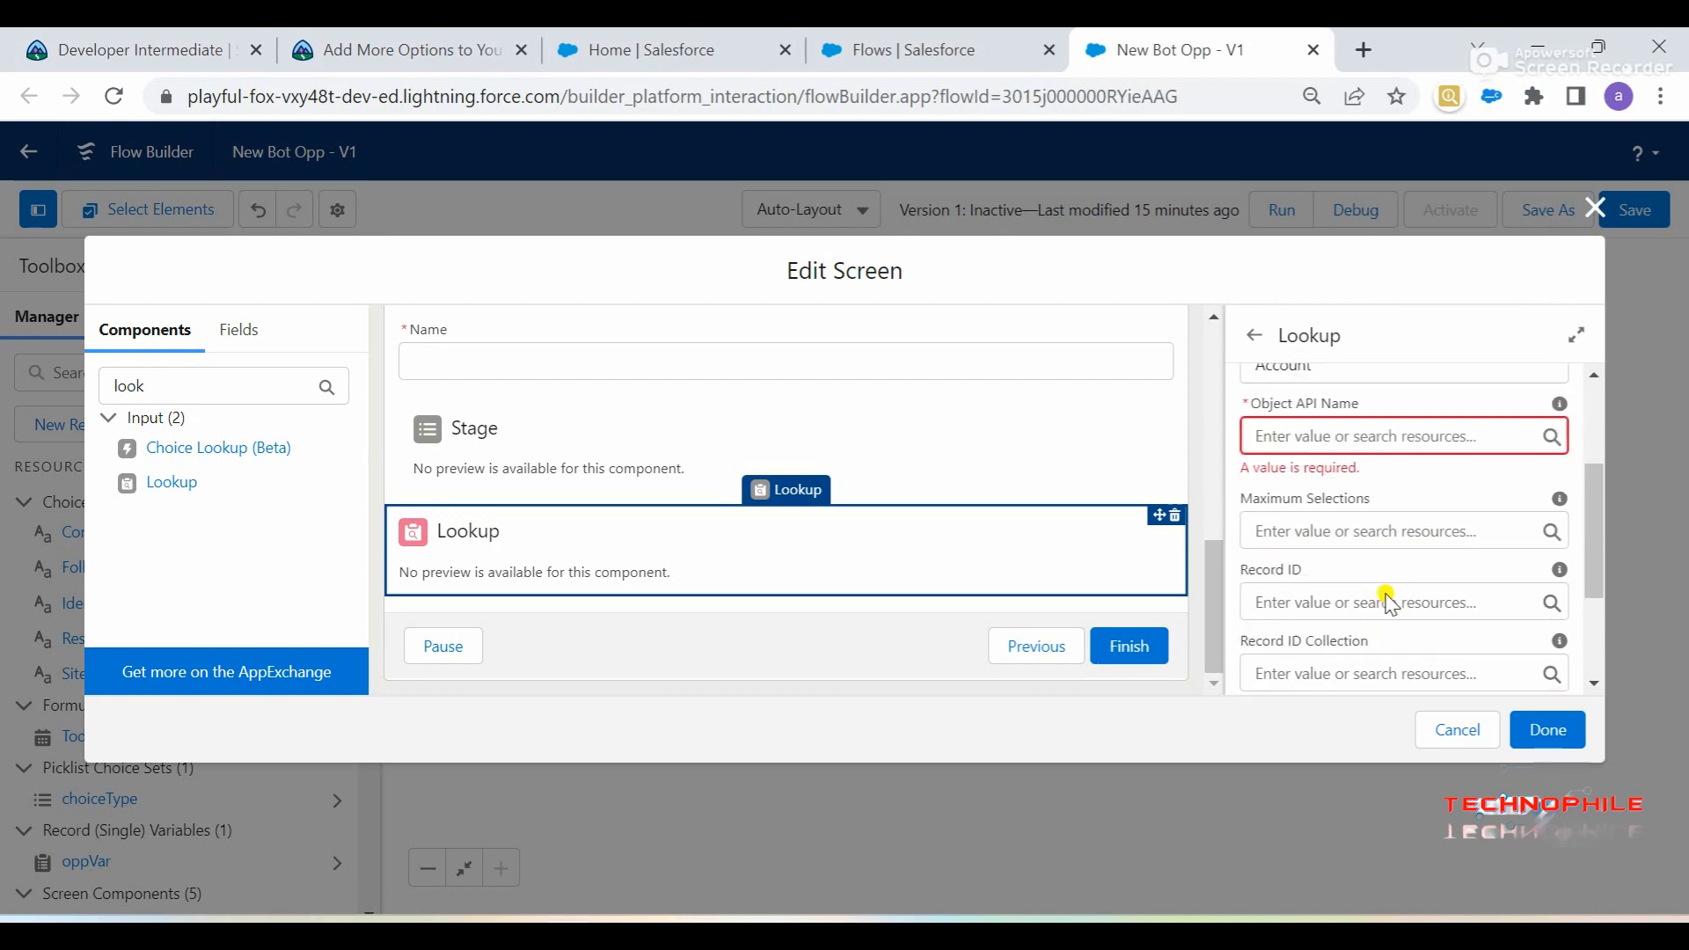
Copy Opportunity from the challenge instructions and enter it as the Lookup component's Object API Name
click(469, 42)
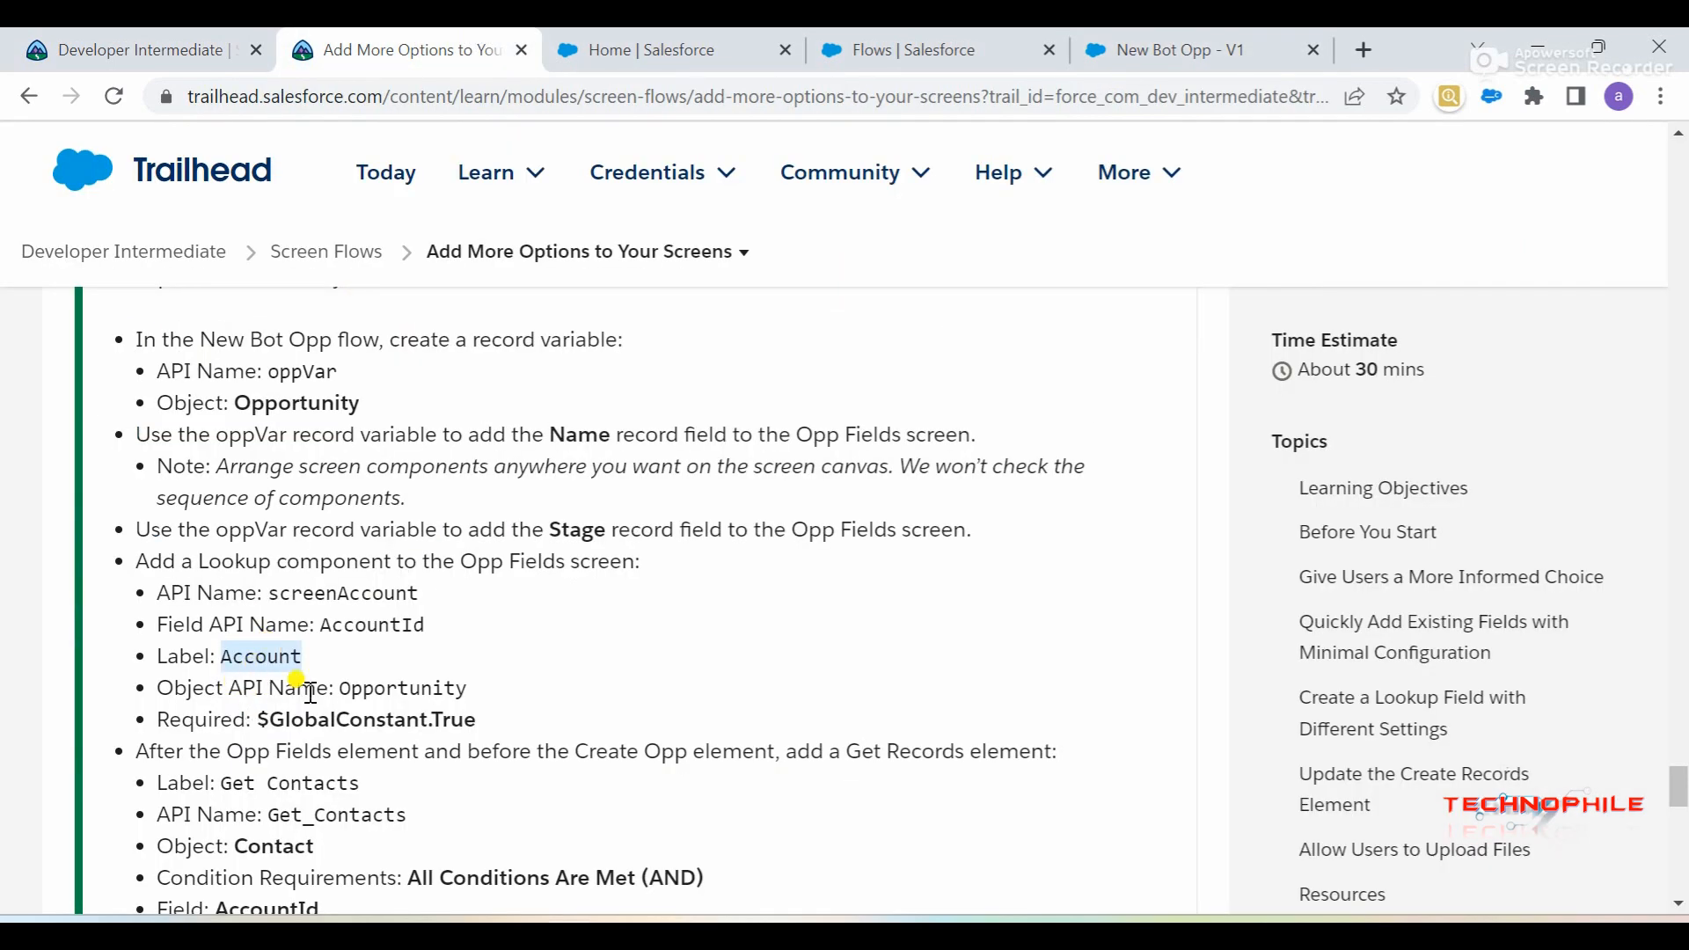
double_click(345, 688)
key(ctrl+c)
click(1118, 39)
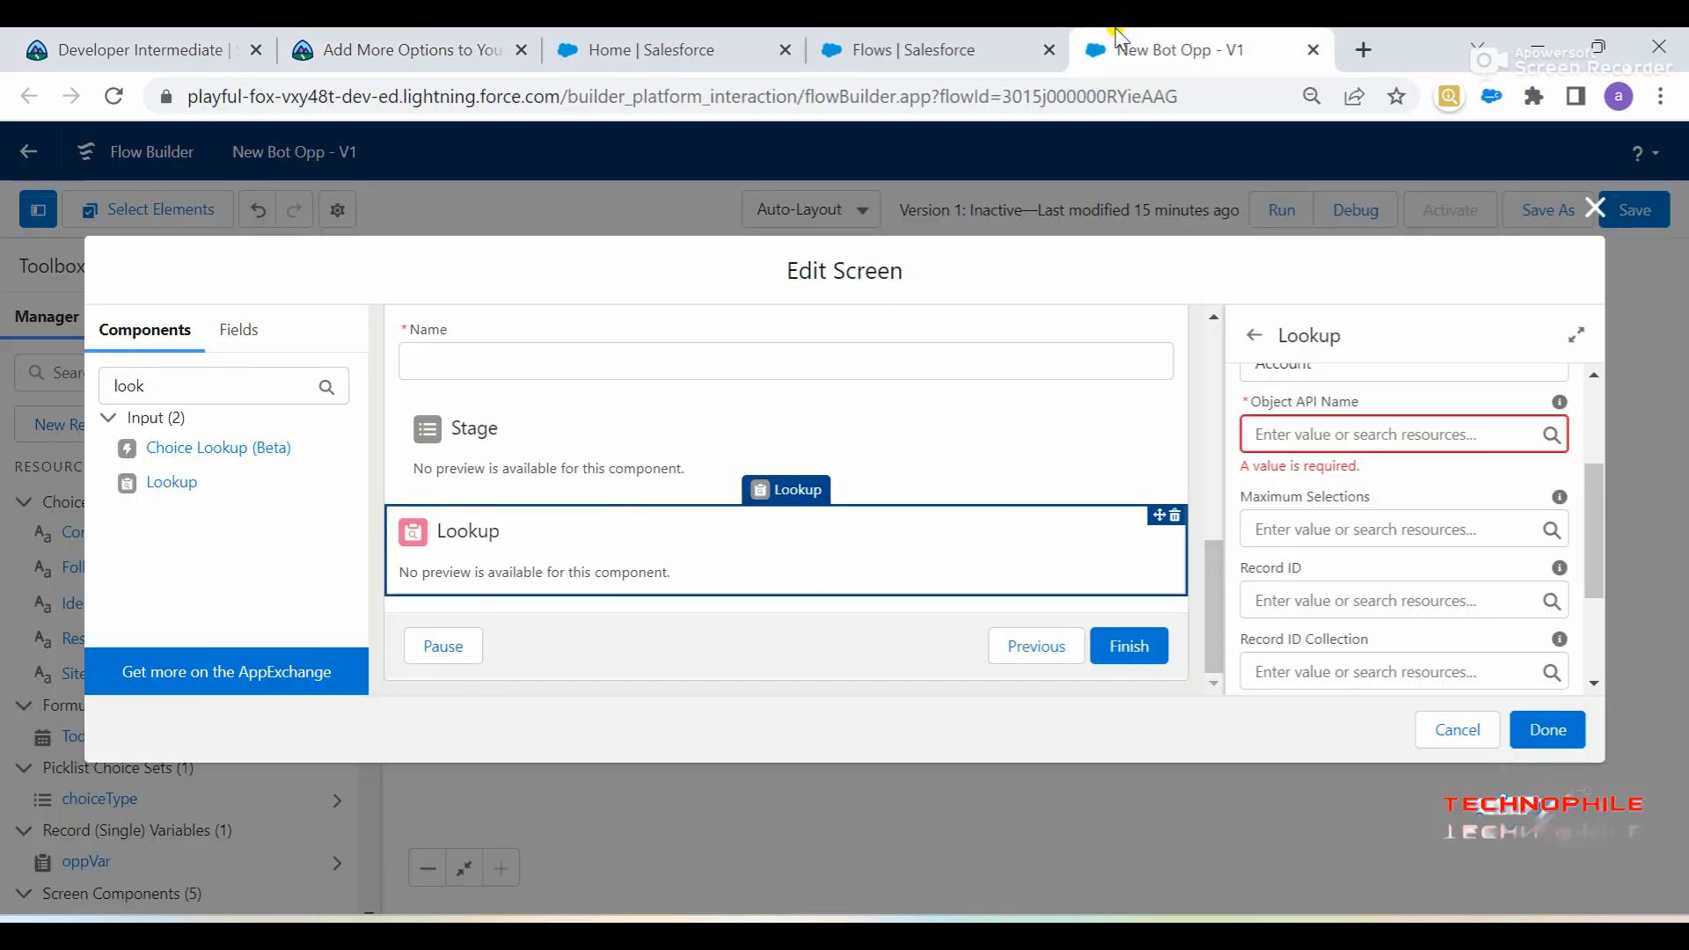
click(1331, 434)
key(ctrl+v)
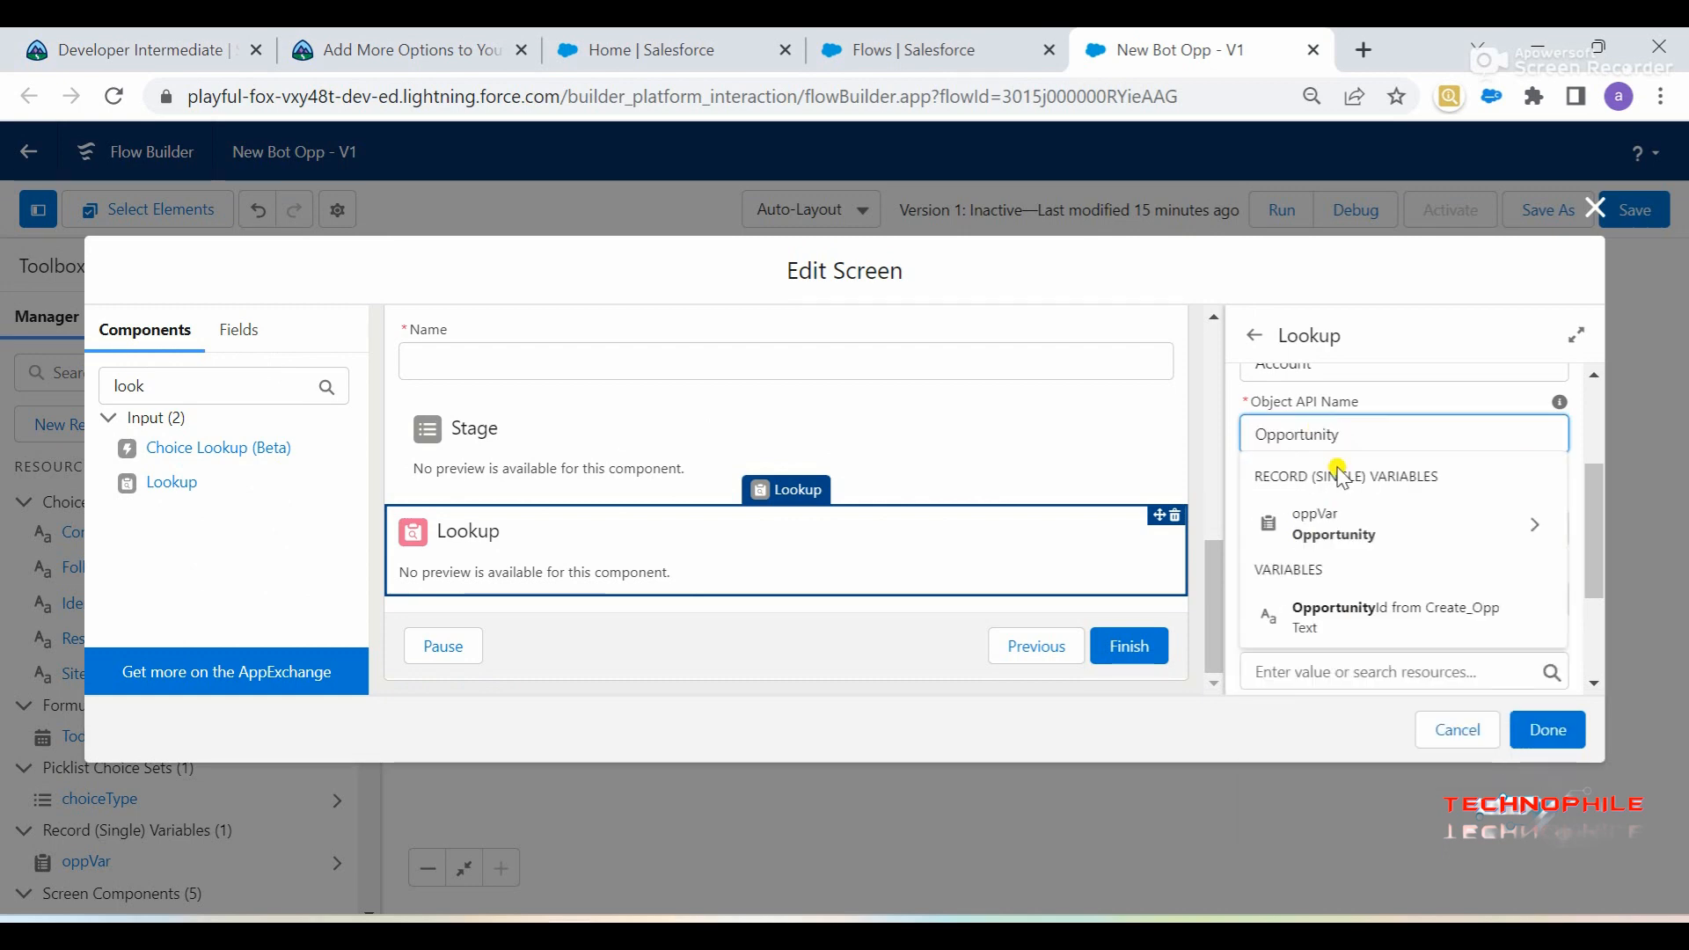
click(1412, 406)
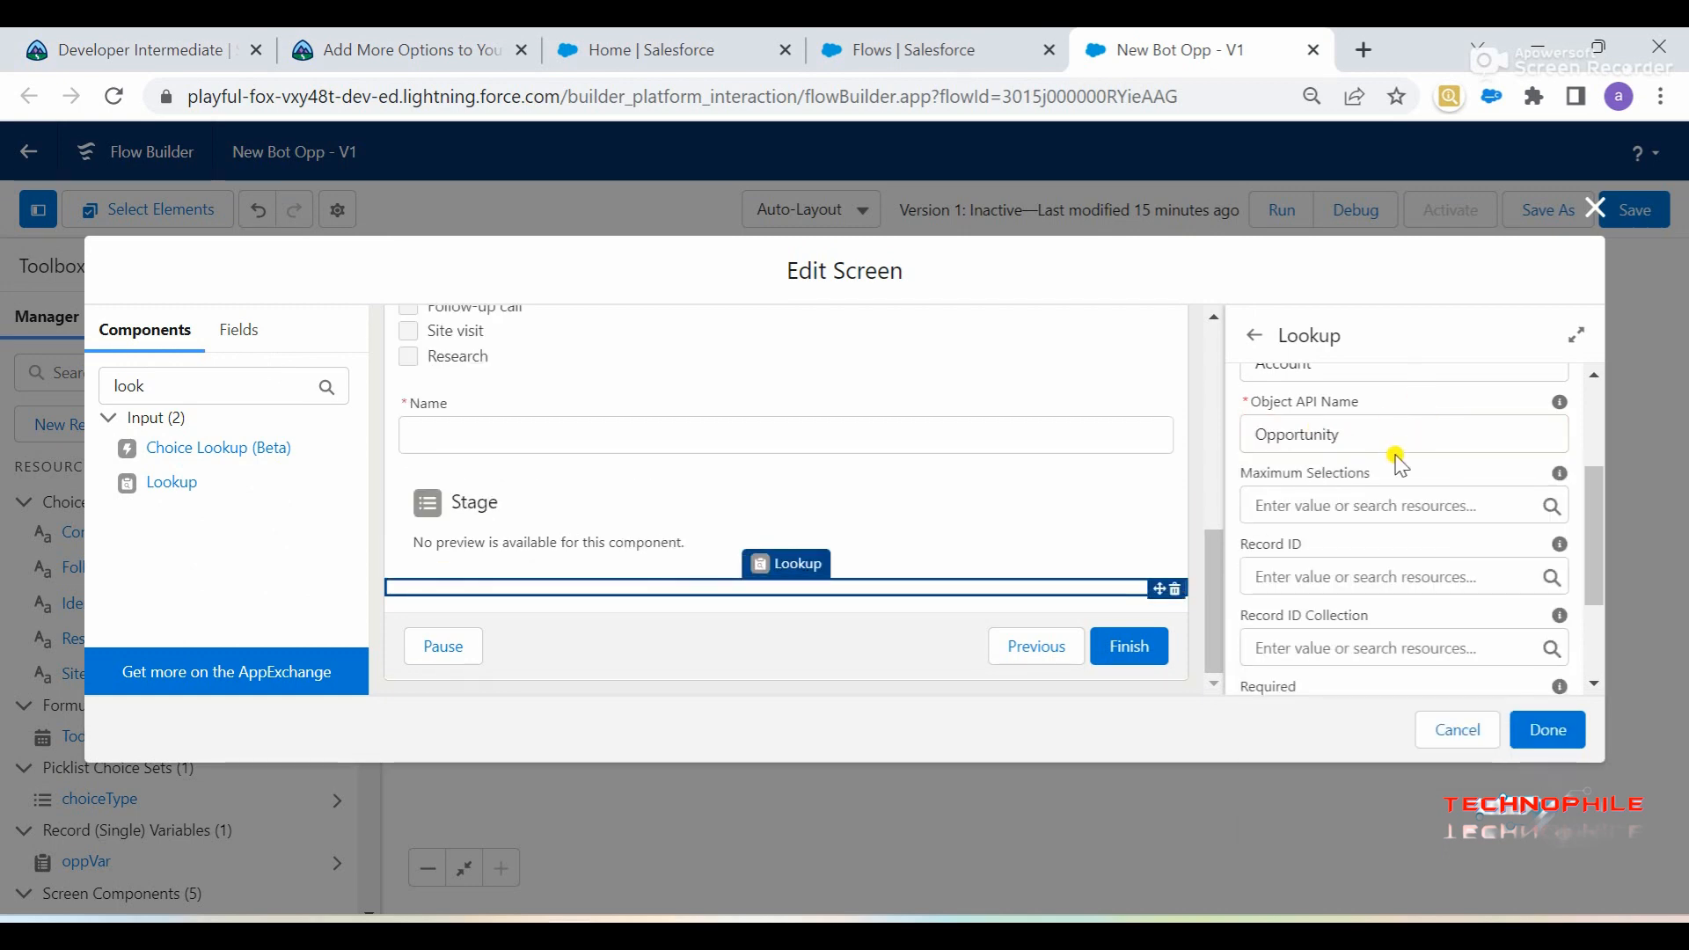
Set the Lookup component's Required value to $GlobalConstant.True, taken from the challenge instructions, and finish editing the Opp Fields screen
click(176, 49)
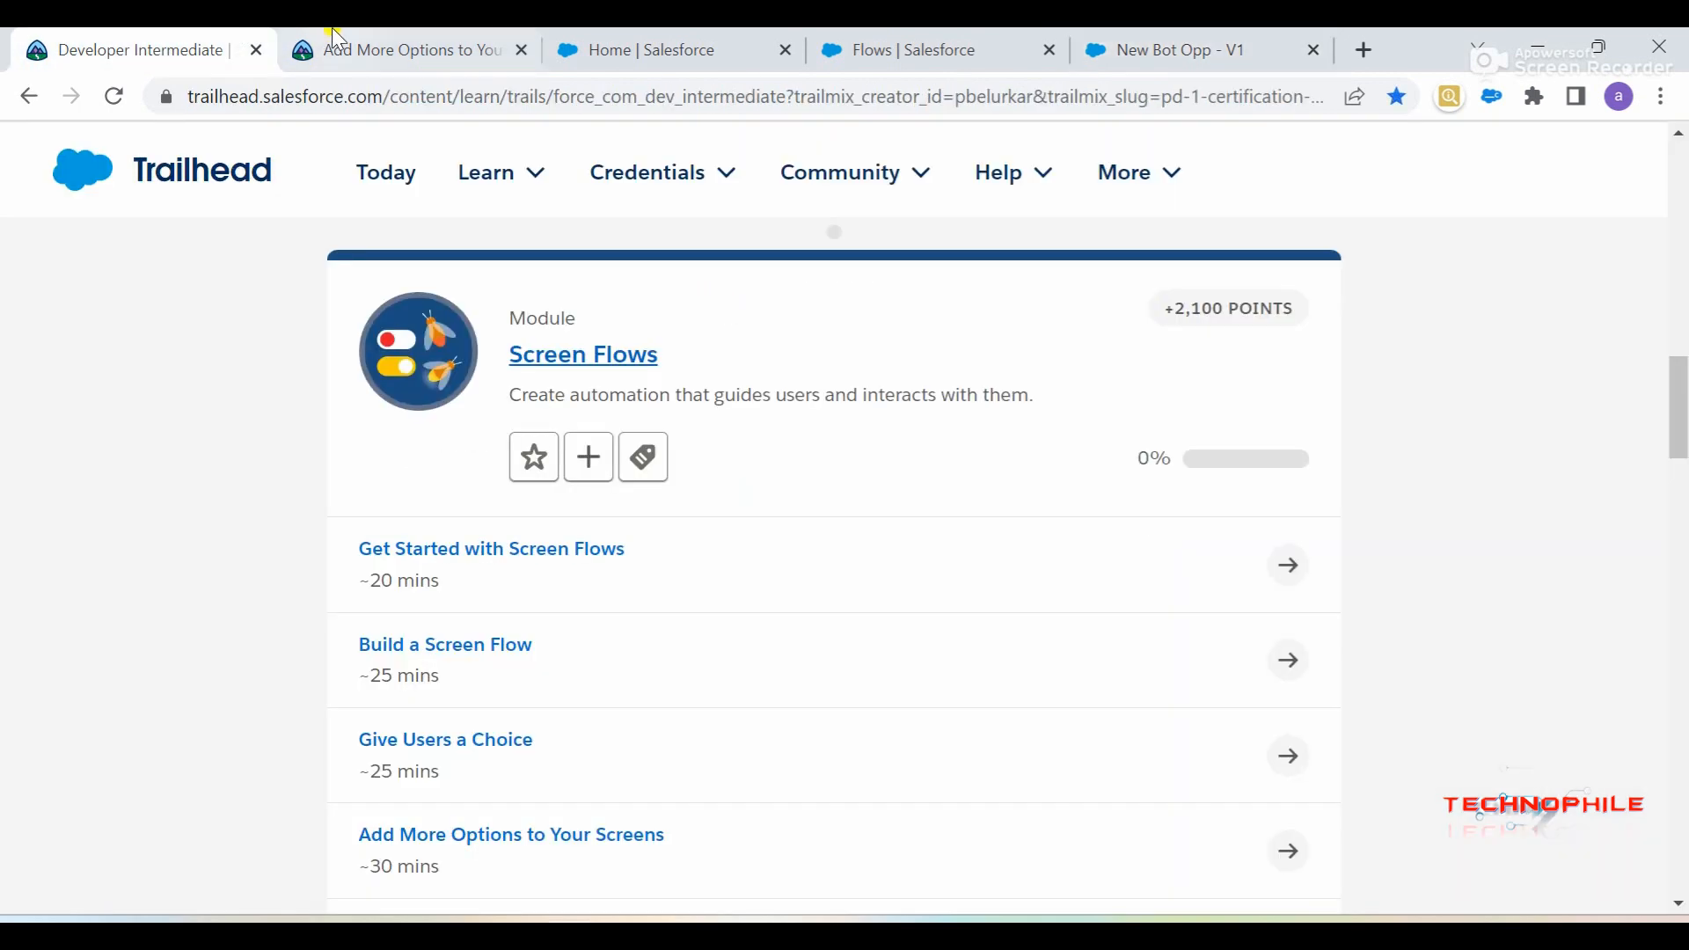
click(387, 49)
scroll(411, 728, down, 1)
scroll(410, 728, down, 1)
drag(267, 589, 484, 586)
key(ctrl+c)
click(1174, 40)
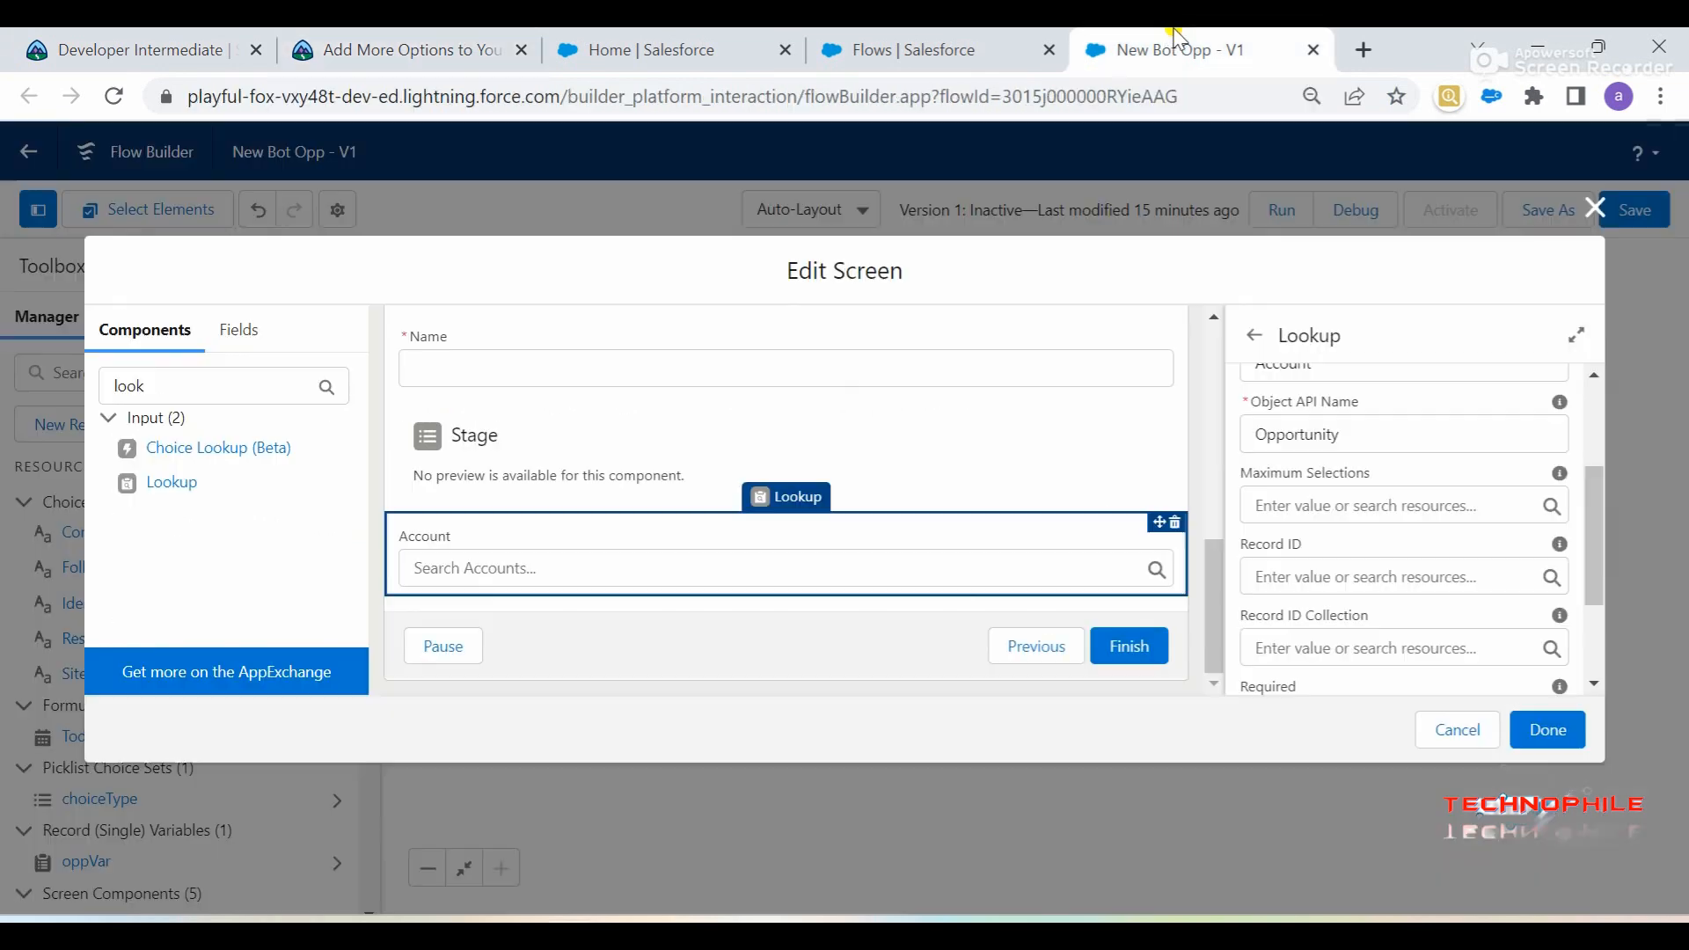
scroll(1305, 635, down, 2)
click(1290, 559)
key(ctrl+v)
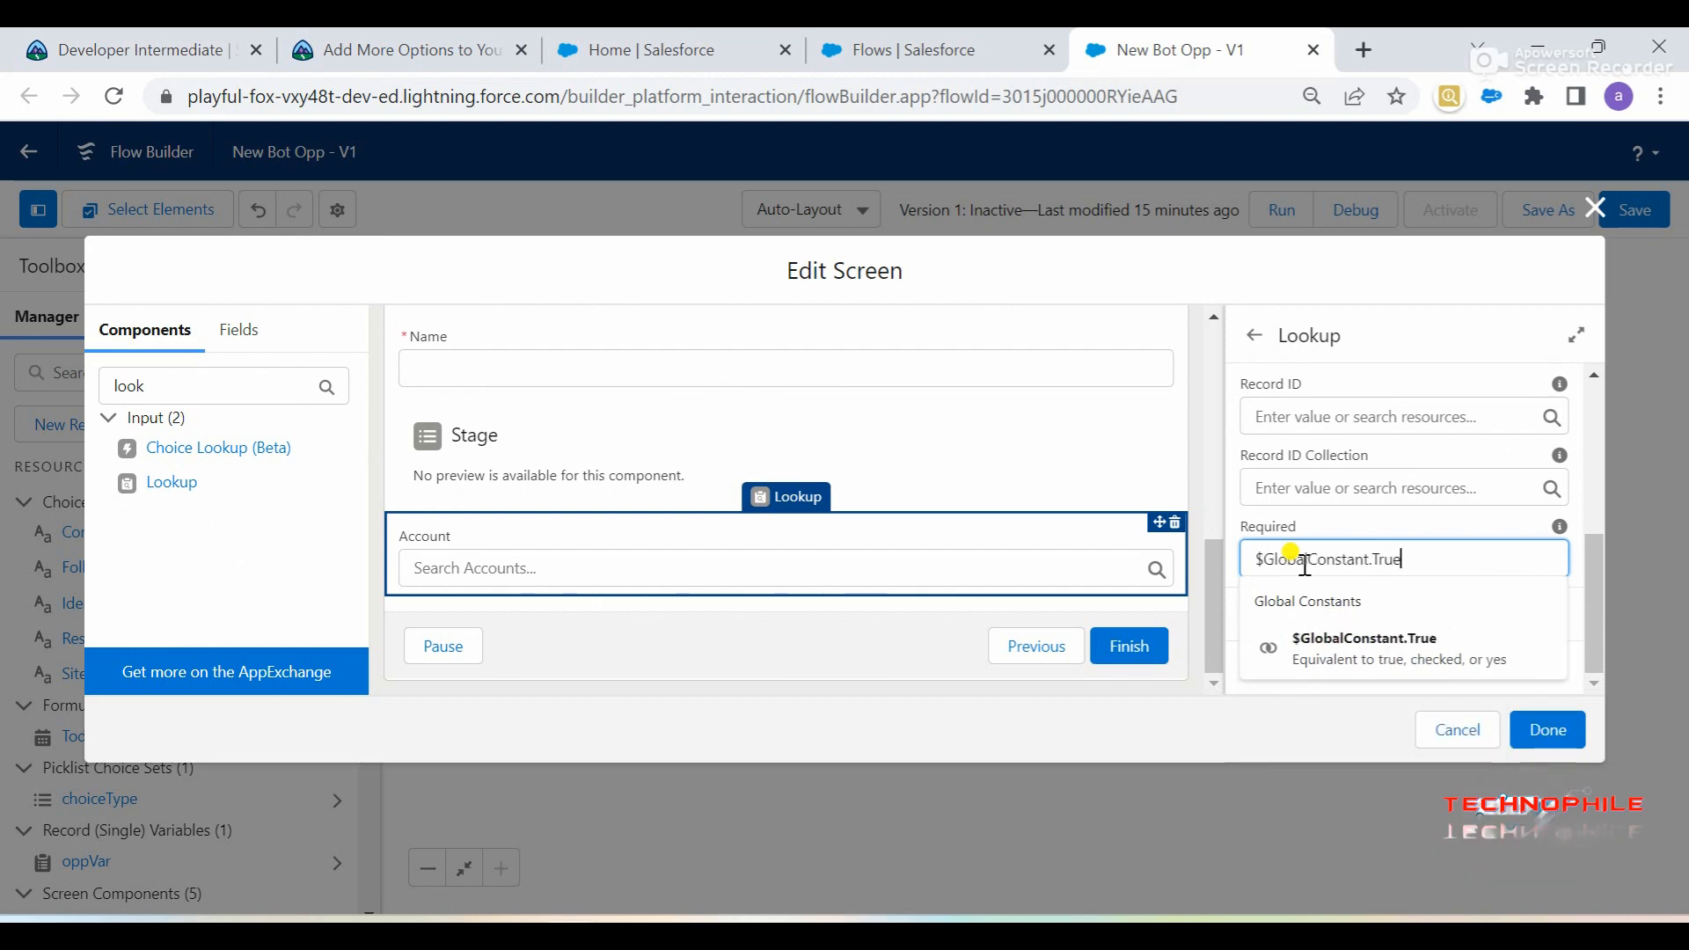
click(1359, 670)
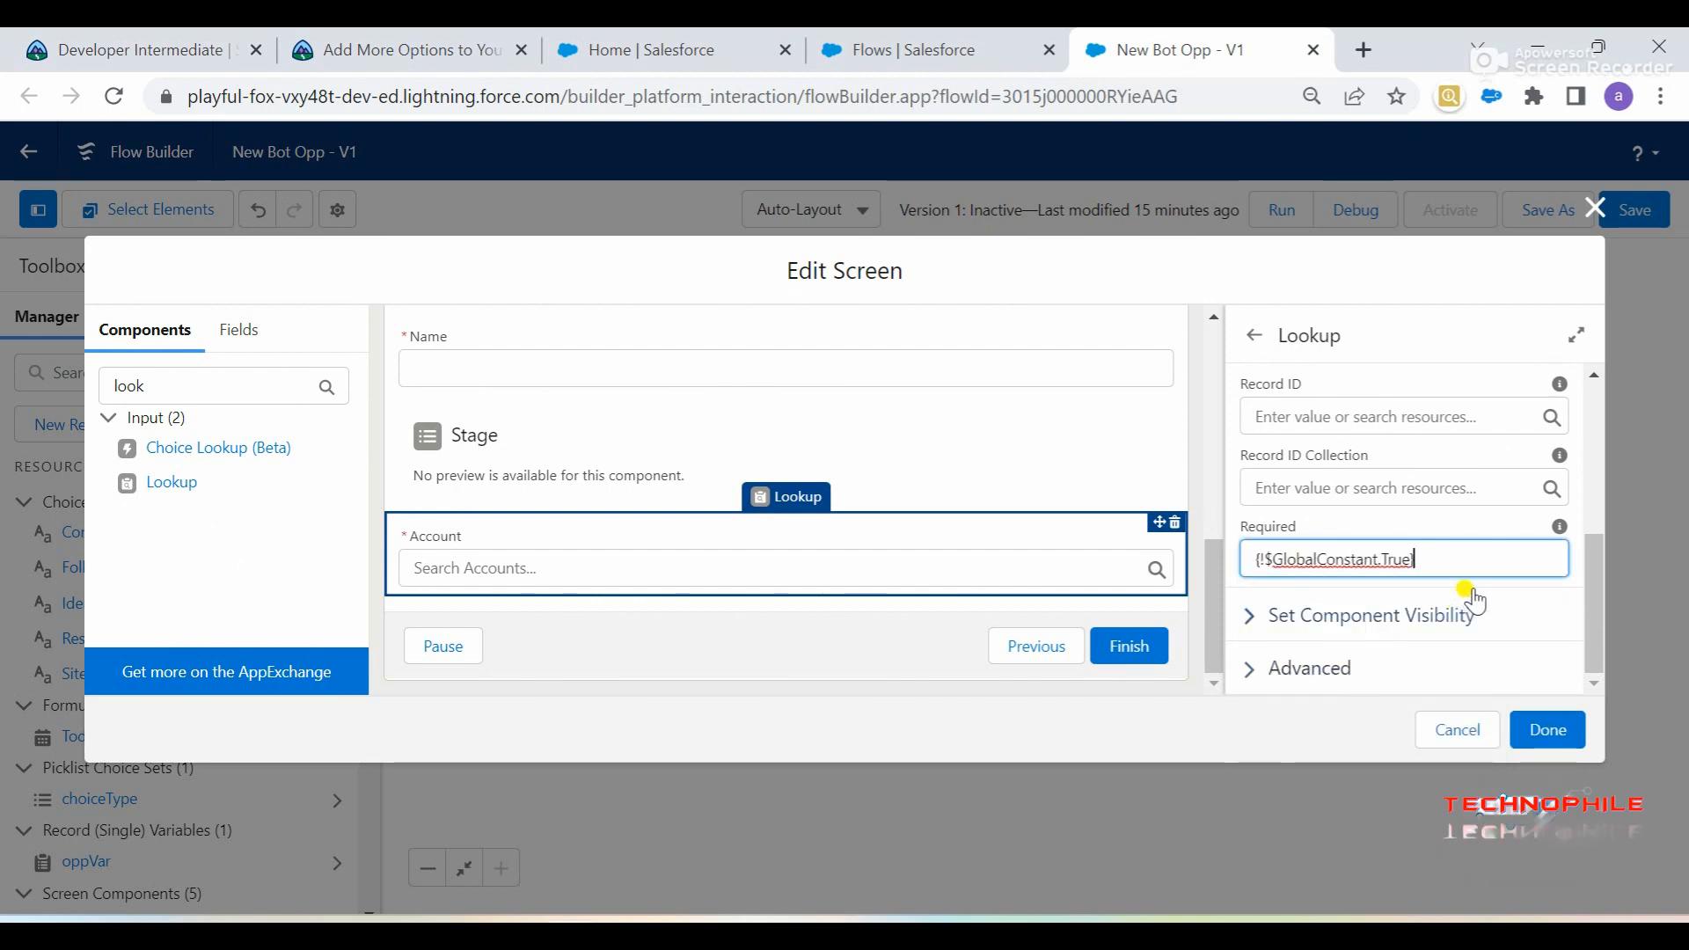
click(1235, 525)
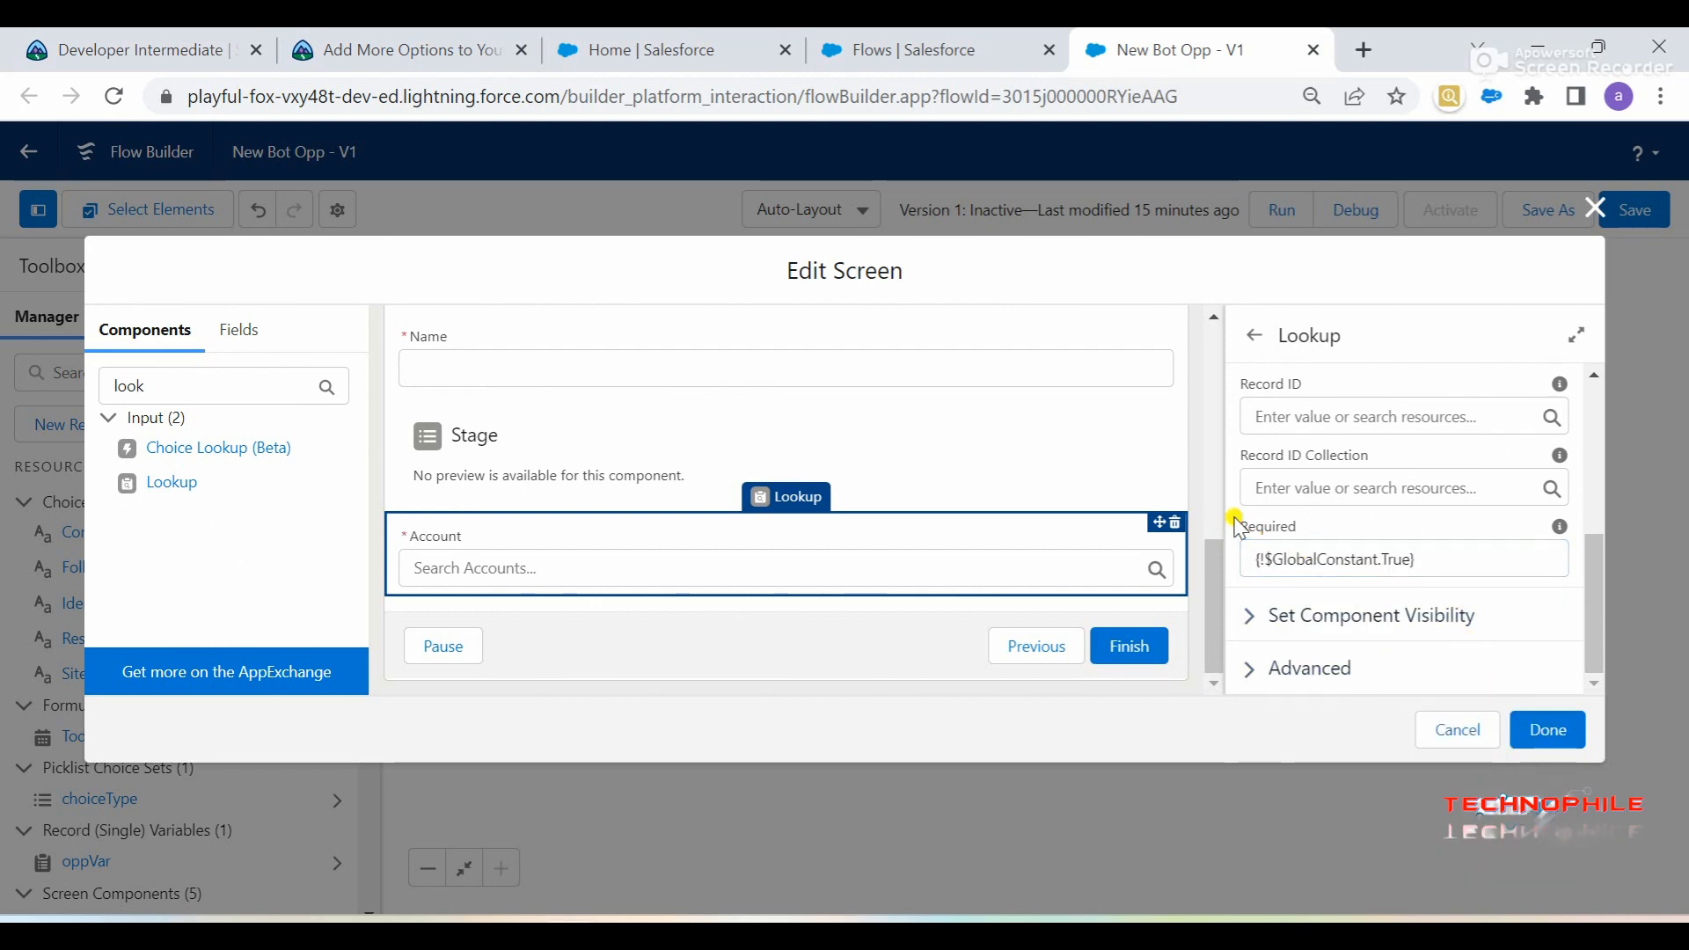
click(1548, 728)
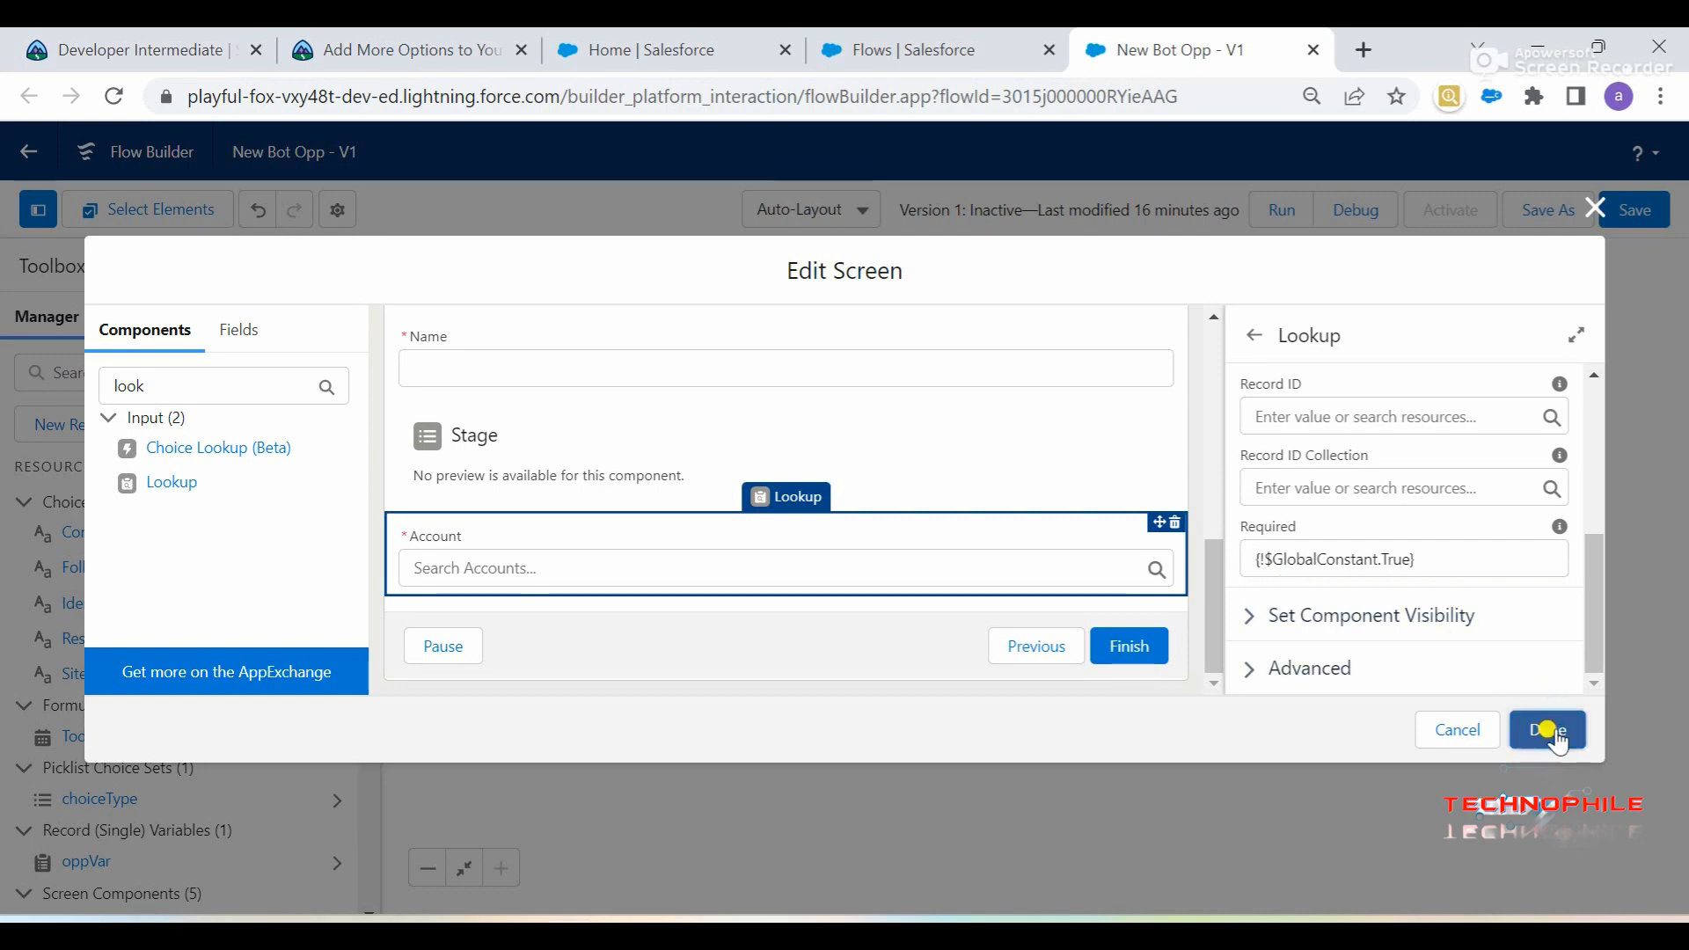
Copy the label word Contacts from the challenge instructions and add a Get Records element between Opp Fields and Create Opp
click(359, 34)
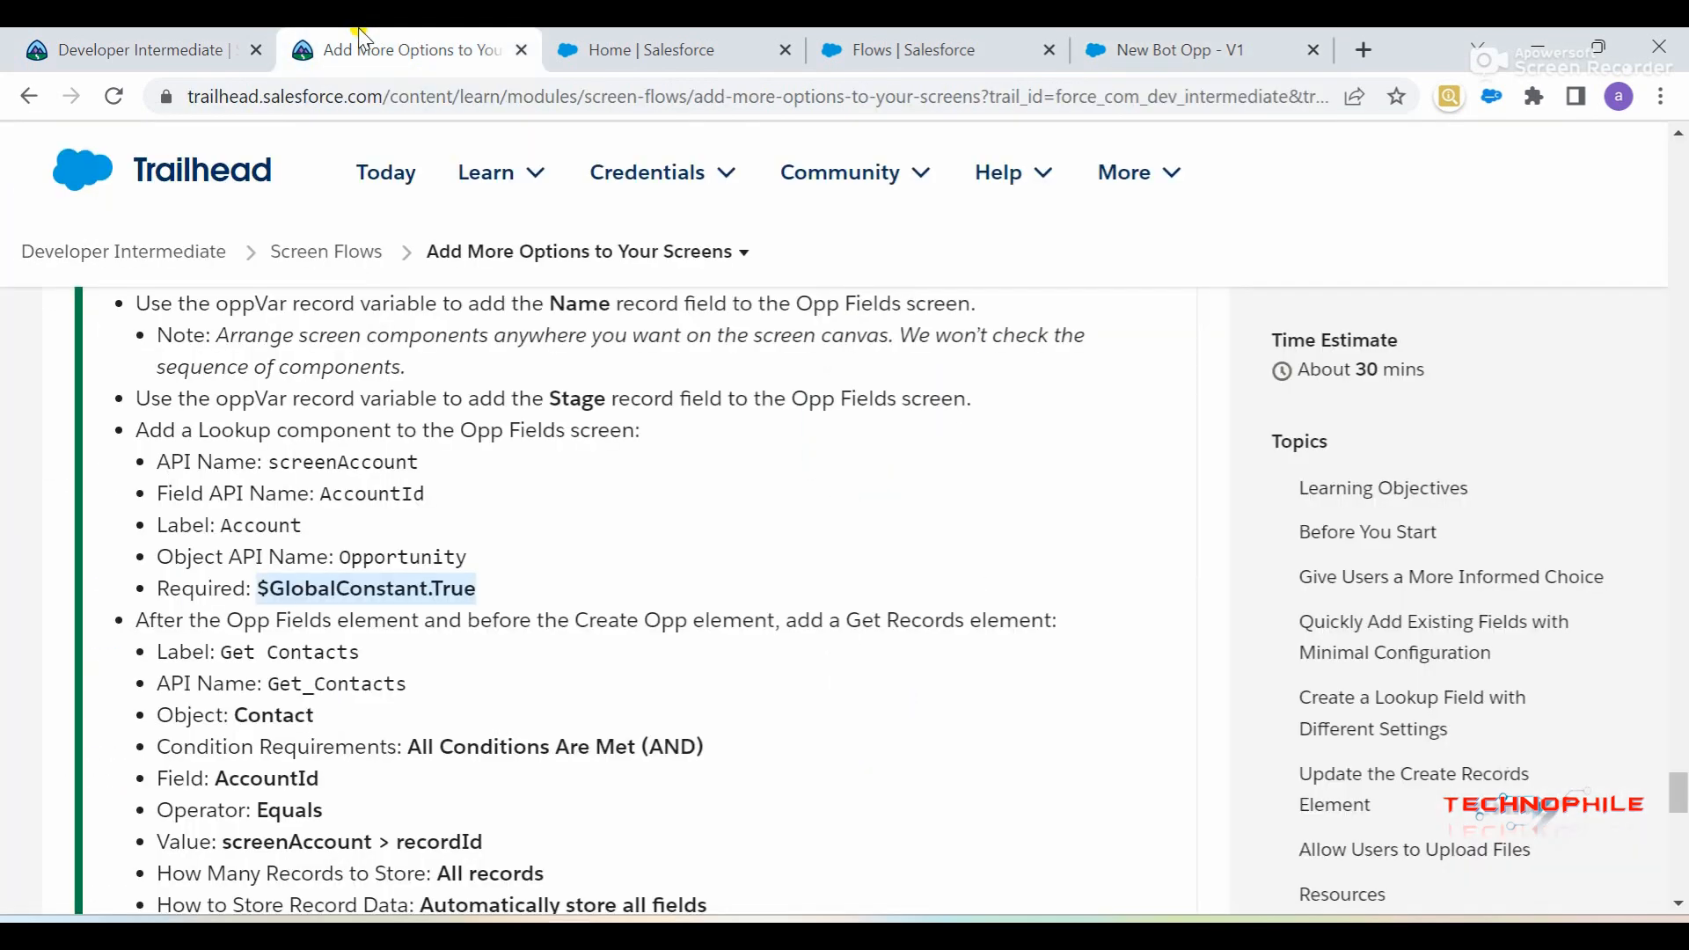
double_click(312, 655)
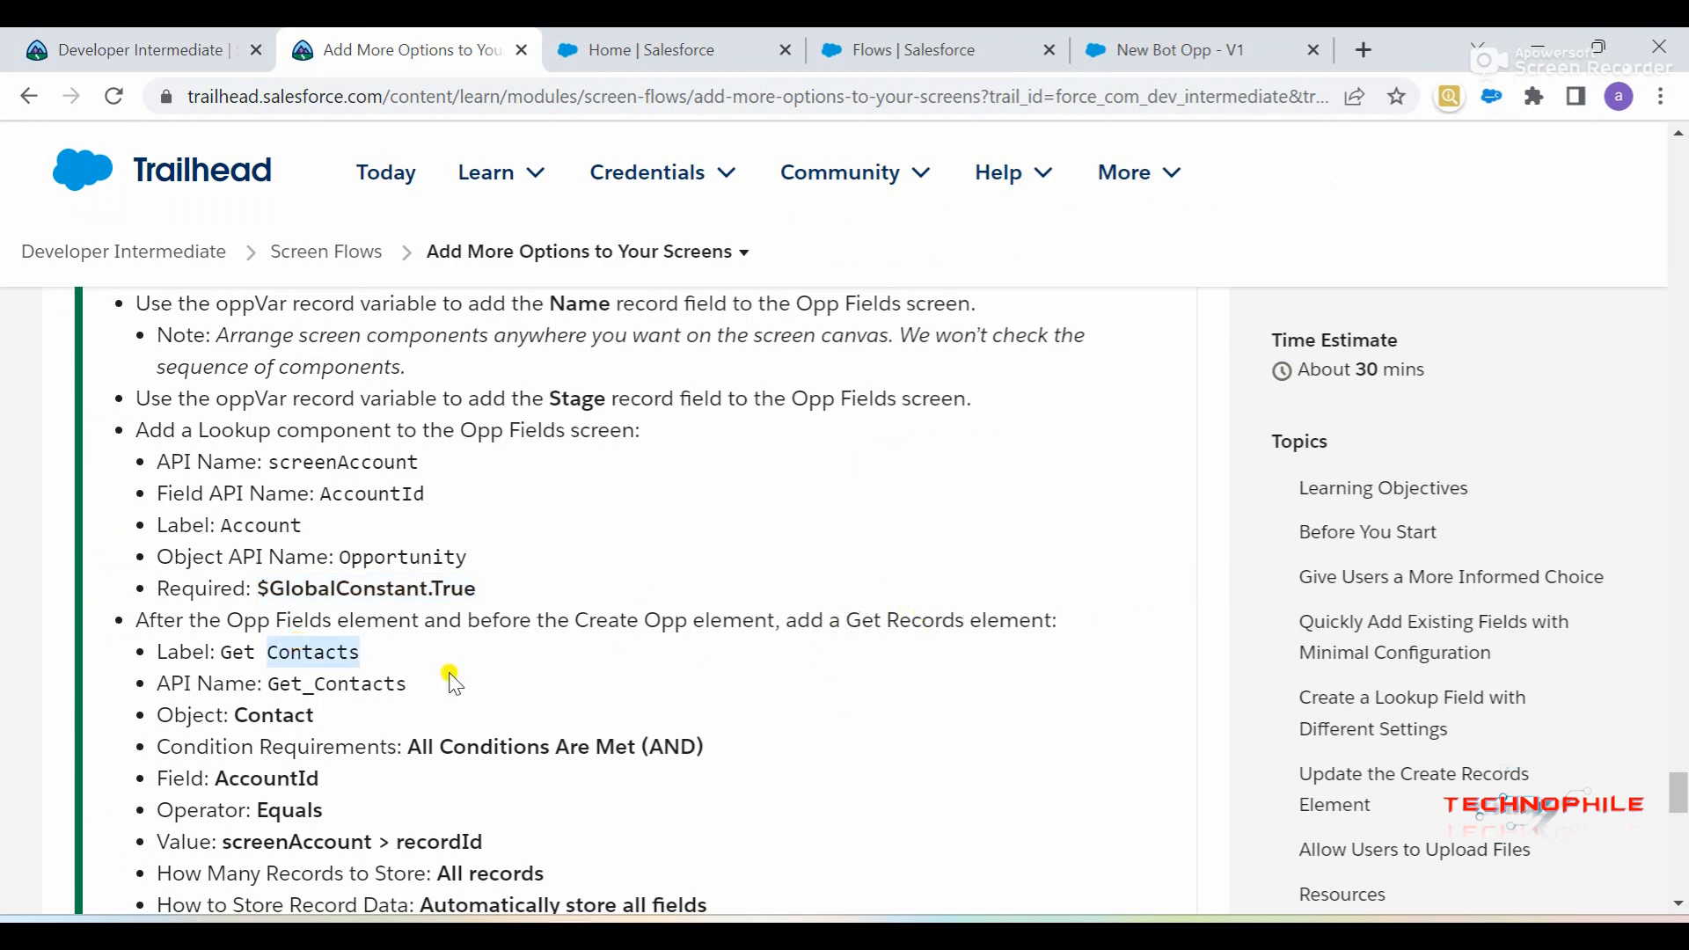
click(1141, 39)
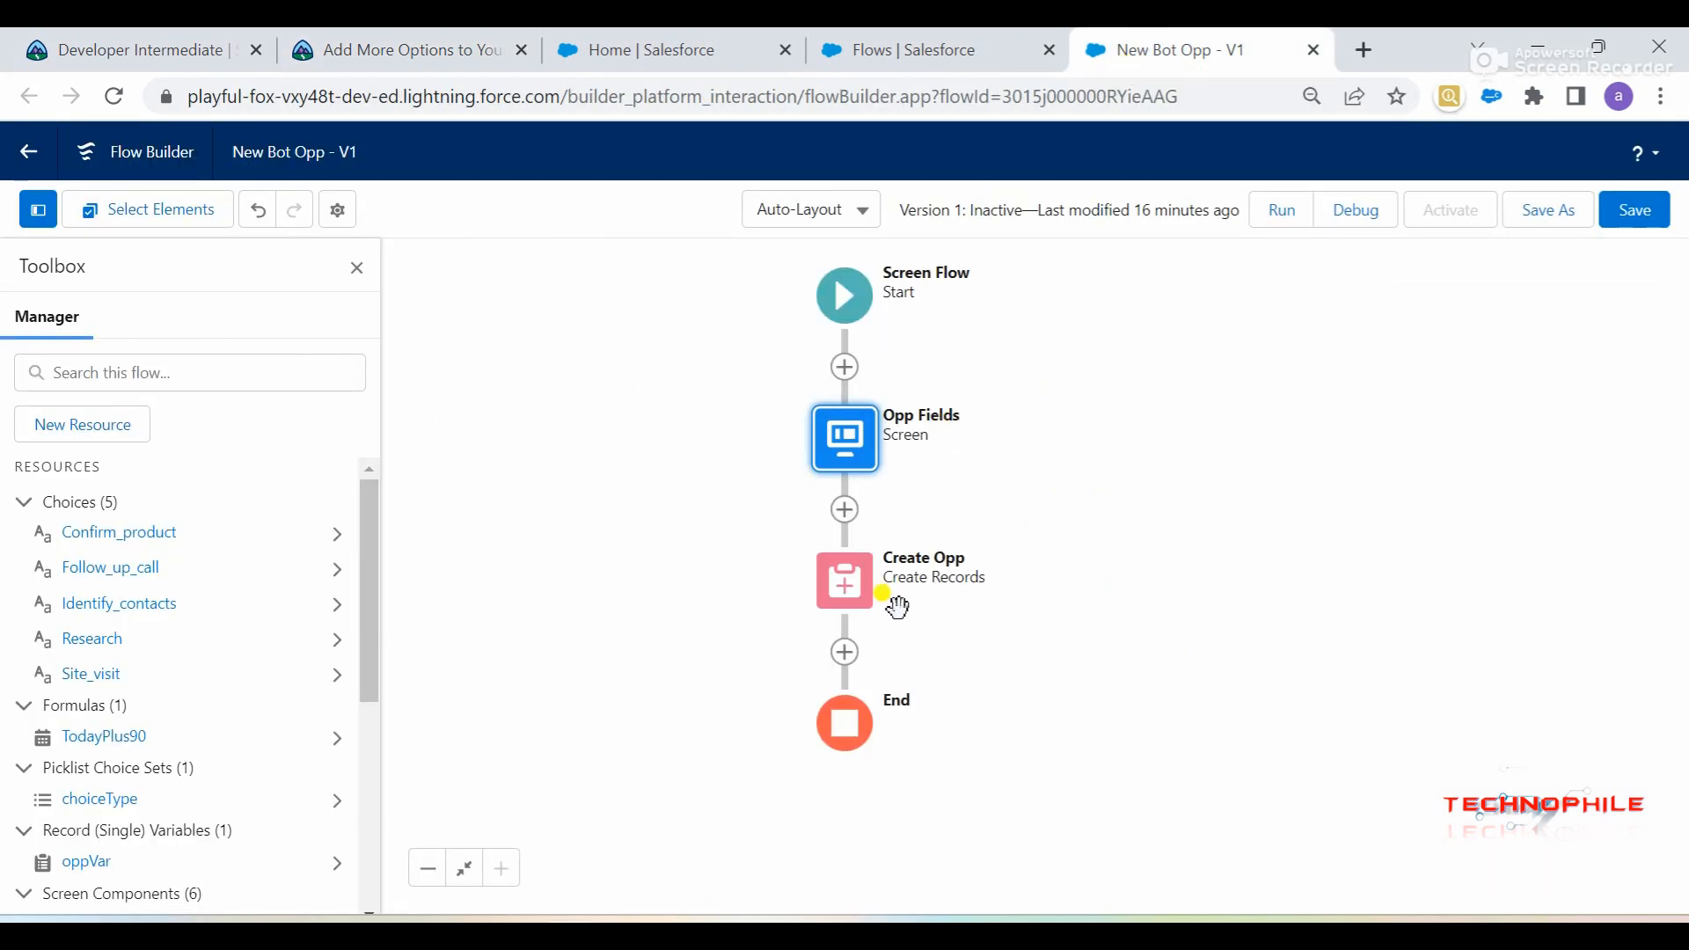
click(844, 510)
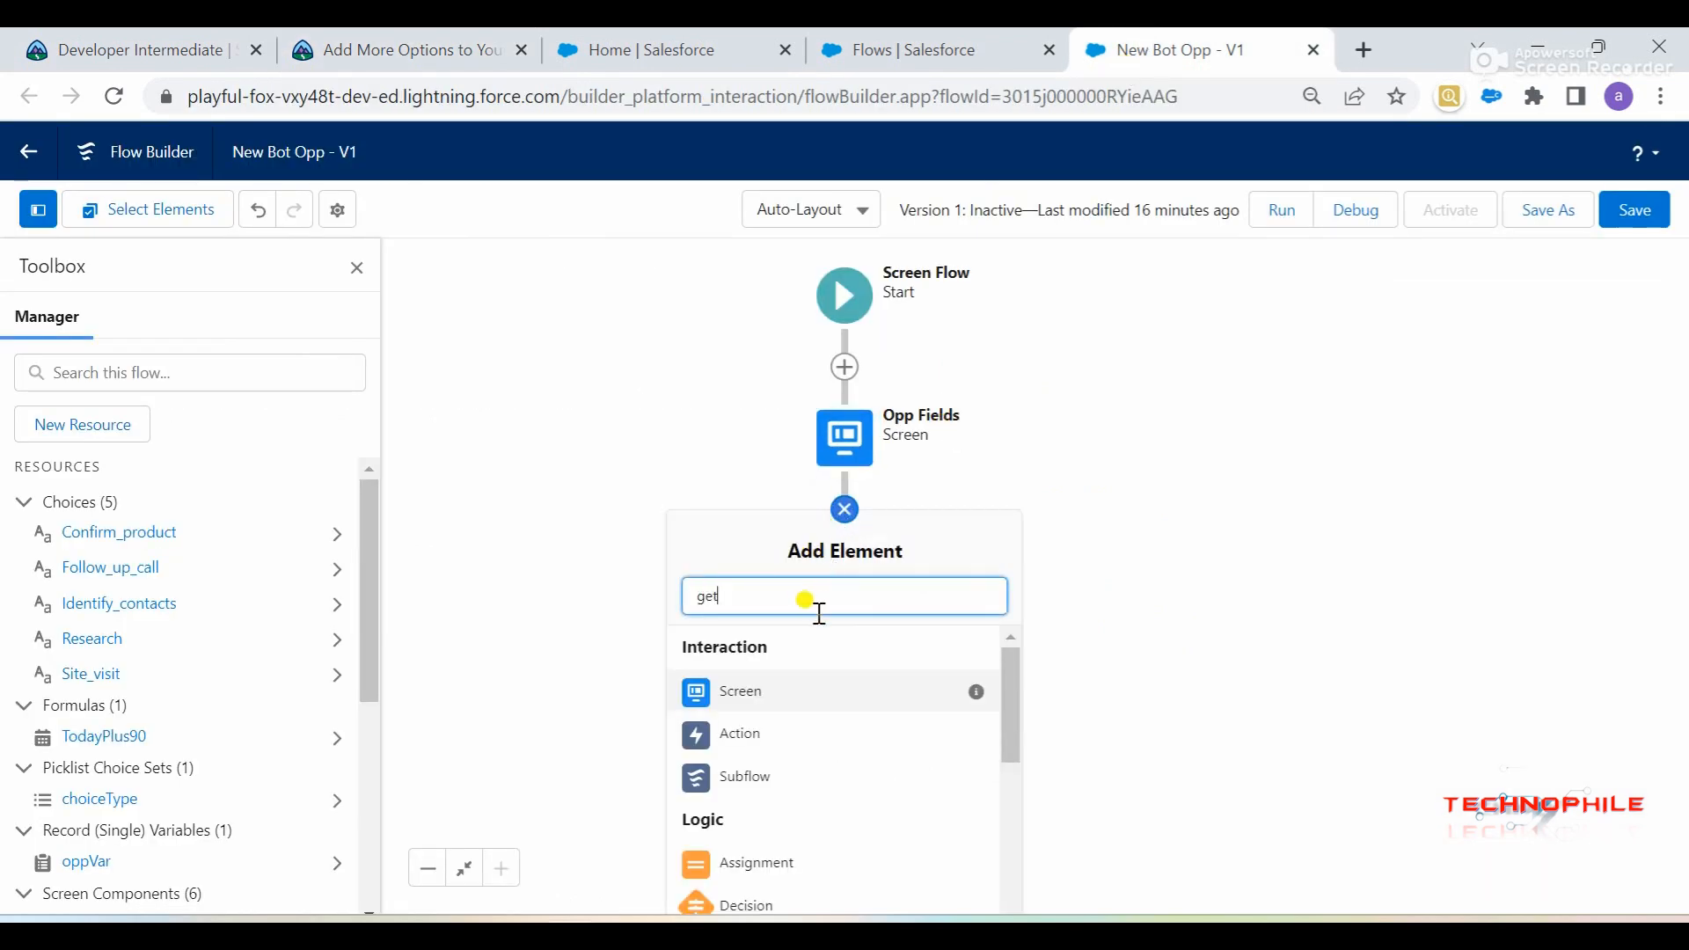
click(794, 650)
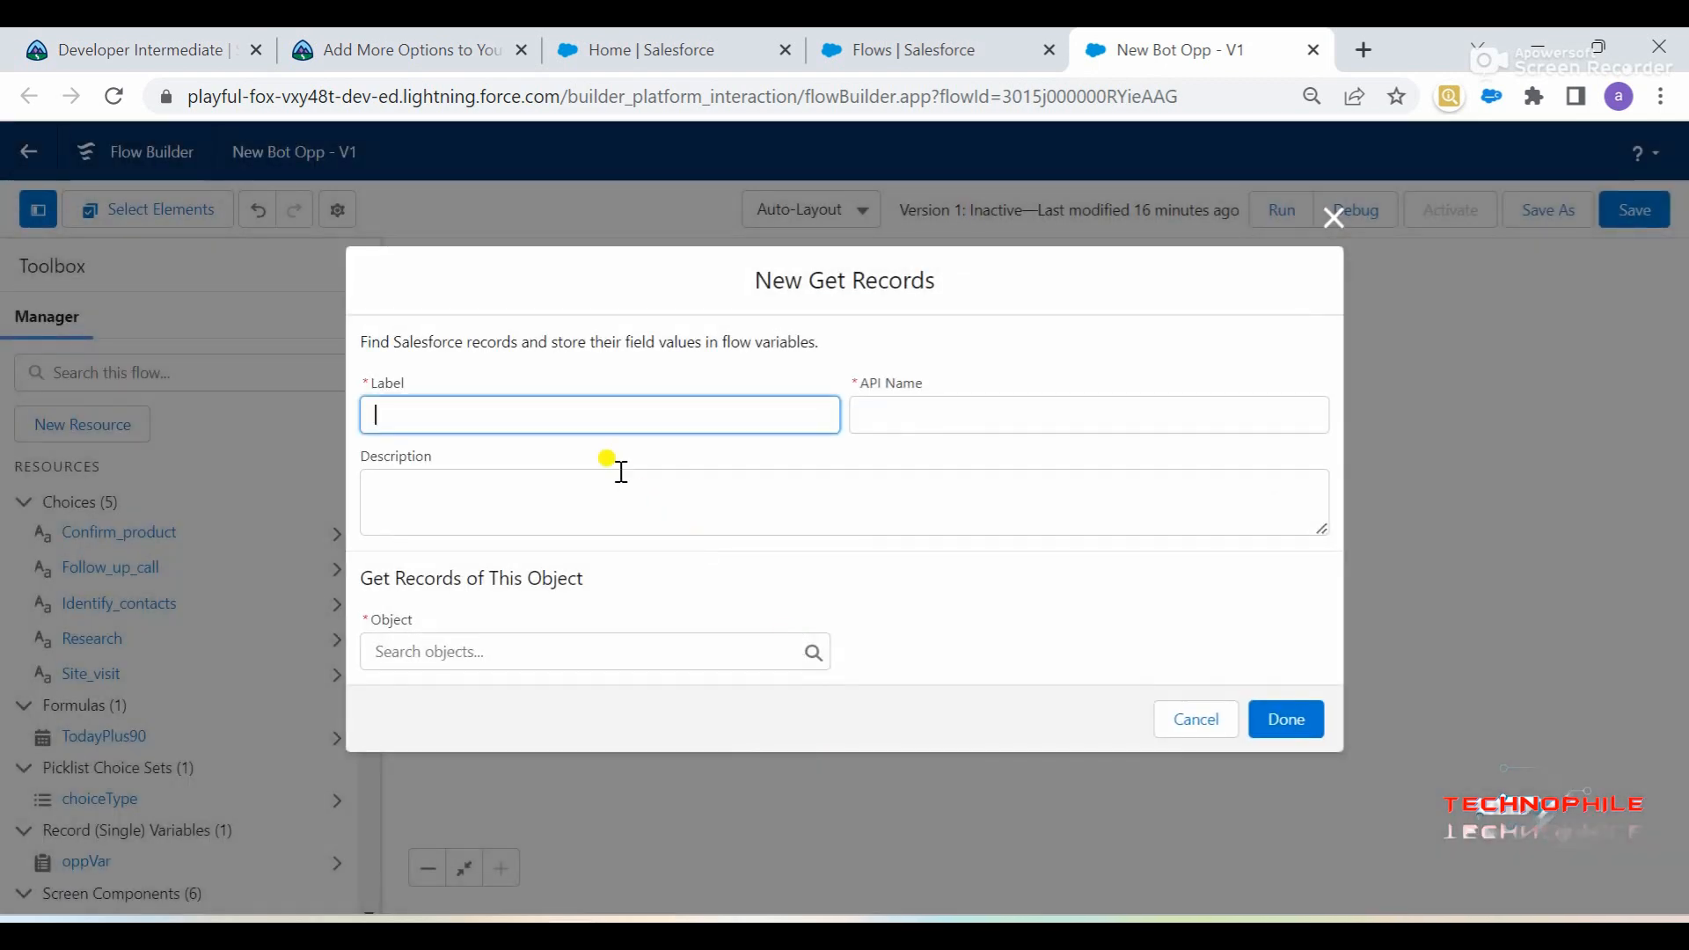
Label the new Get Records element Contacts and check the challenge instructions for its object
click(564, 406)
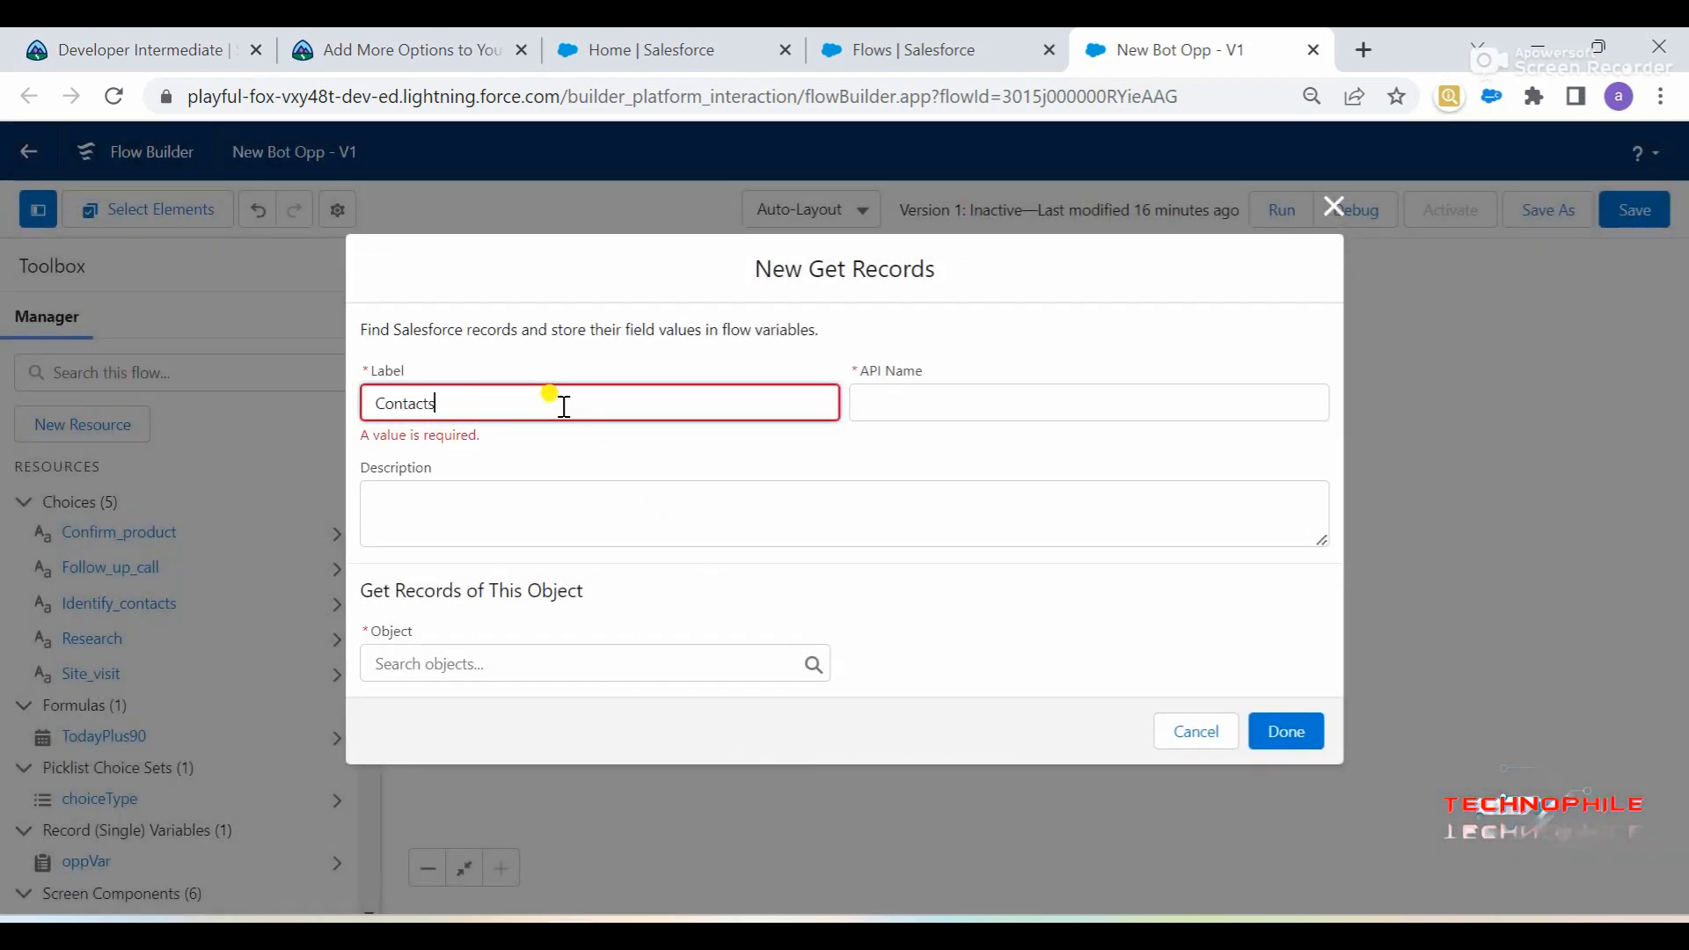
click(411, 39)
double_click(273, 712)
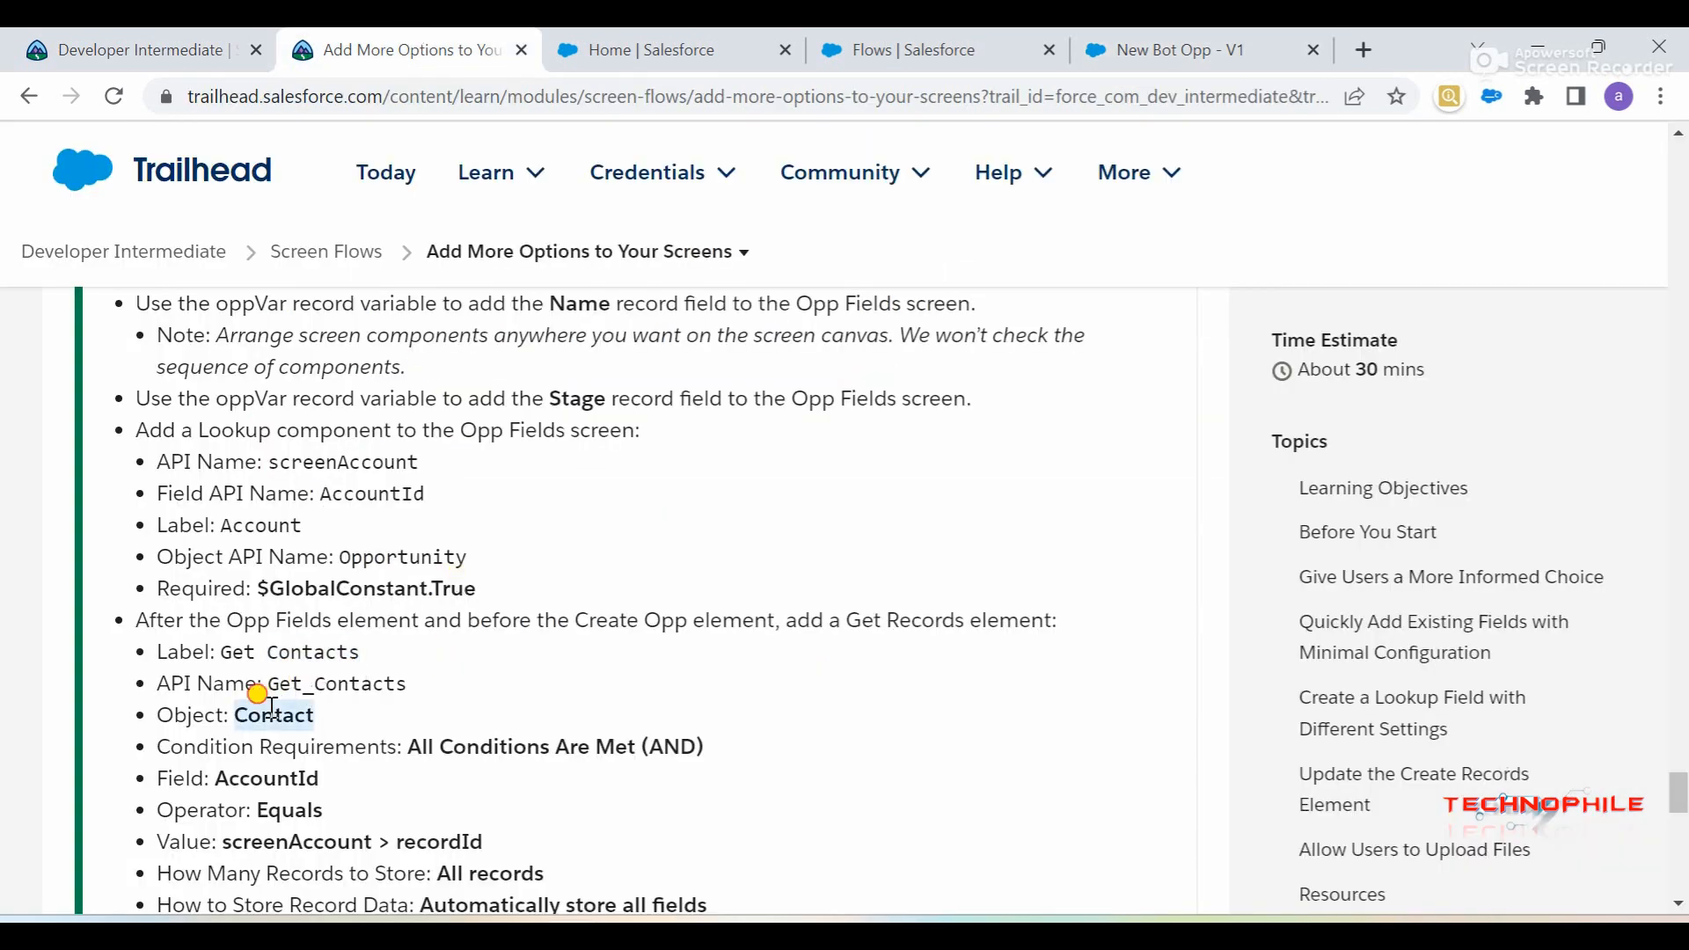
click(1175, 44)
click(844, 499)
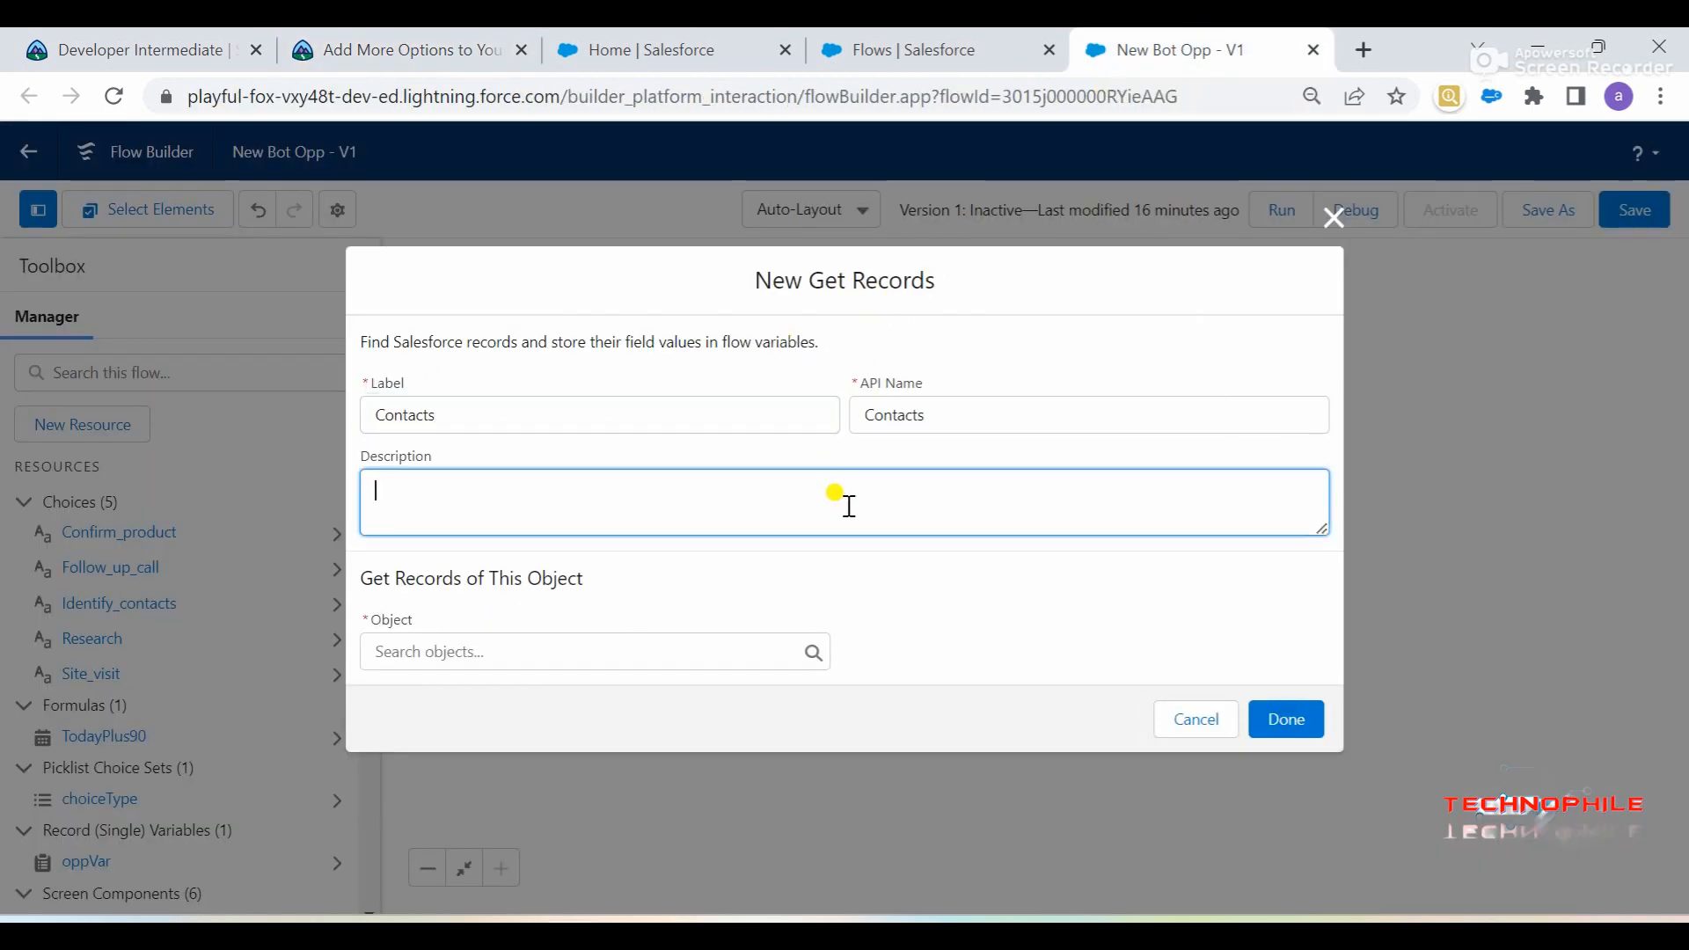
Copy Get_Contacts from the challenge instructions and make it the Get Records element's API name
click(410, 45)
double_click(266, 683)
key(ctrl+c)
click(1144, 49)
click(1029, 400)
key(ctrl+a)
key(ctrl+v)
Copy Contact from the challenge instructions and choose Contact as the Get Records element's object
click(437, 34)
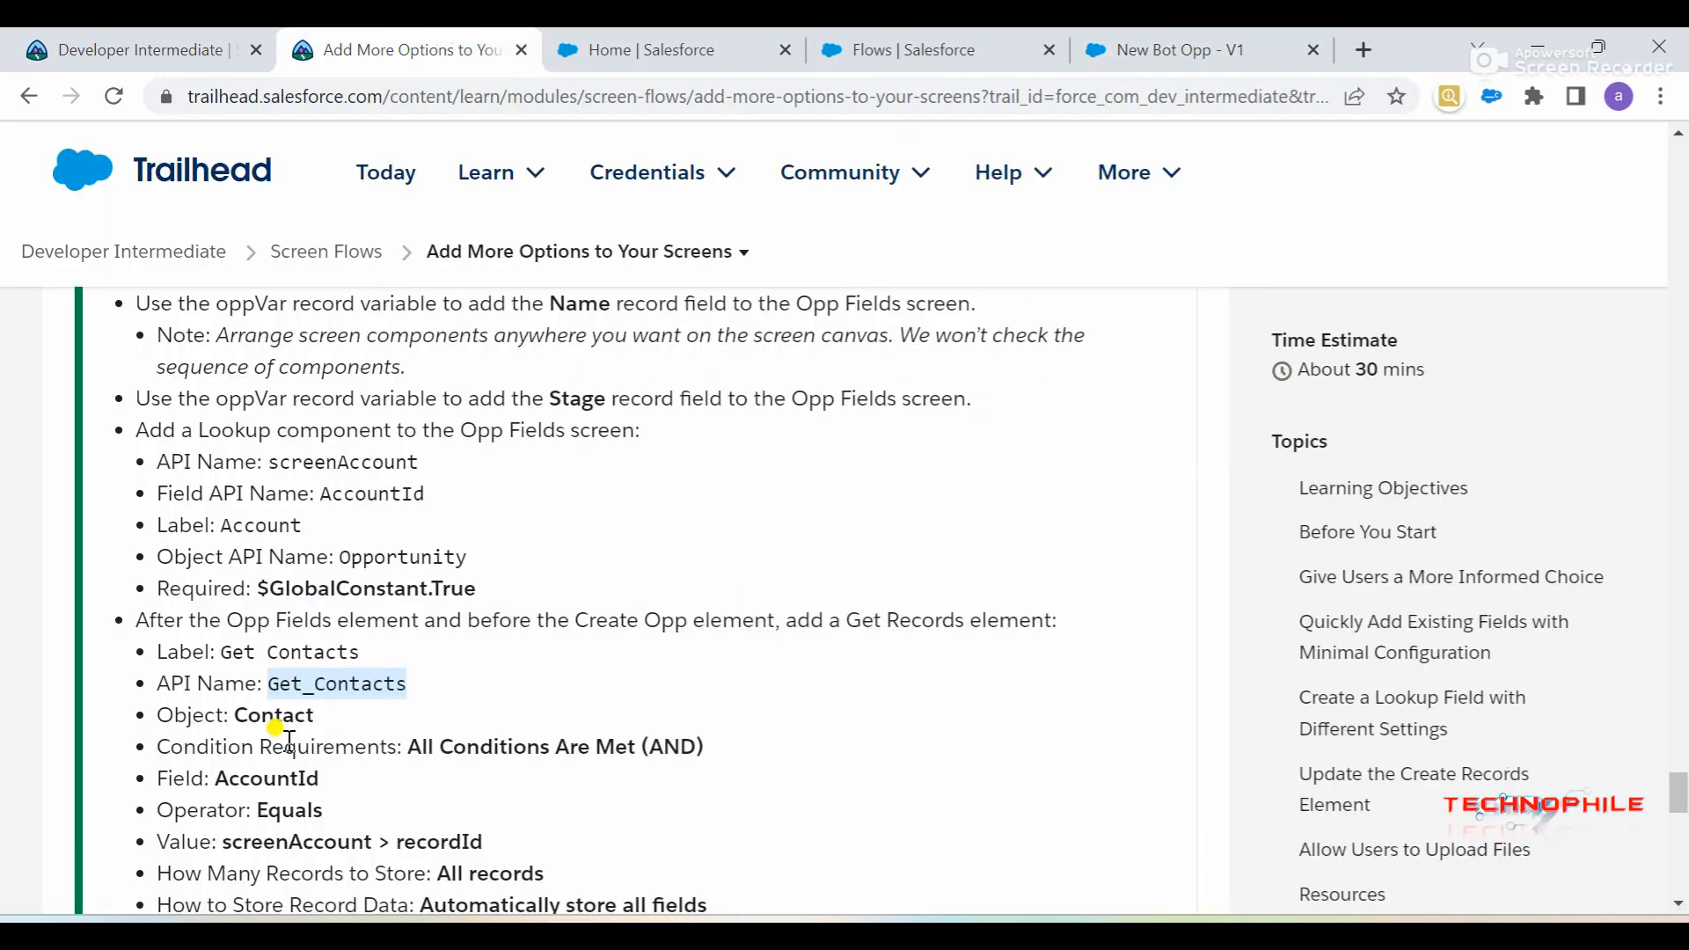
double_click(276, 715)
key(ctrl+c)
click(1170, 49)
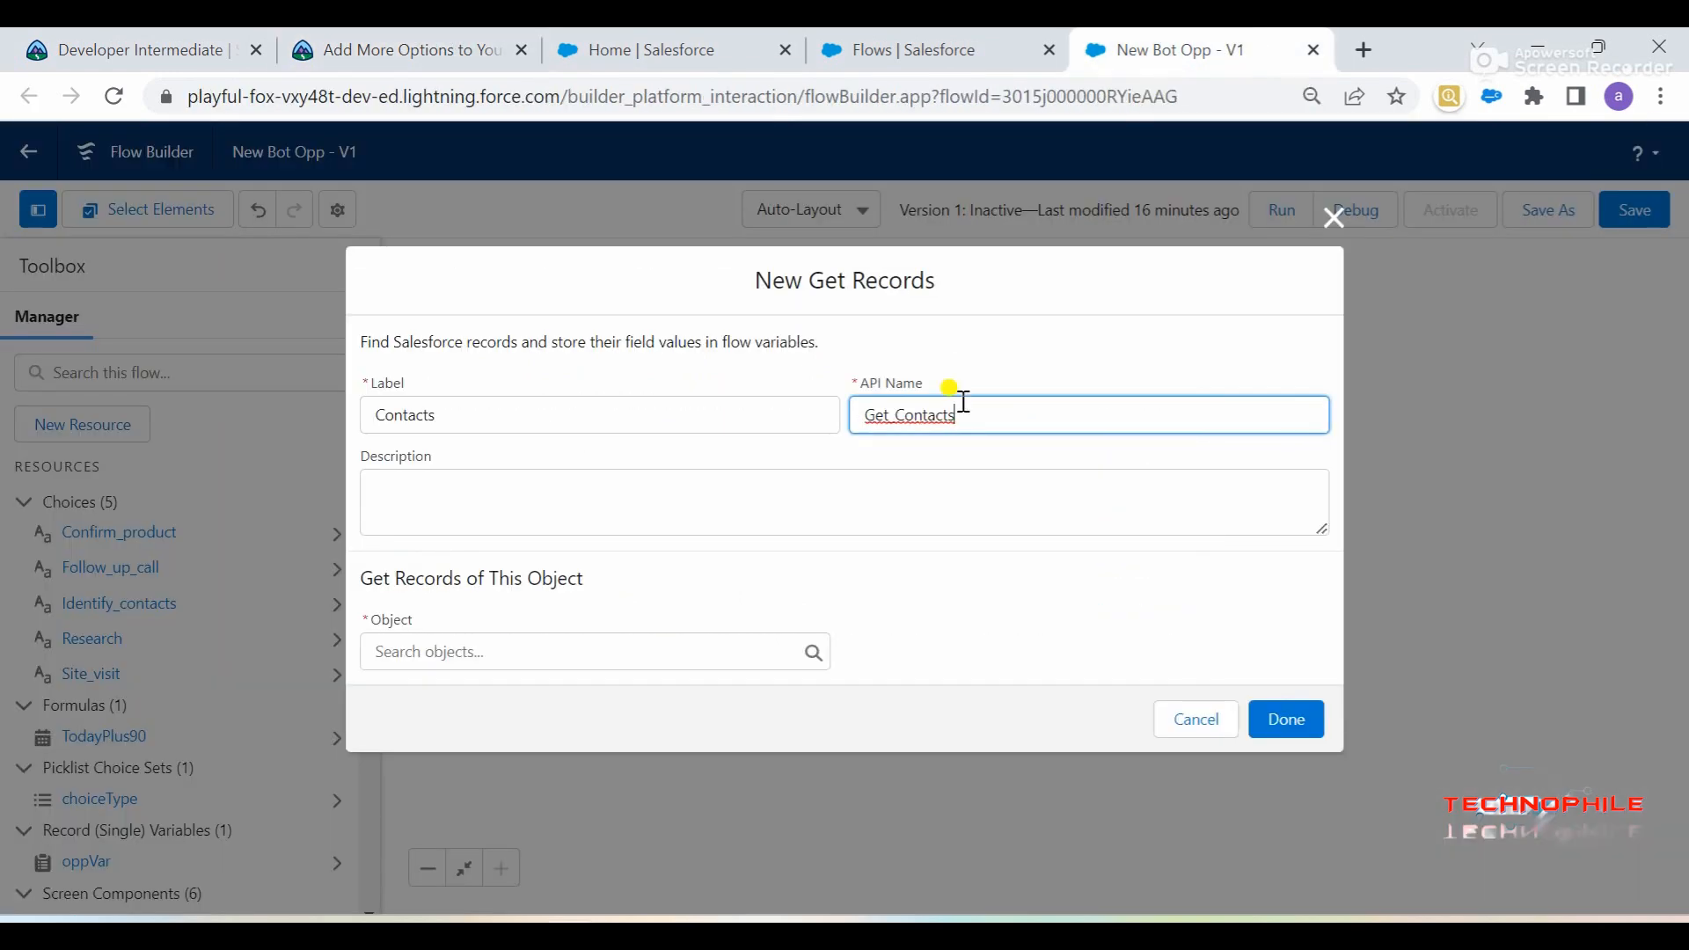
click(559, 651)
key(ctrl+v)
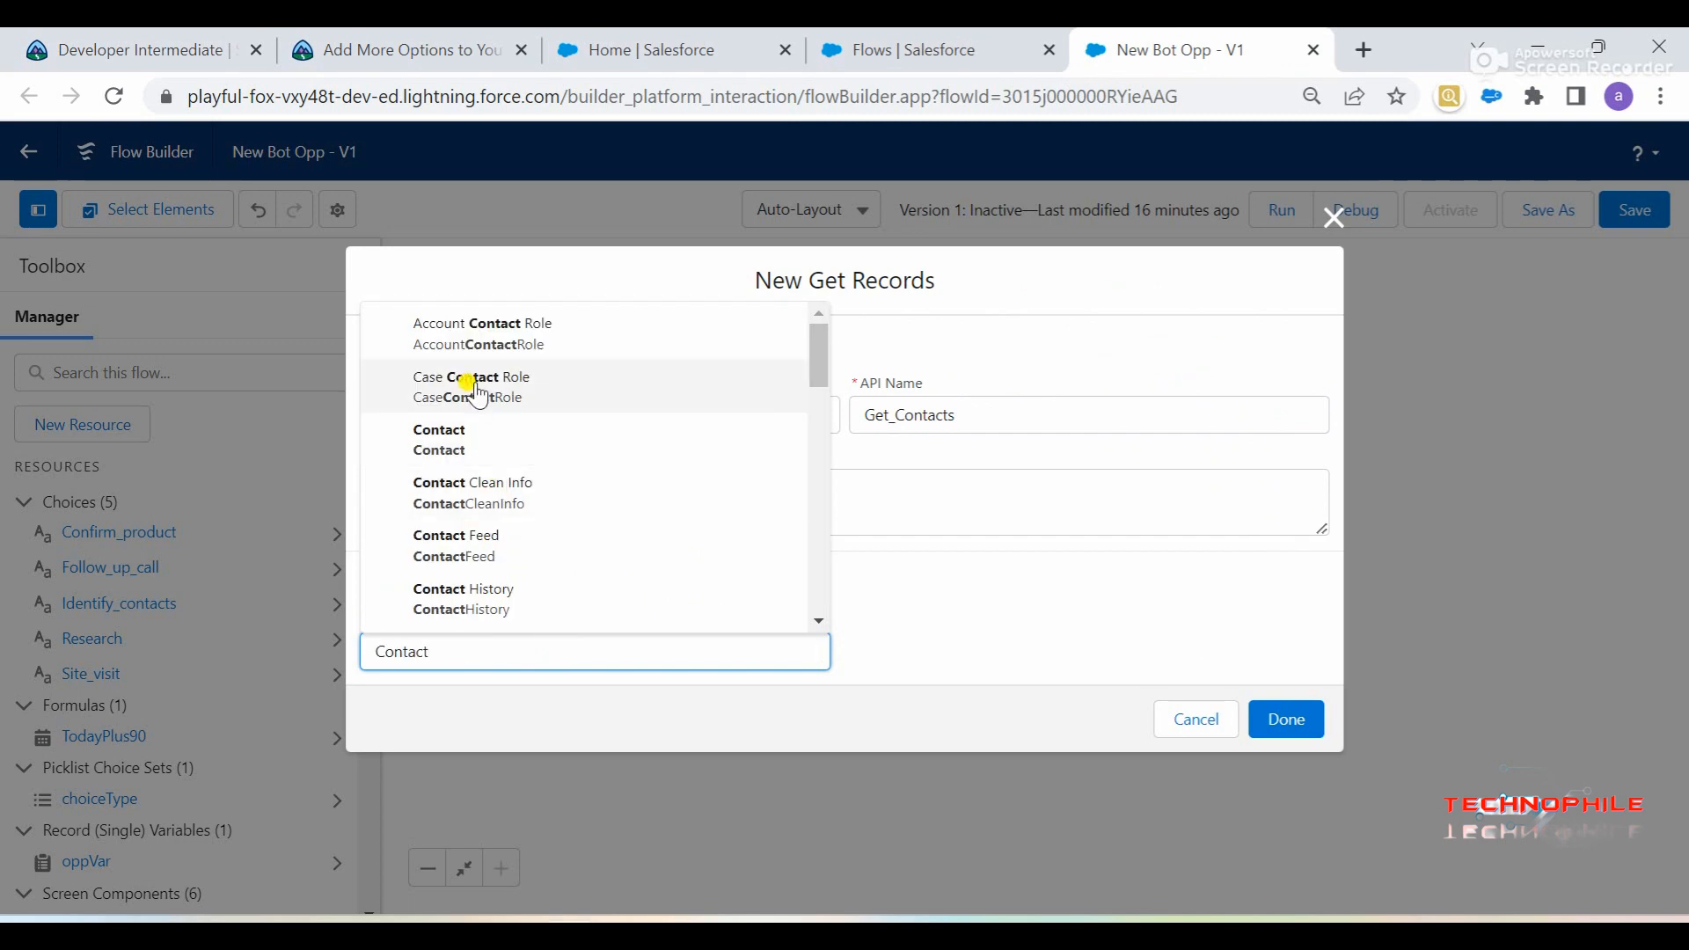
click(492, 471)
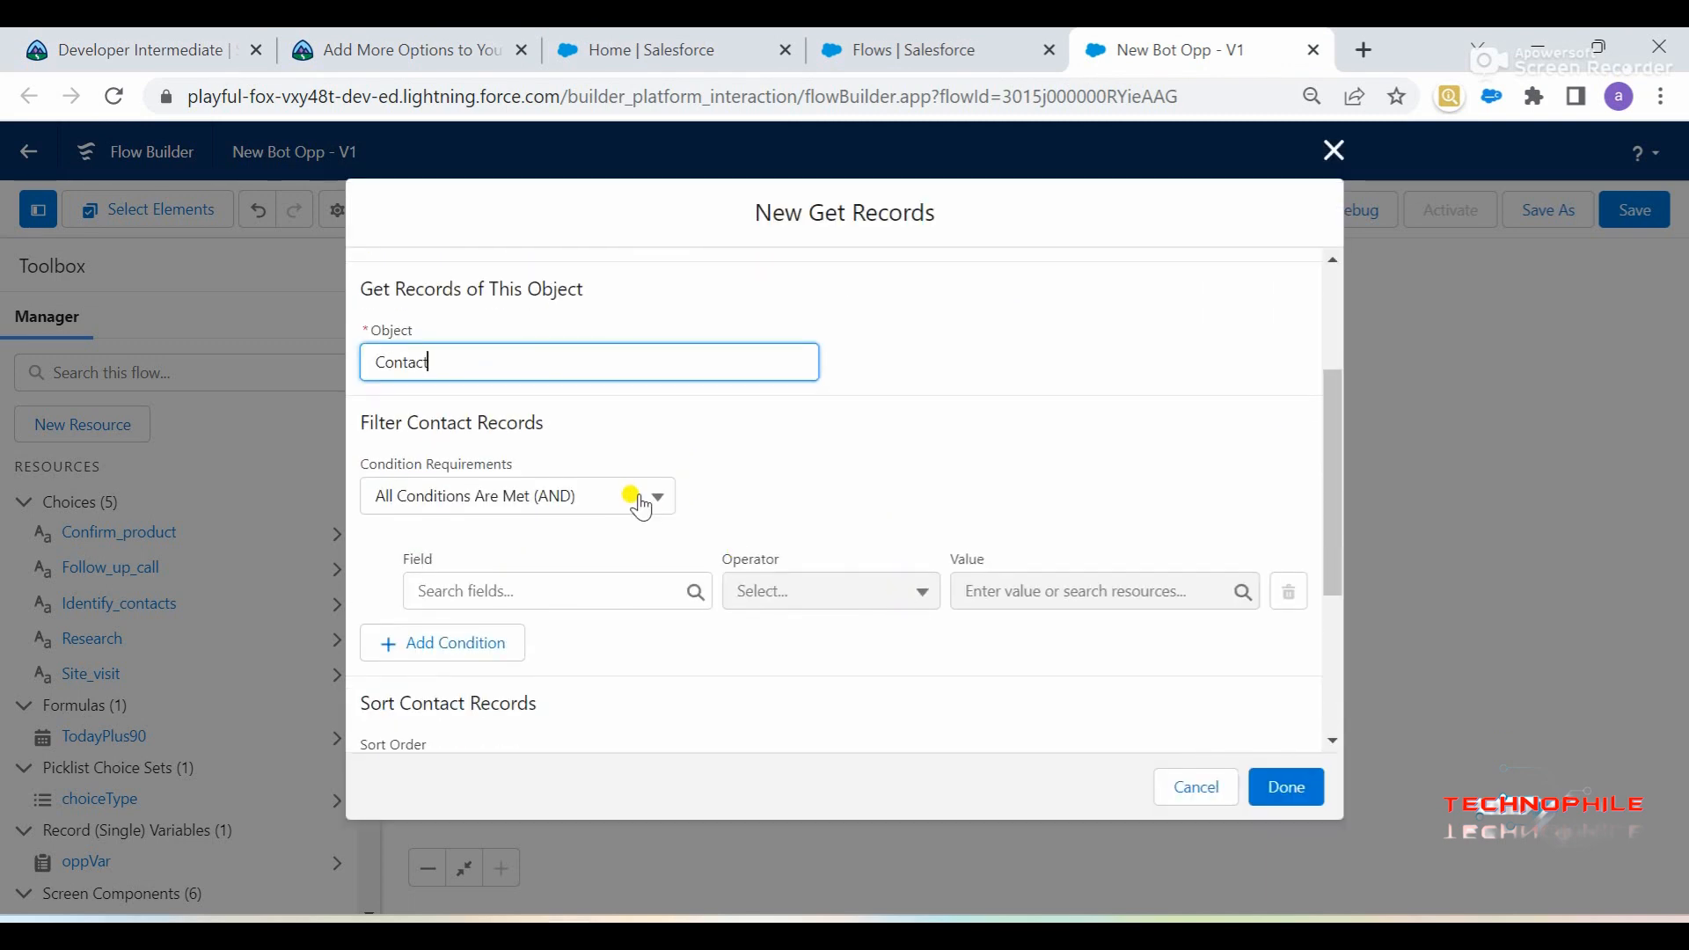
Set the contact filter condition's field to AccountId, taken from the challenge instructions
click(413, 50)
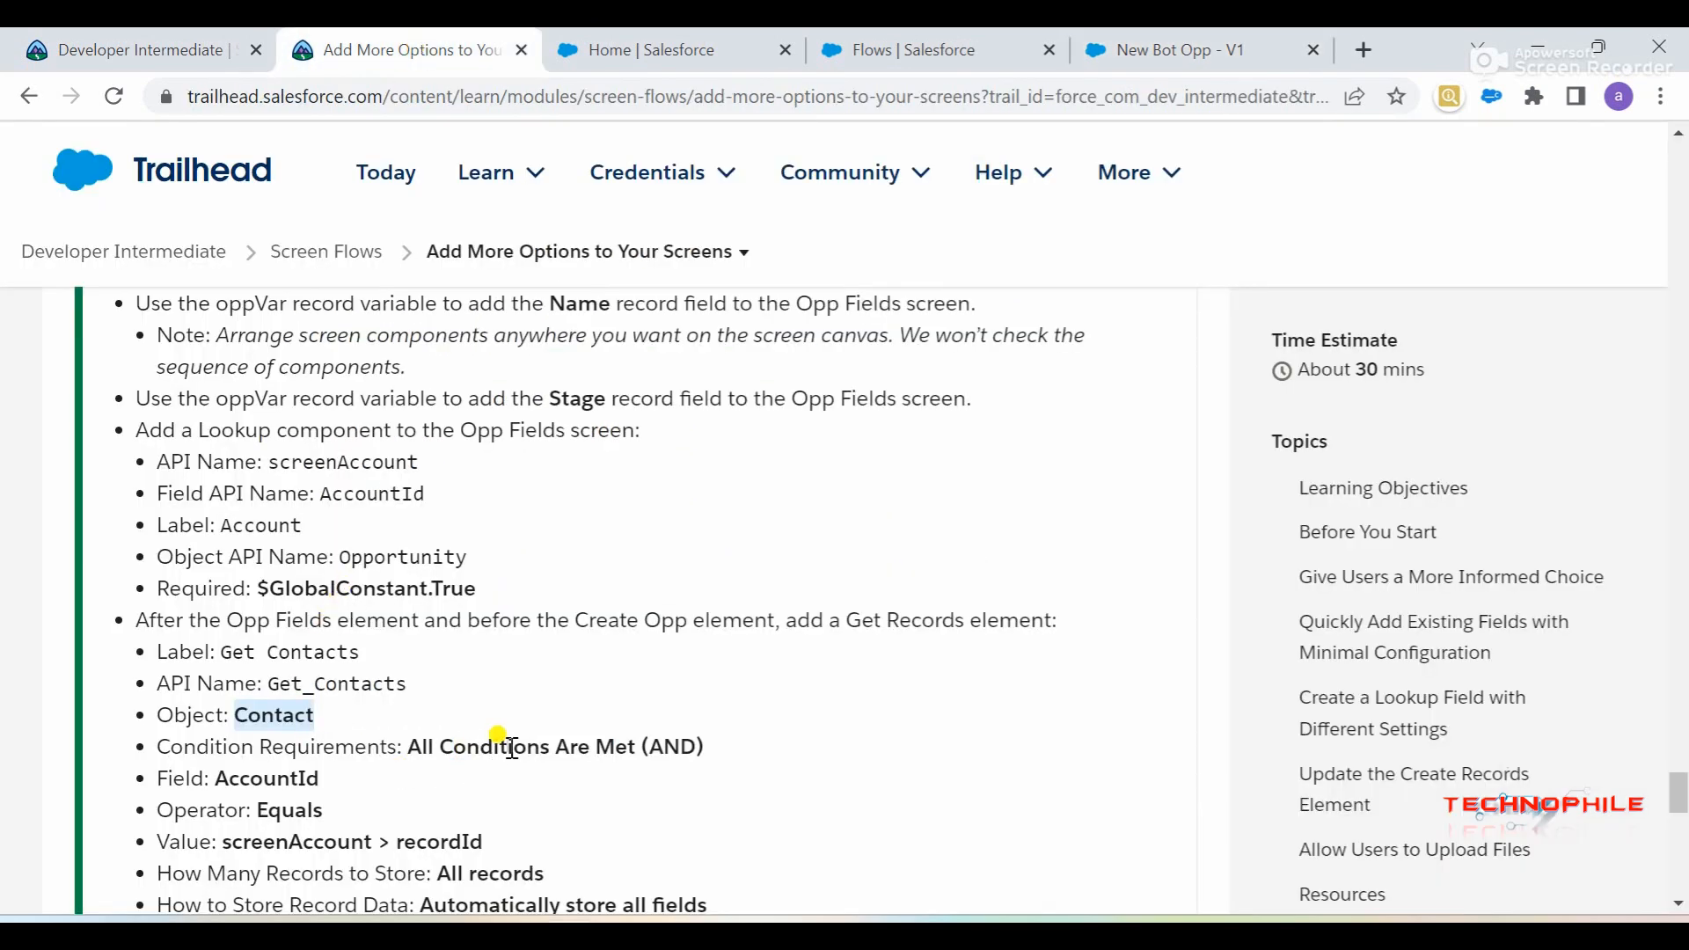
drag(216, 779, 531, 775)
scroll(532, 774, down, 3)
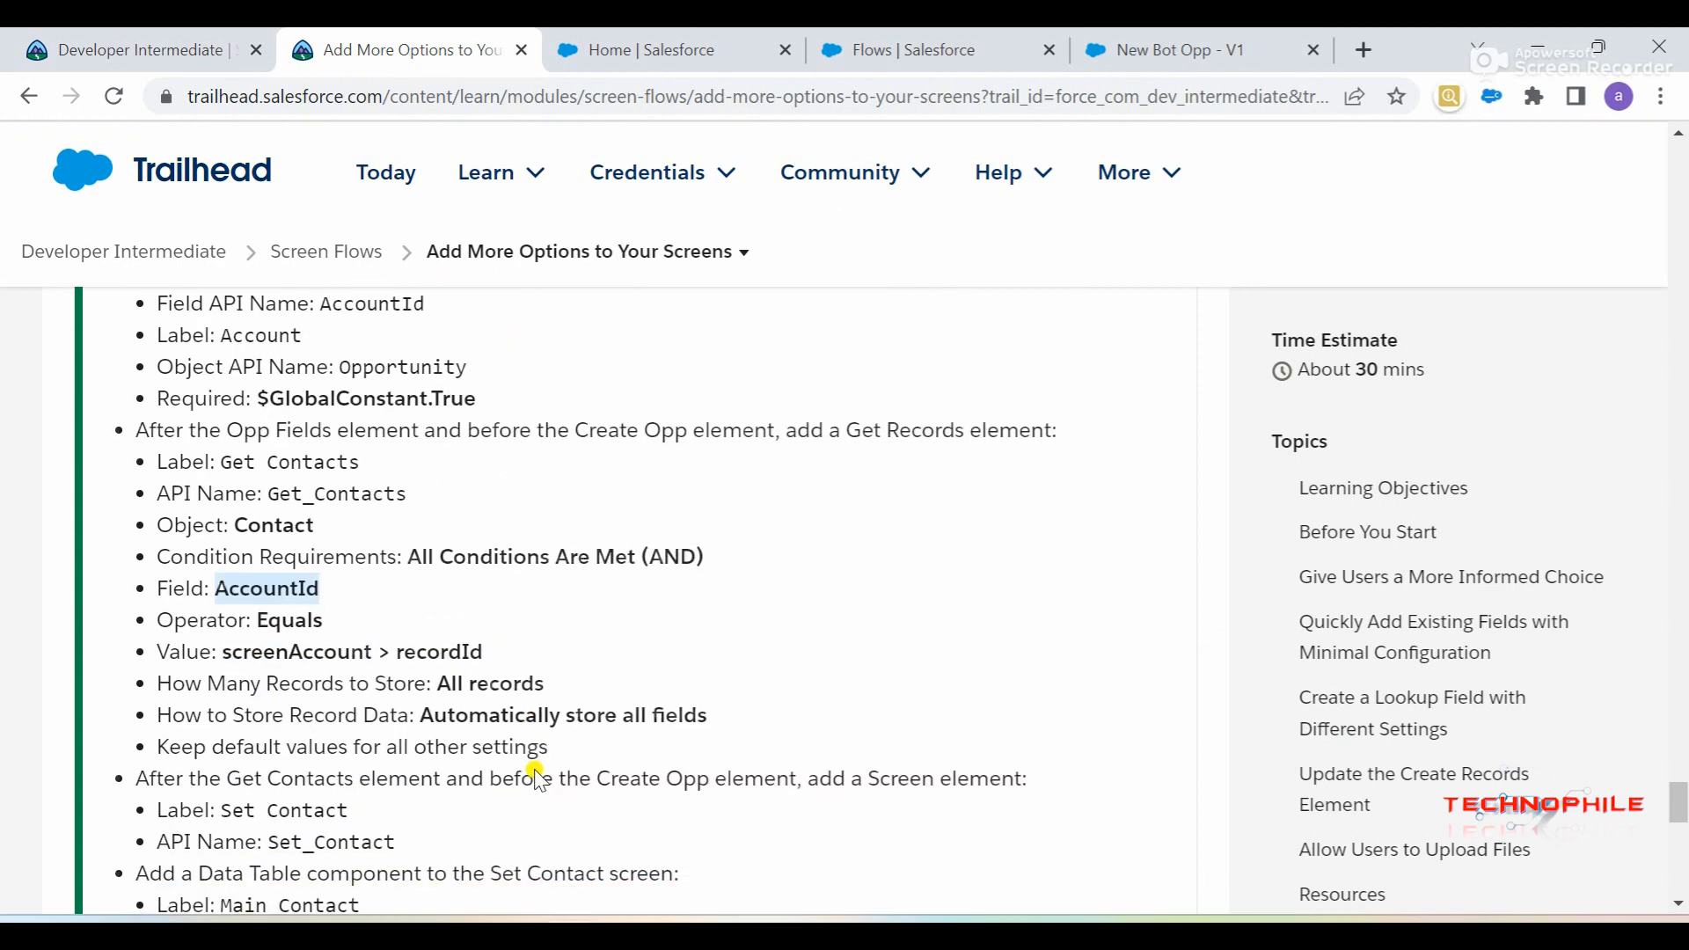
click(1170, 50)
click(516, 591)
text(AccountId)
click(605, 559)
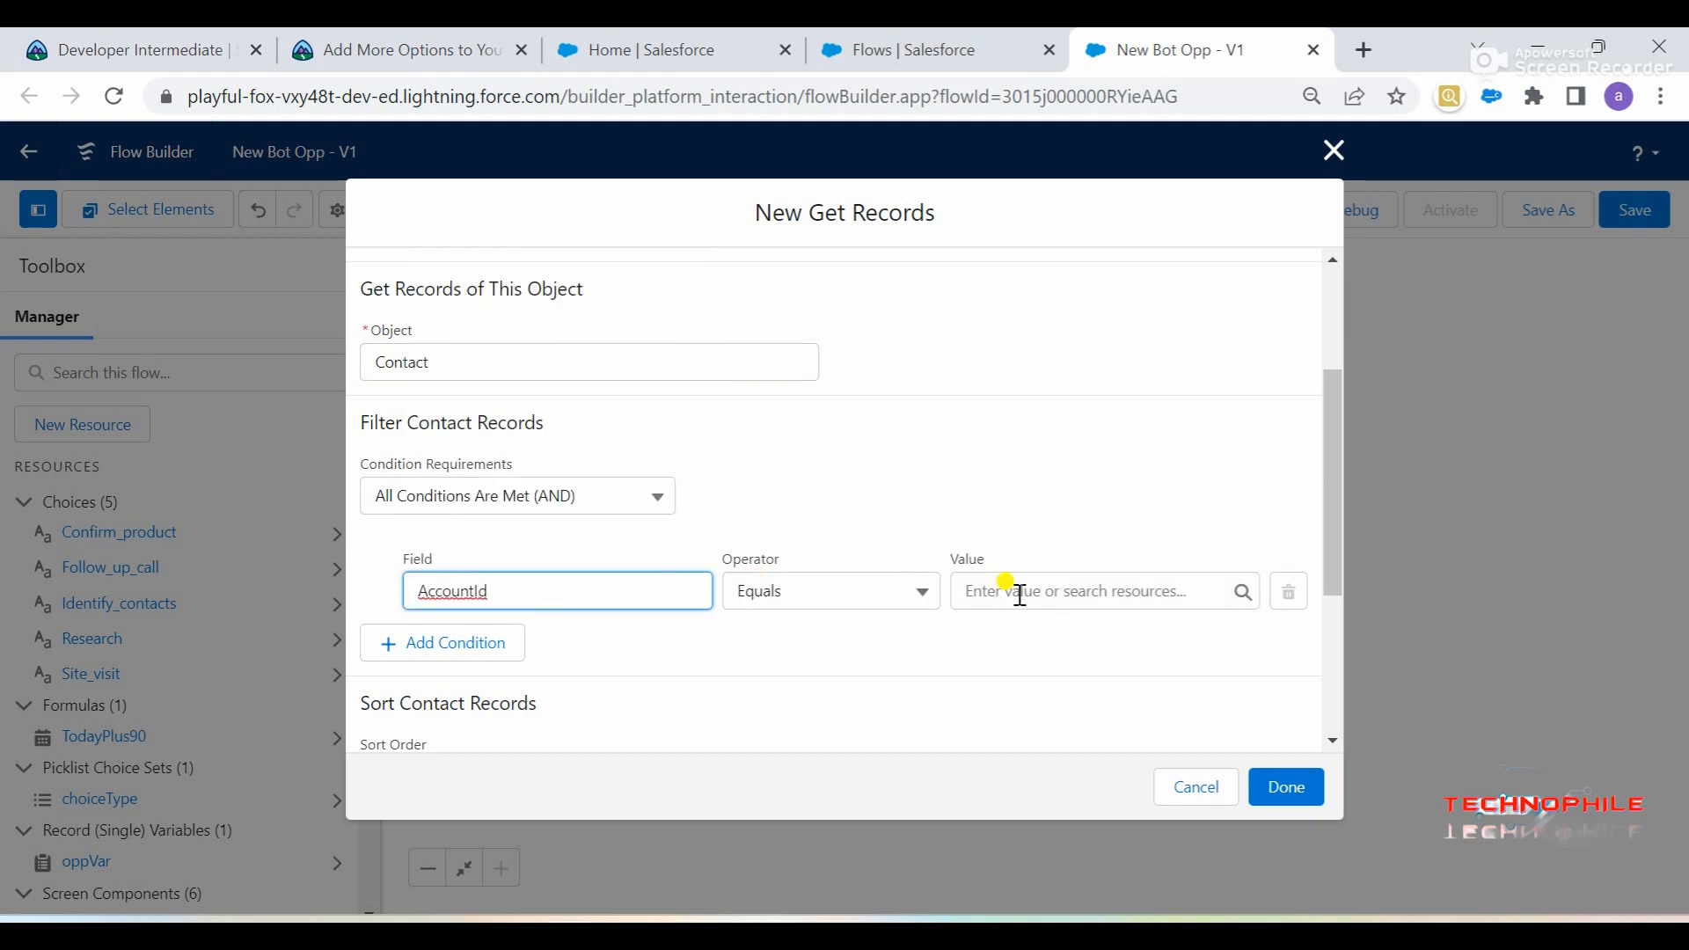
Check the filter value in the challenge instructions and set the AccountId condition's value to screenAccount > Record ID
click(427, 41)
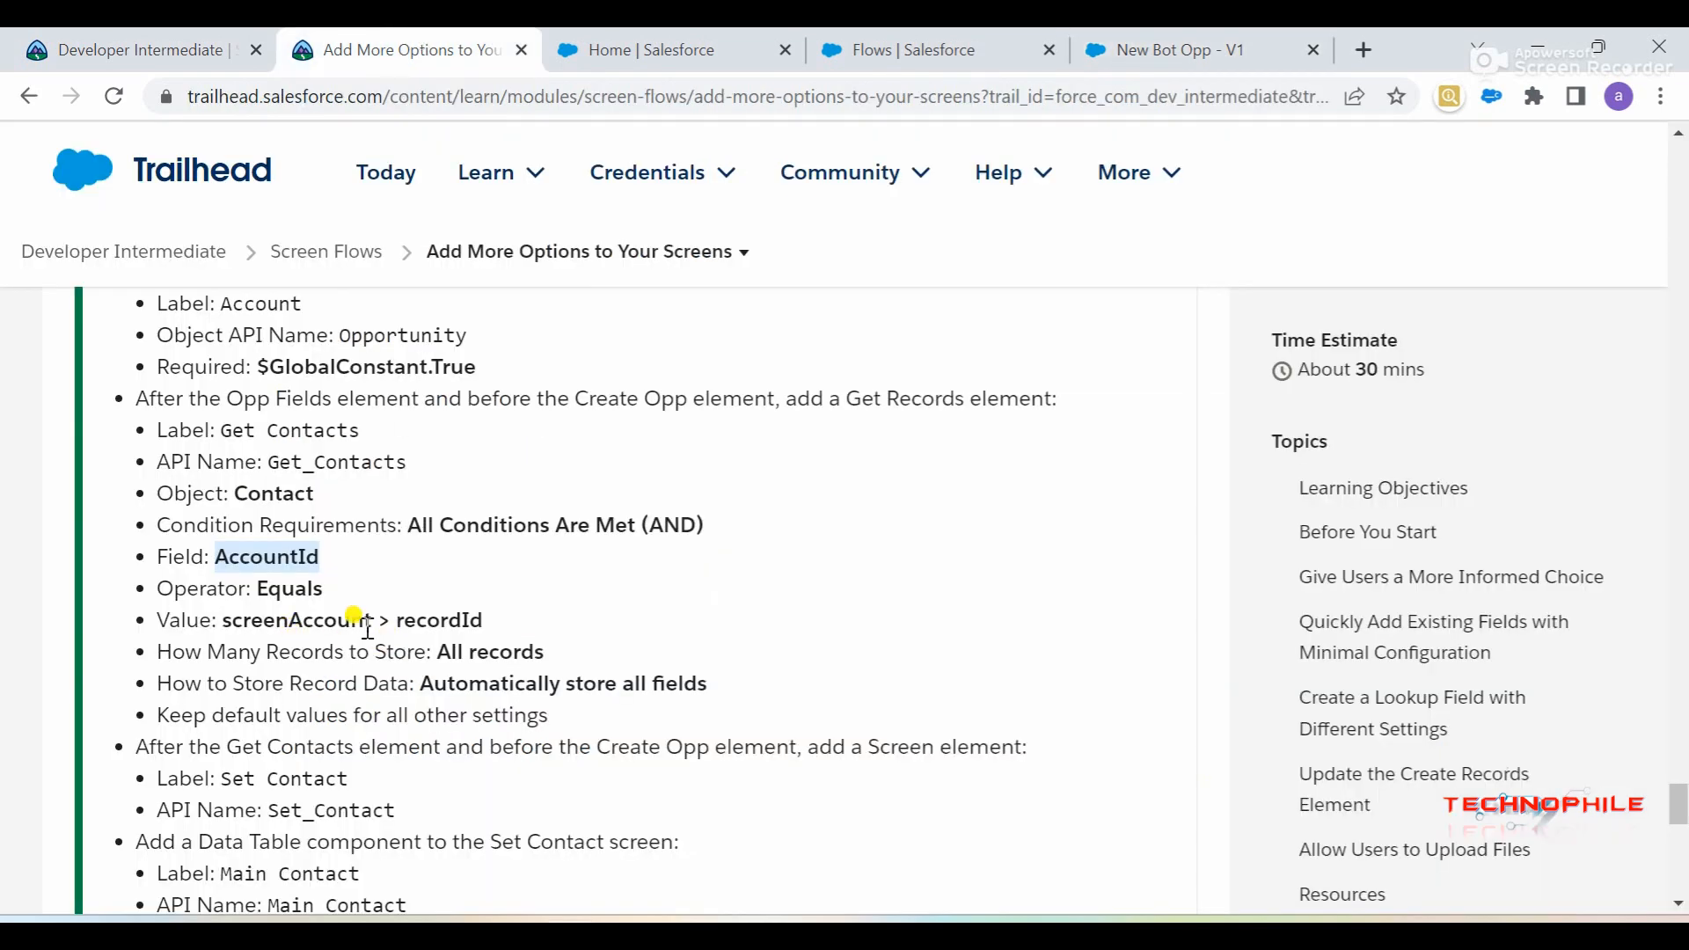
double_click(412, 620)
key(ctrl+c)
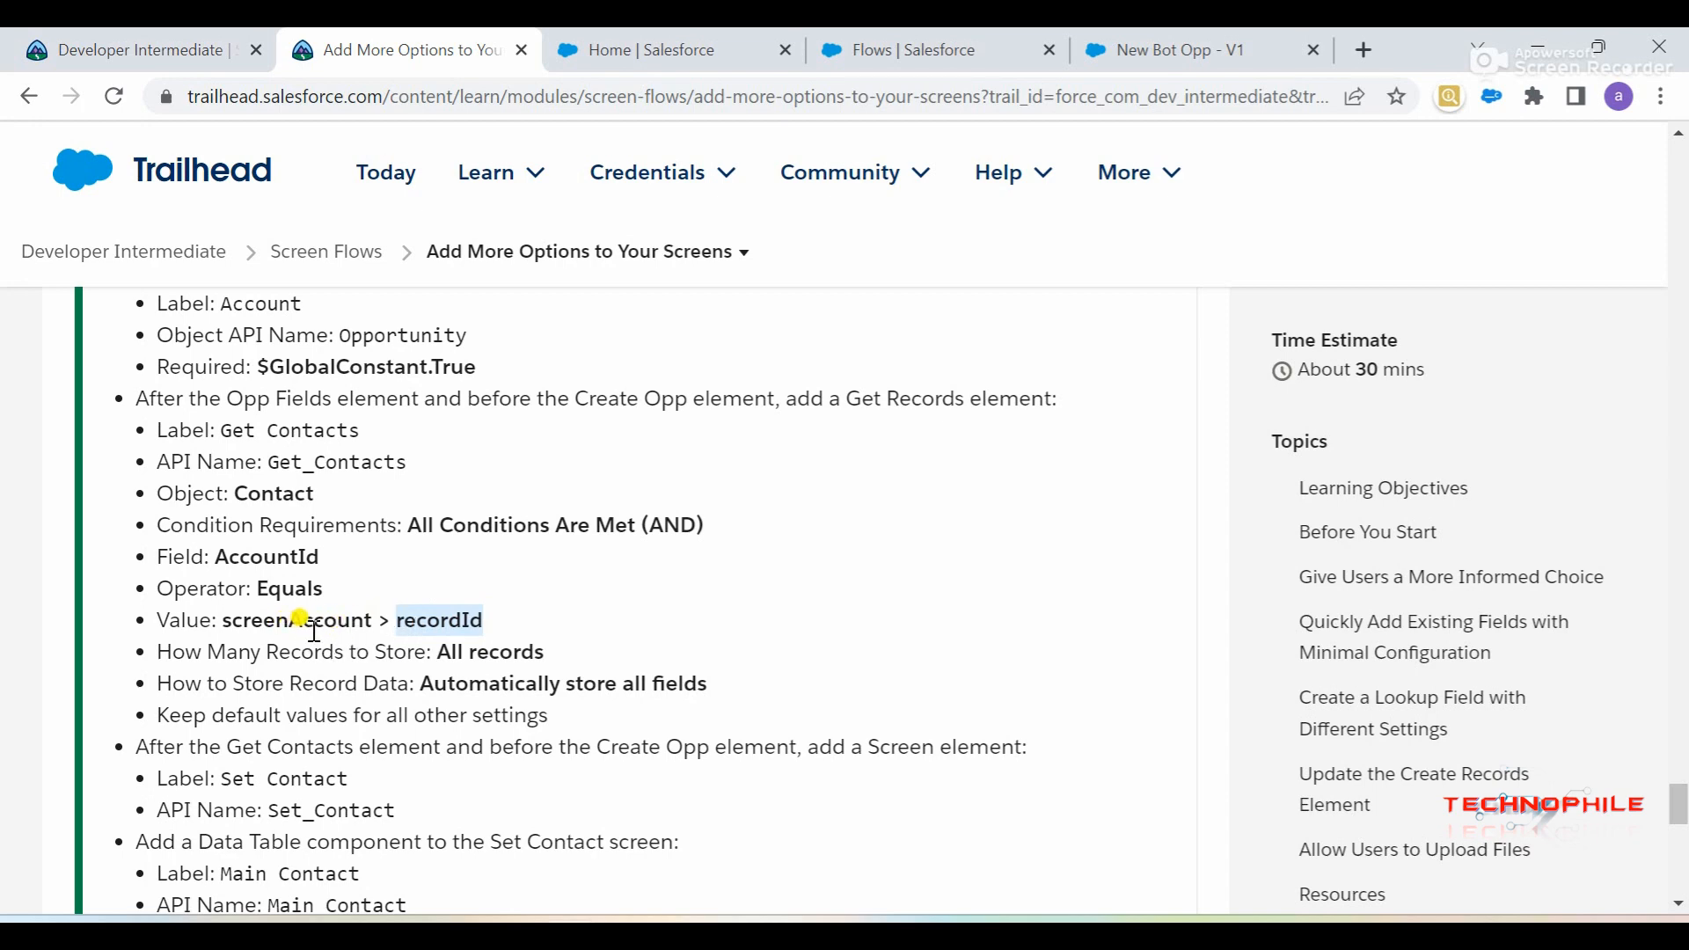
click(1161, 39)
click(1110, 581)
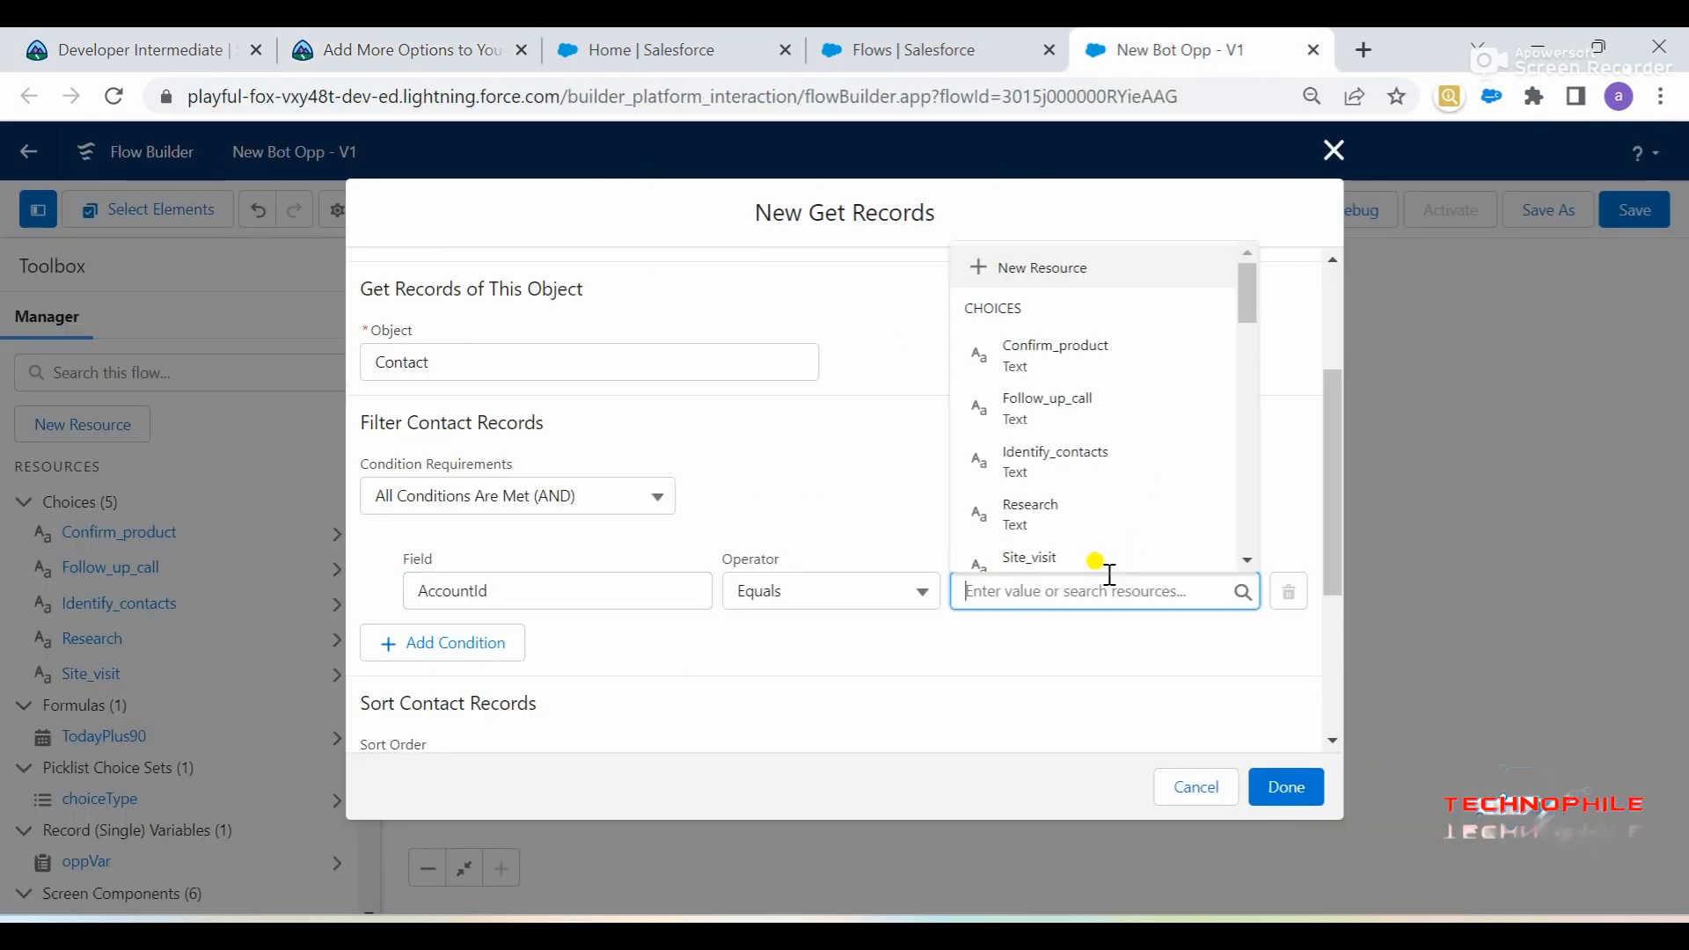
key(ctrl+v)
key(ctrl+a)
key(BackSpace)
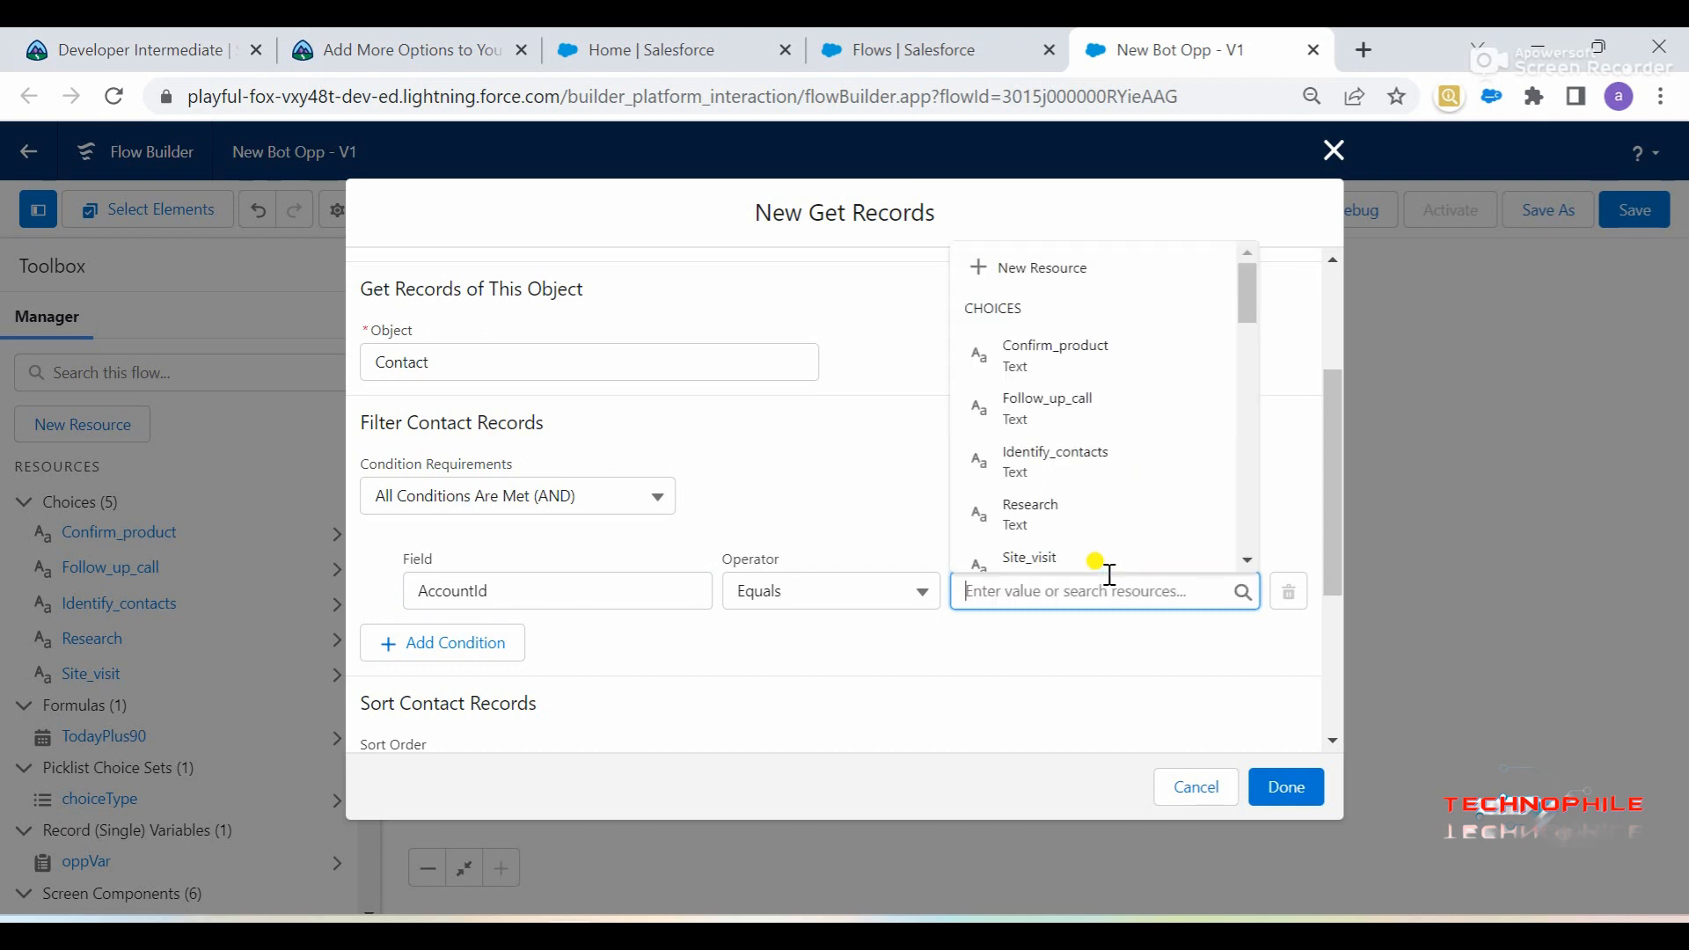
text(sc)
click(1069, 546)
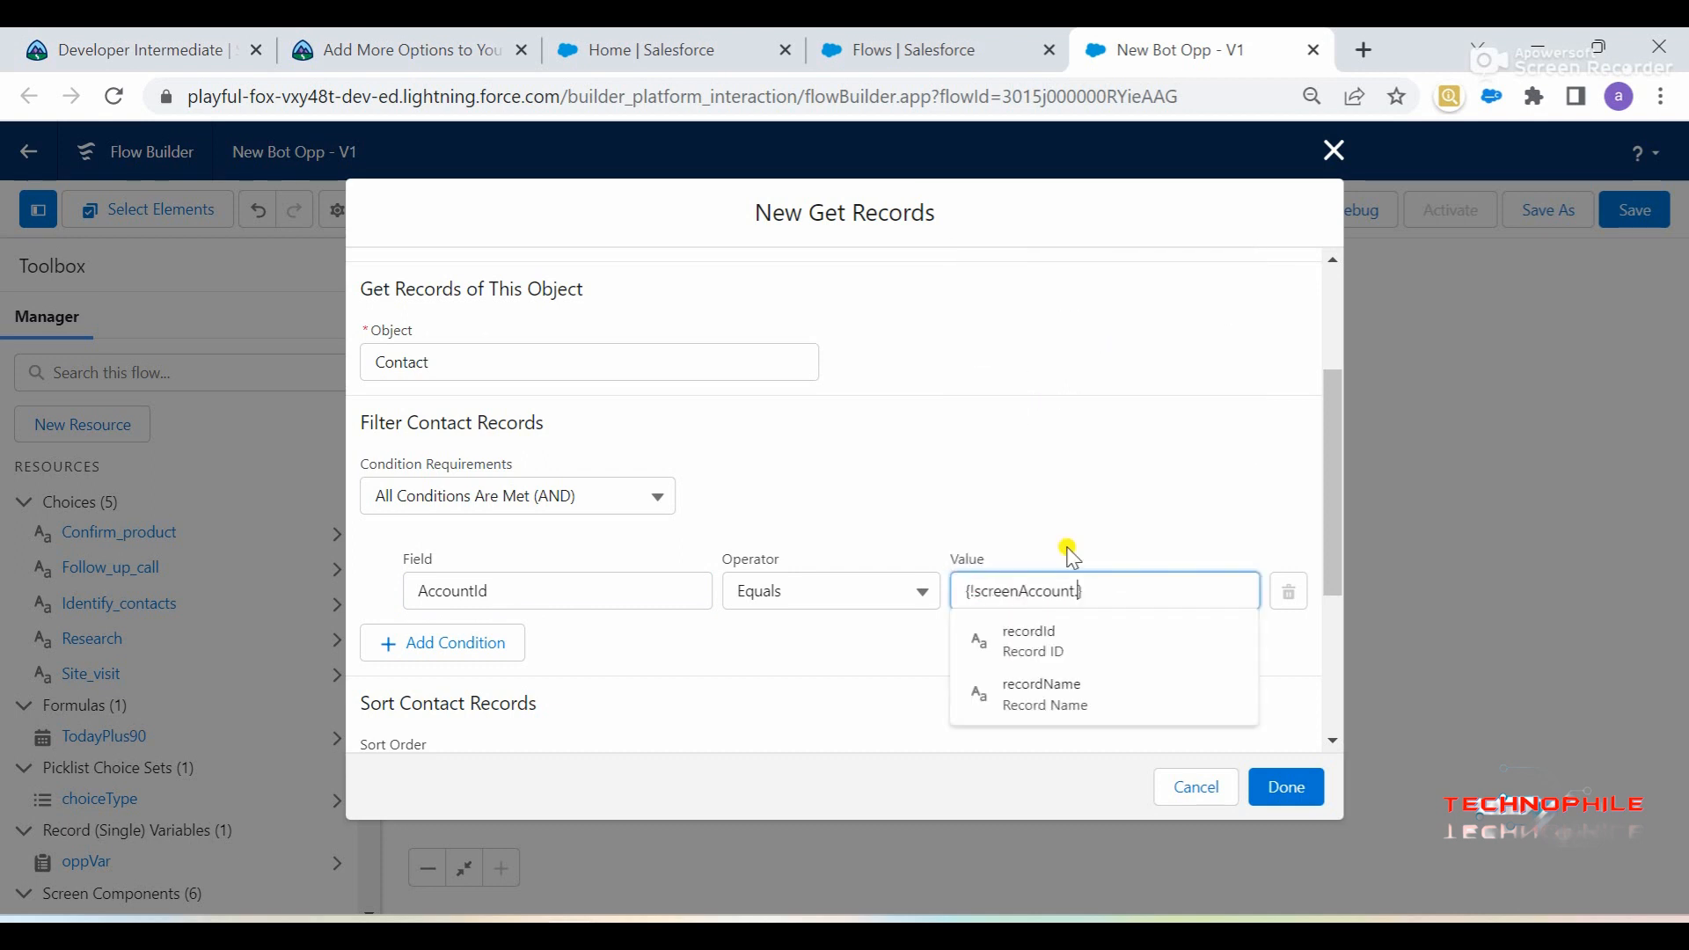
click(1067, 642)
click(944, 658)
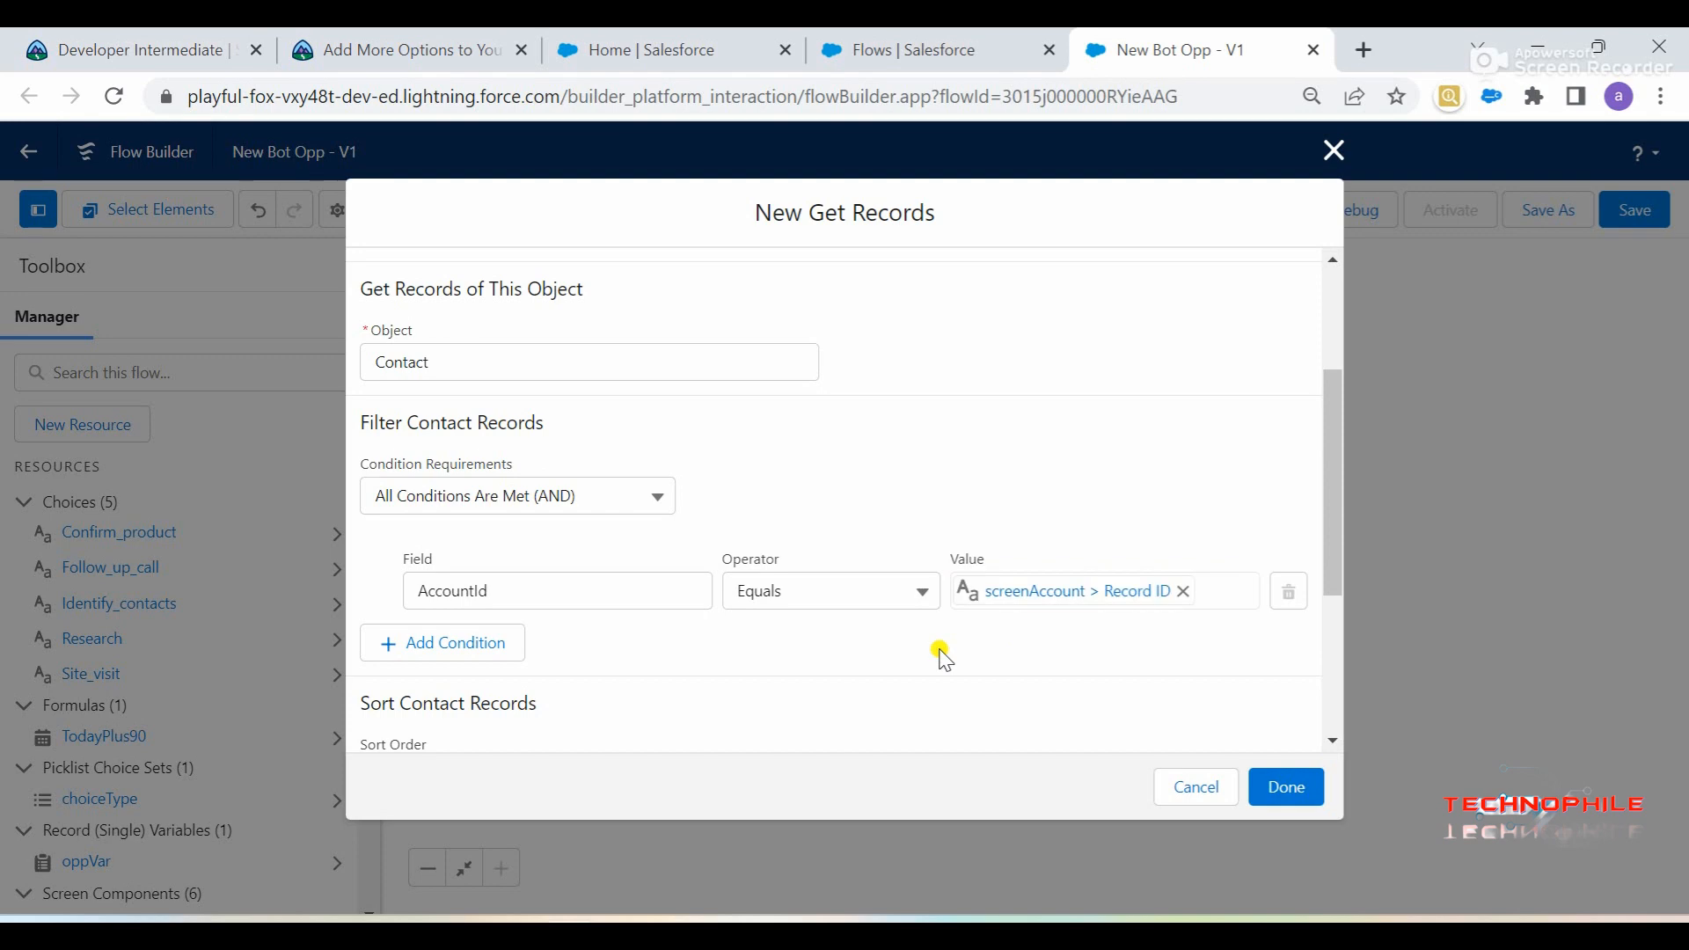
Check the record storage settings in the challenge instructions and set the Get Records element to store All records
click(487, 58)
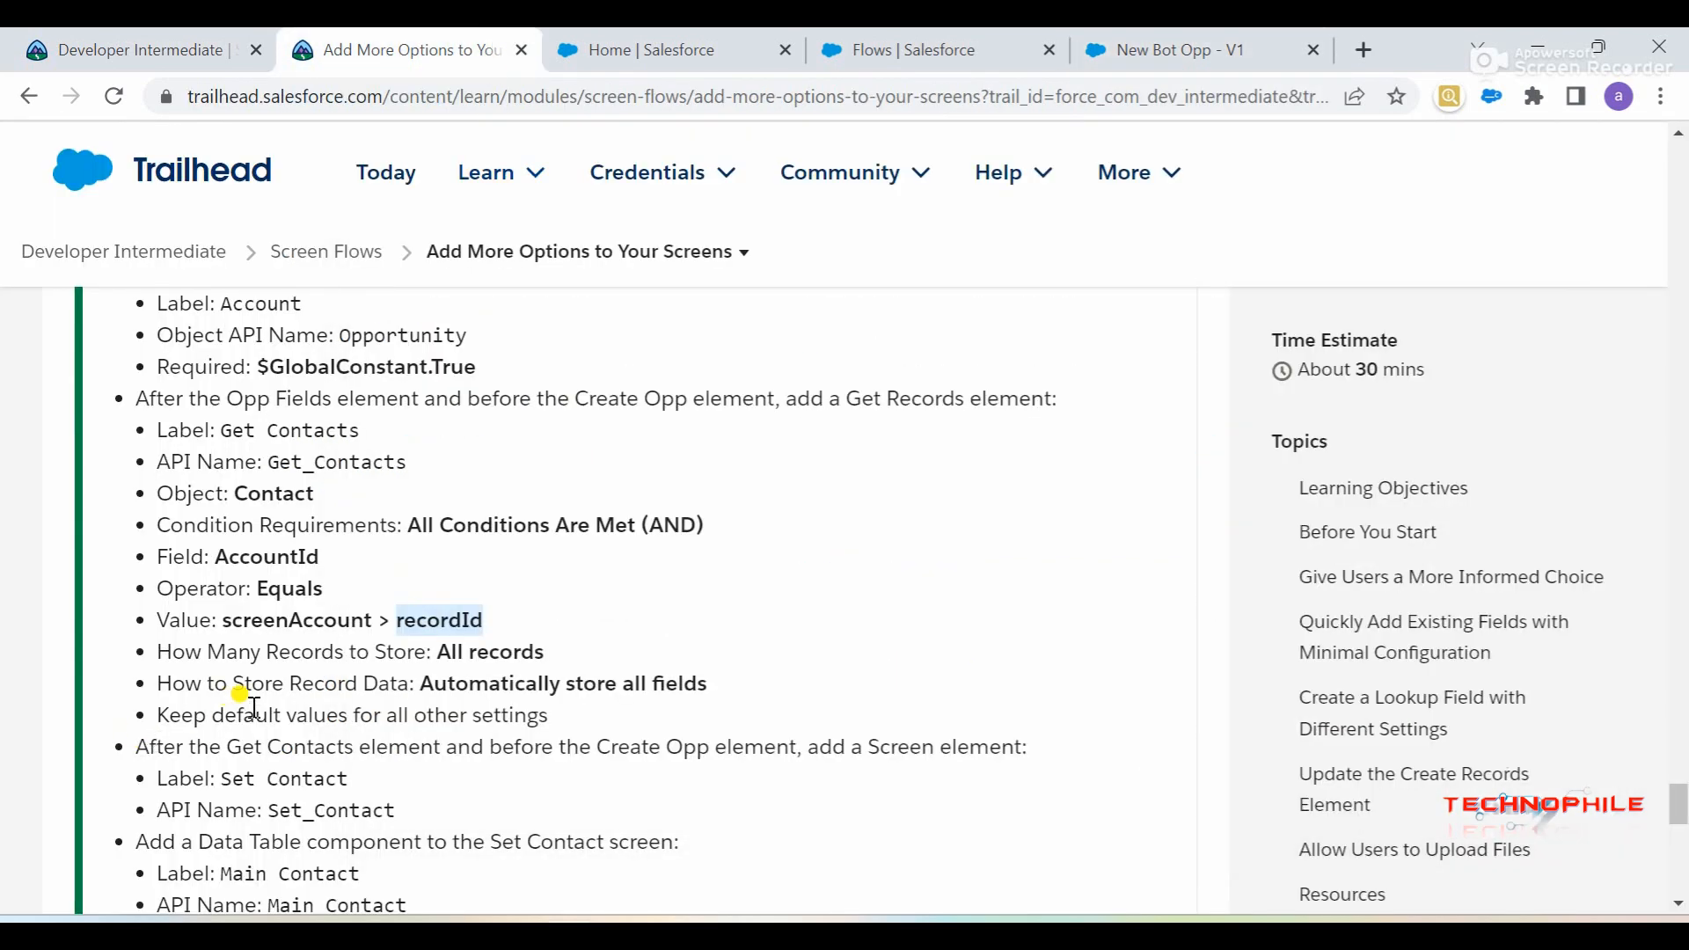
scroll(253, 704, down, 1)
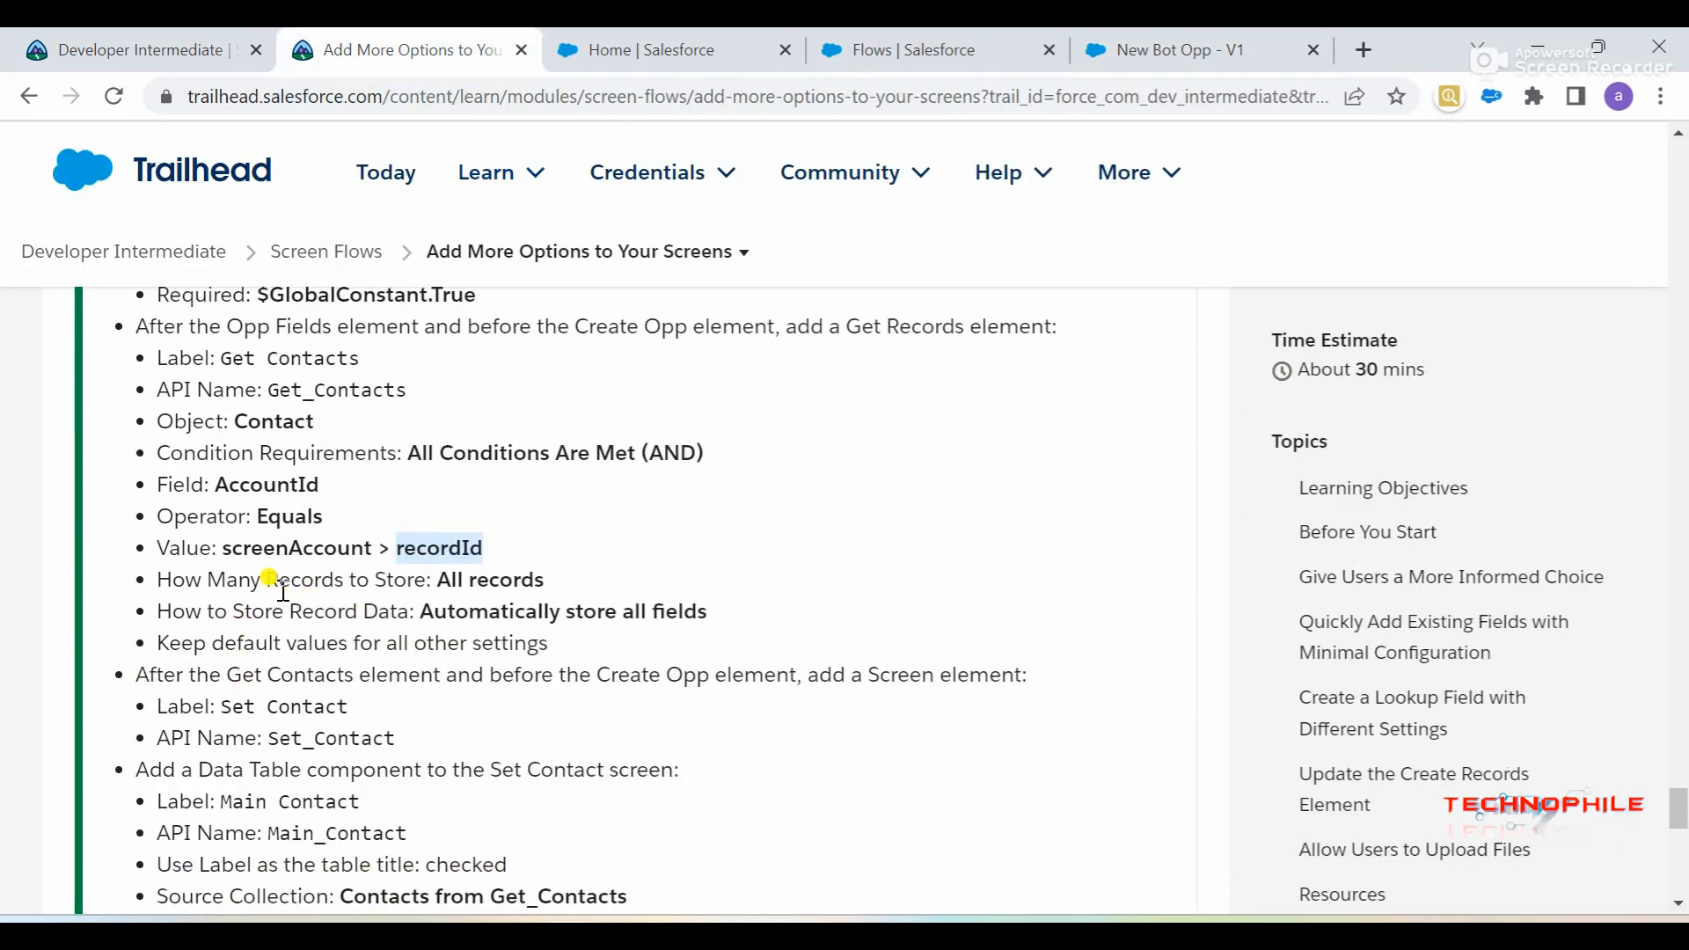
key(ctrl+5)
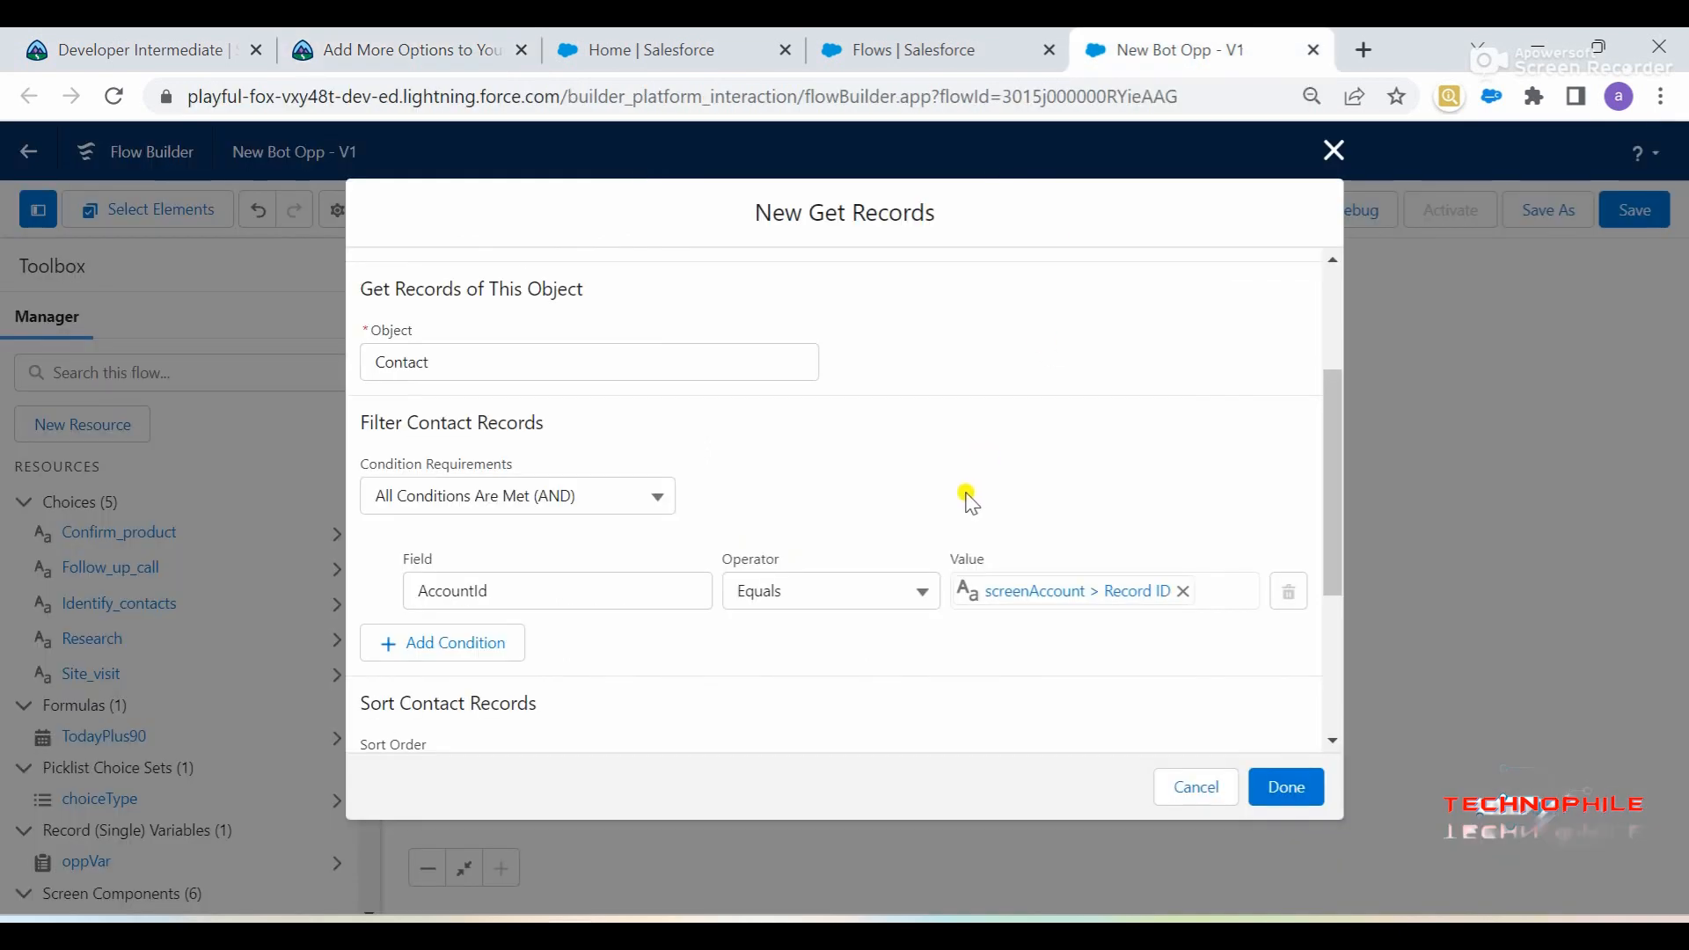
scroll(967, 497, down, 3)
scroll(723, 628, down, 1)
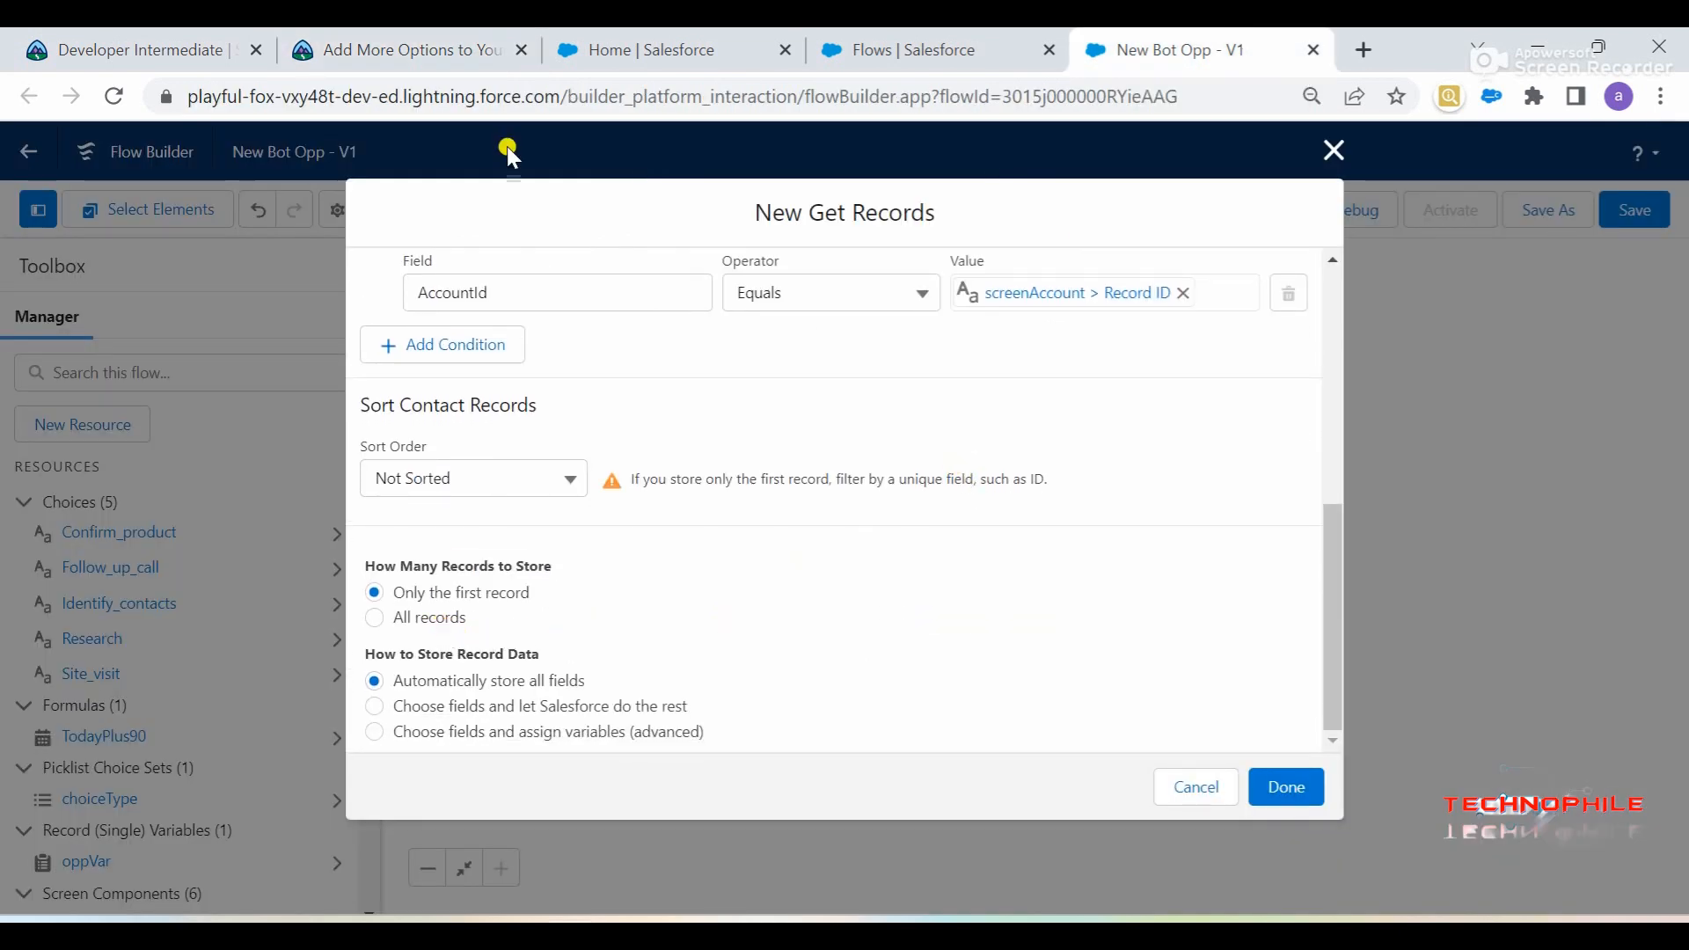
click(462, 37)
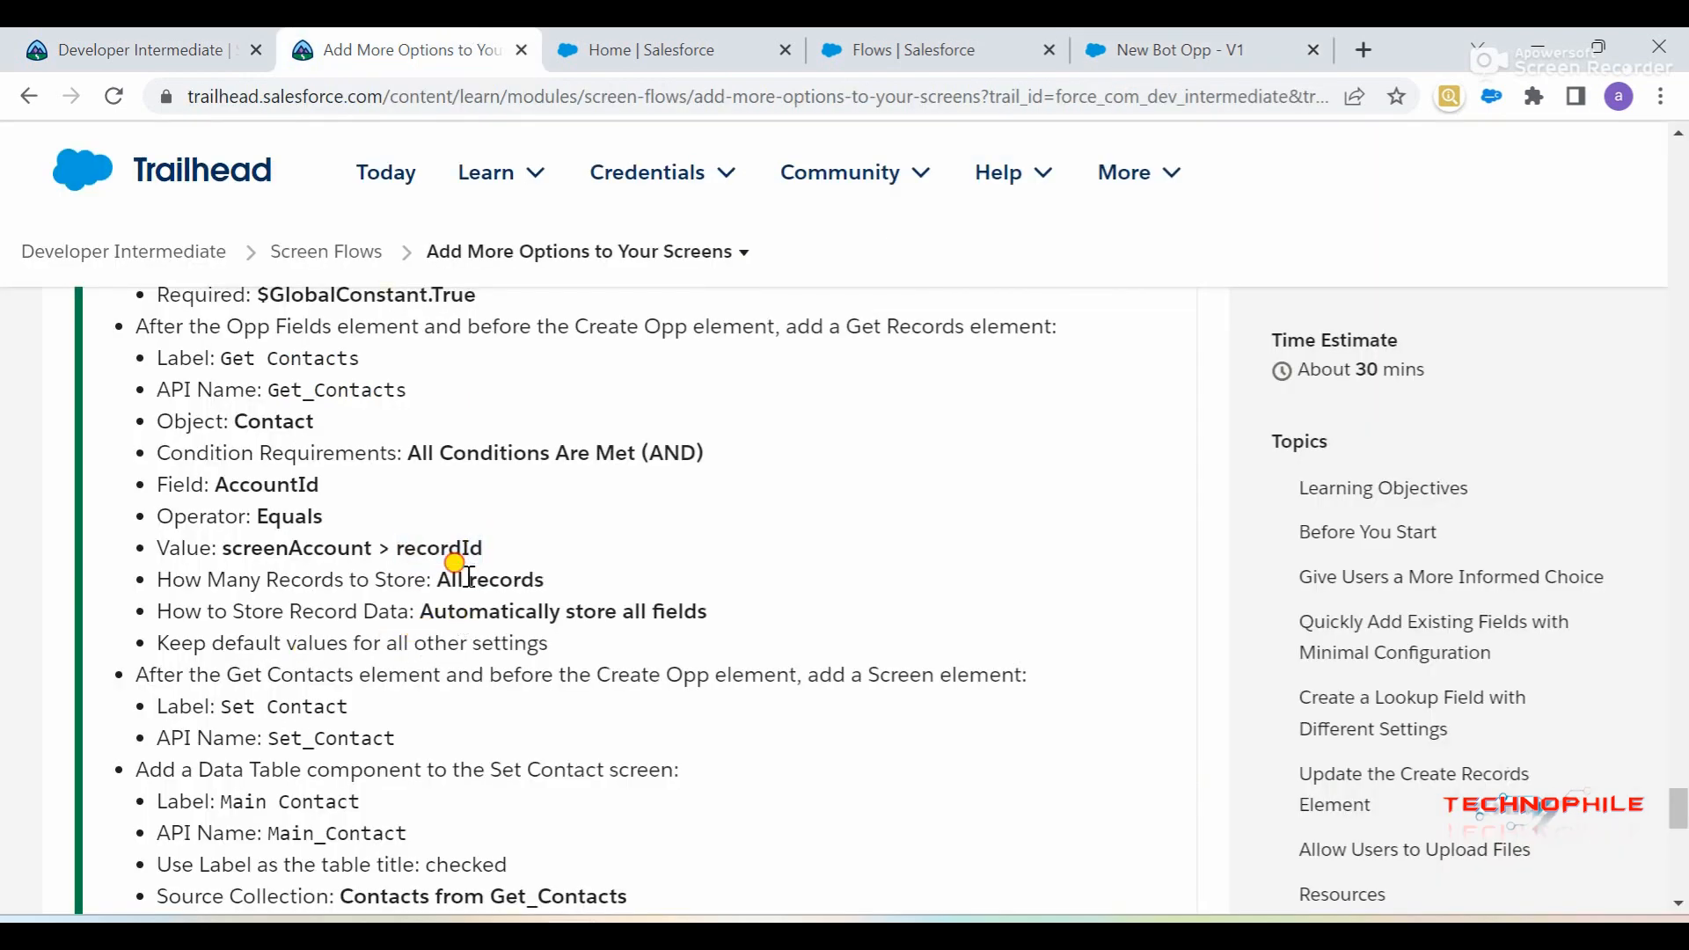
click(1143, 49)
click(445, 620)
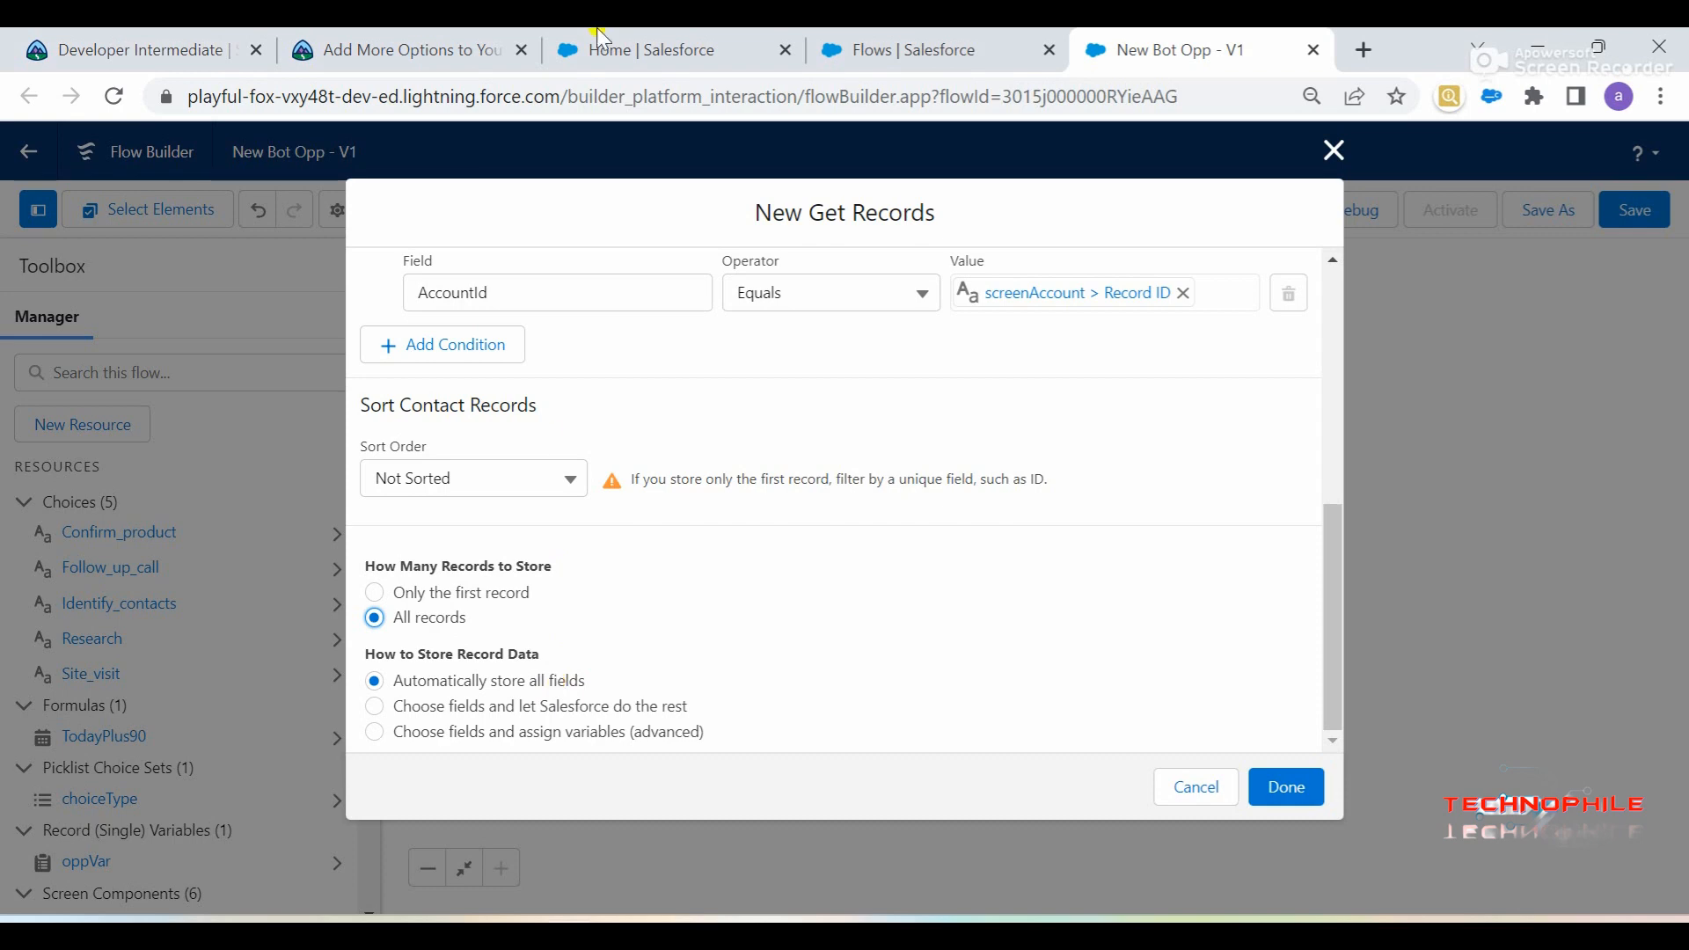
Compare the record data storage option with the challenge instructions, keep Automatically store all fields, and finish the Get Records element
click(414, 49)
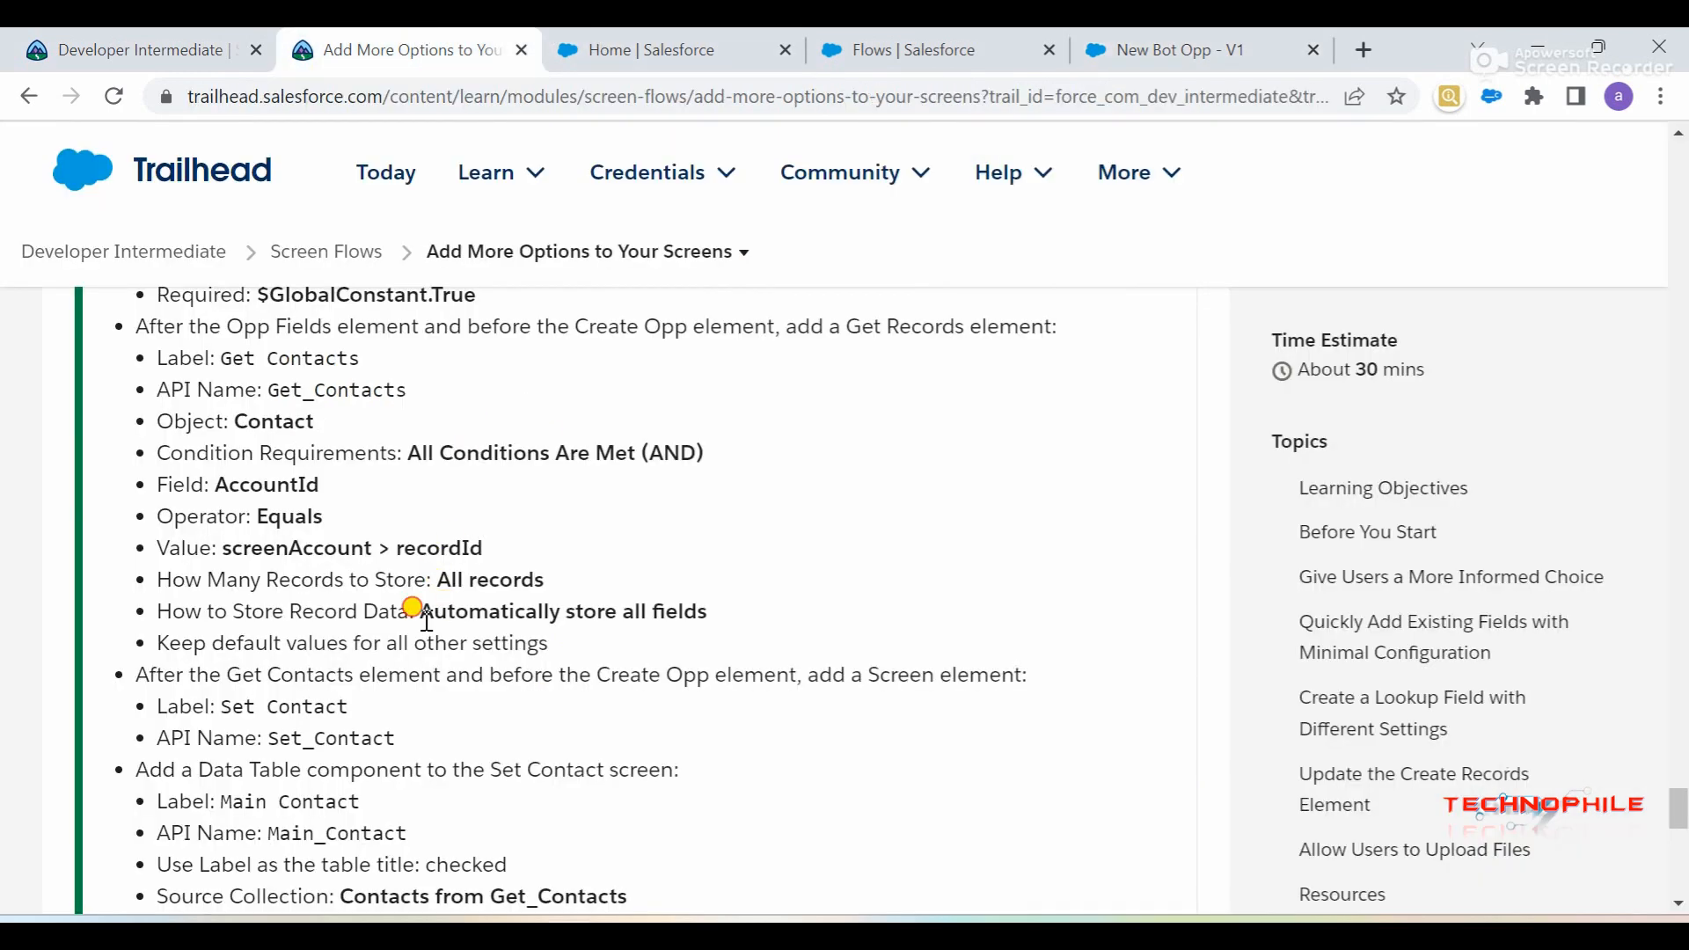
drag(425, 614, 720, 632)
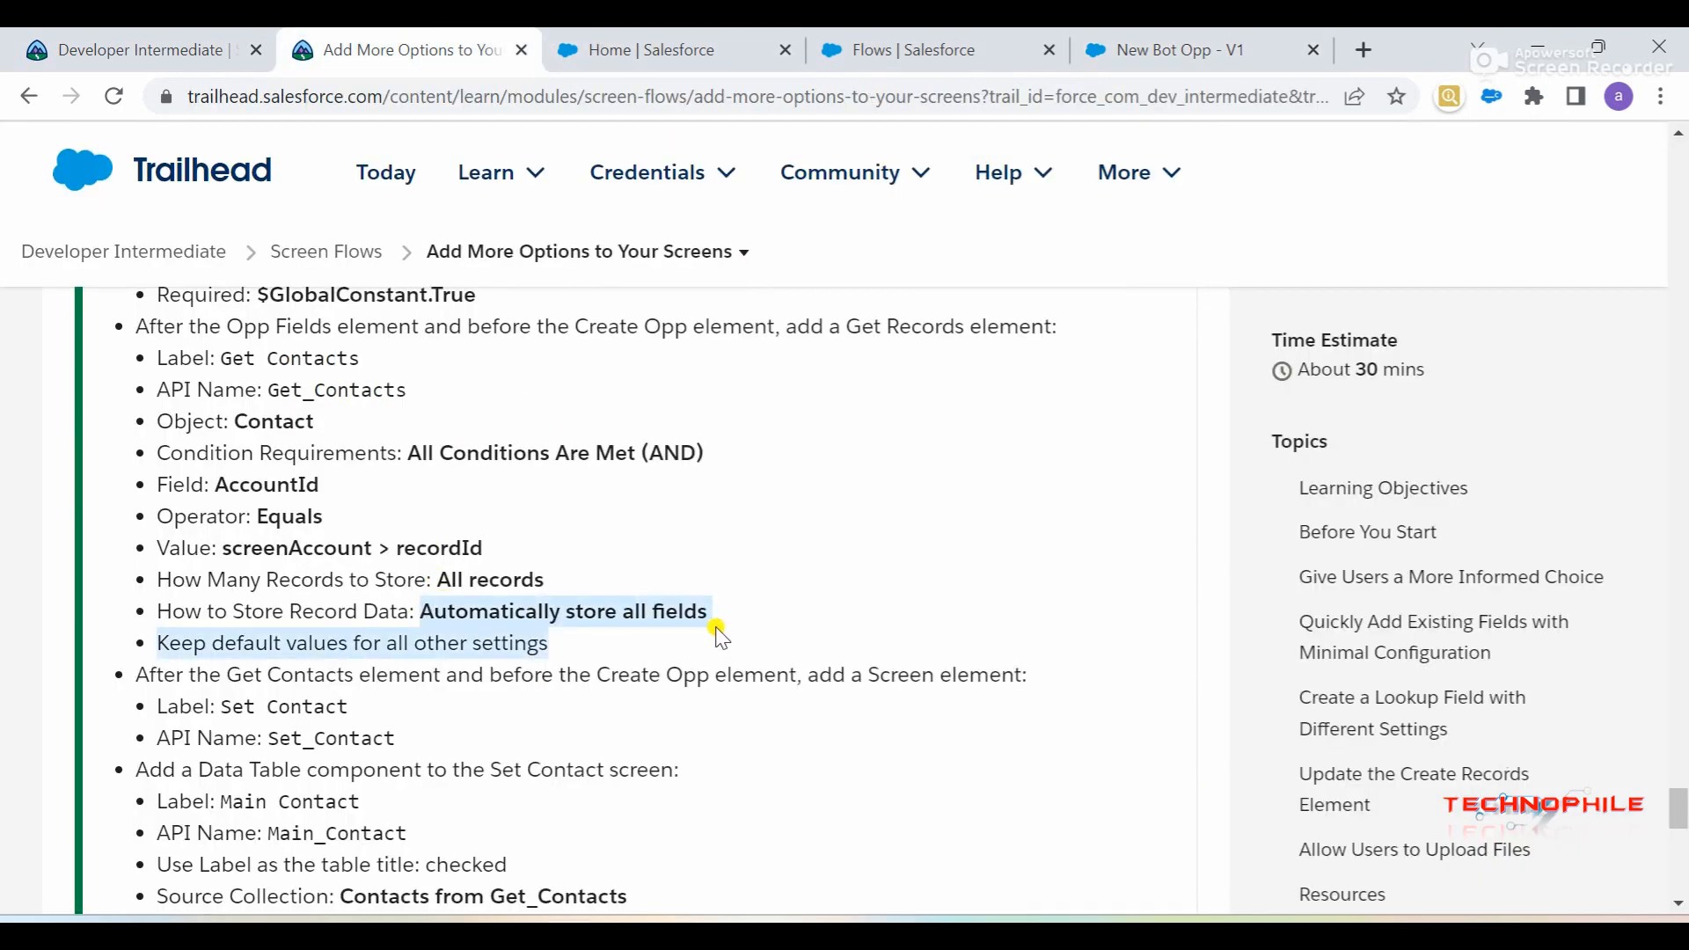
click(1098, 61)
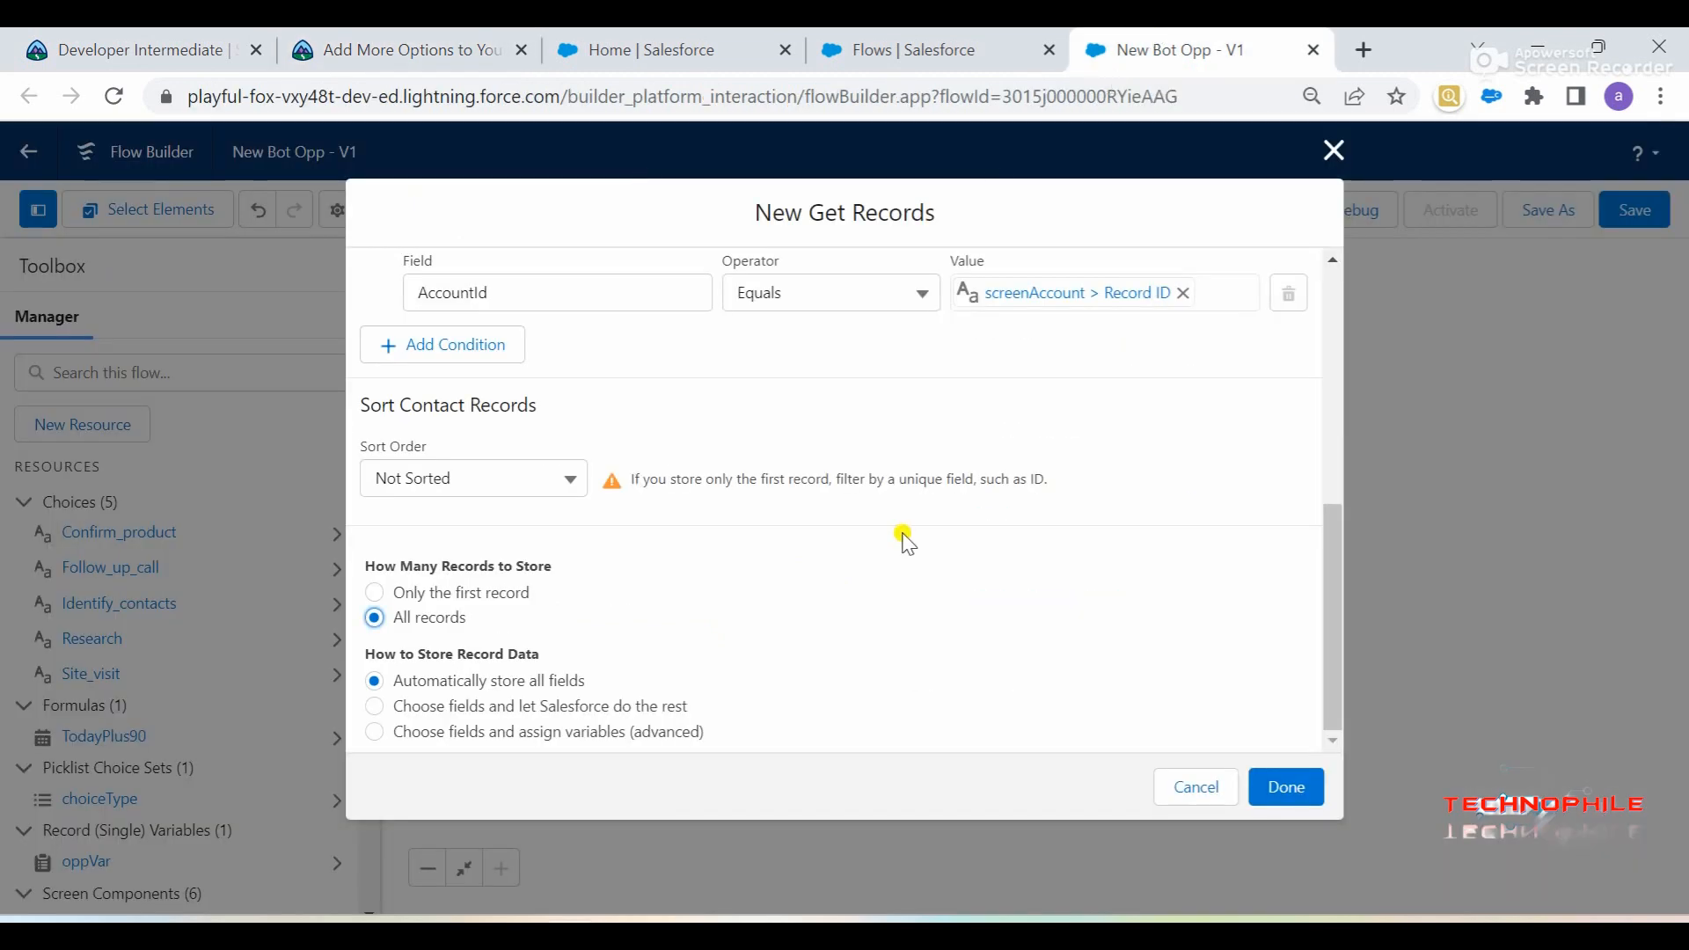
click(1285, 786)
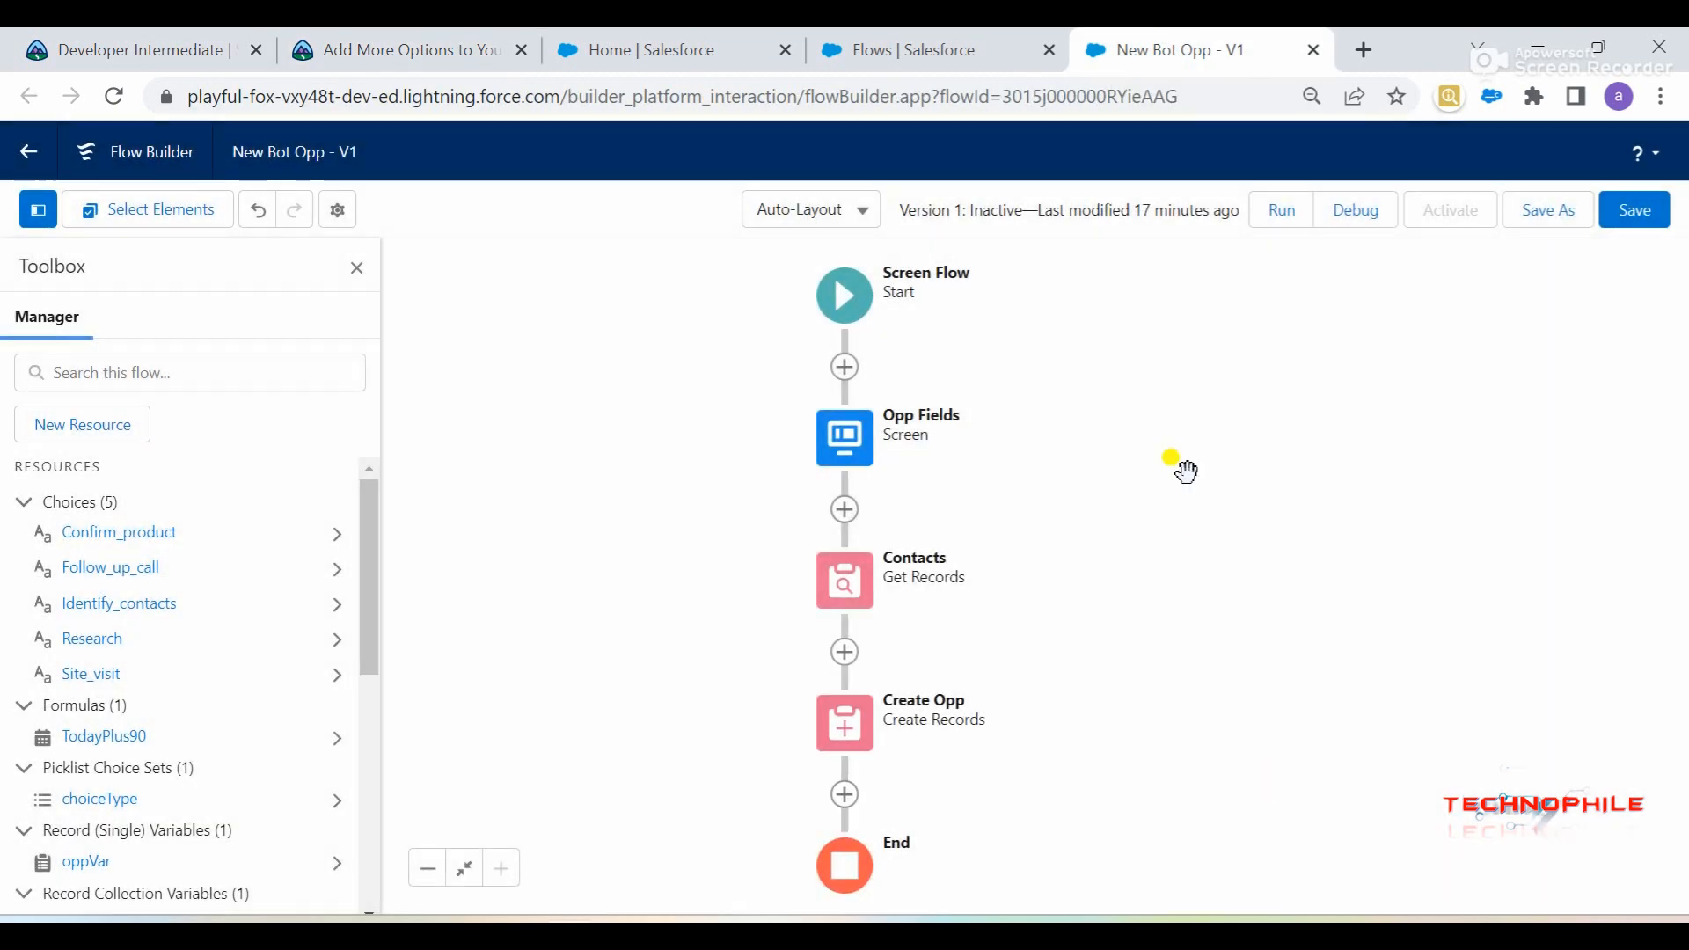
Copy the full label Get Contacts from the challenge instructions and return to the flow
click(352, 44)
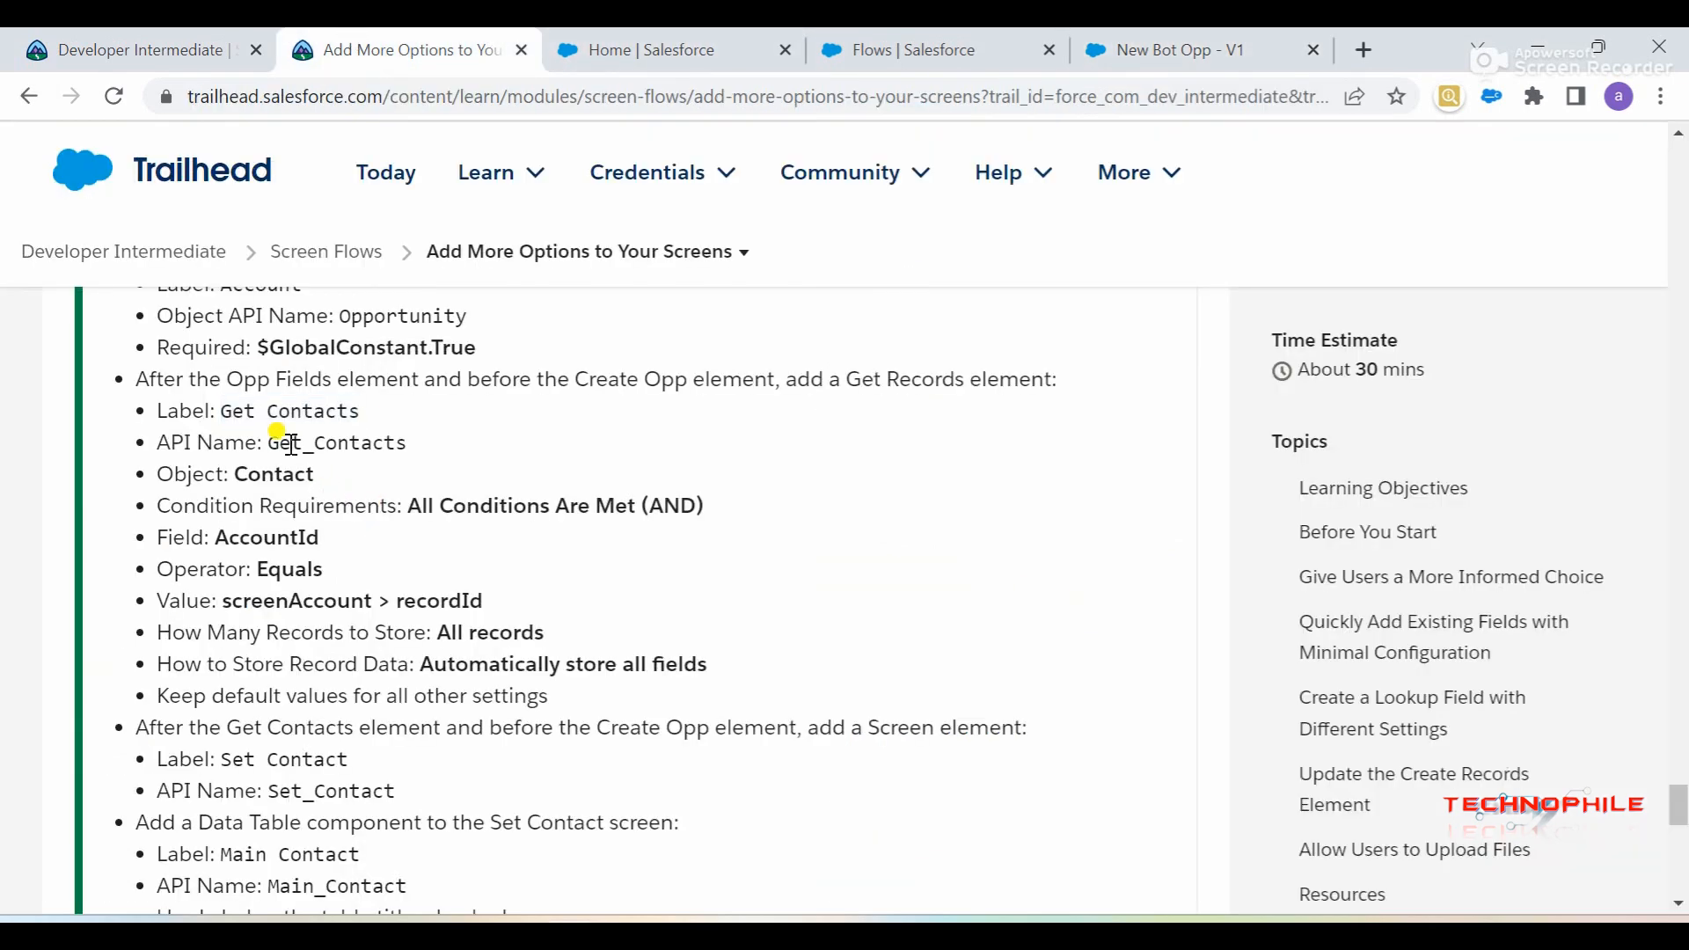
drag(221, 411, 383, 429)
key(ctrl+c)
click(1170, 49)
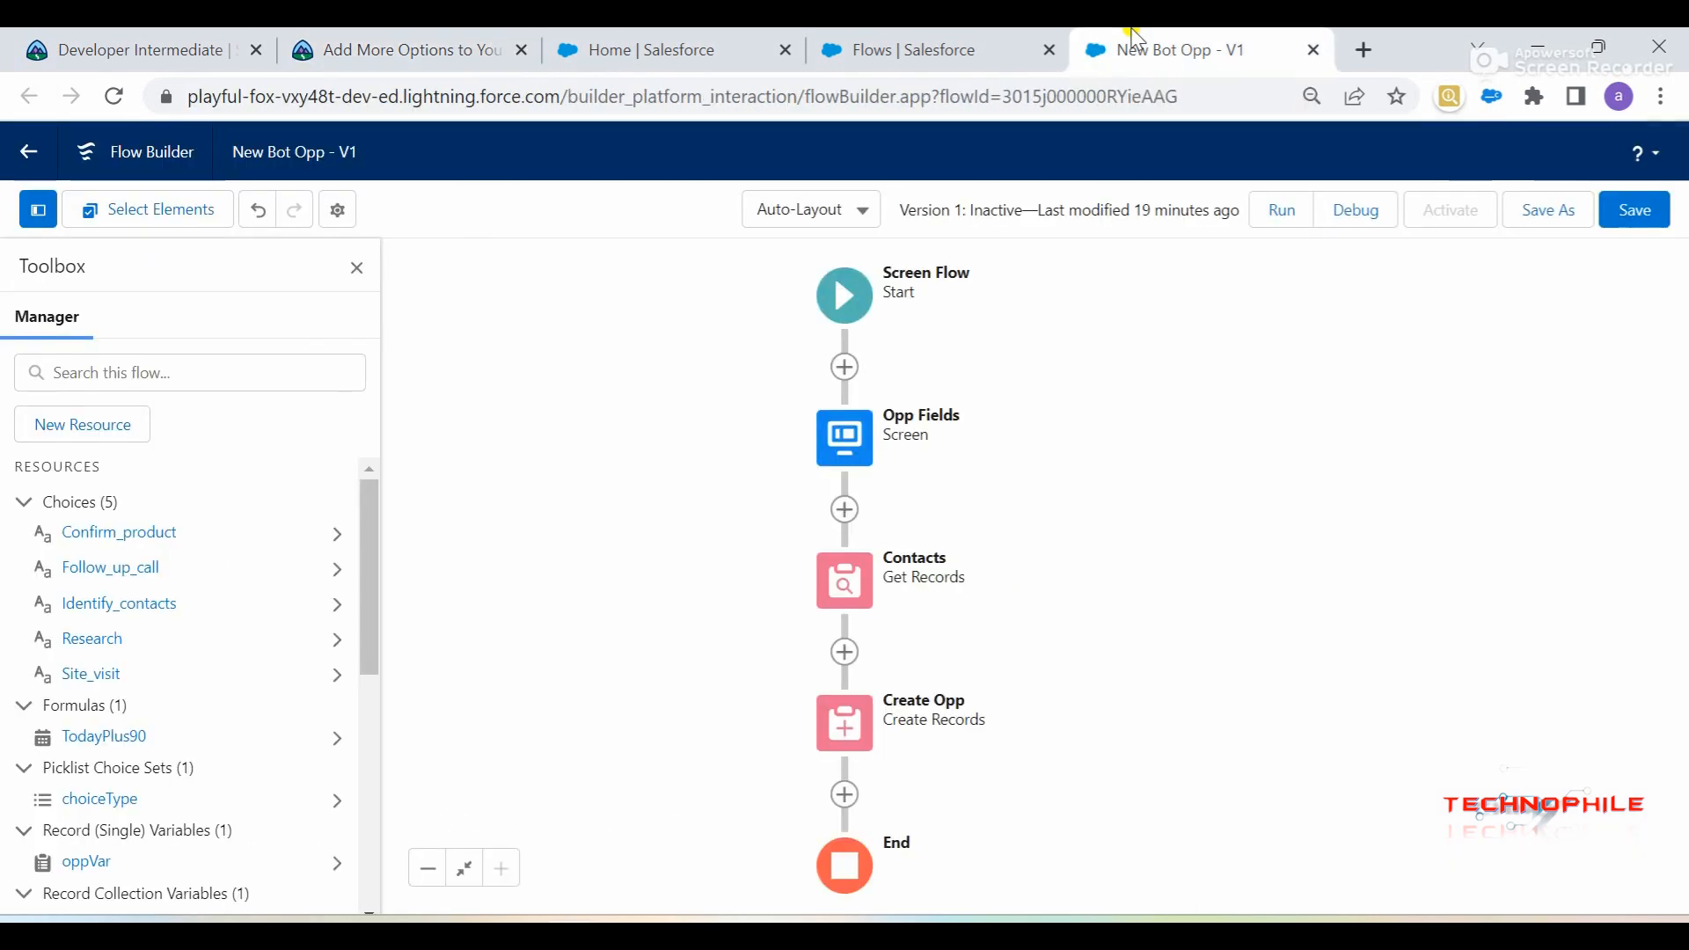
Edit the Contacts Get Records element, replace its label with Get Contacts, and finish editing it
click(859, 600)
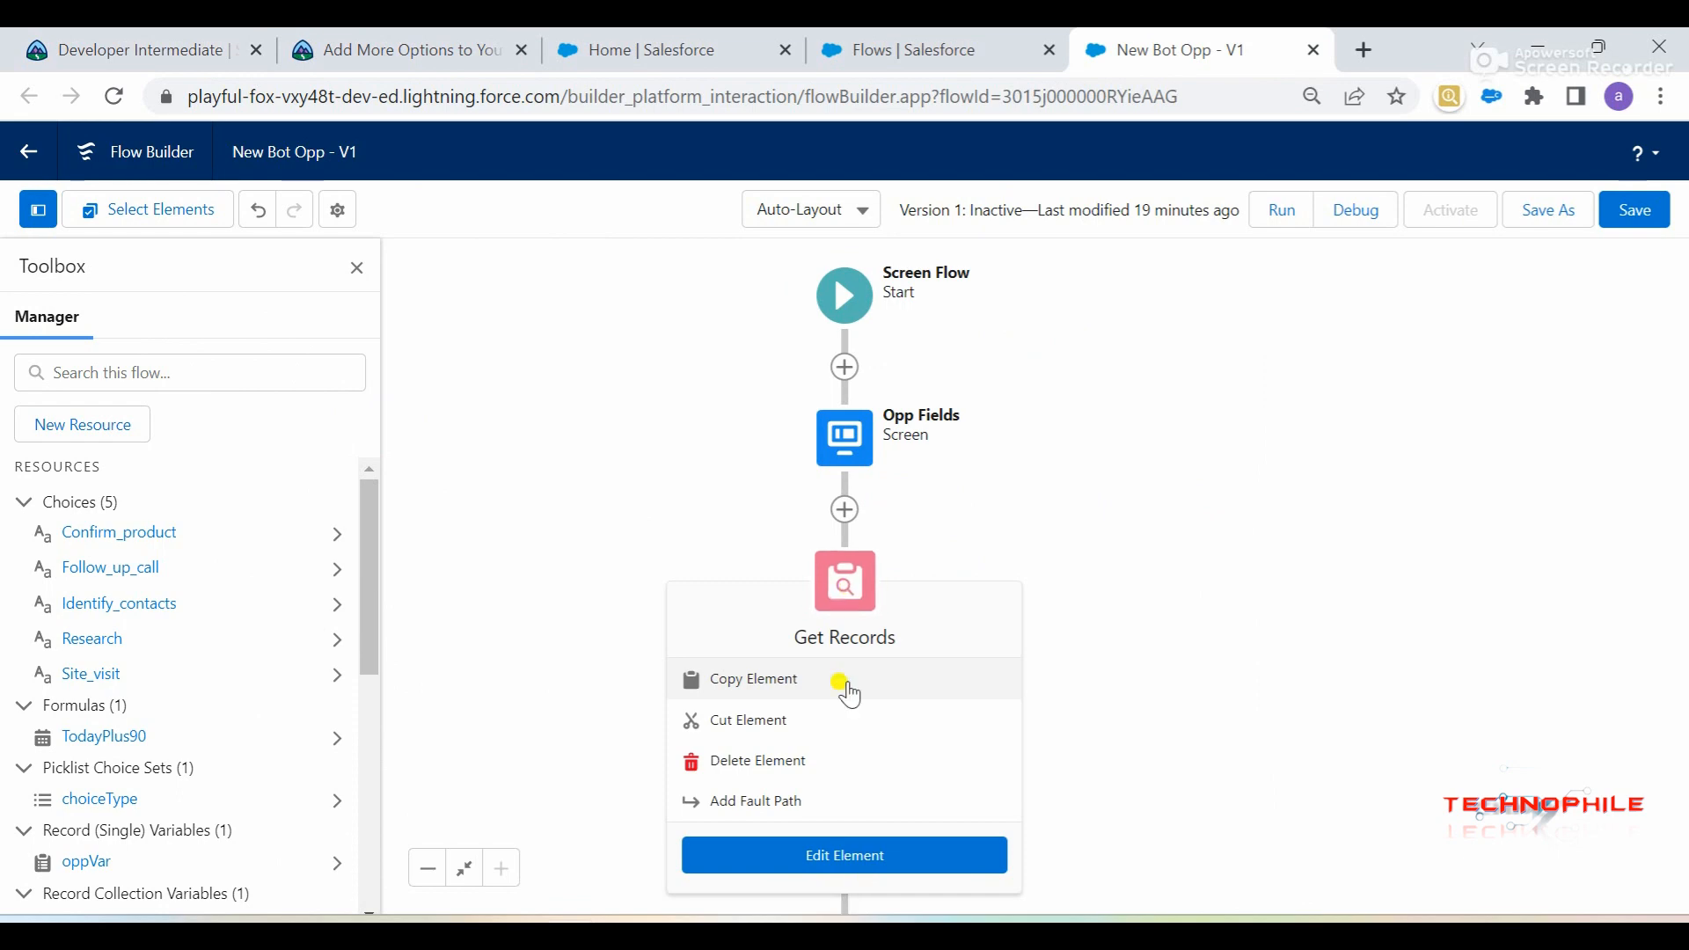
click(818, 853)
click(571, 431)
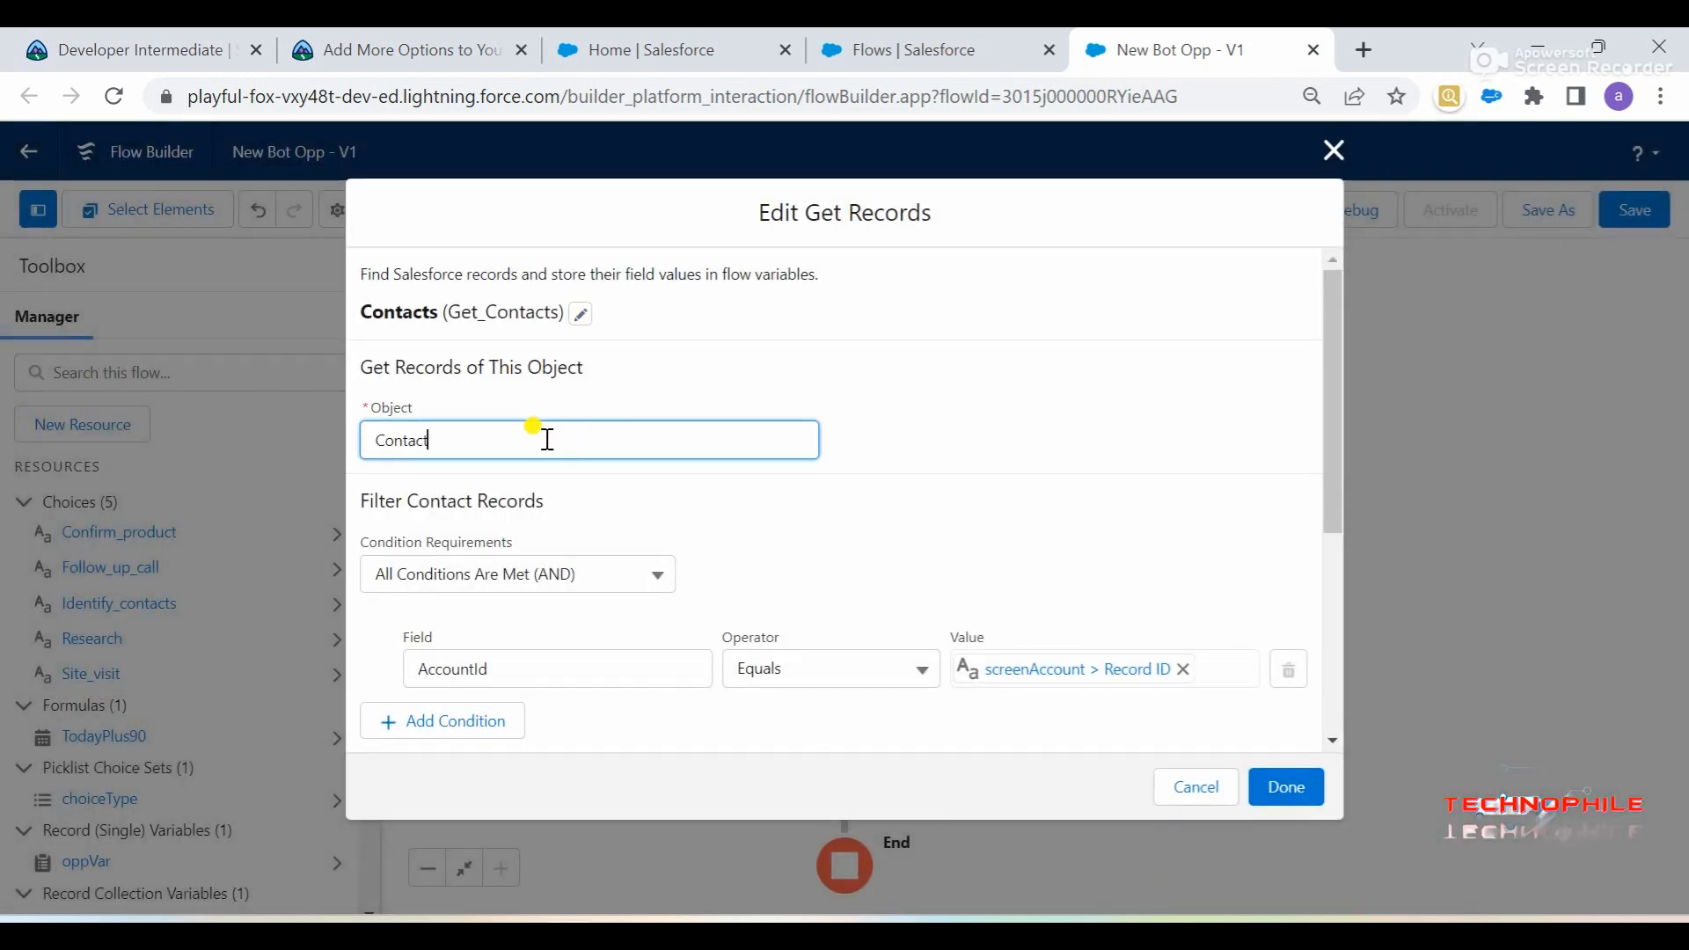
click(875, 332)
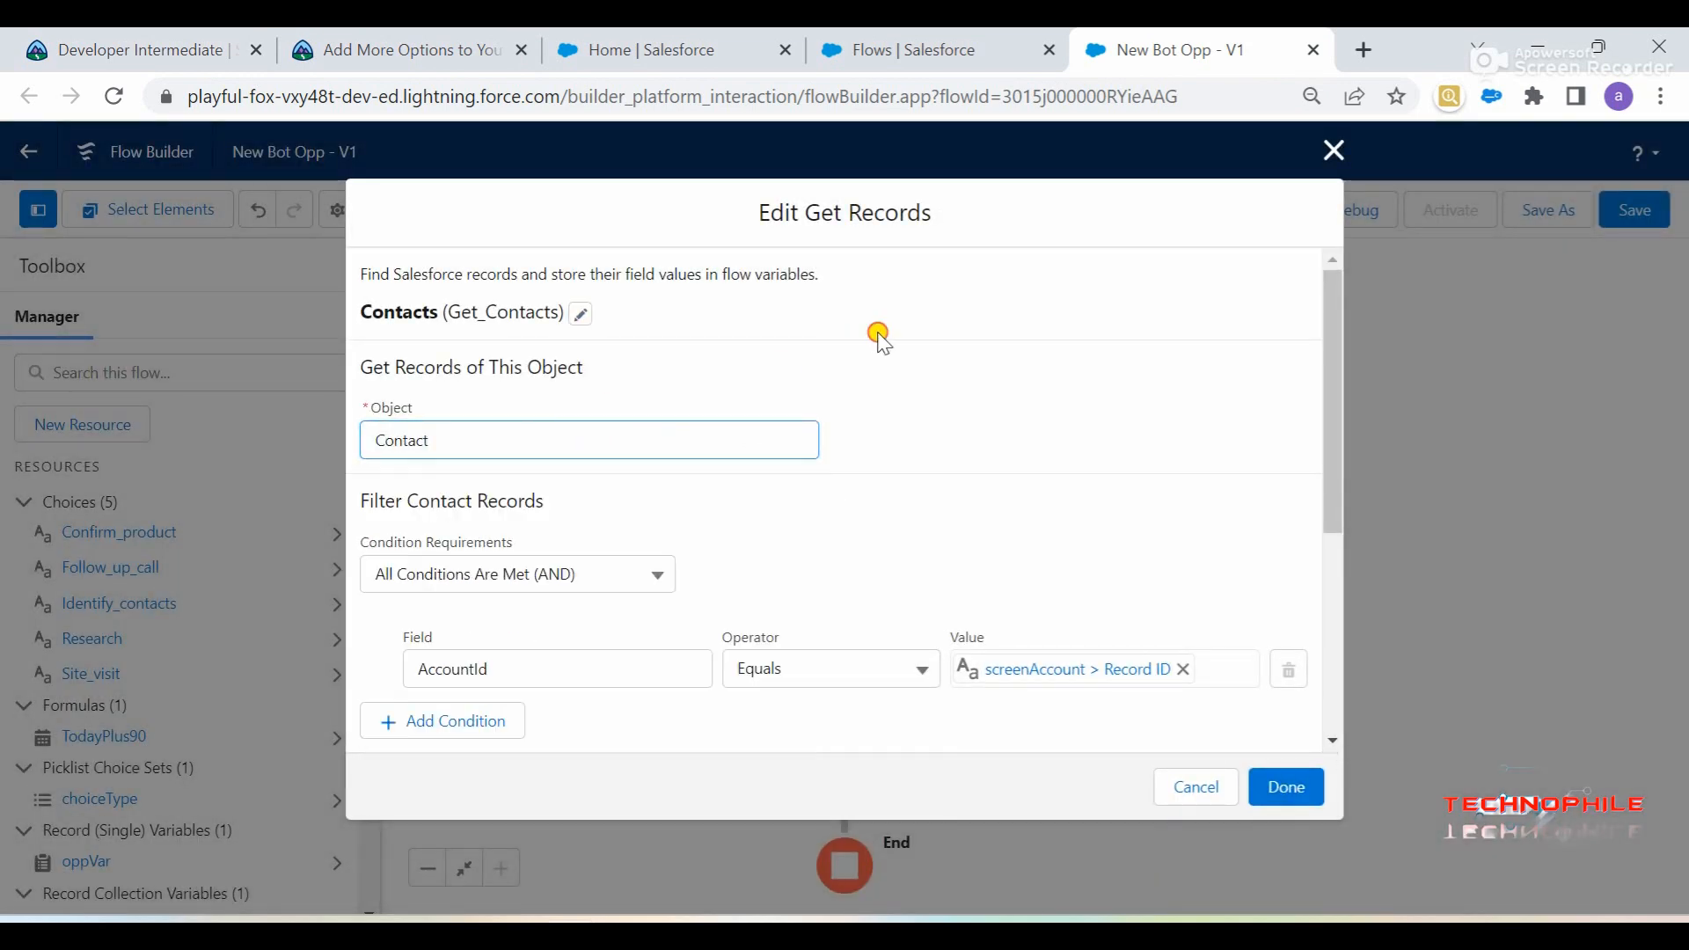
click(579, 314)
click(577, 353)
key(ctrl+a)
key(BackSpace)
key(ctrl+v)
click(801, 438)
click(1095, 624)
click(1271, 805)
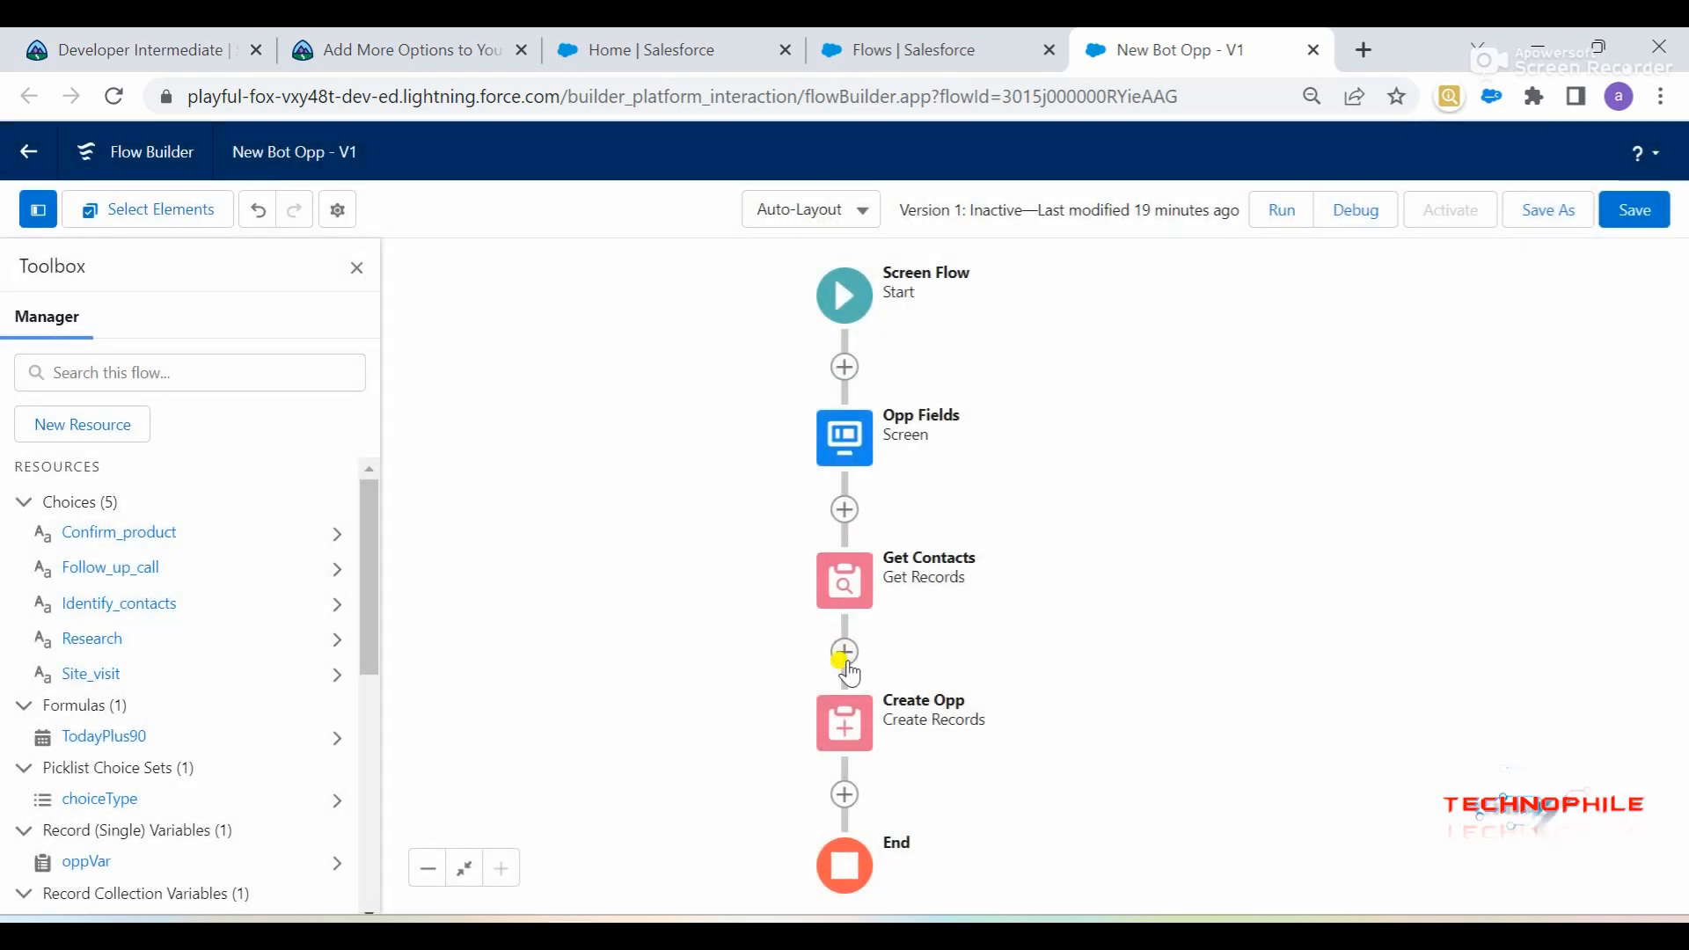
Add a Screen element between Get Contacts and Create Opp, labelled Set Contact as given in the challenge instructions
click(845, 653)
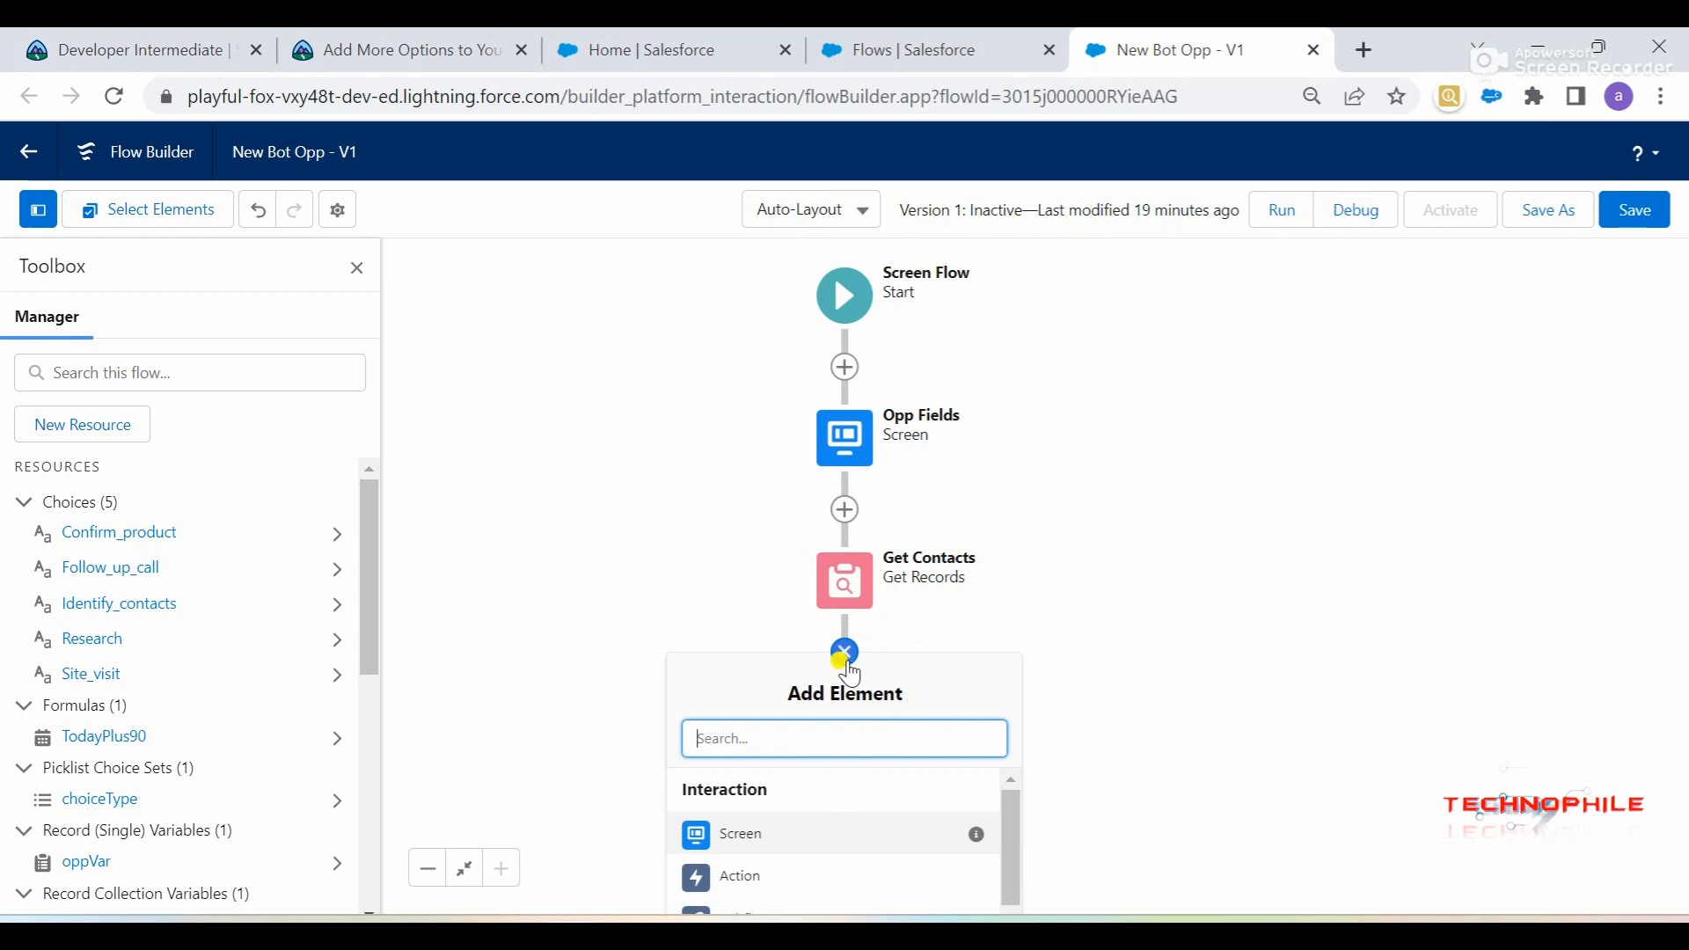
click(737, 844)
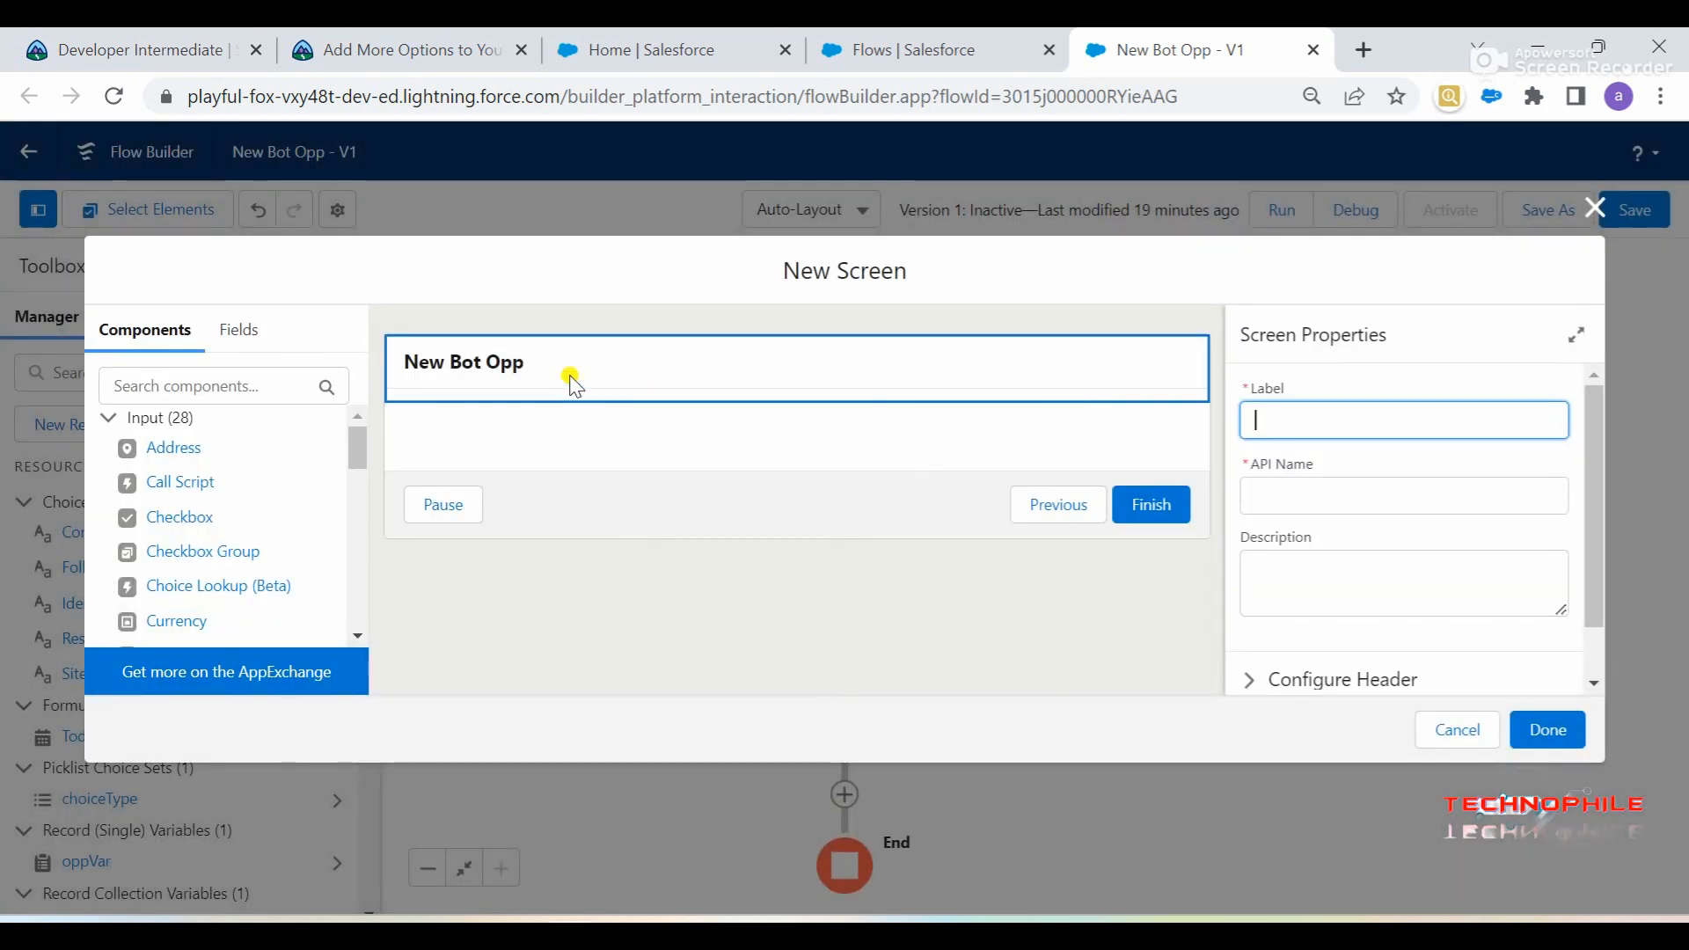
click(404, 49)
scroll(356, 714, down, 3)
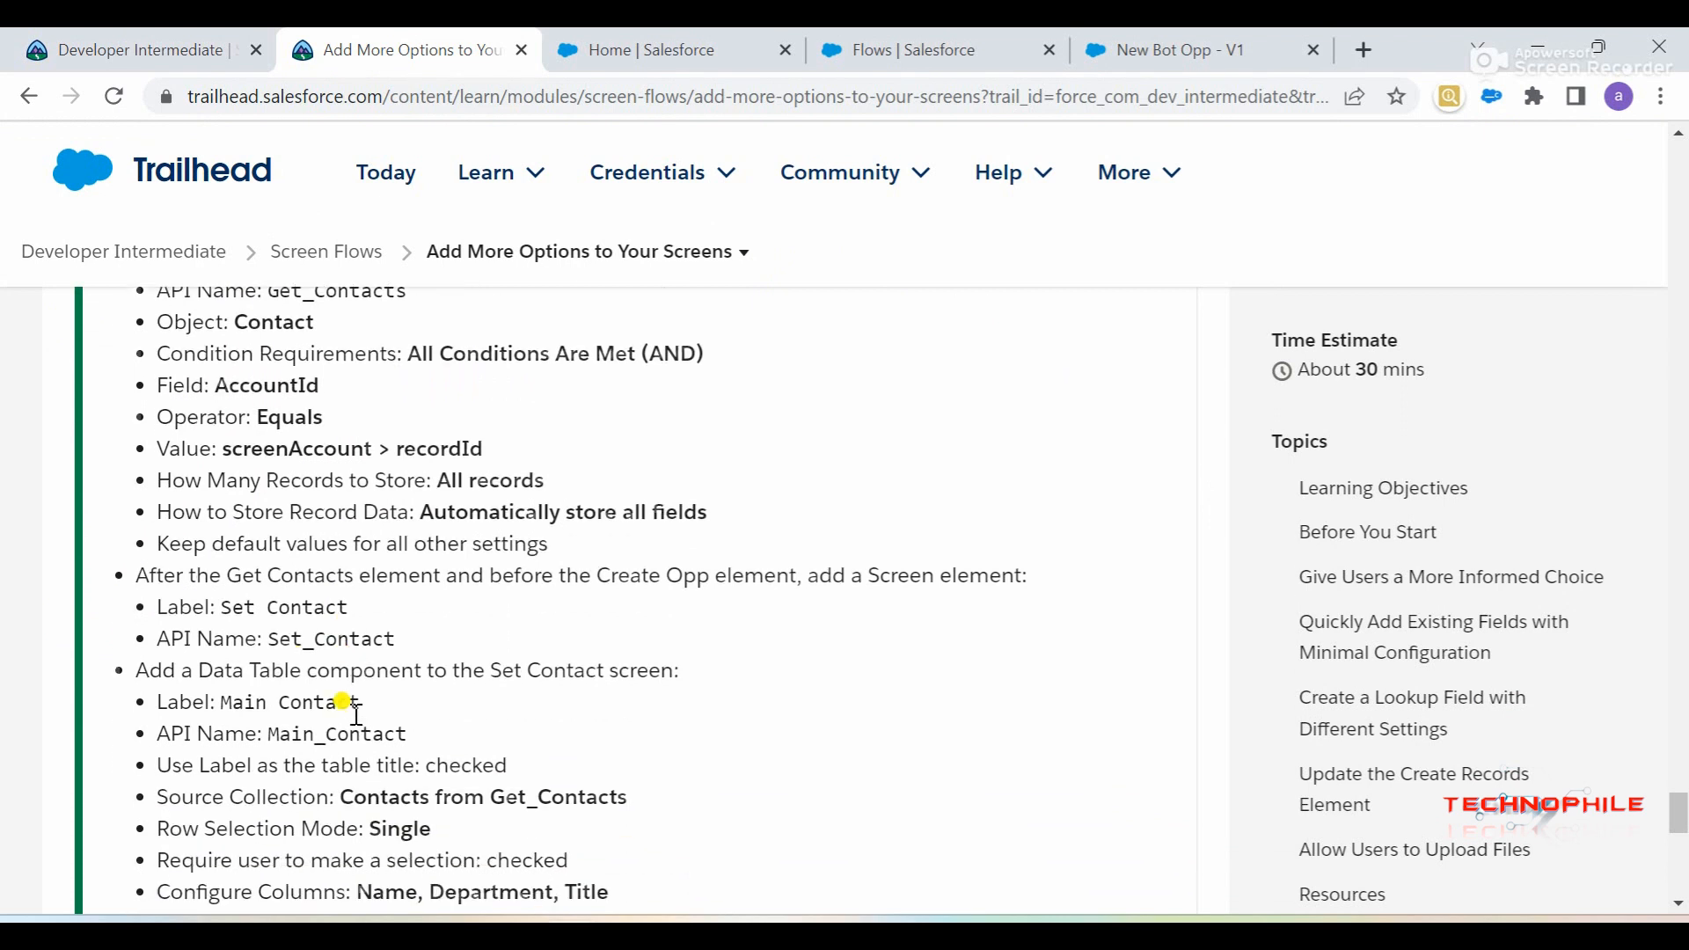
scroll(338, 624, down, 1)
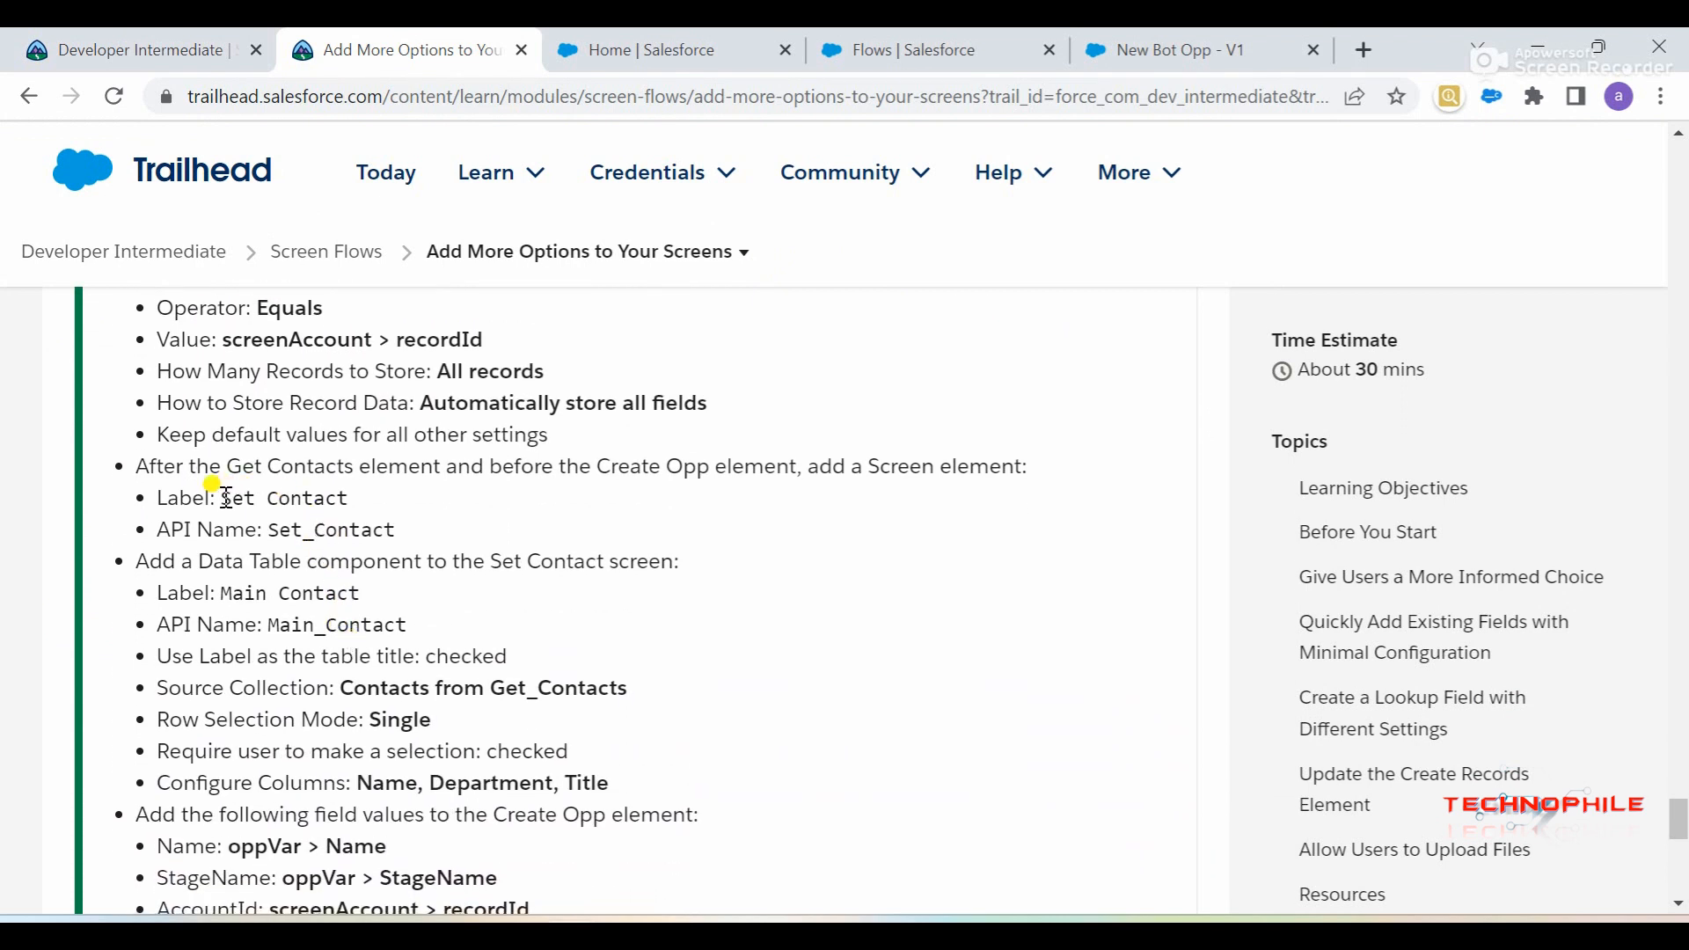
drag(223, 498, 359, 496)
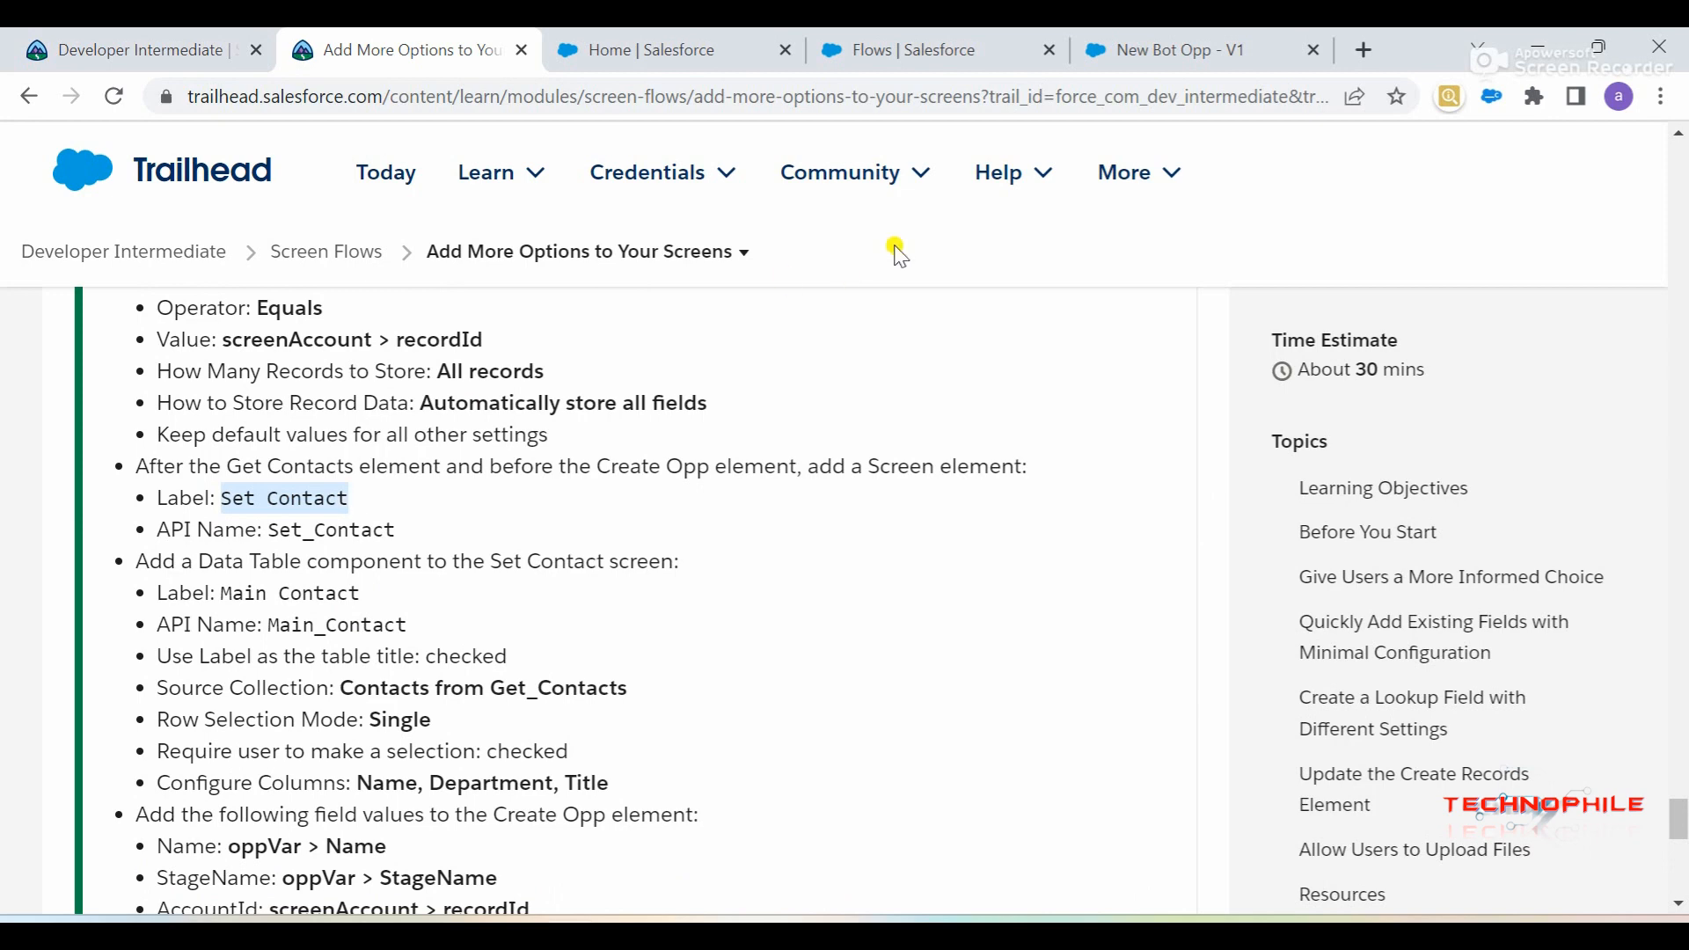
click(1165, 49)
click(1297, 419)
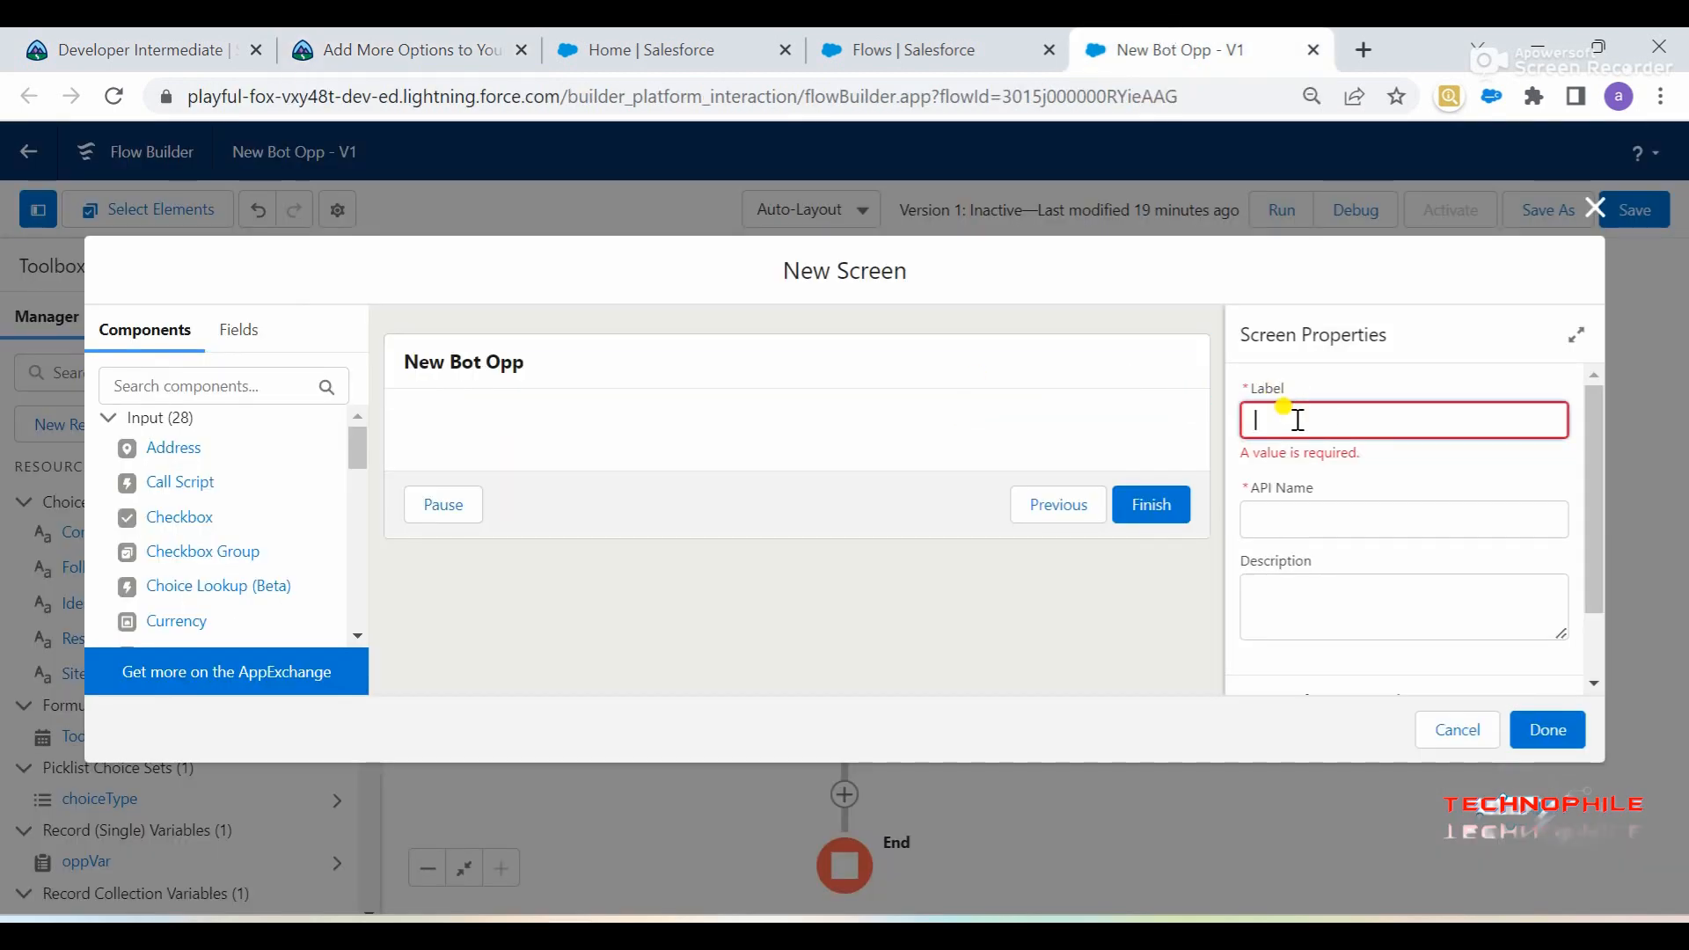
click(1359, 503)
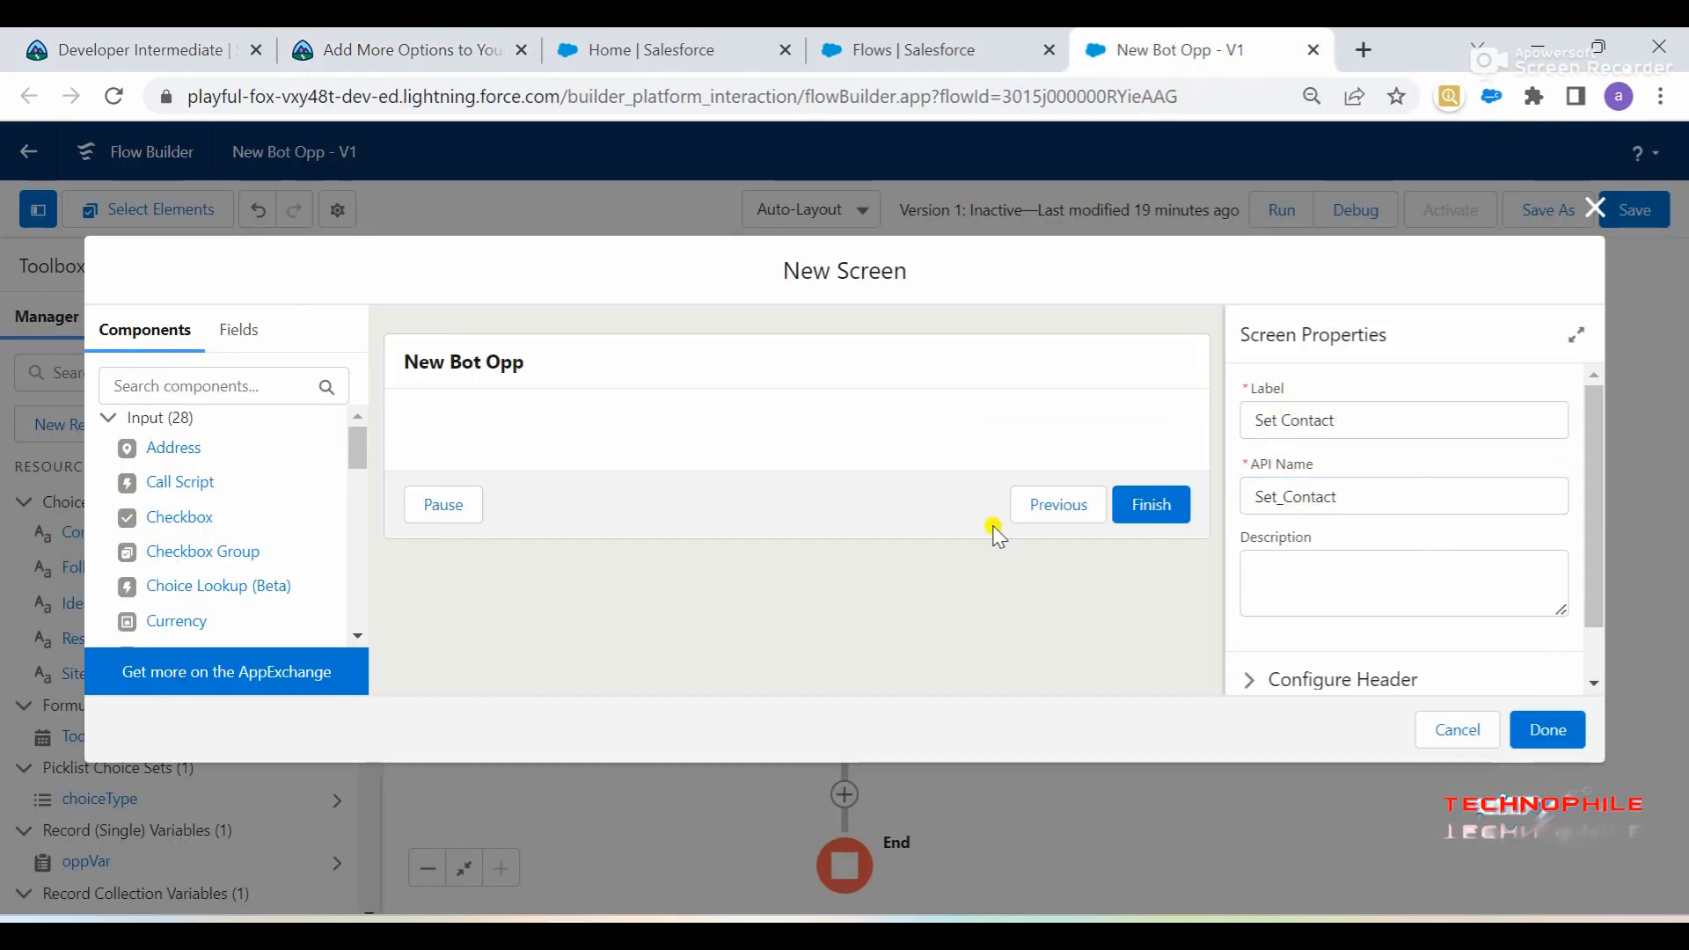
Find the Data Table component and add it to the Set Contact screen
click(234, 385)
text(data)
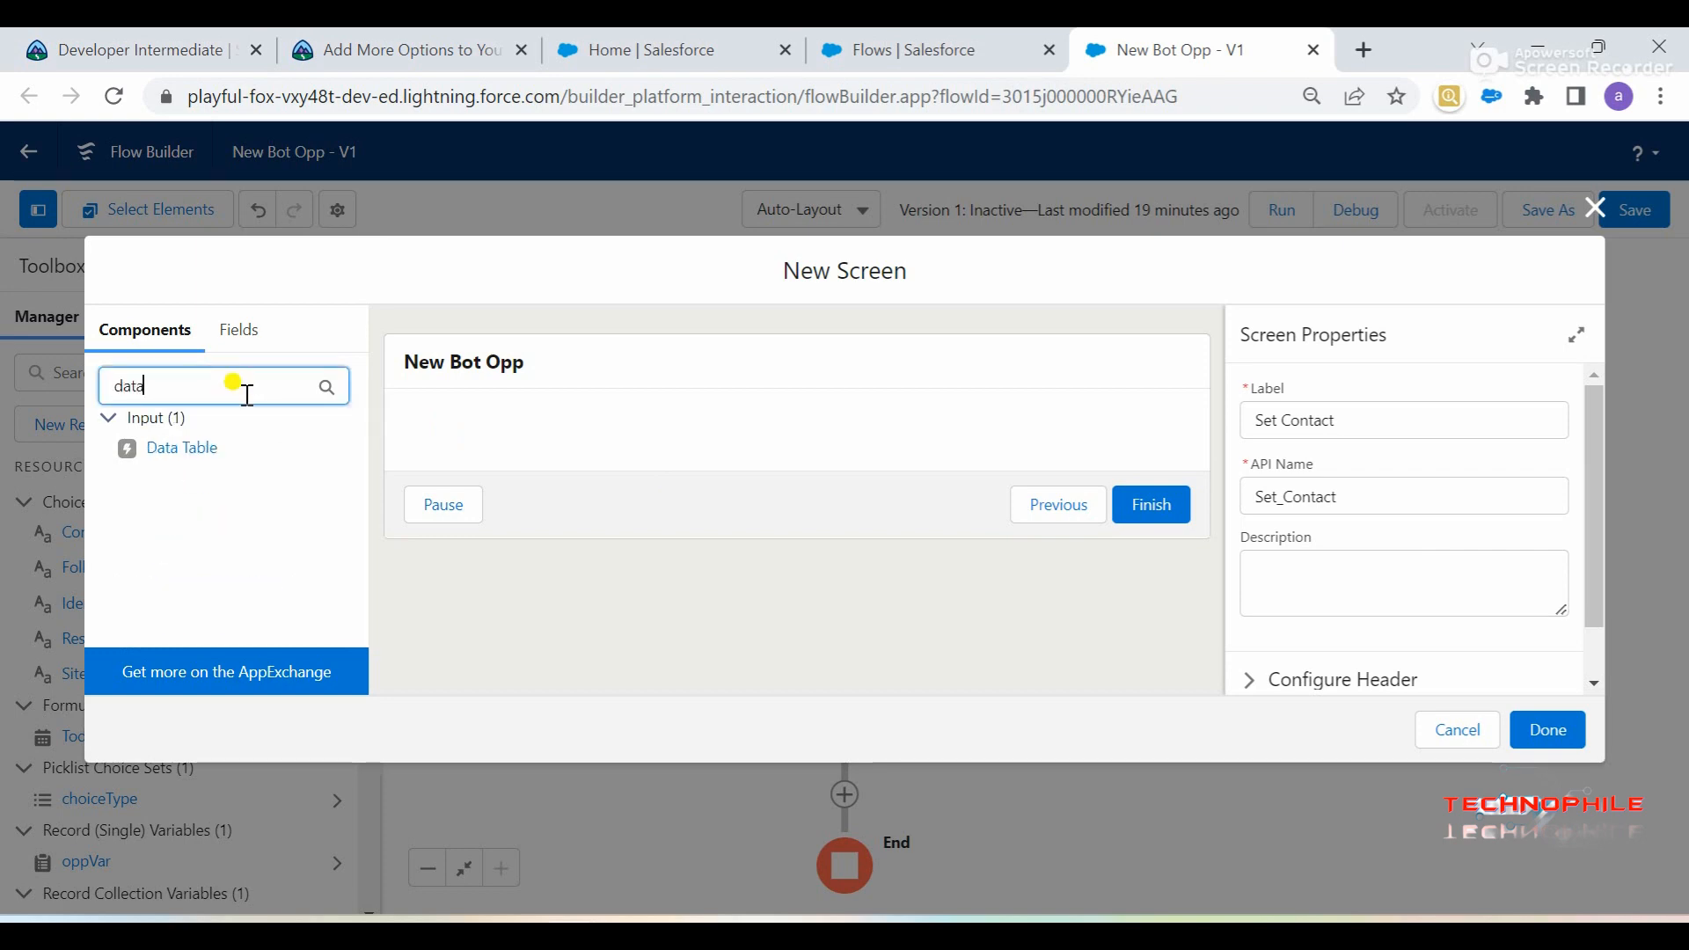
click(185, 447)
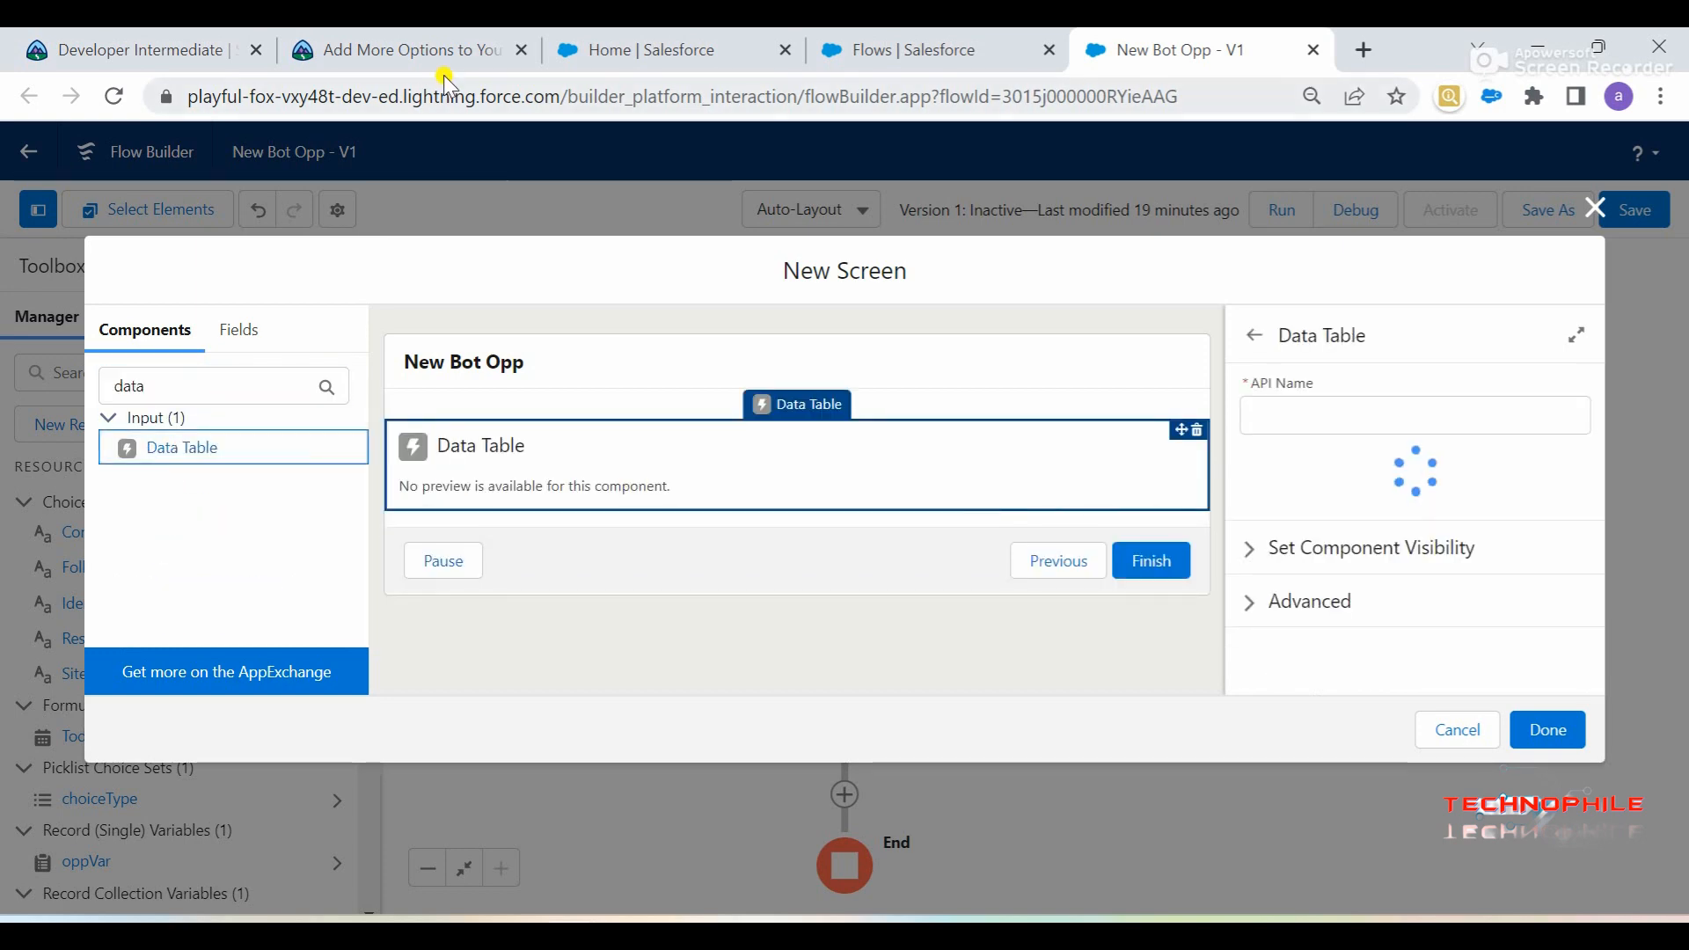
Copy the data table label from the challenge instructions and set the component's label to Main Contact
click(412, 51)
drag(221, 592, 358, 595)
key(ctrl+c)
click(1135, 39)
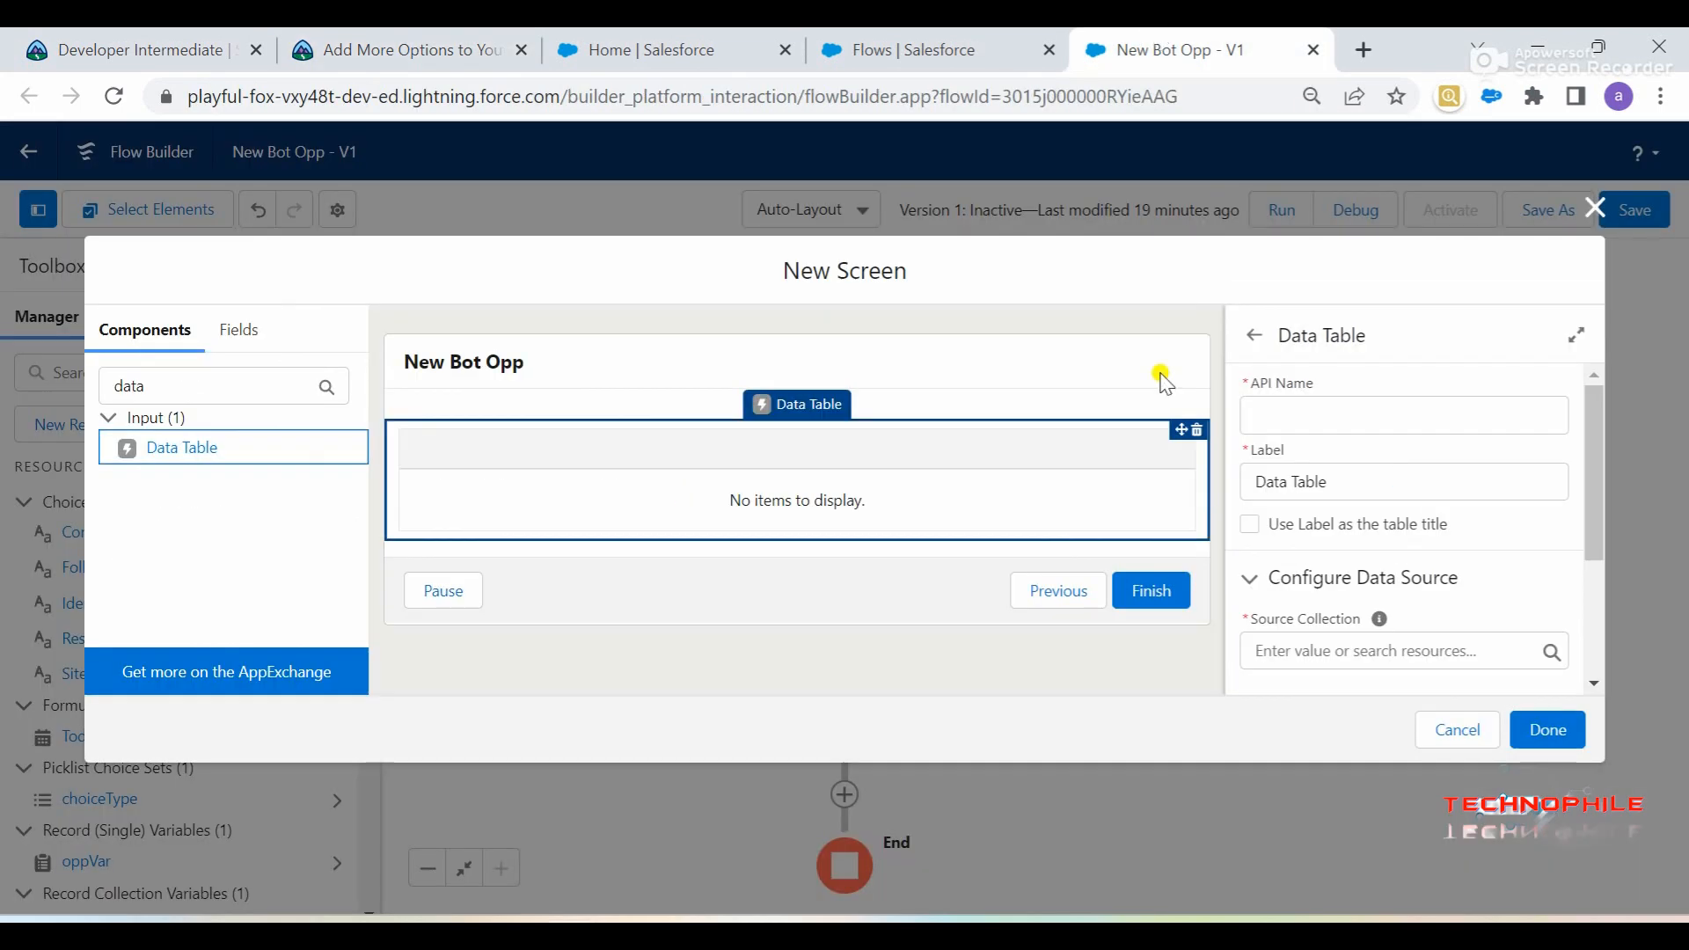
click(1271, 416)
key(ctrl+v)
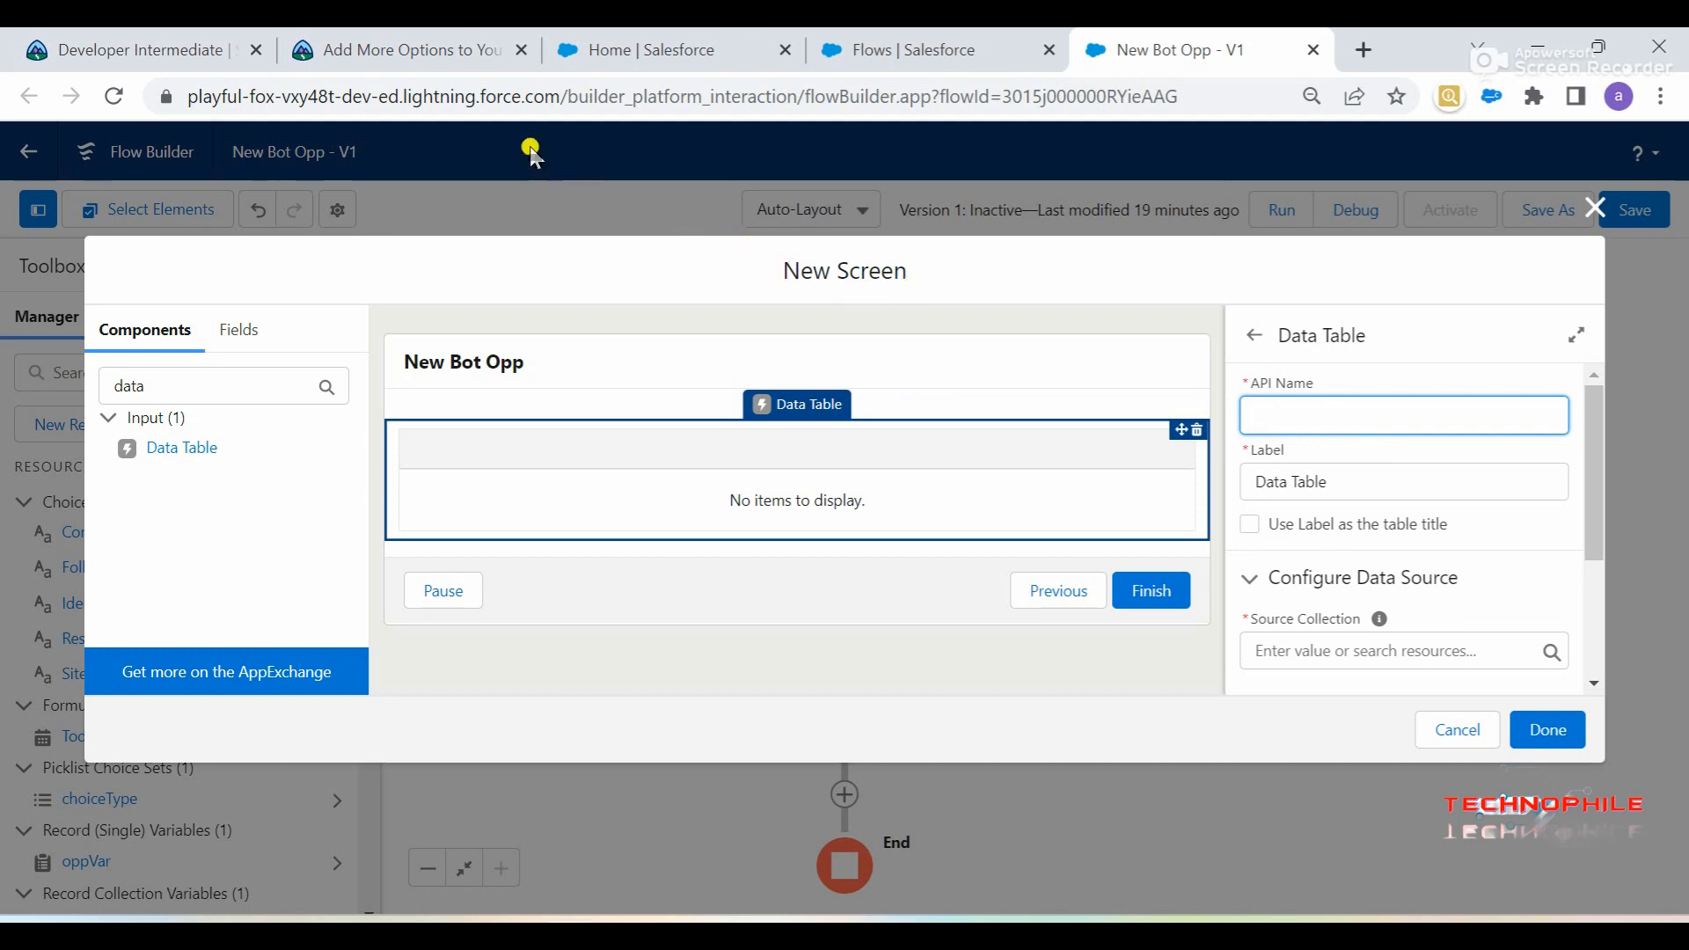
click(404, 49)
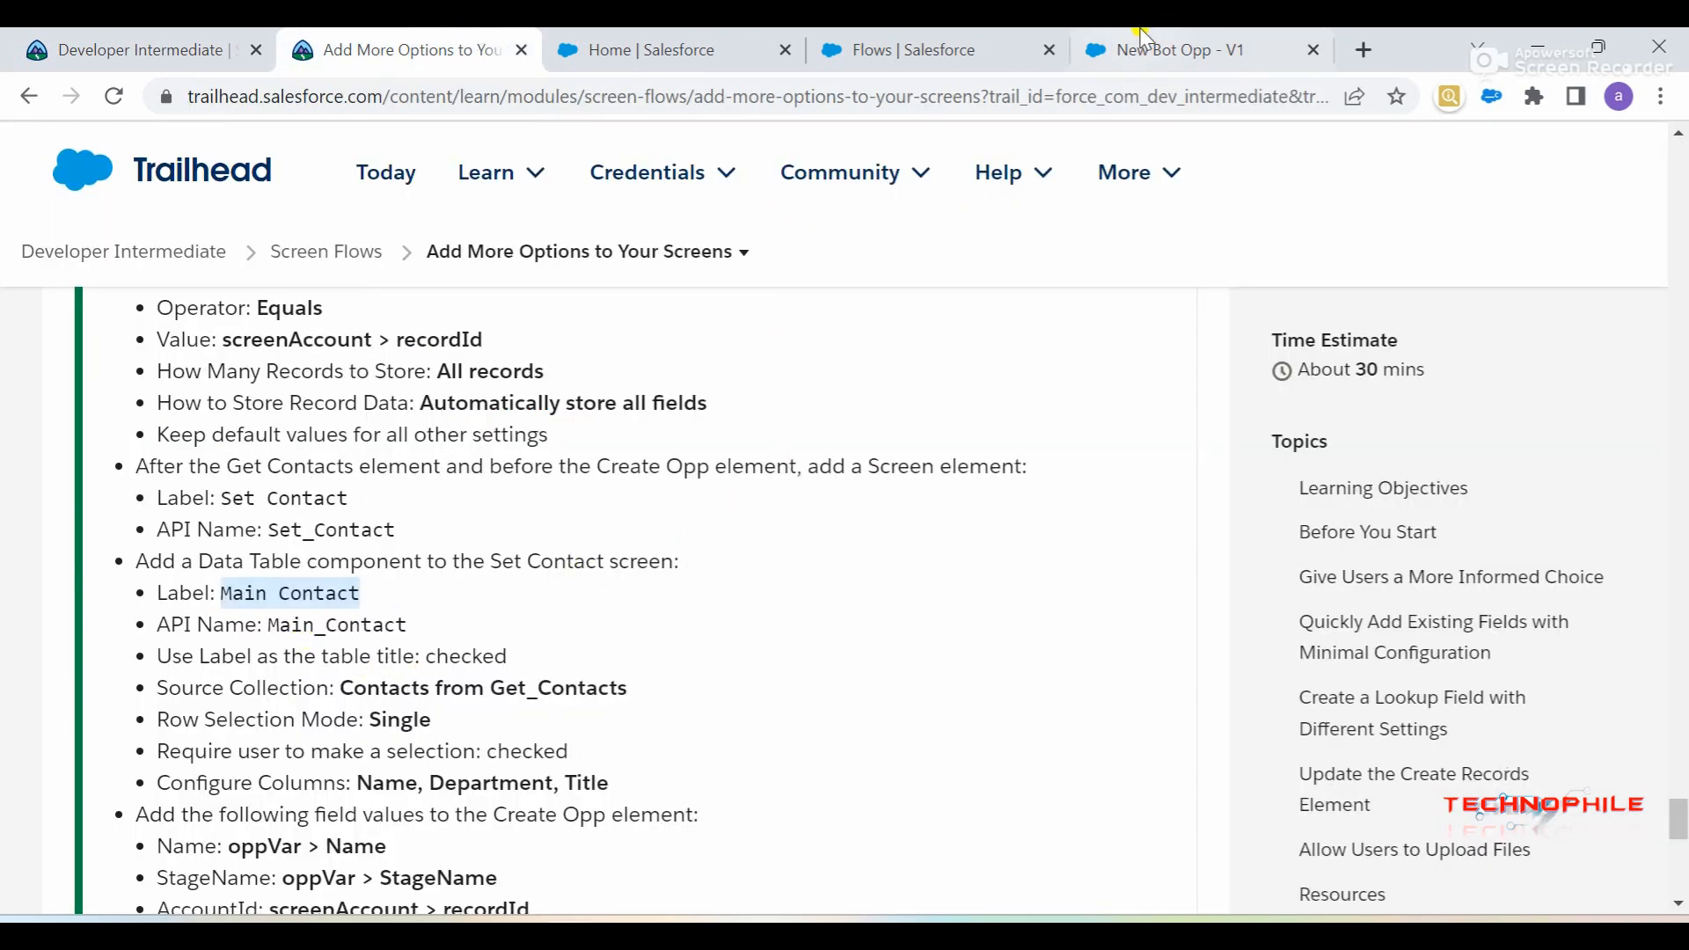
click(1161, 49)
triple_click(1326, 504)
text(Main Contact)
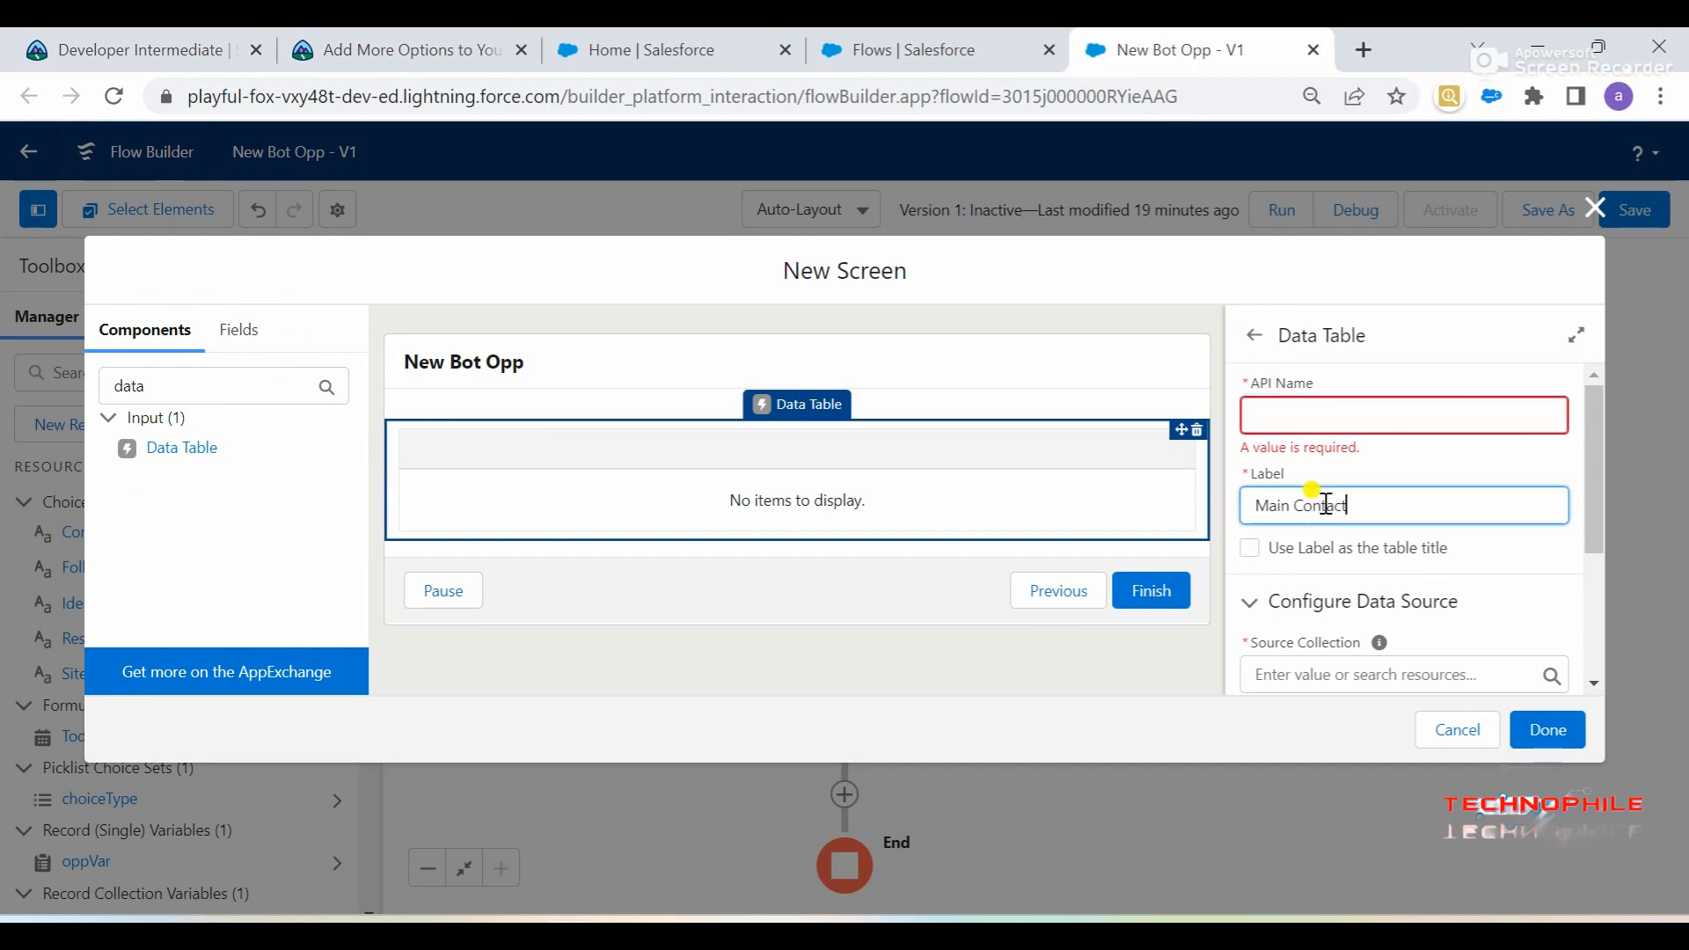
Copy the API name from the challenge instructions and set the data table's API name to Main_Contact
click(1338, 414)
click(563, 41)
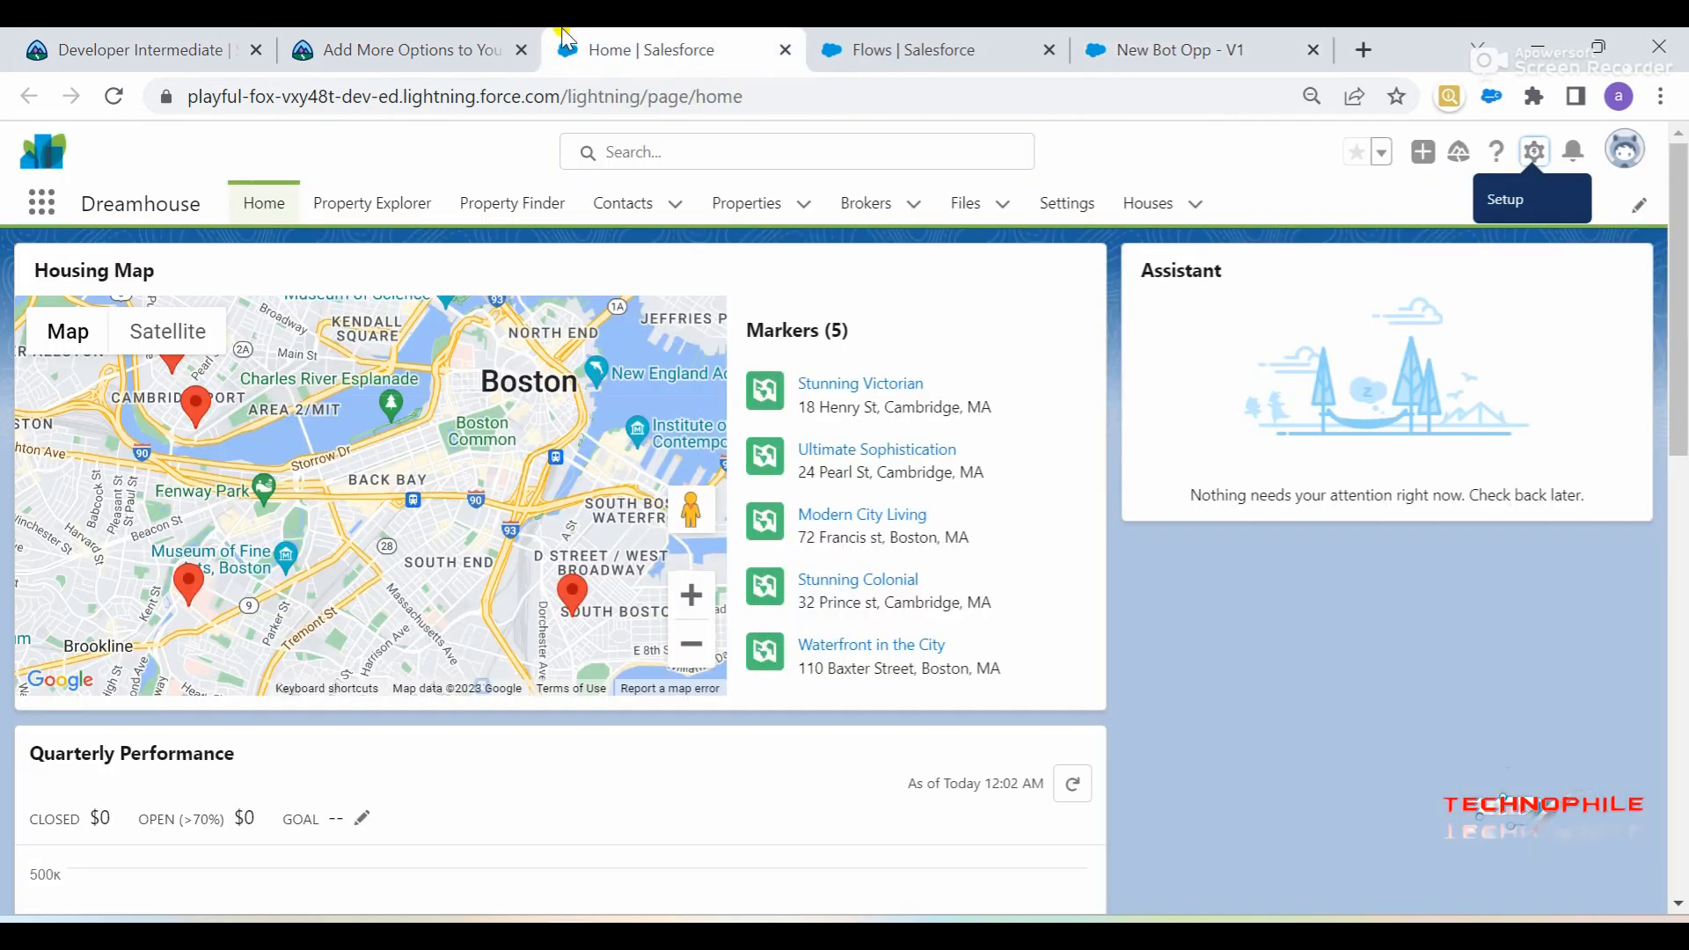
click(466, 50)
double_click(290, 624)
key(ctrl+c)
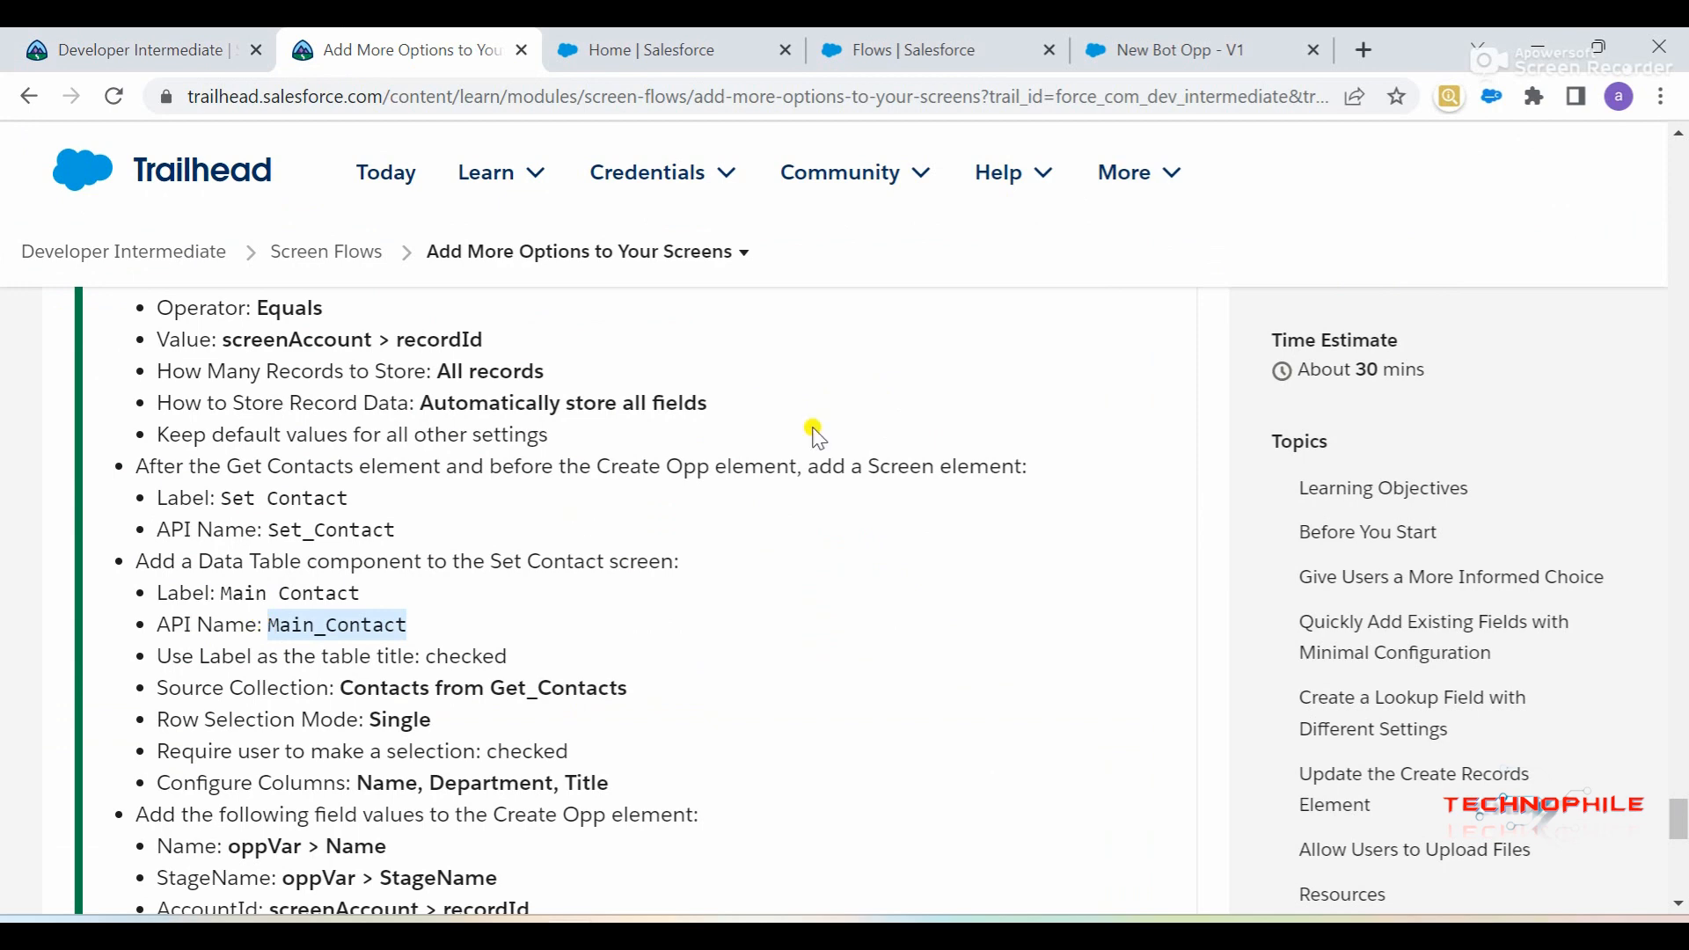
click(1161, 49)
click(1298, 424)
key(ctrl+v)
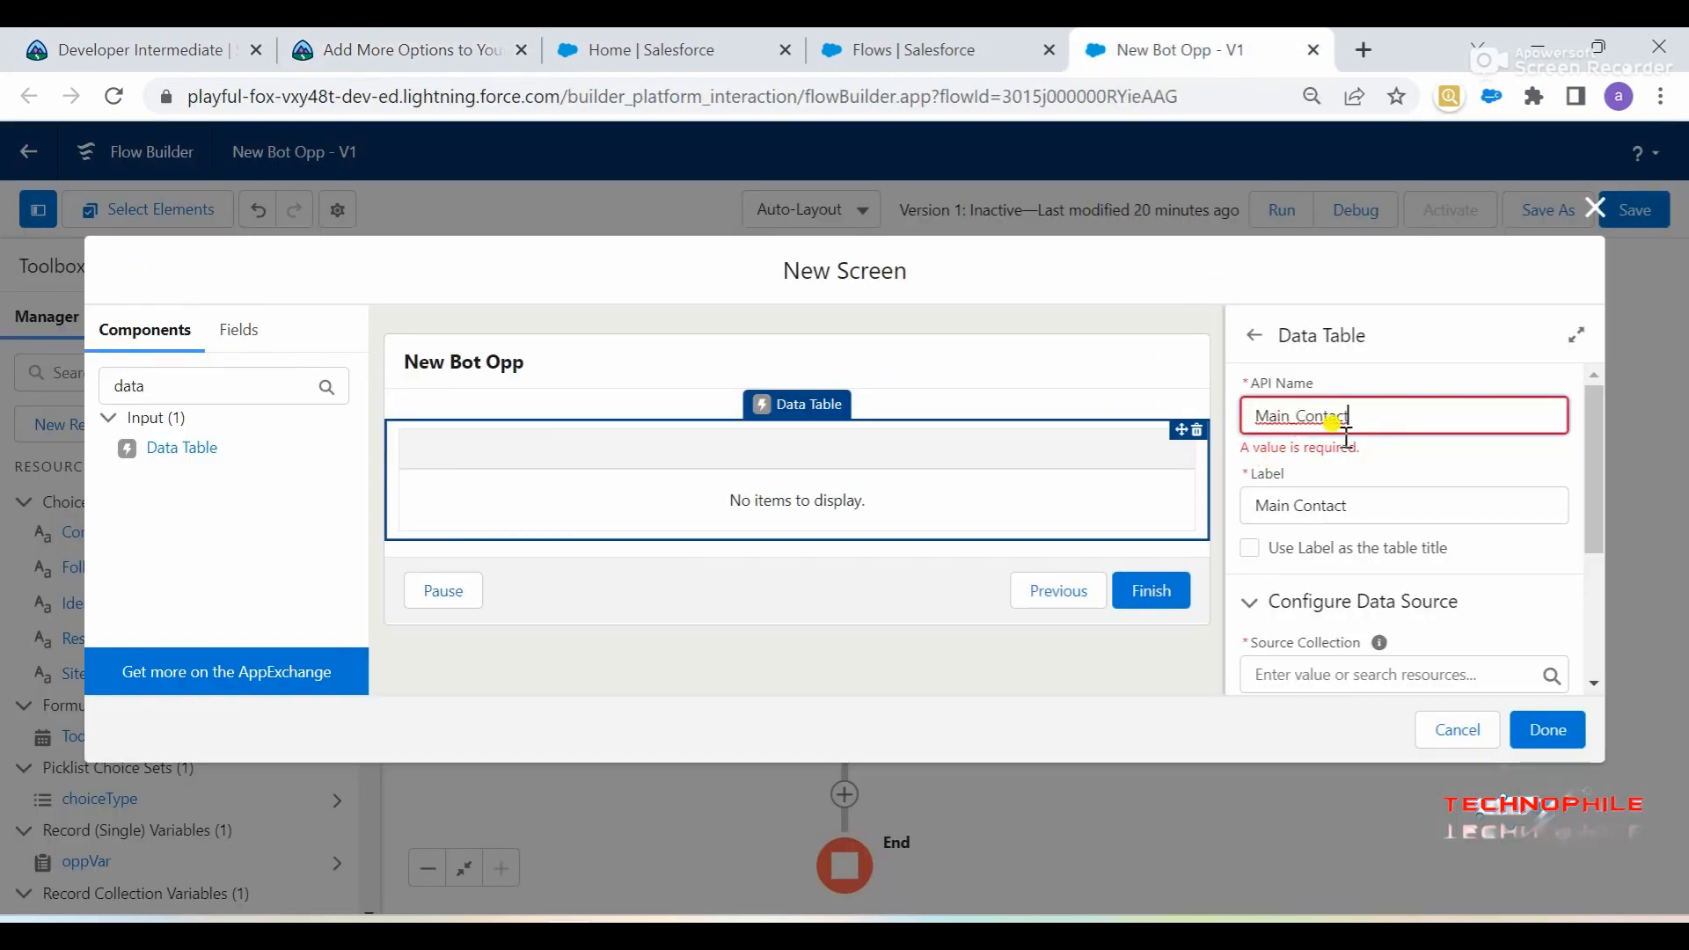
click(1386, 444)
Check the table title requirement in the challenge instructions and enable Use Label as the table title
click(723, 39)
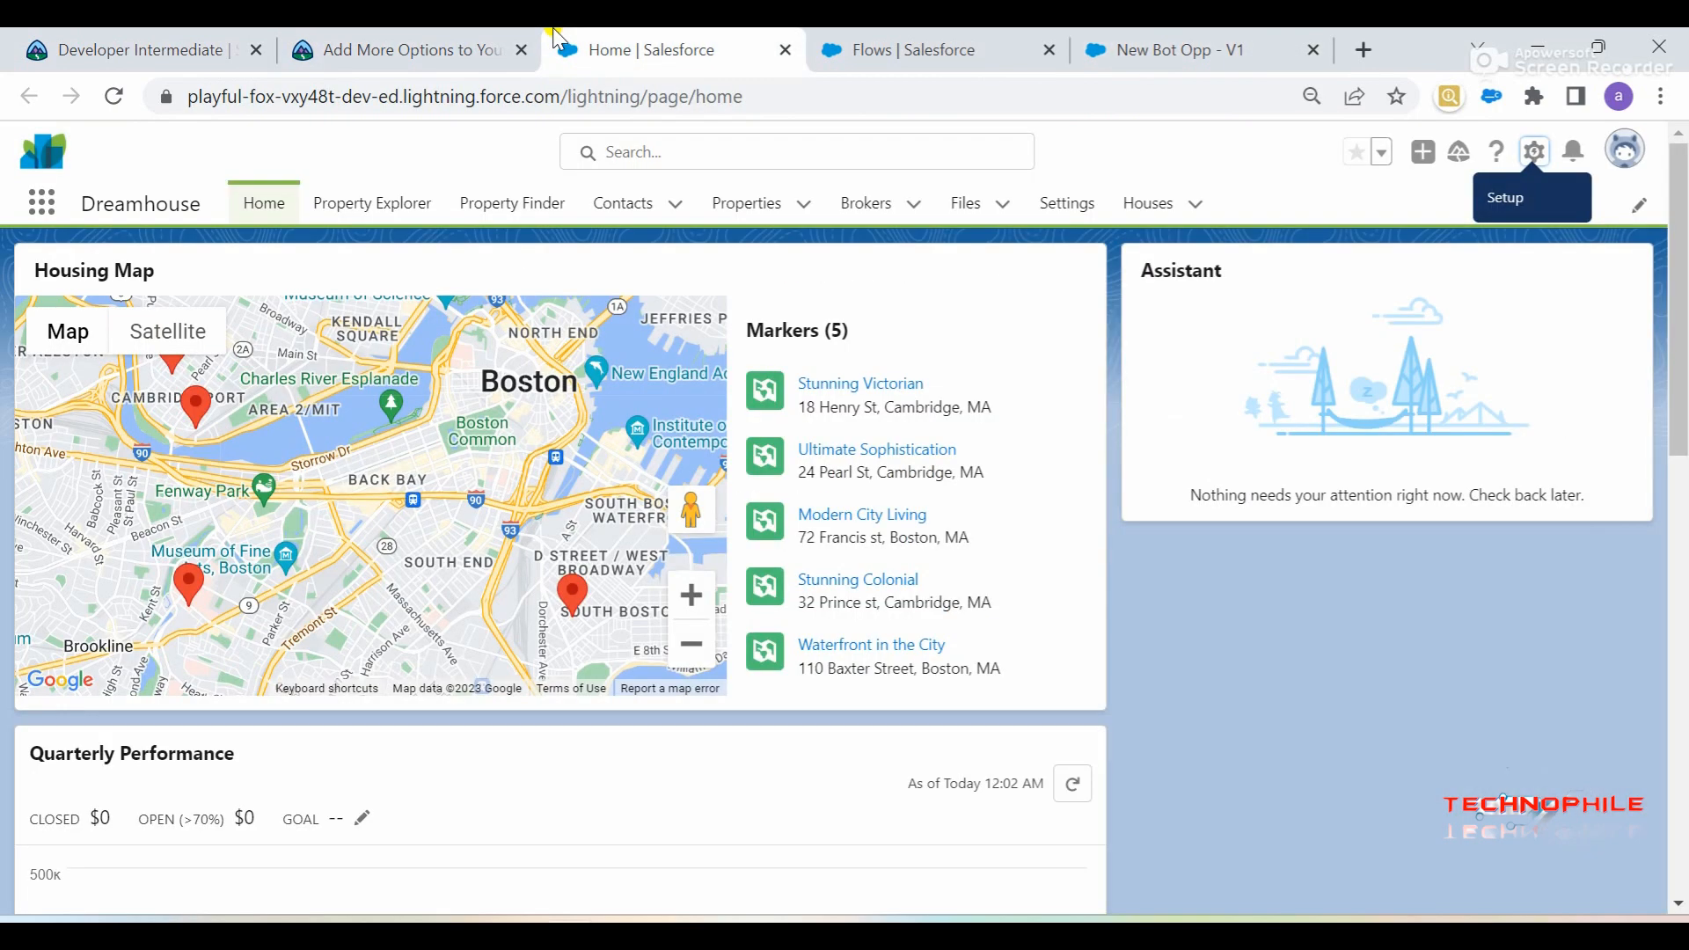
click(413, 49)
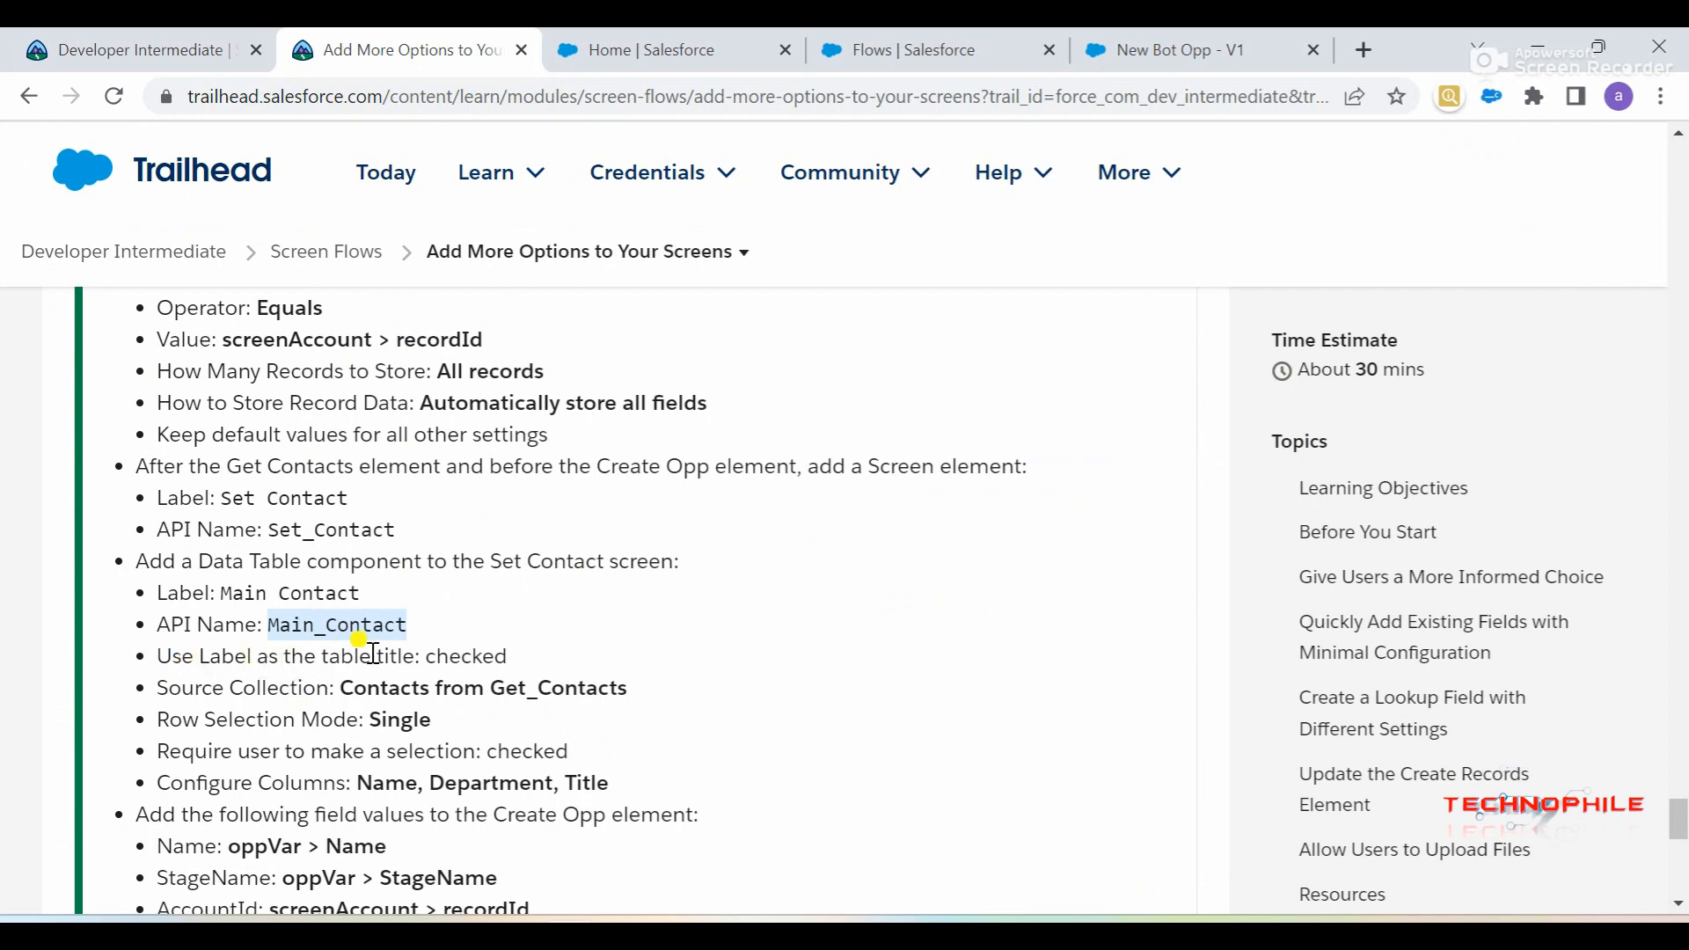
double_click(448, 656)
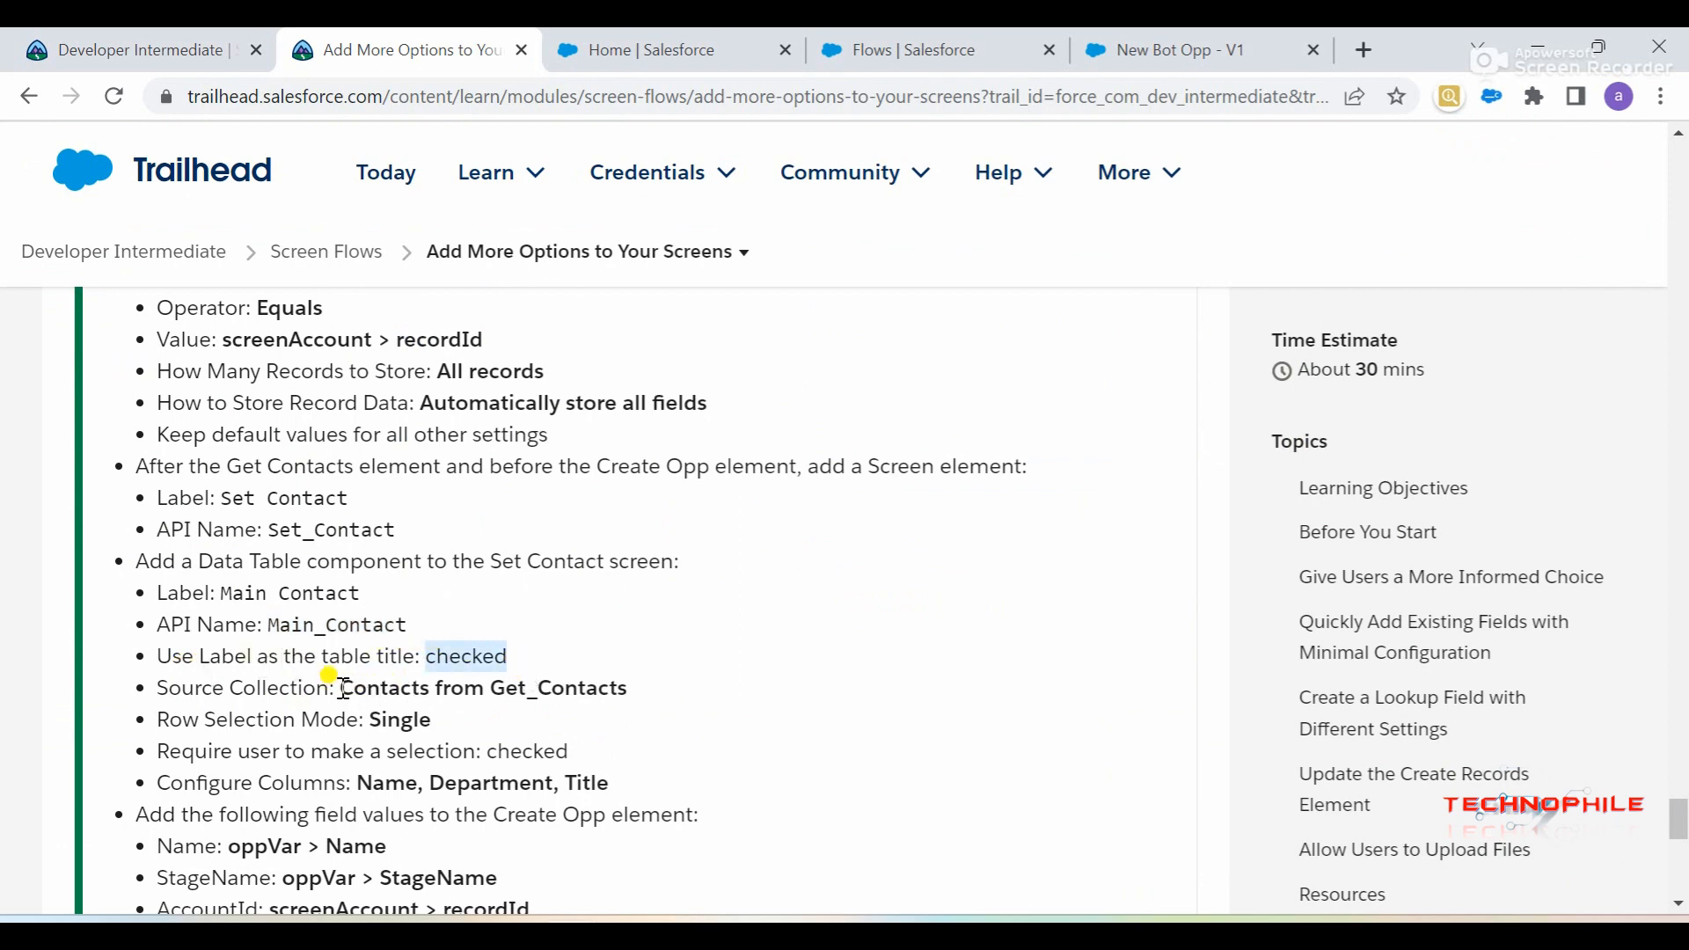
click(1178, 50)
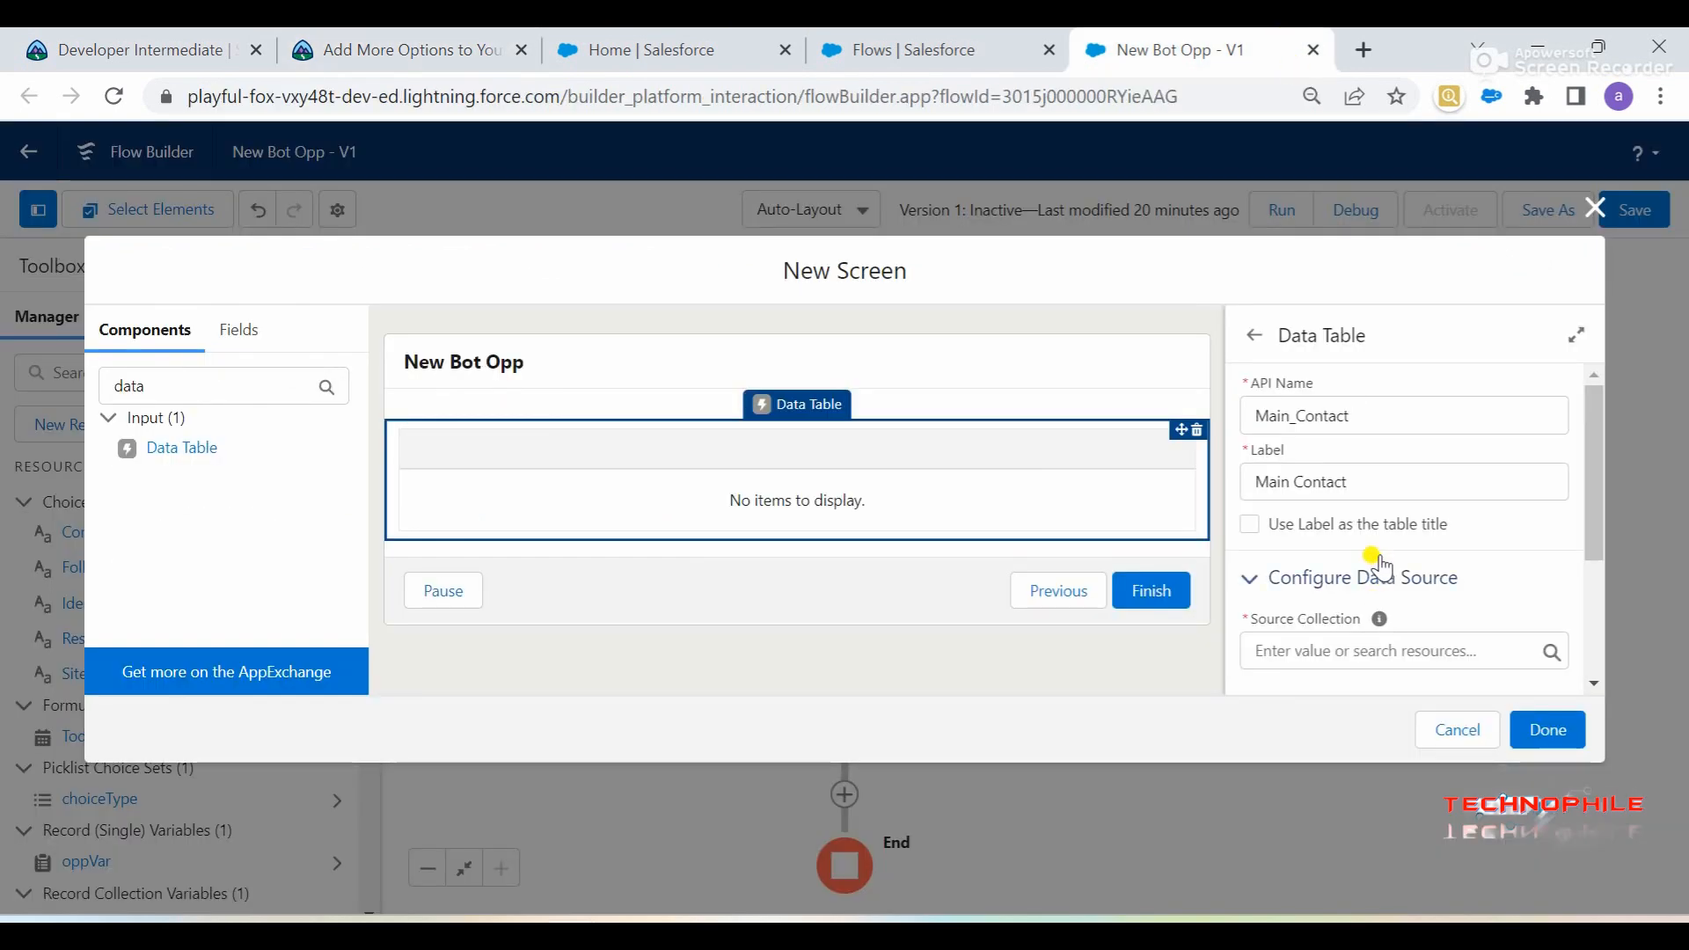
click(1254, 526)
scroll(1255, 528, down, 3)
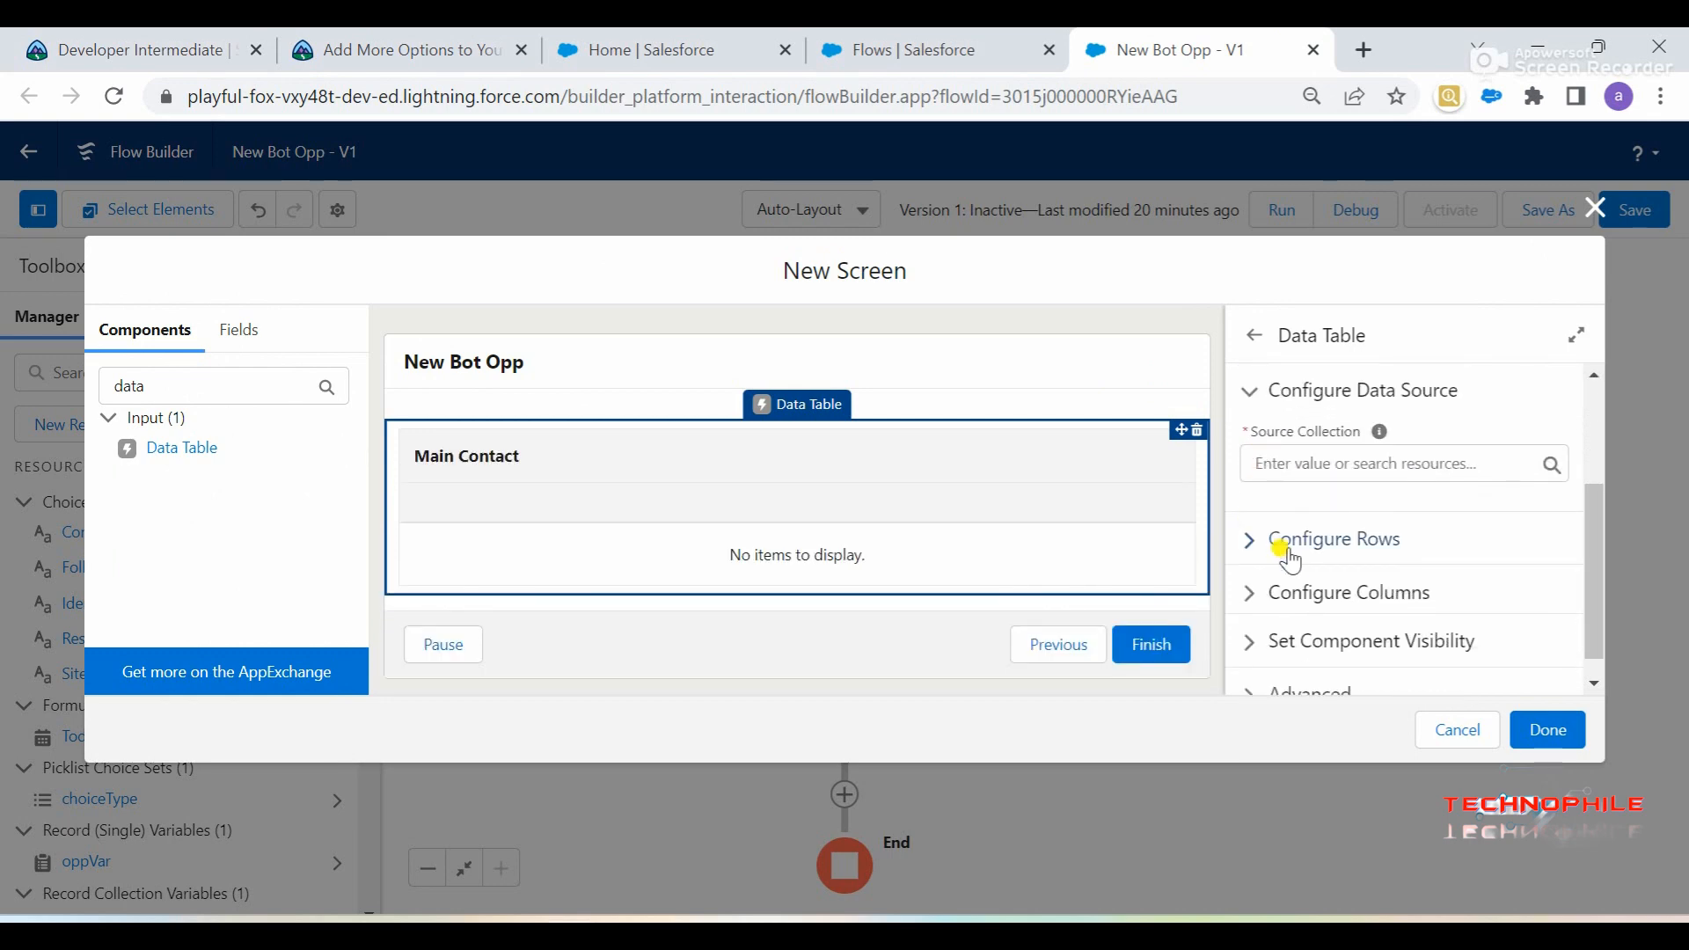
Copy the source collection from the challenge instructions and set the data table's source to Contacts from Get_Contacts
click(639, 46)
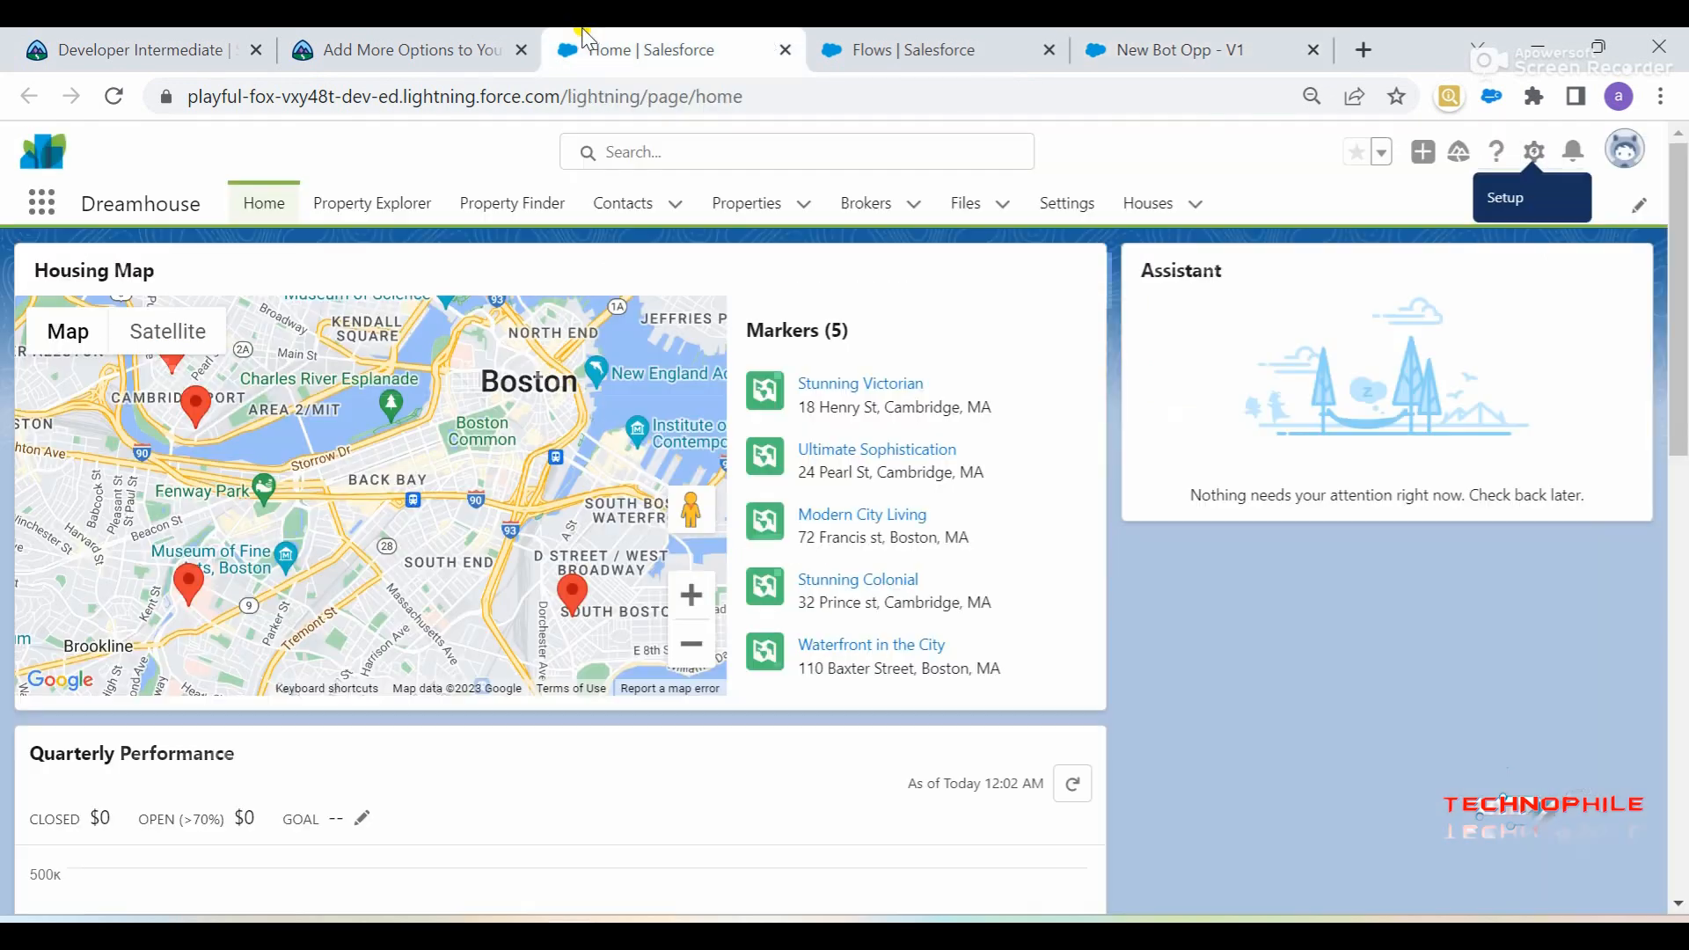
click(343, 46)
double_click(418, 690)
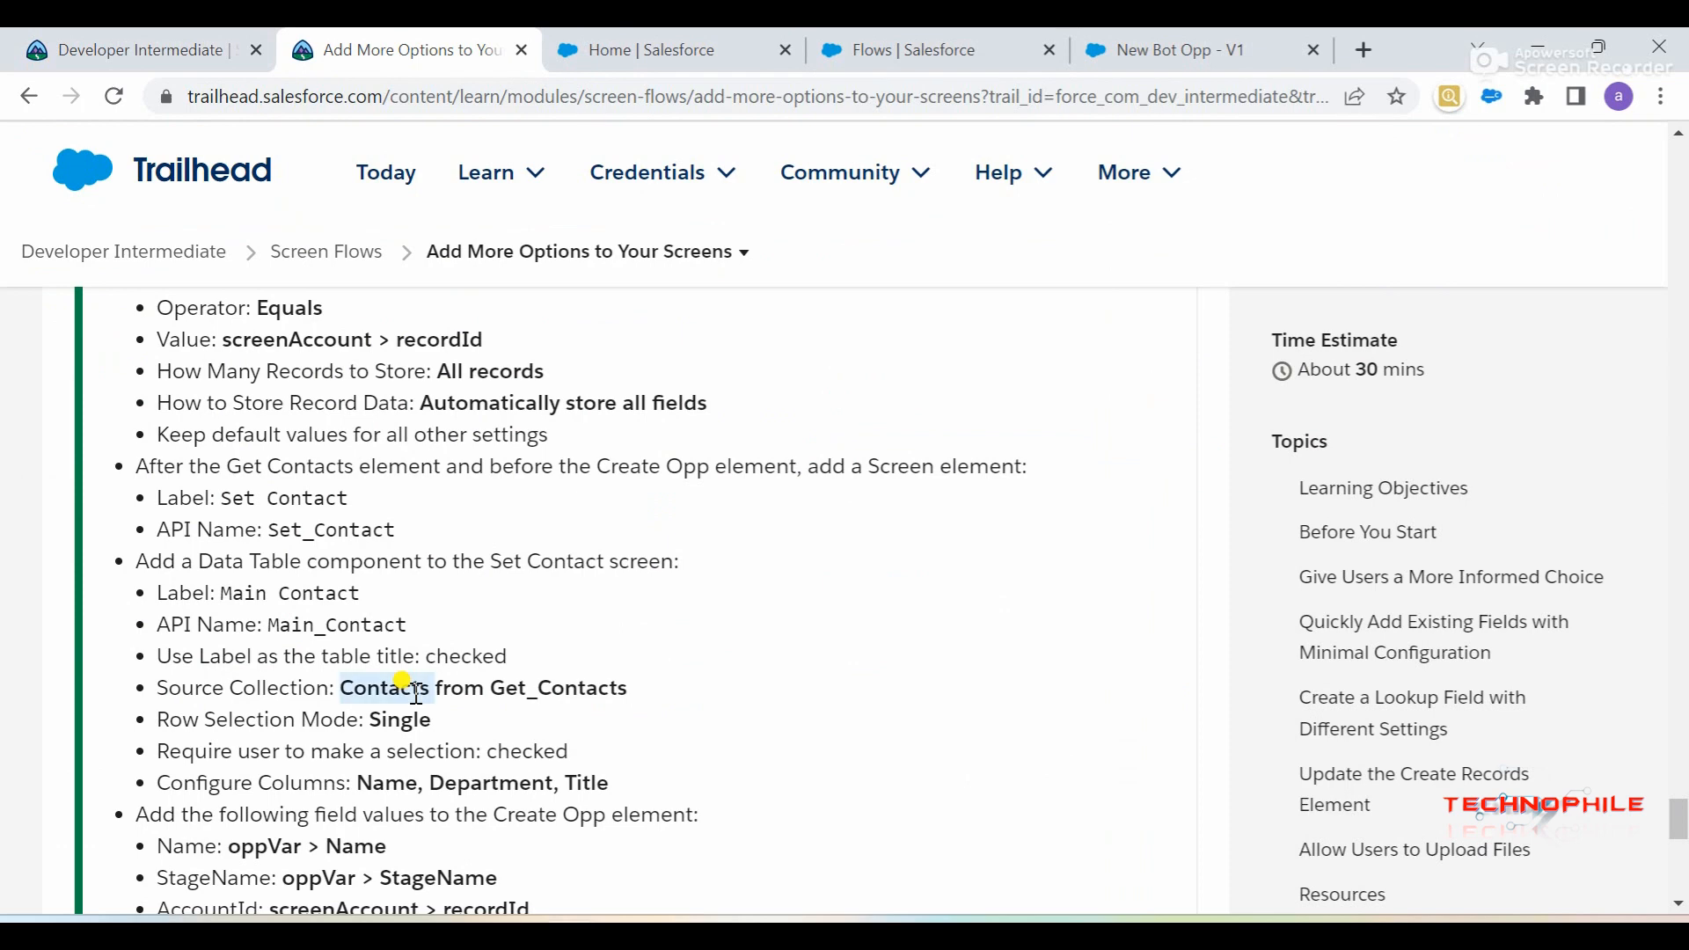
click(391, 693)
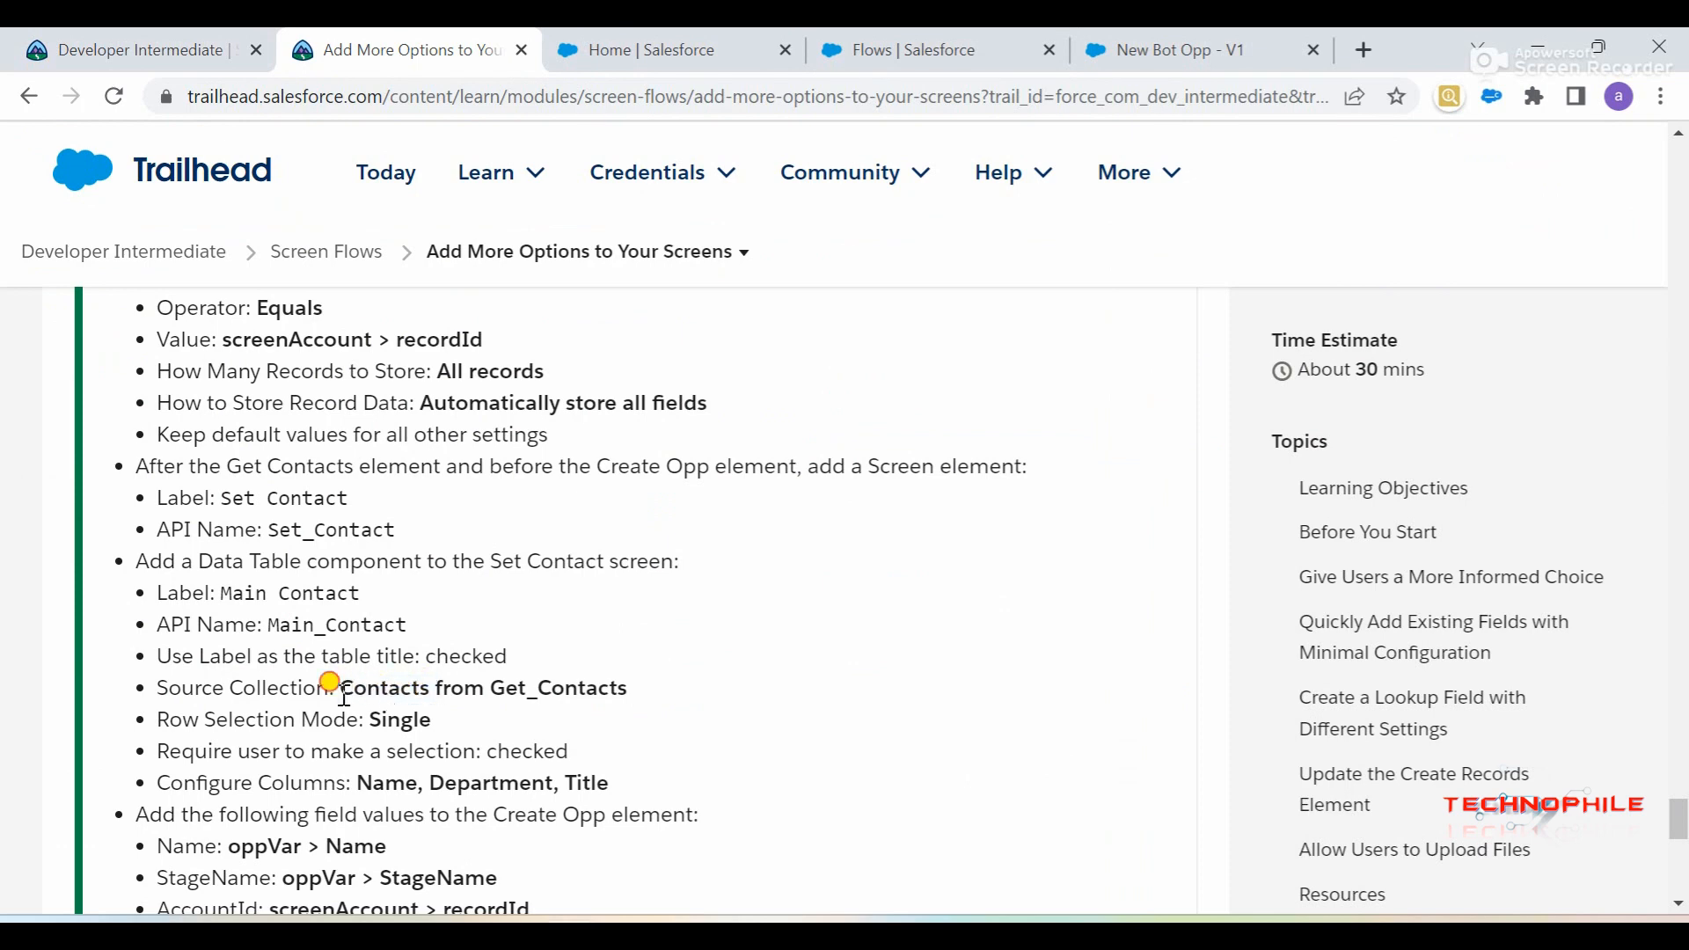
drag(344, 695, 613, 682)
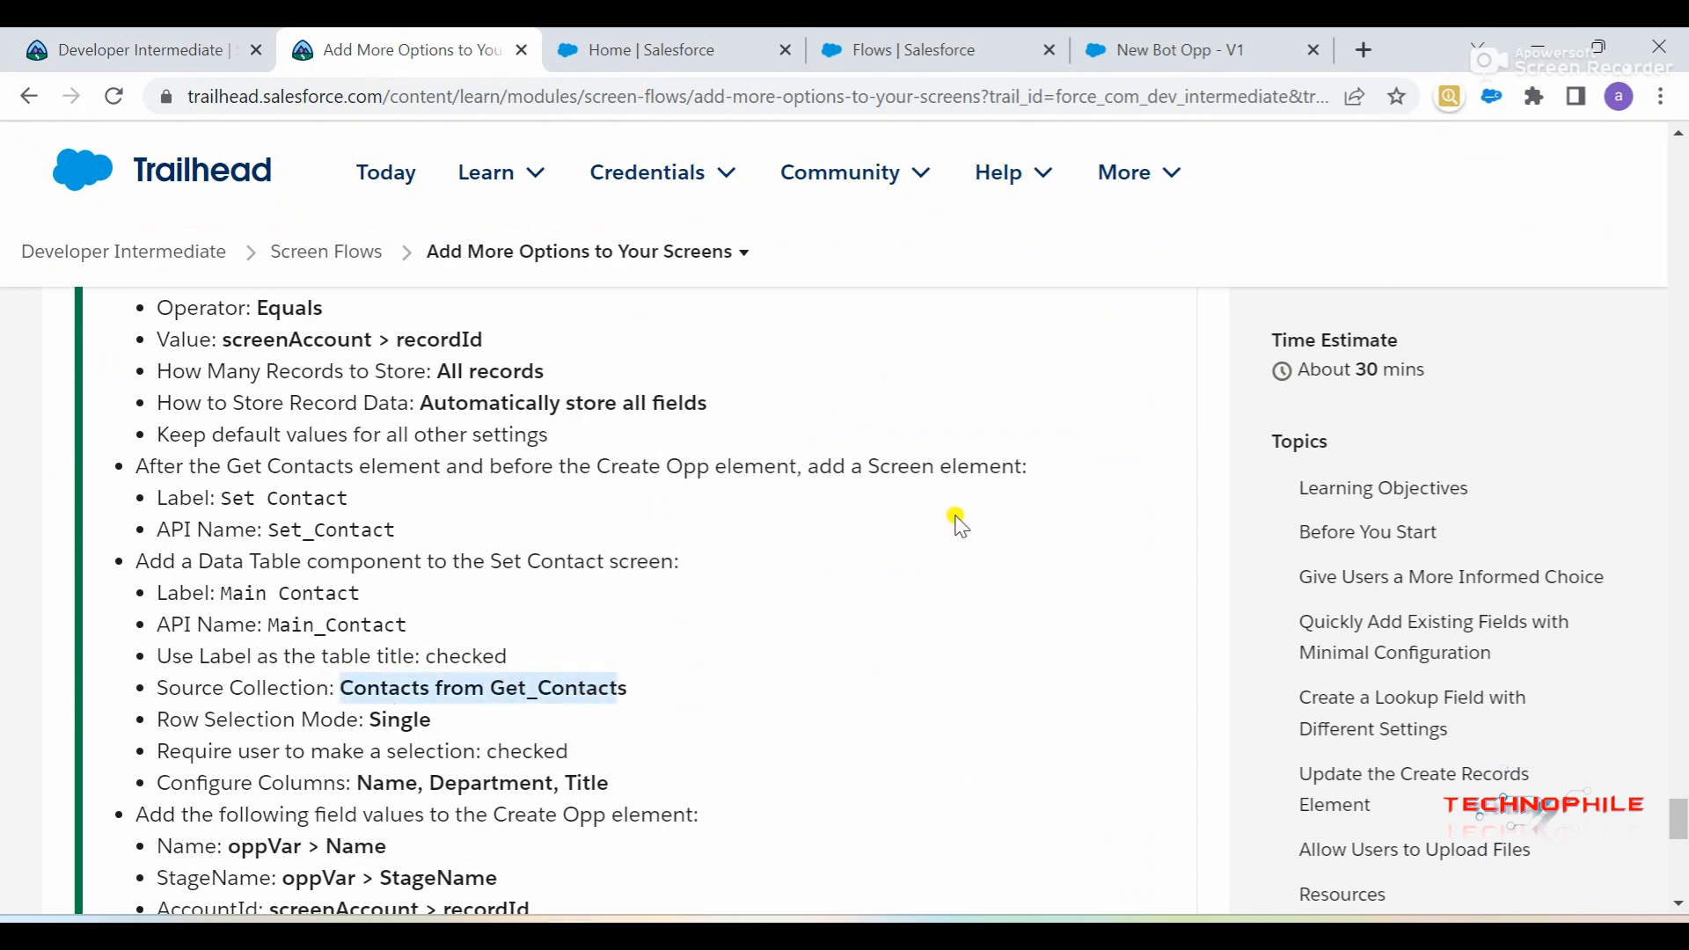
click(1170, 49)
click(1308, 464)
text(Contacts from Get_Contact)
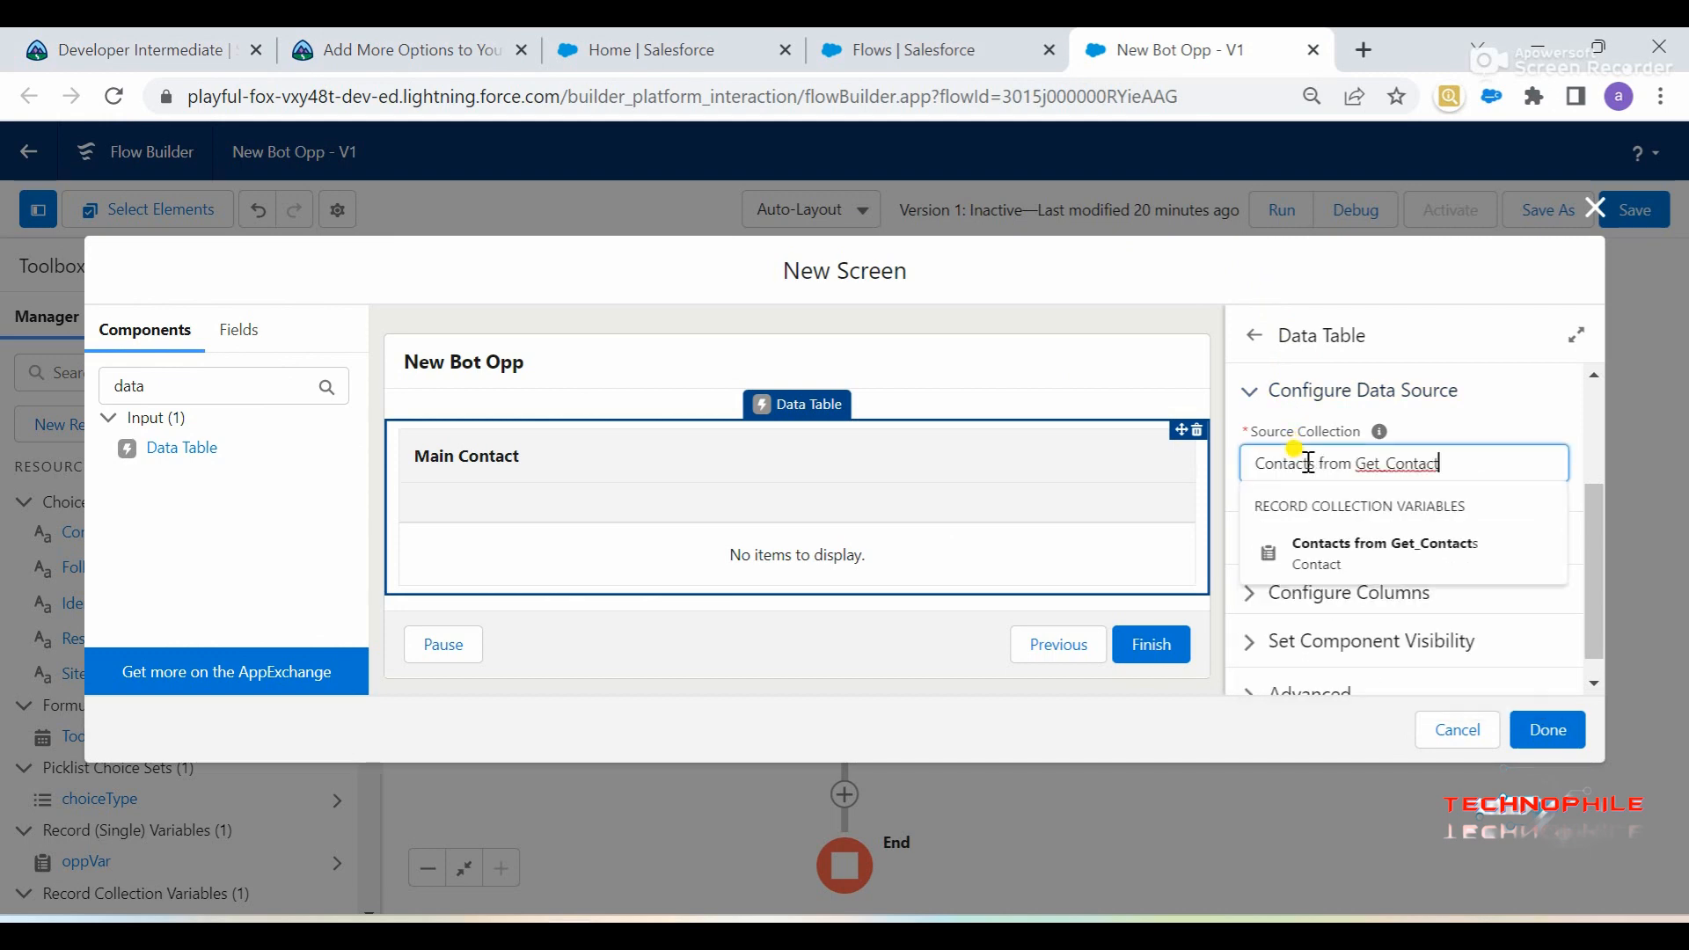
click(1337, 552)
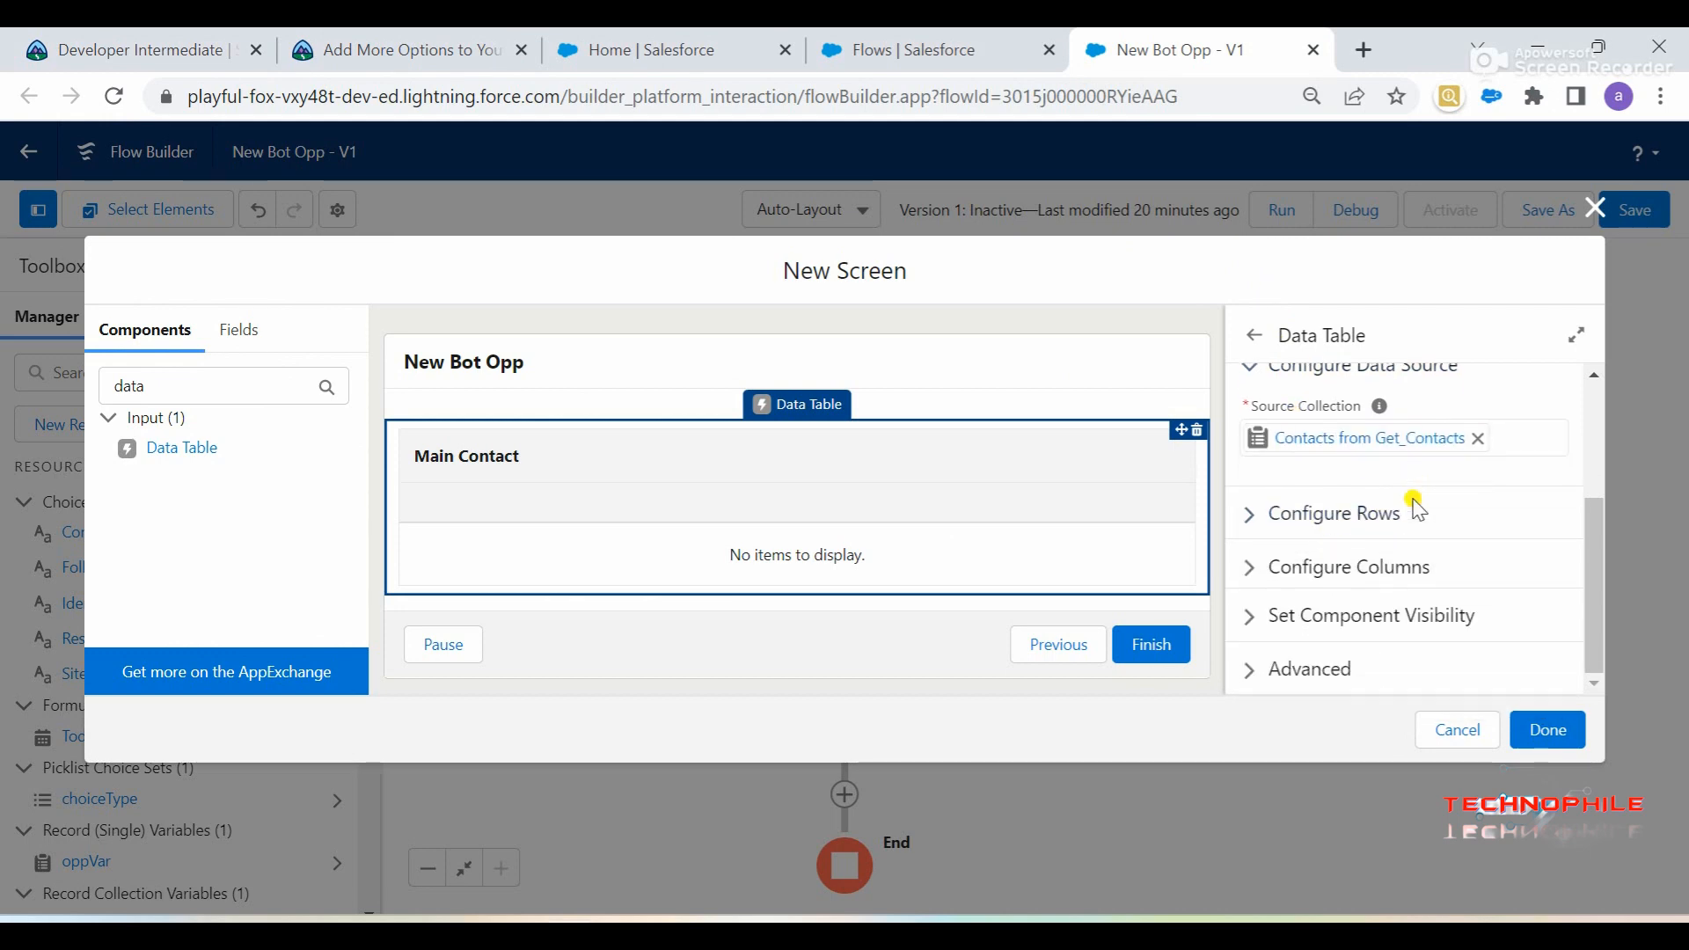
Configure the data table rows with Single selection mode and require the user to make a selection
scroll(1416, 505, up, 3)
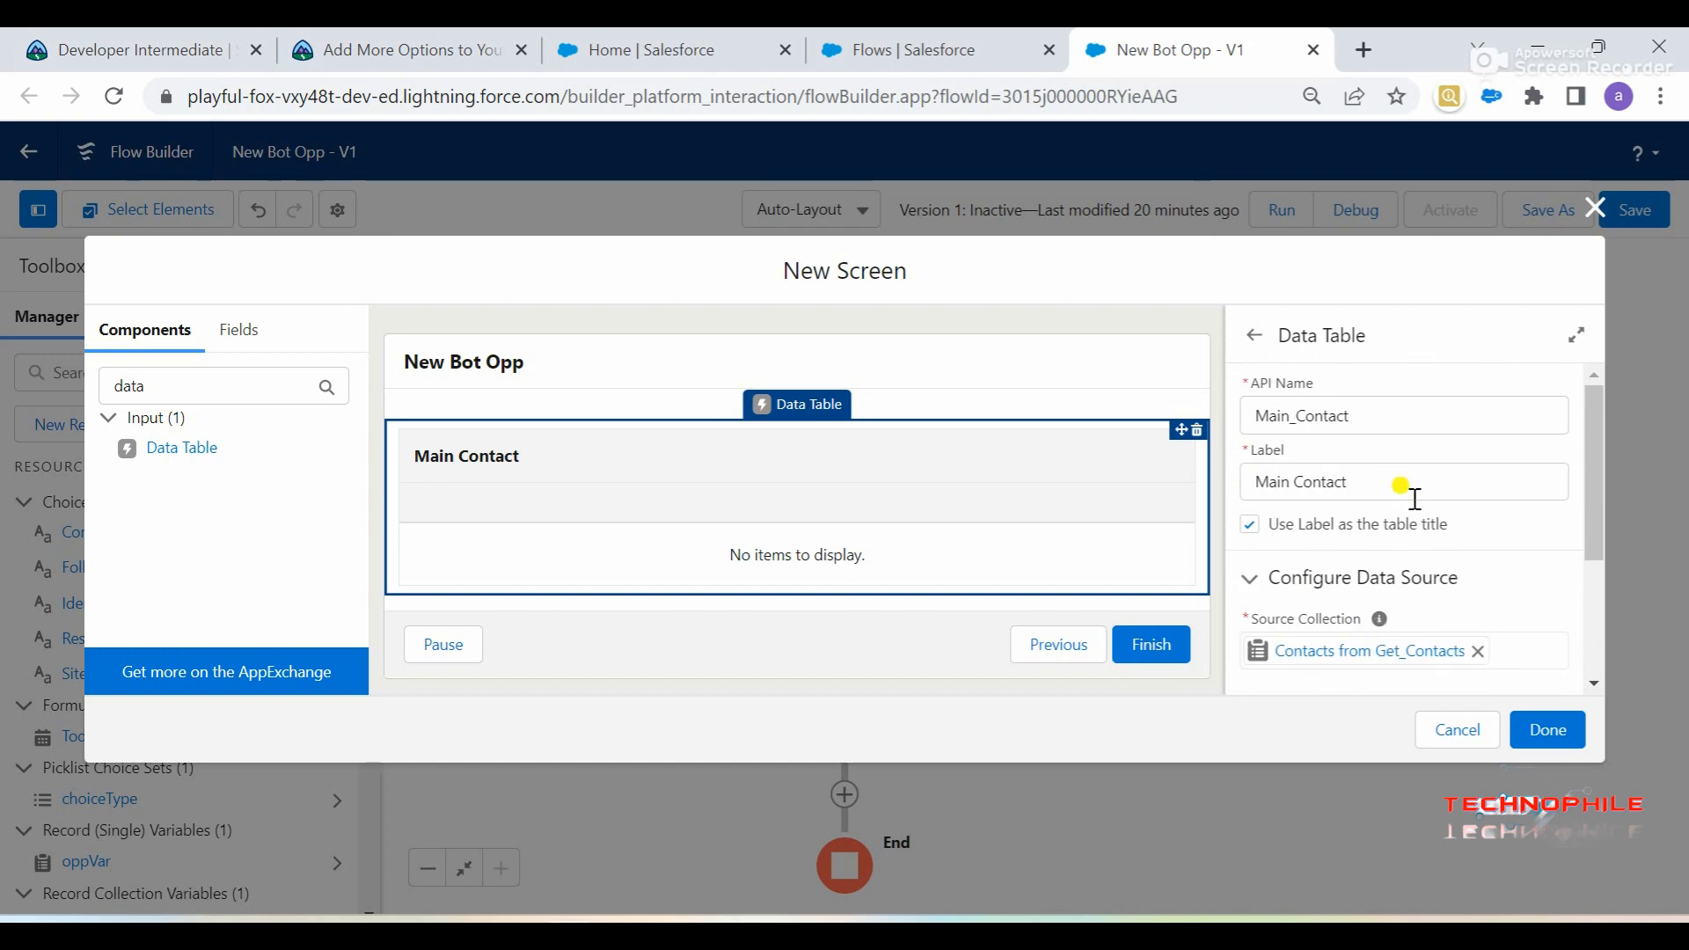
scroll(1477, 600, down, 3)
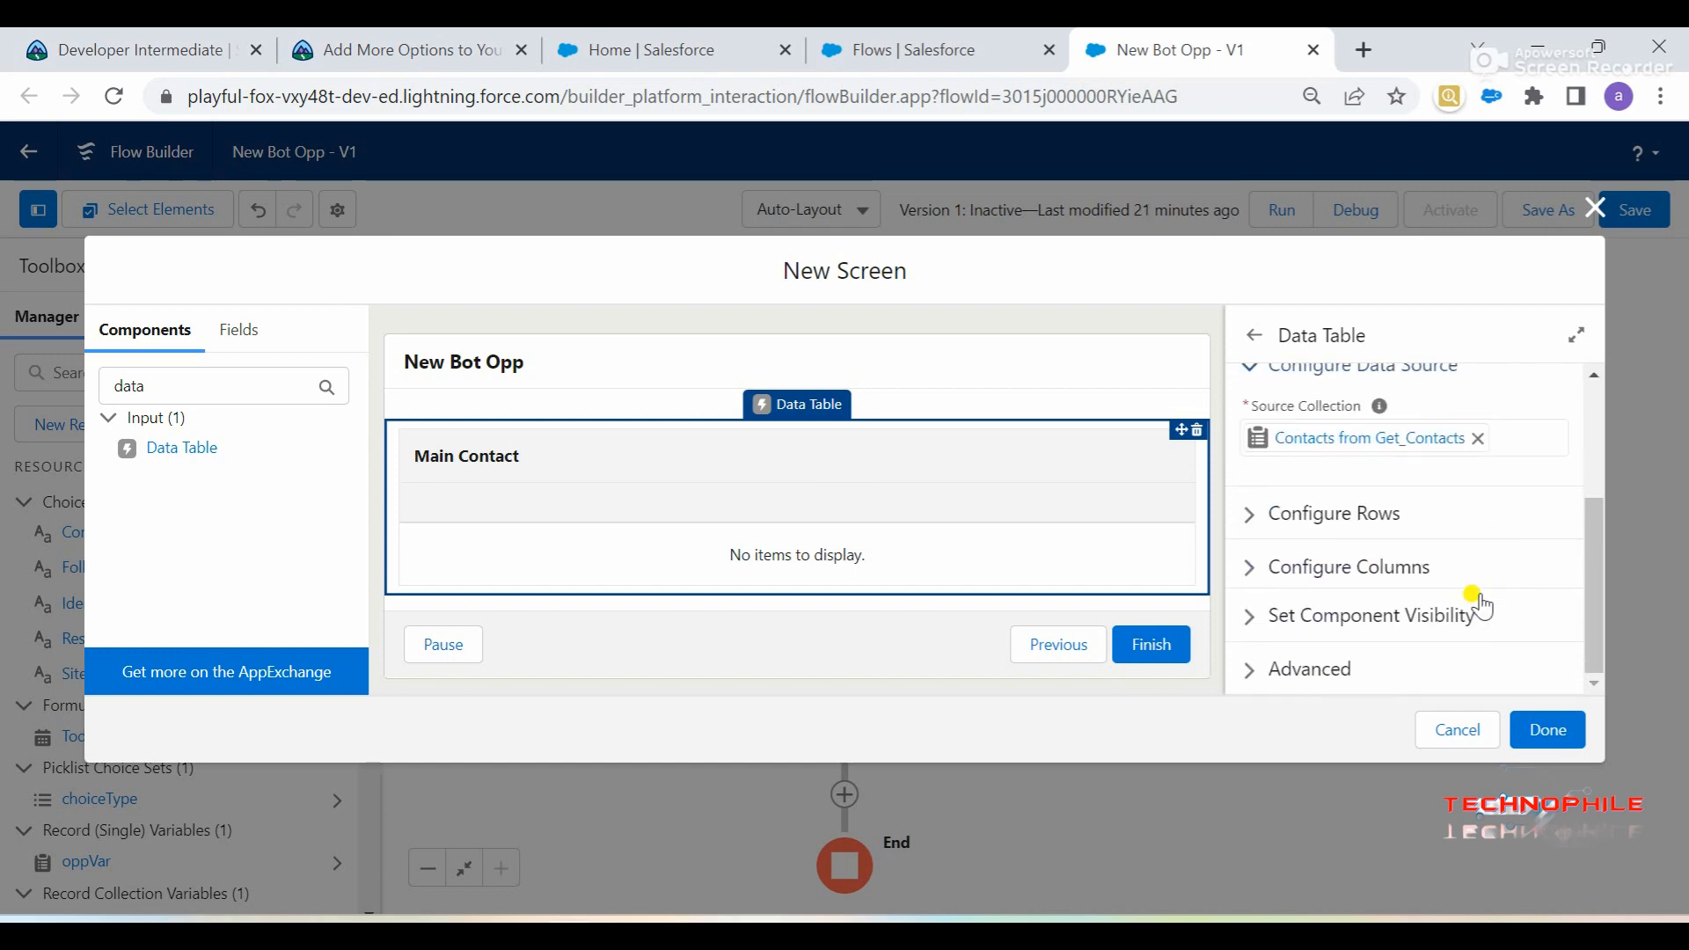
click(1360, 528)
scroll(1354, 532, down, 1)
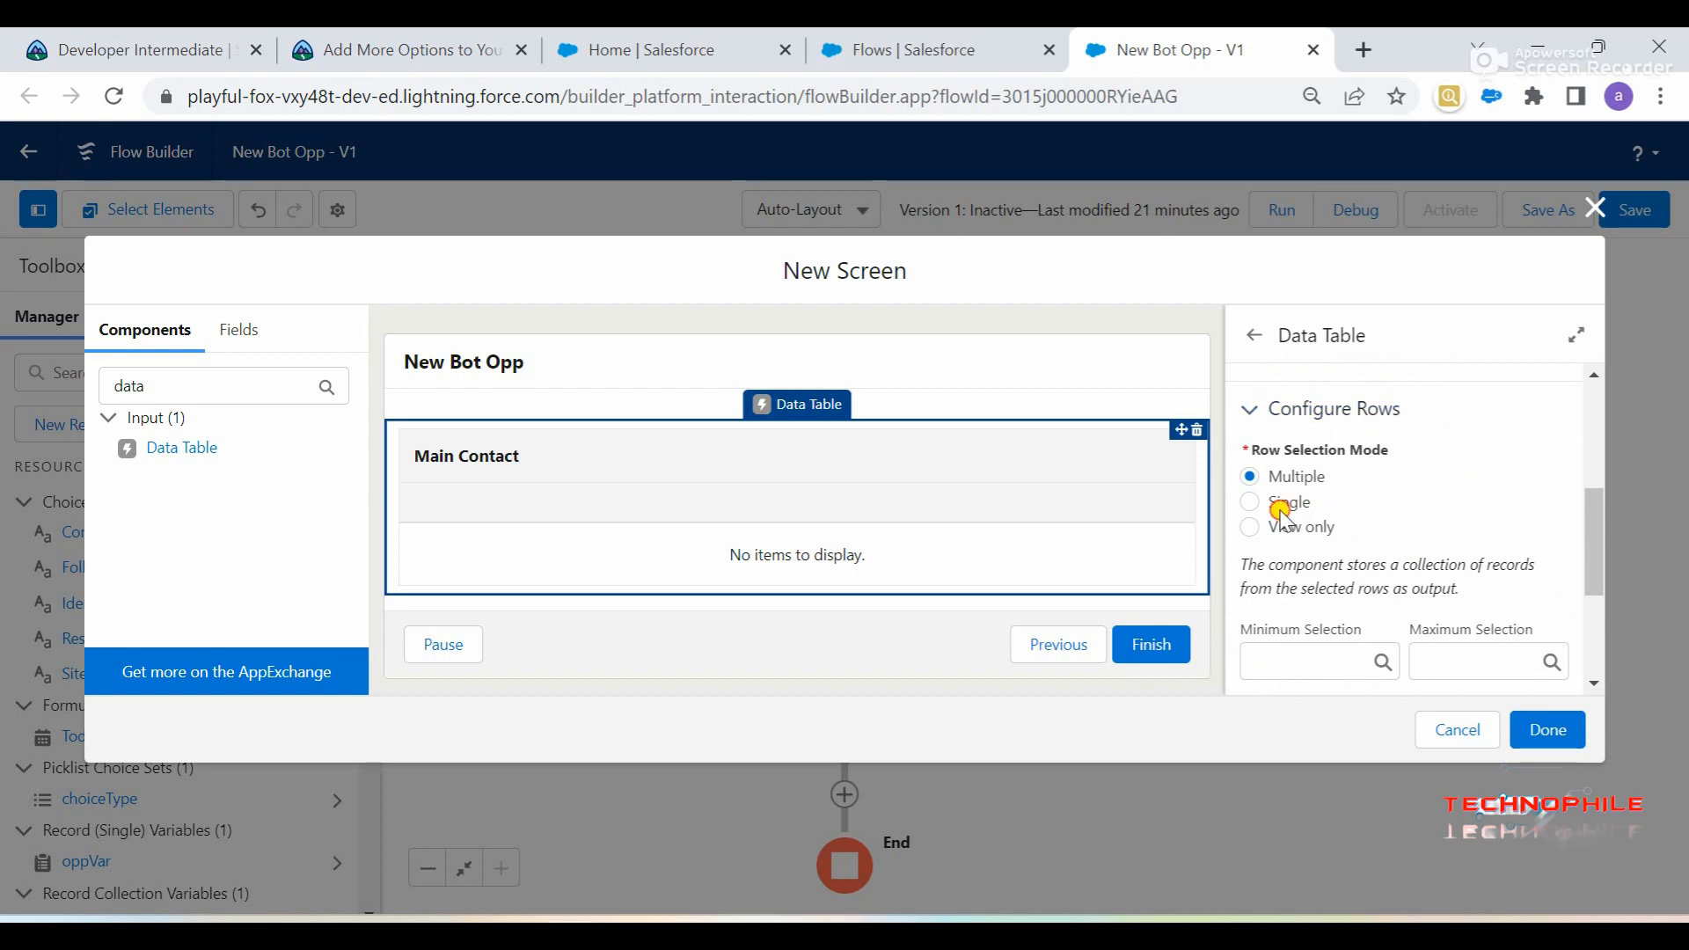
click(1286, 498)
scroll(1335, 519, down, 1)
click(1251, 532)
scroll(1375, 554, down, 1)
Check the required columns in the challenge instructions and open the source field choices for the data table's first column
click(351, 44)
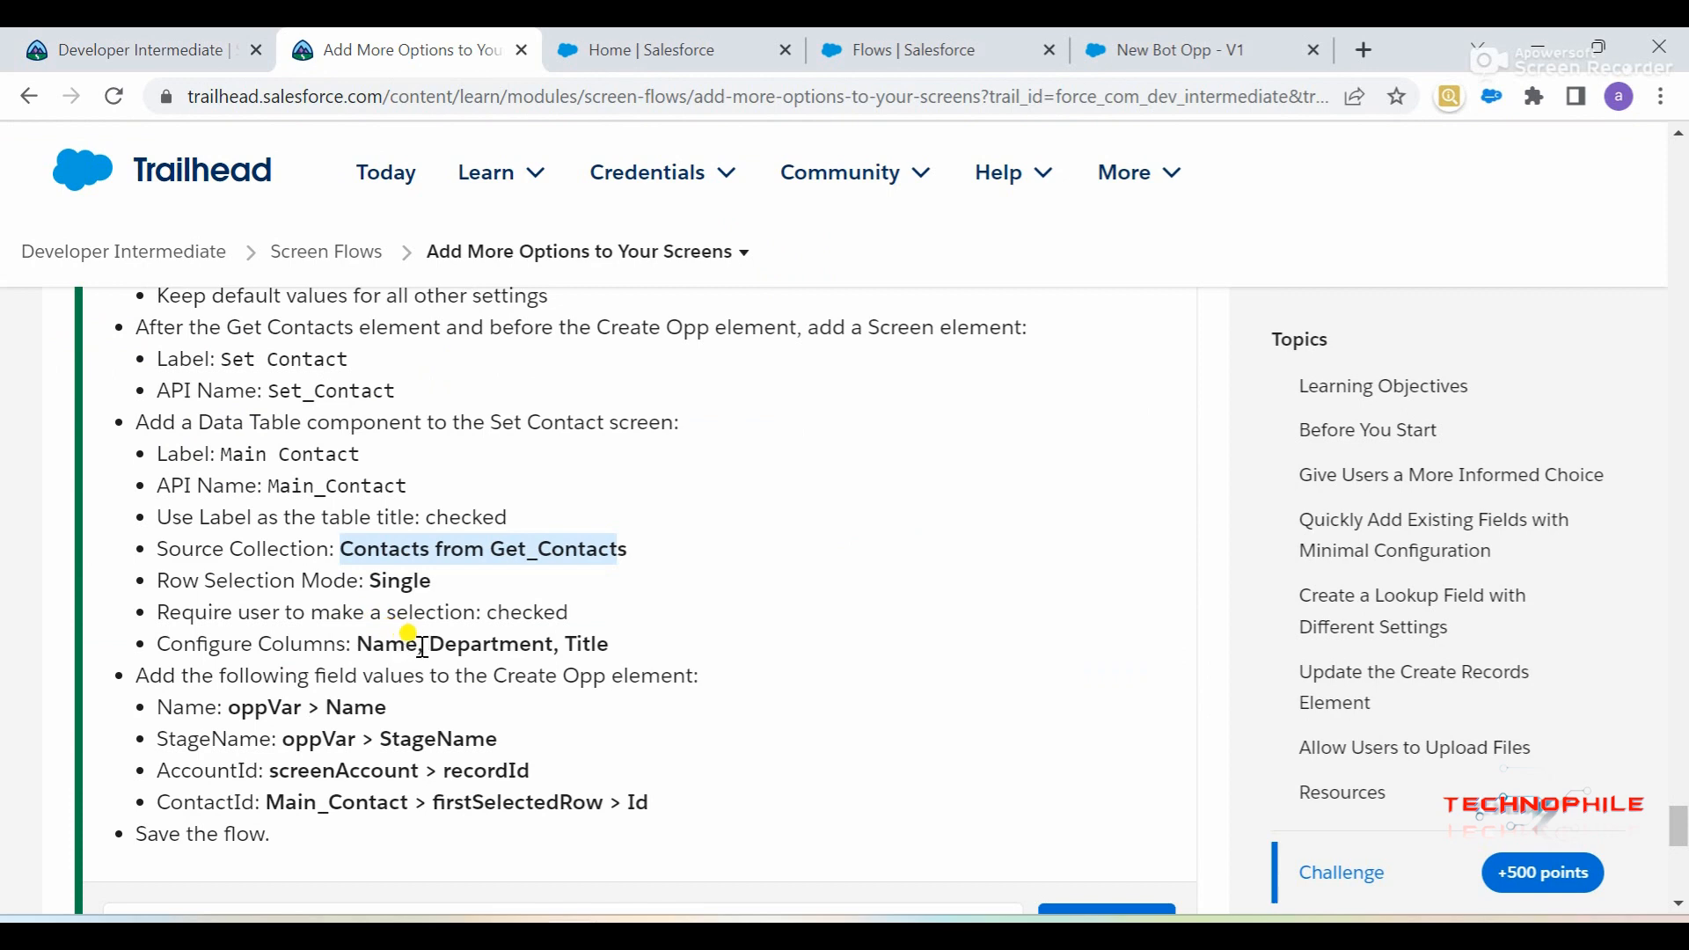
drag(358, 646, 610, 647)
click(1223, 44)
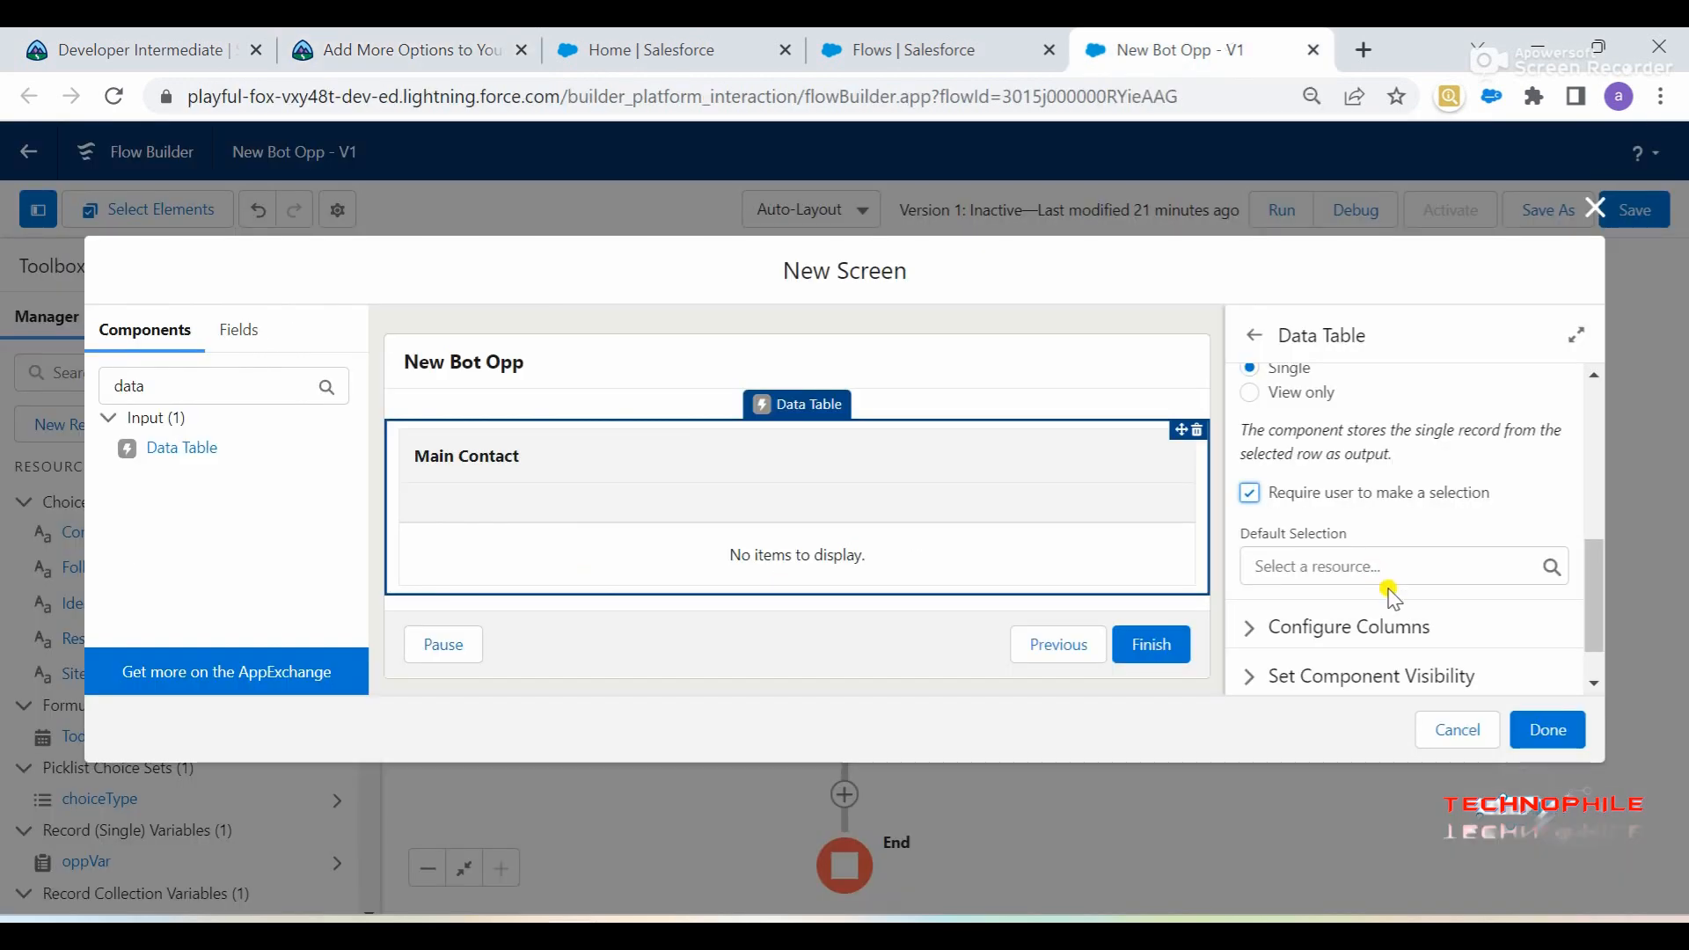
scroll(1375, 573, down, 1)
click(1390, 567)
scroll(1382, 585, down, 2)
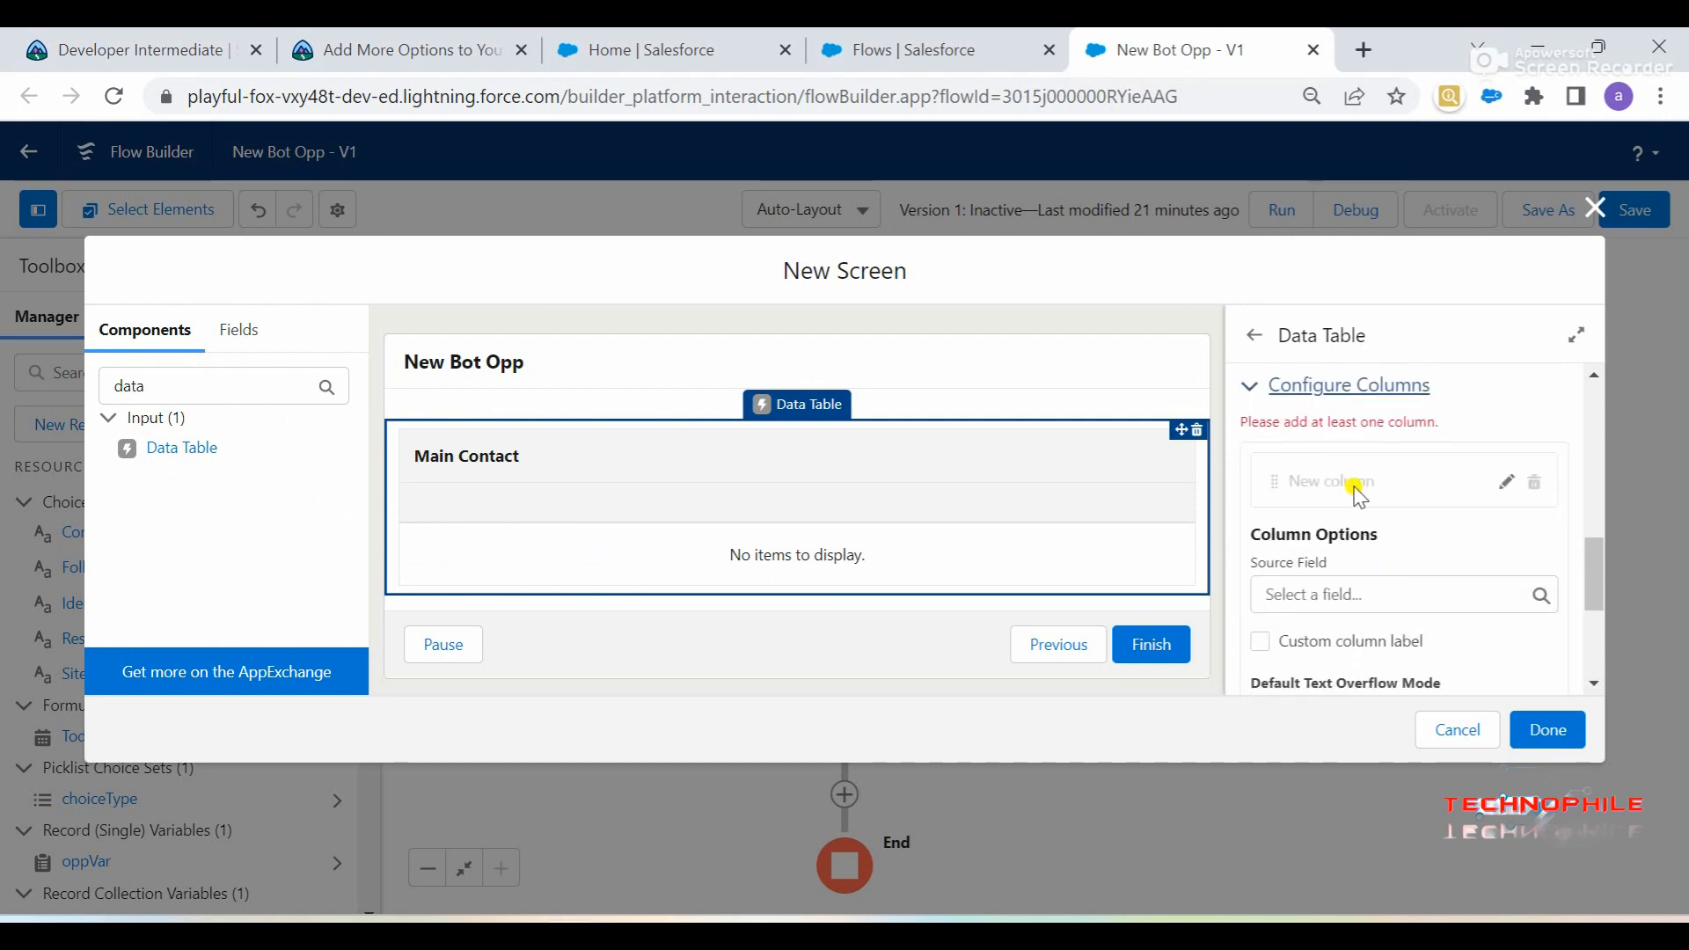
scroll(1366, 589, down, 1)
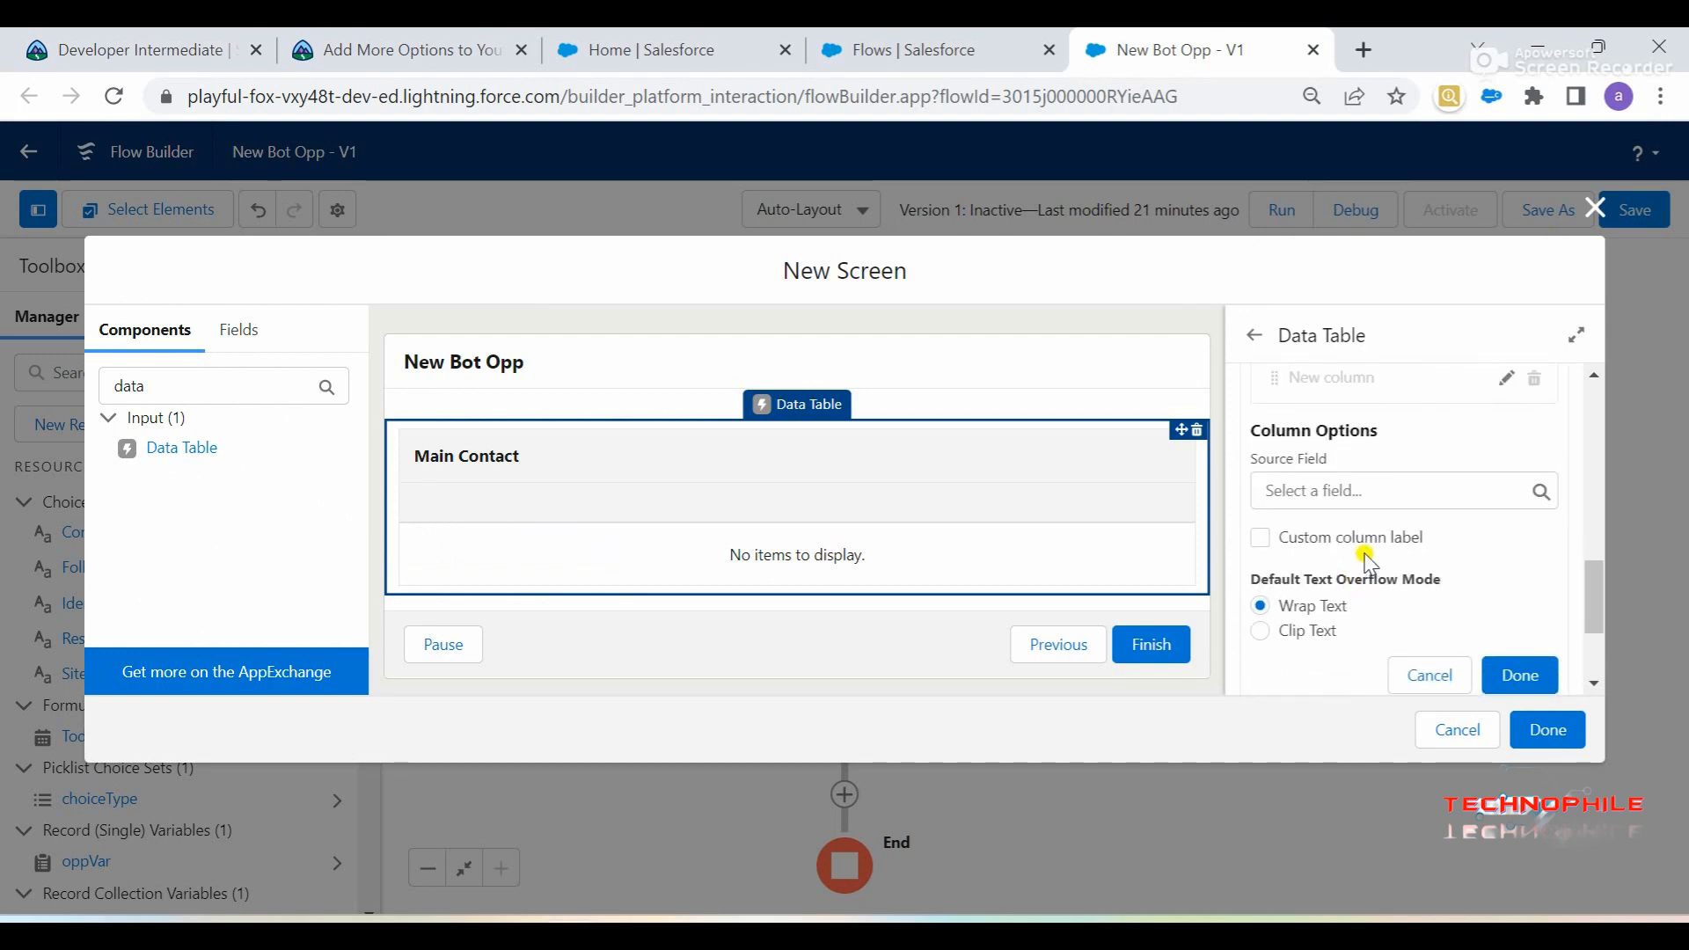
click(1344, 483)
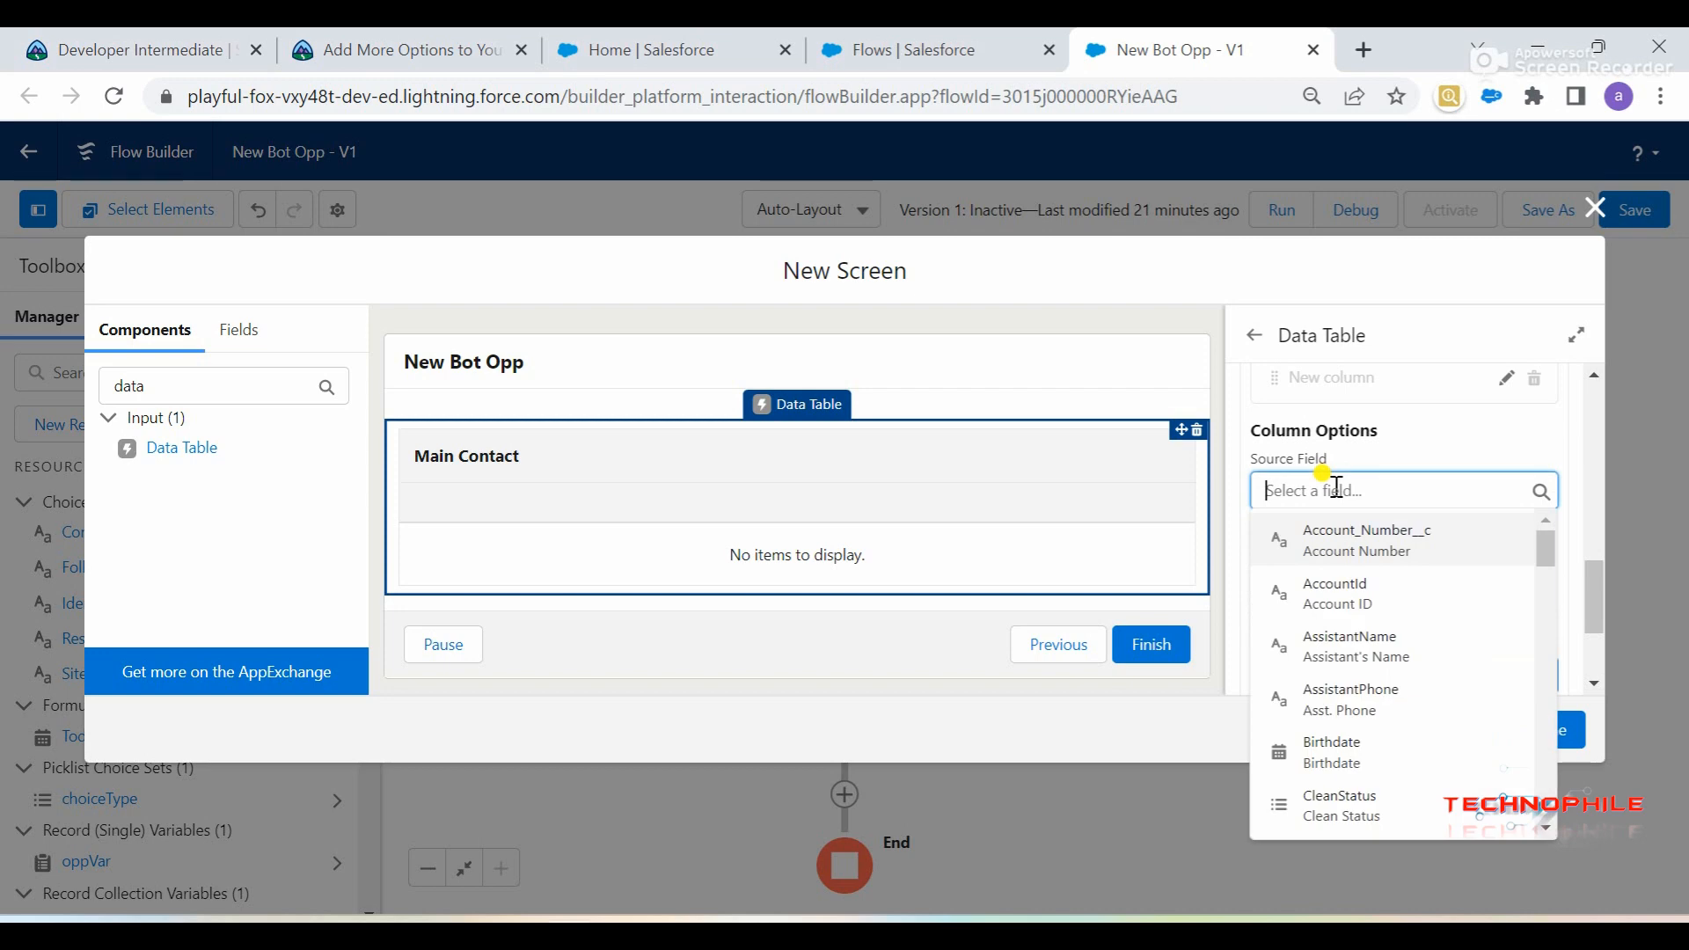
Recheck the column list in the challenge instructions and add a data table column with source field Name
click(405, 49)
click(396, 660)
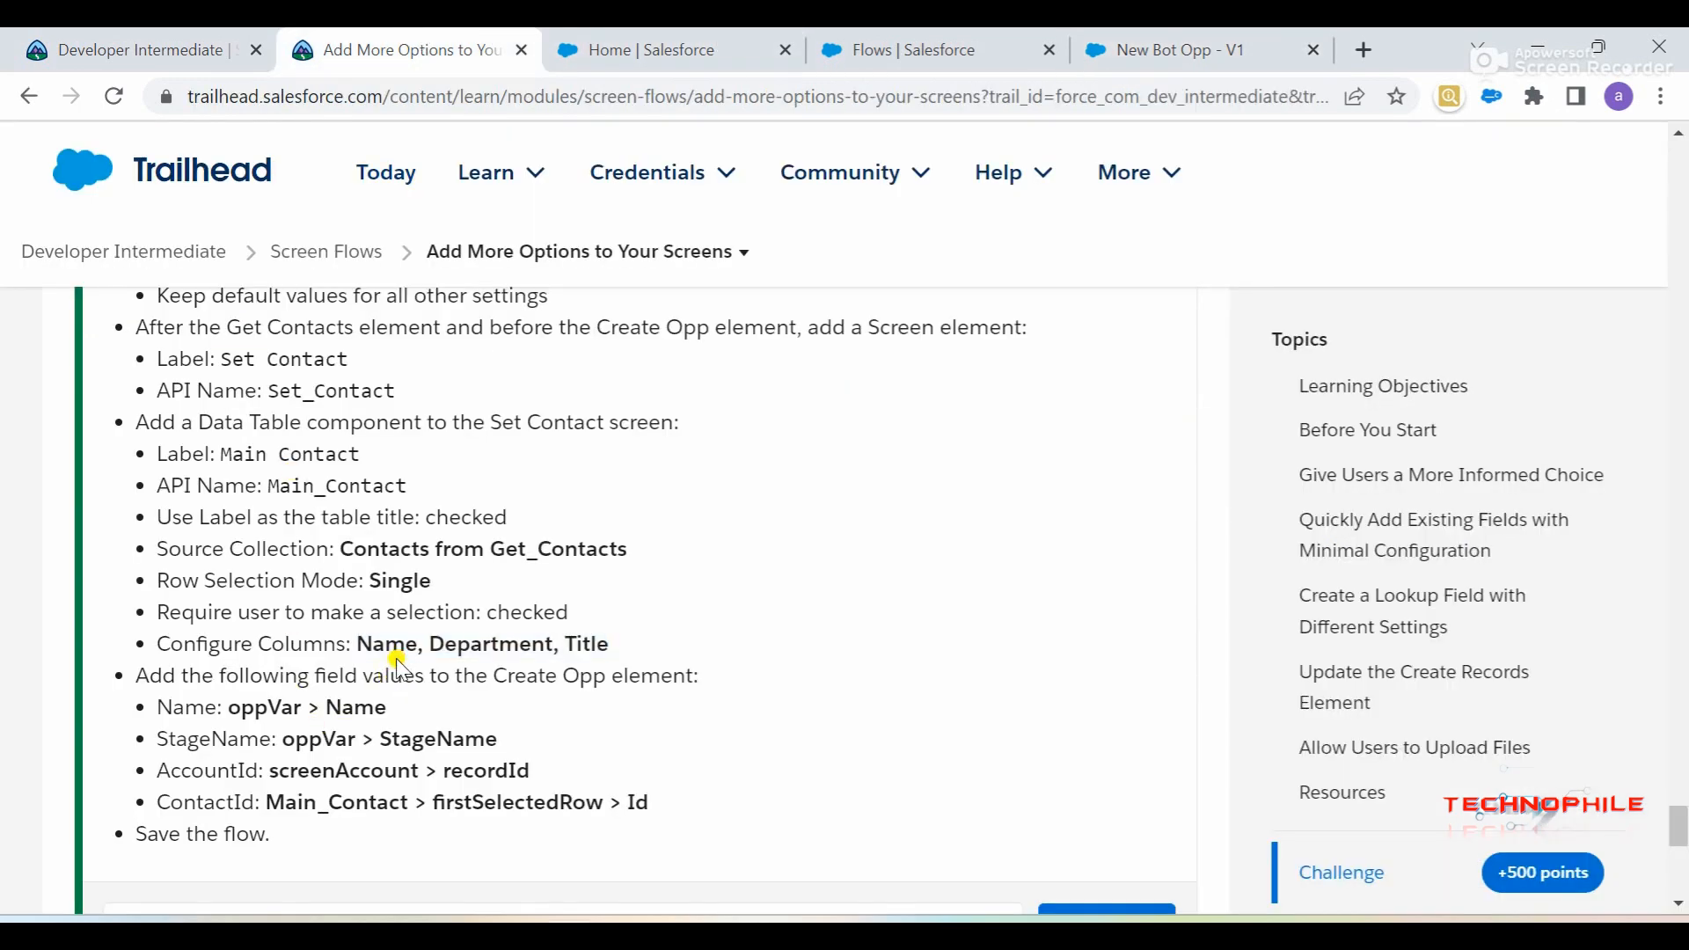
drag(359, 645, 660, 641)
click(1170, 49)
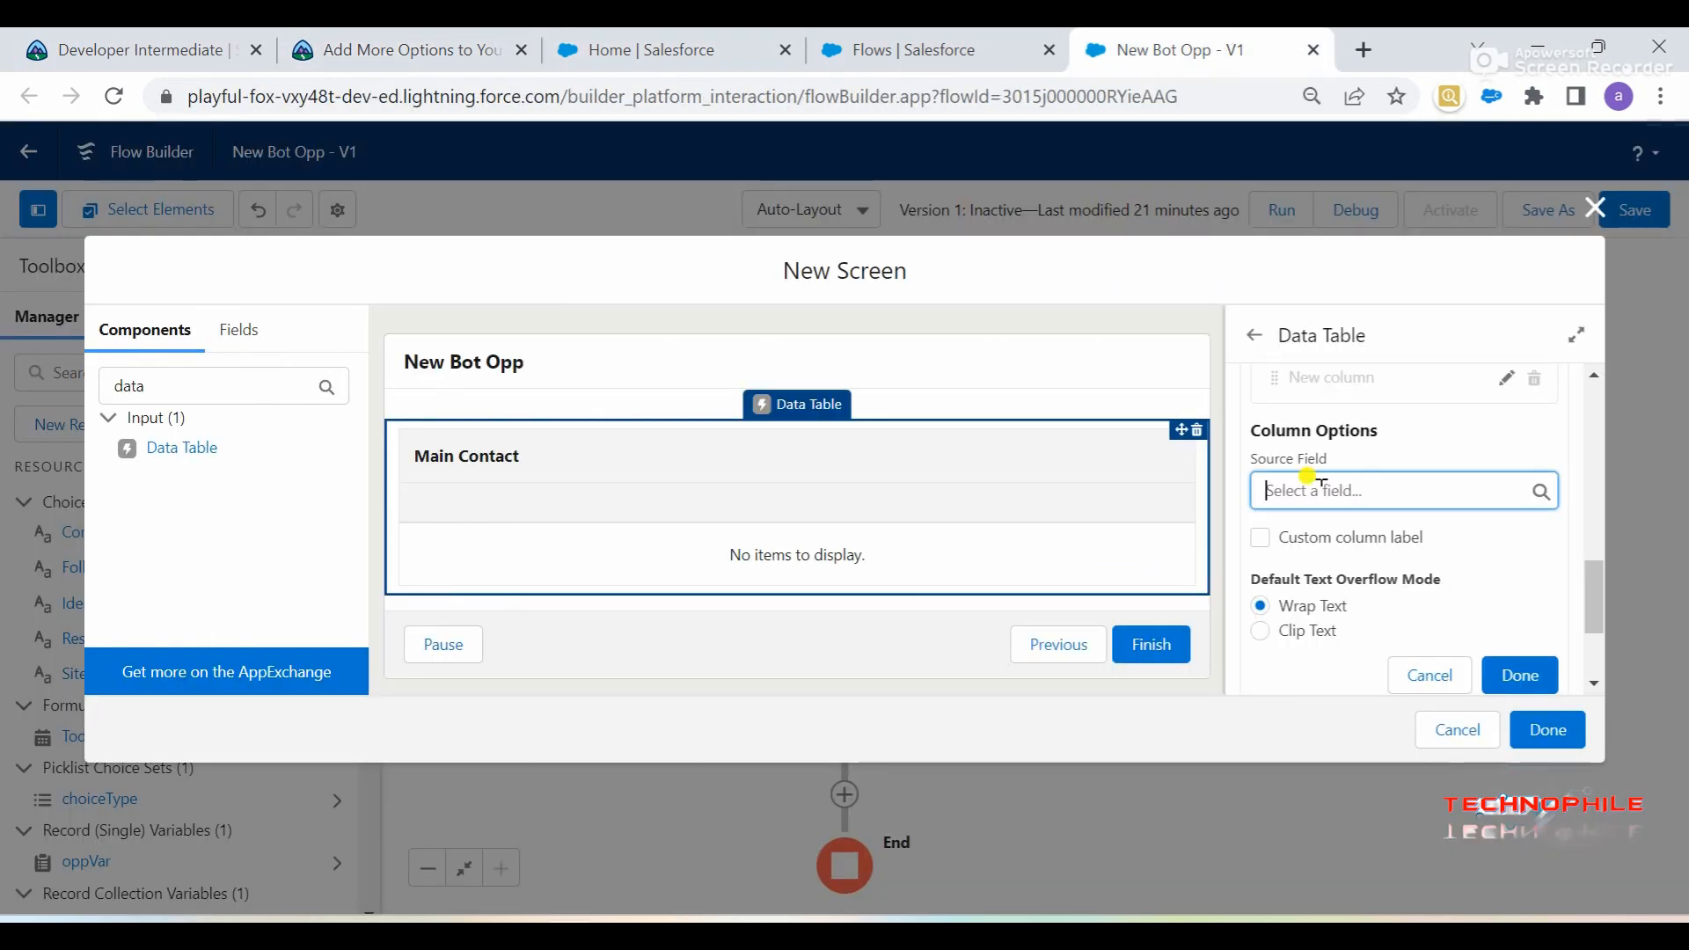
click(1332, 490)
text(name)
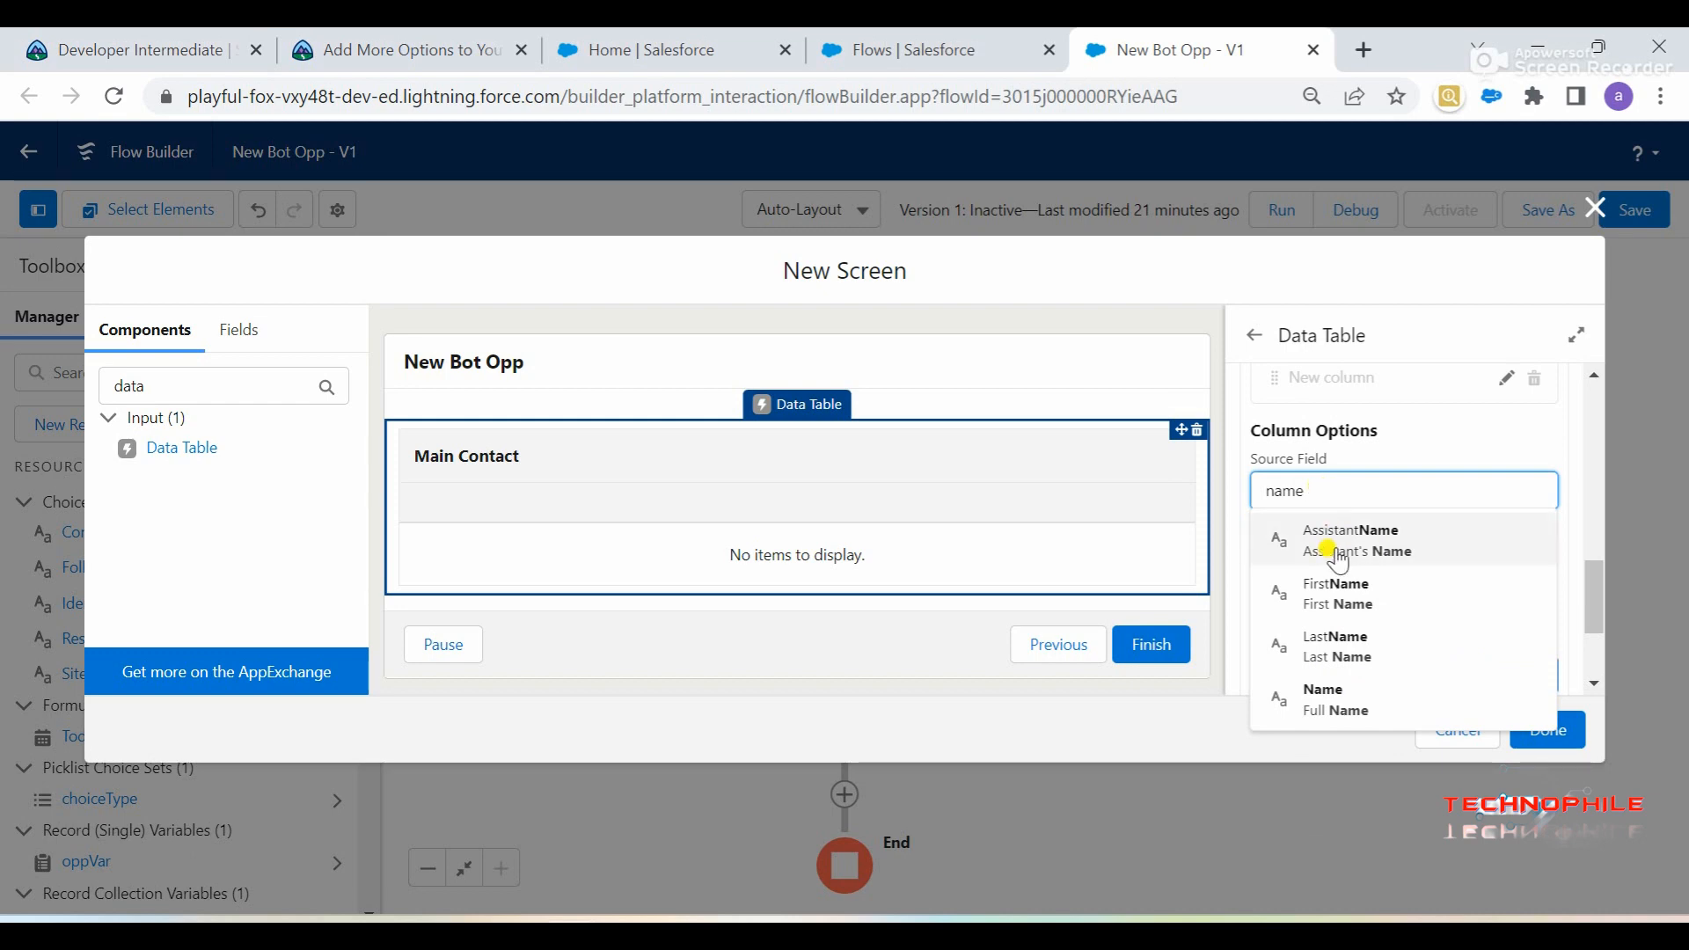
click(1348, 694)
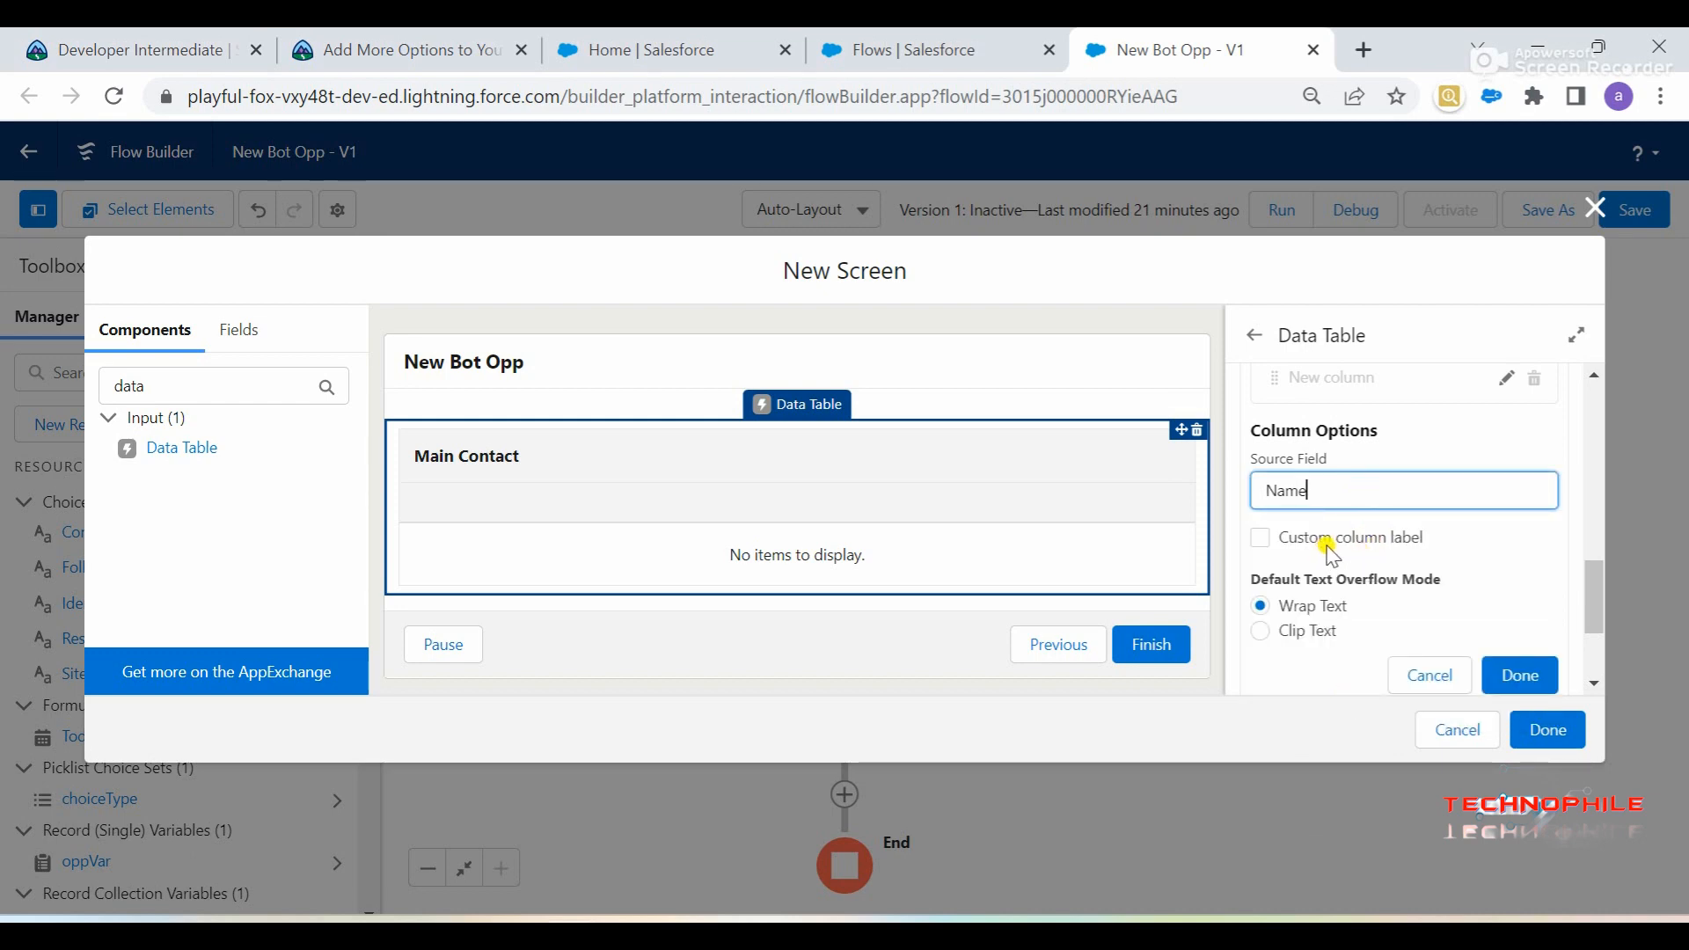
scroll(1425, 571, down, 1)
click(1520, 616)
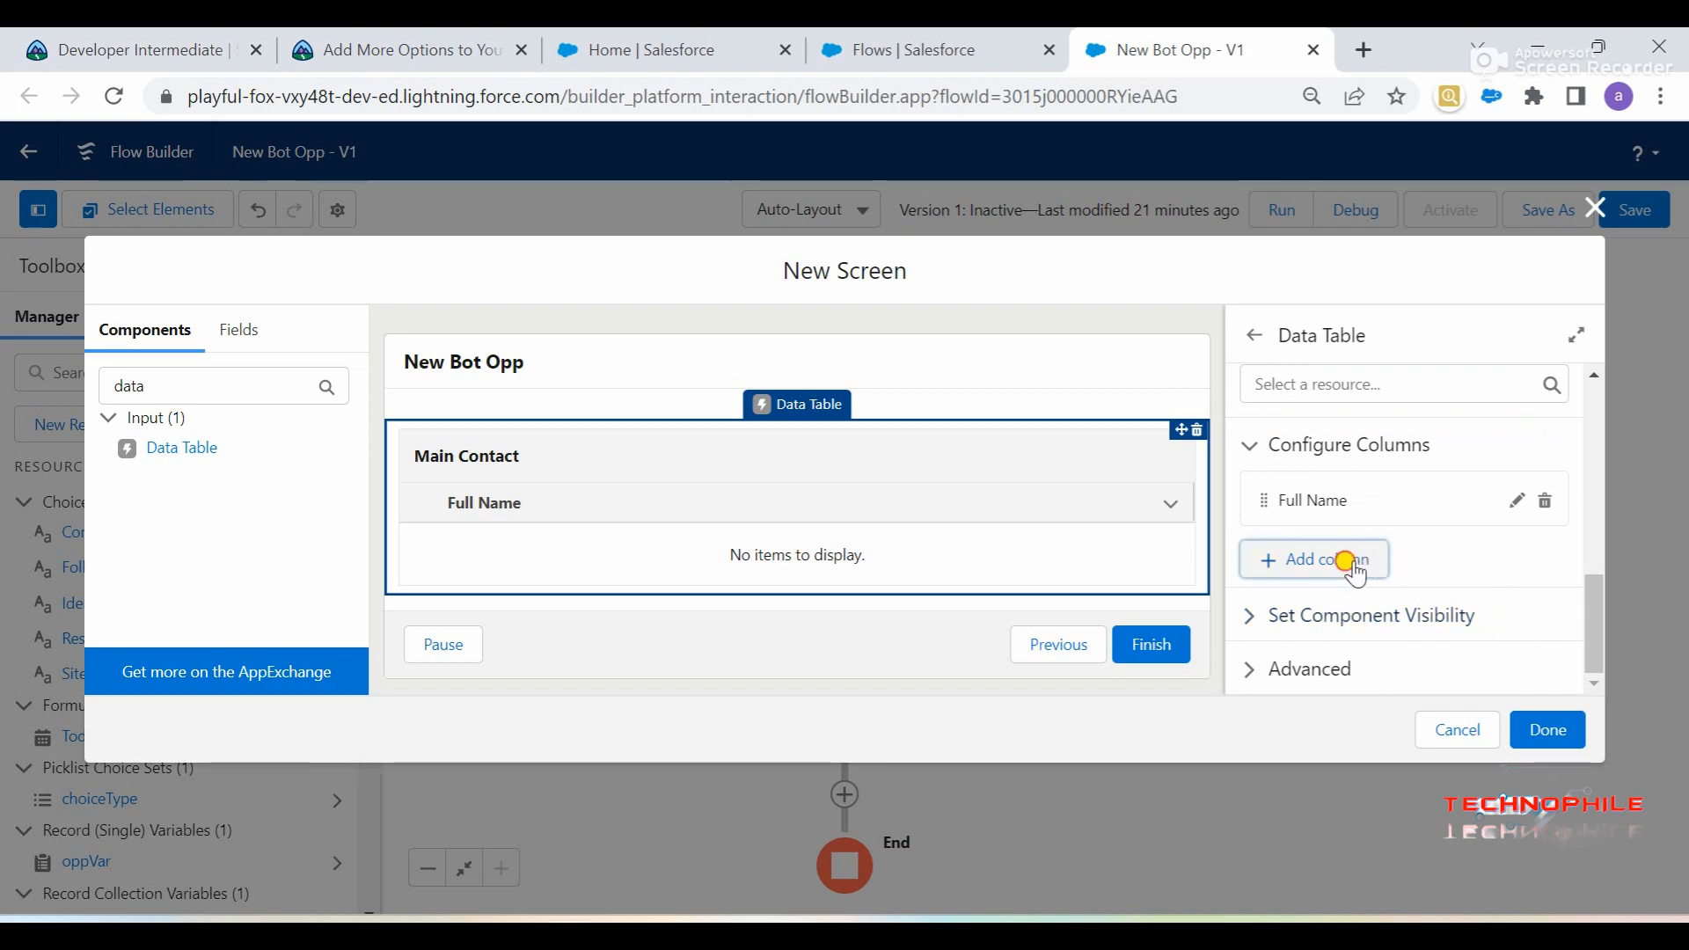
Add a second column to the Main Contact data table with source field Department
click(1349, 563)
scroll(1343, 590, down, 2)
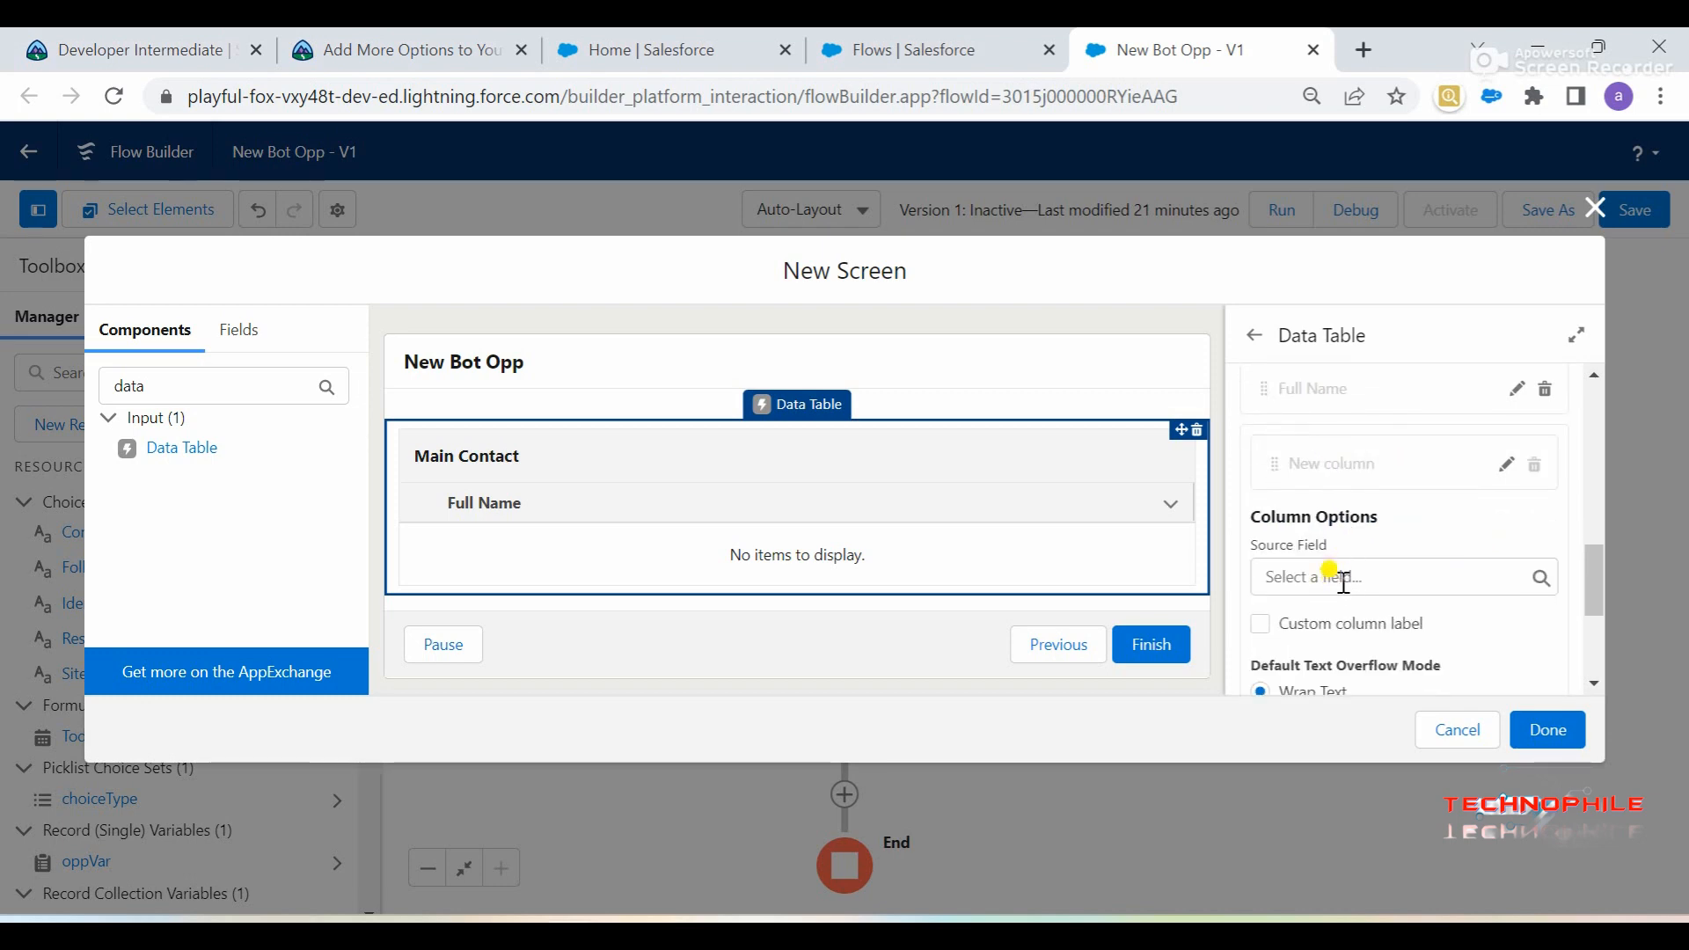
click(1341, 573)
text(cd)
key(BackSpace)
key(BackSpace)
text(depa)
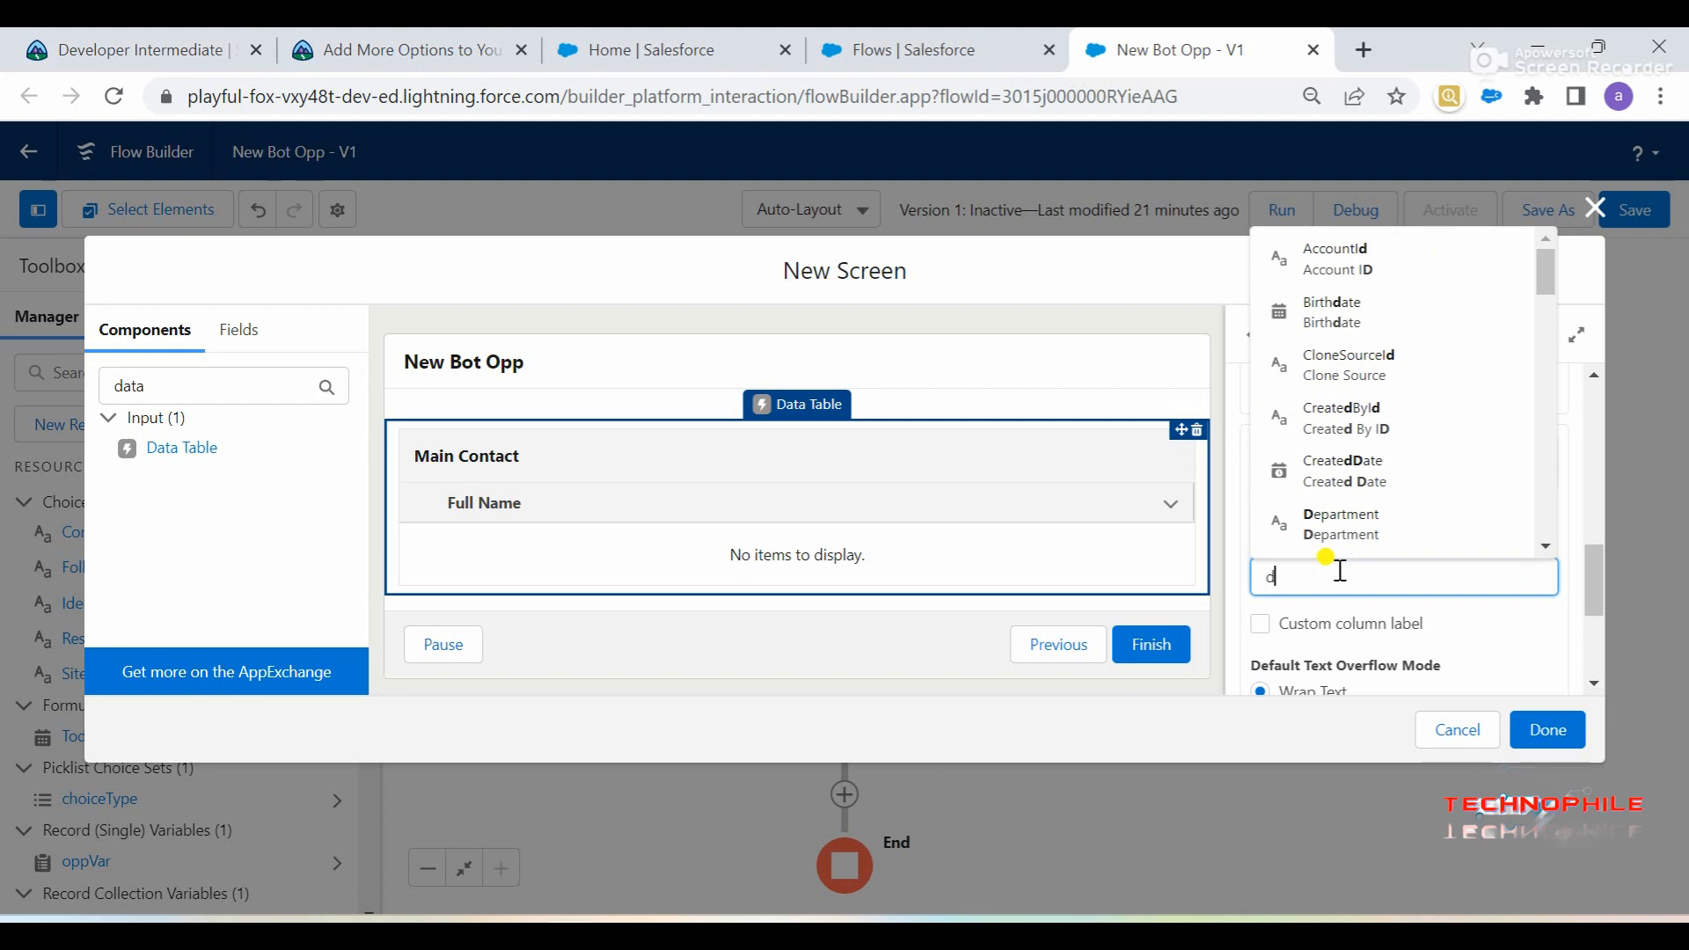
click(1337, 526)
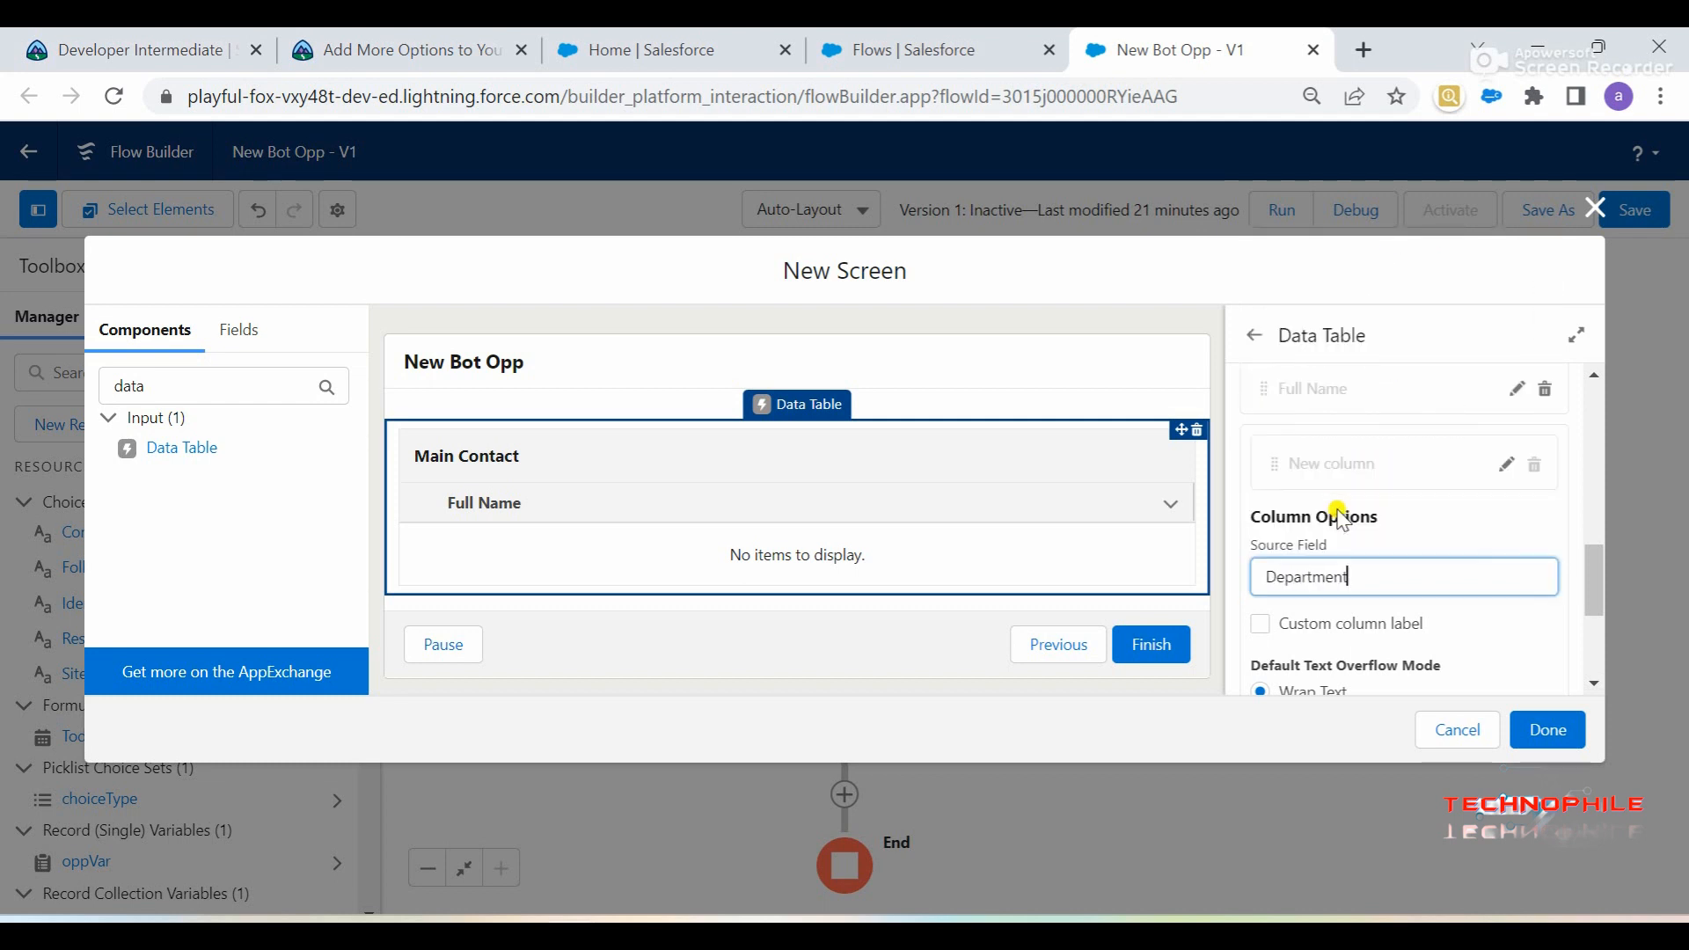
scroll(1495, 677, down, 2)
click(1519, 614)
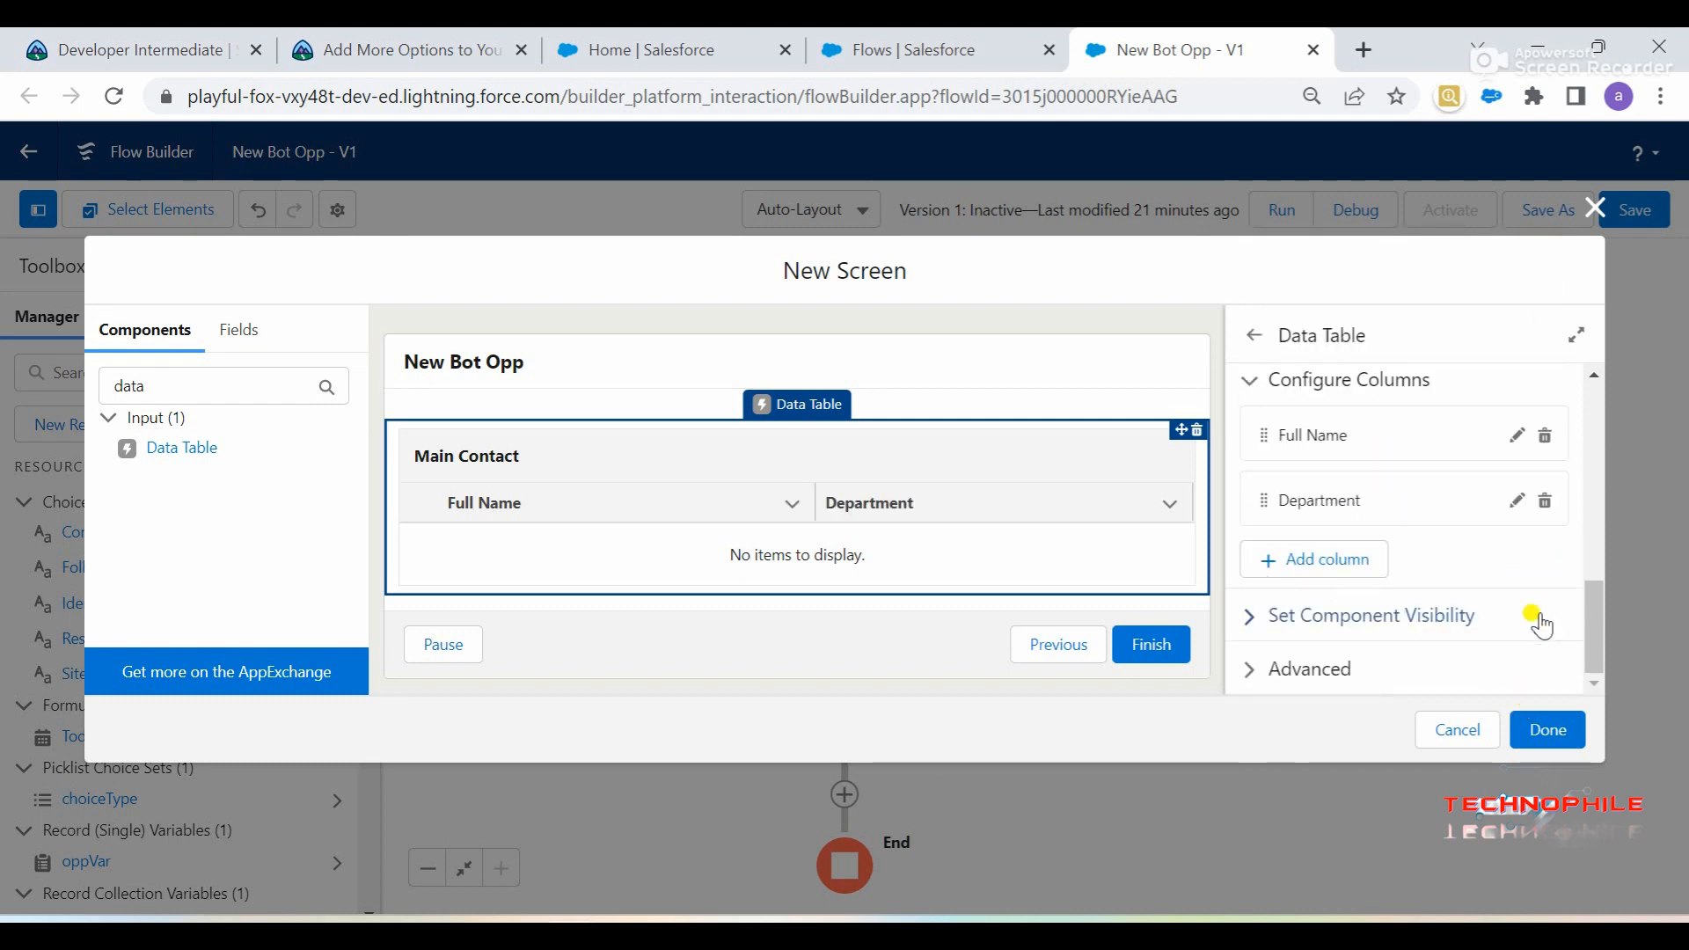
Add a third data table column with source field Title and finish the Set Contact screen
click(1369, 568)
scroll(1420, 554, down, 2)
click(1377, 504)
text(tit)
click(1368, 658)
scroll(1504, 660, down, 2)
click(1514, 509)
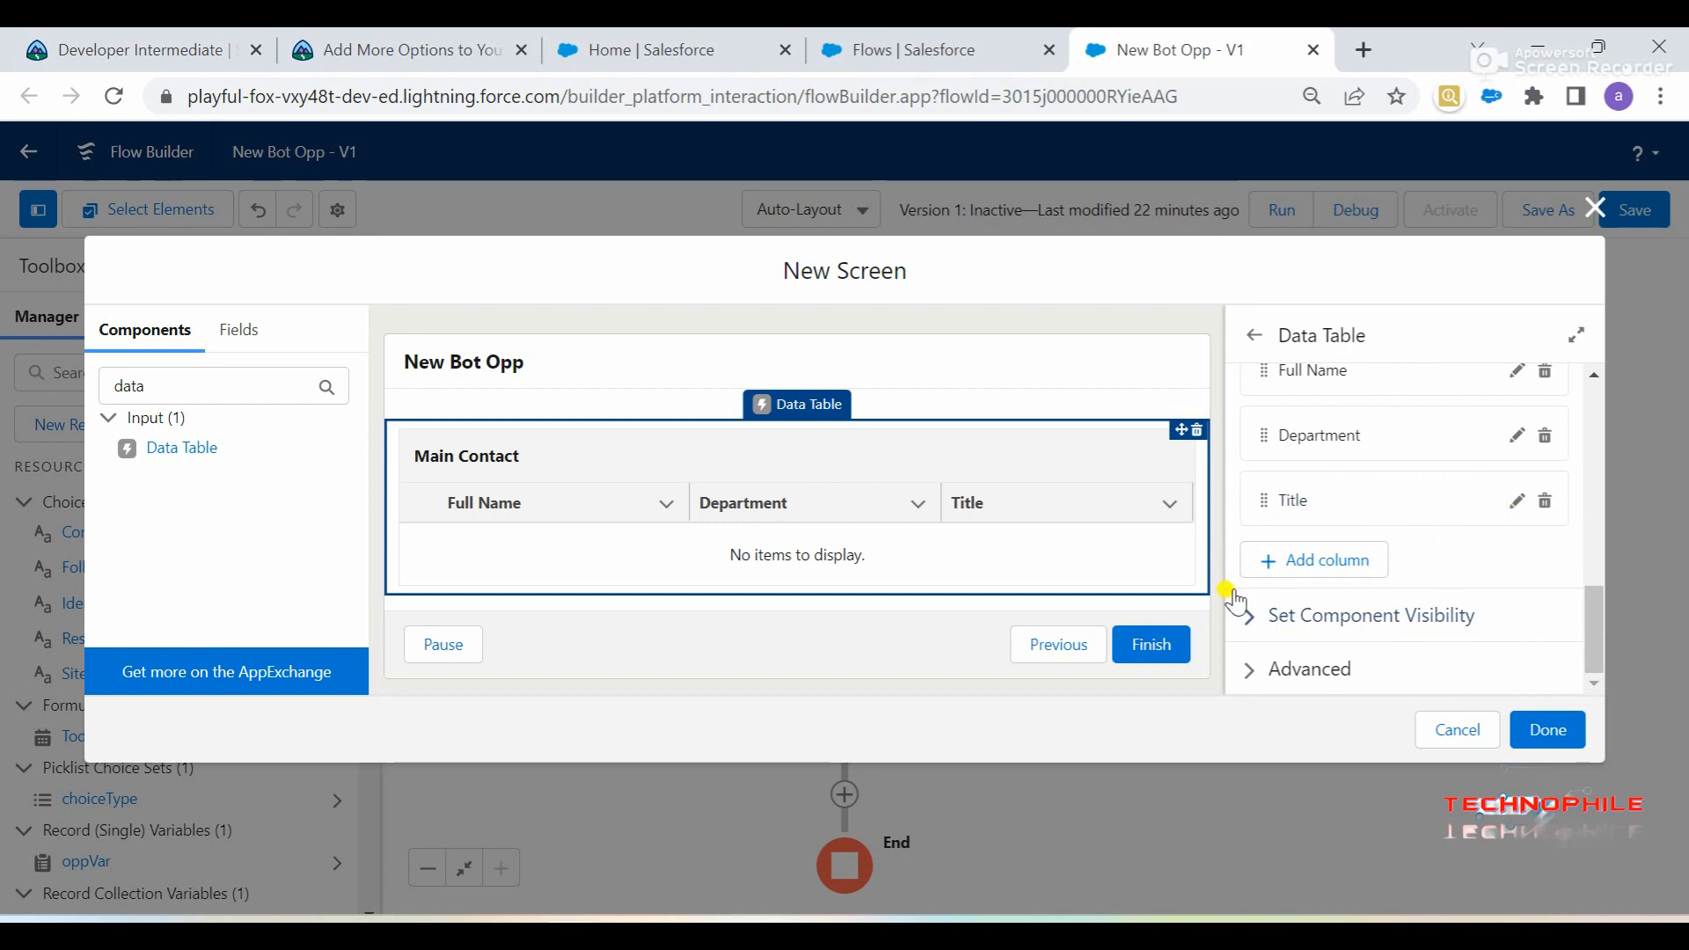
click(1535, 728)
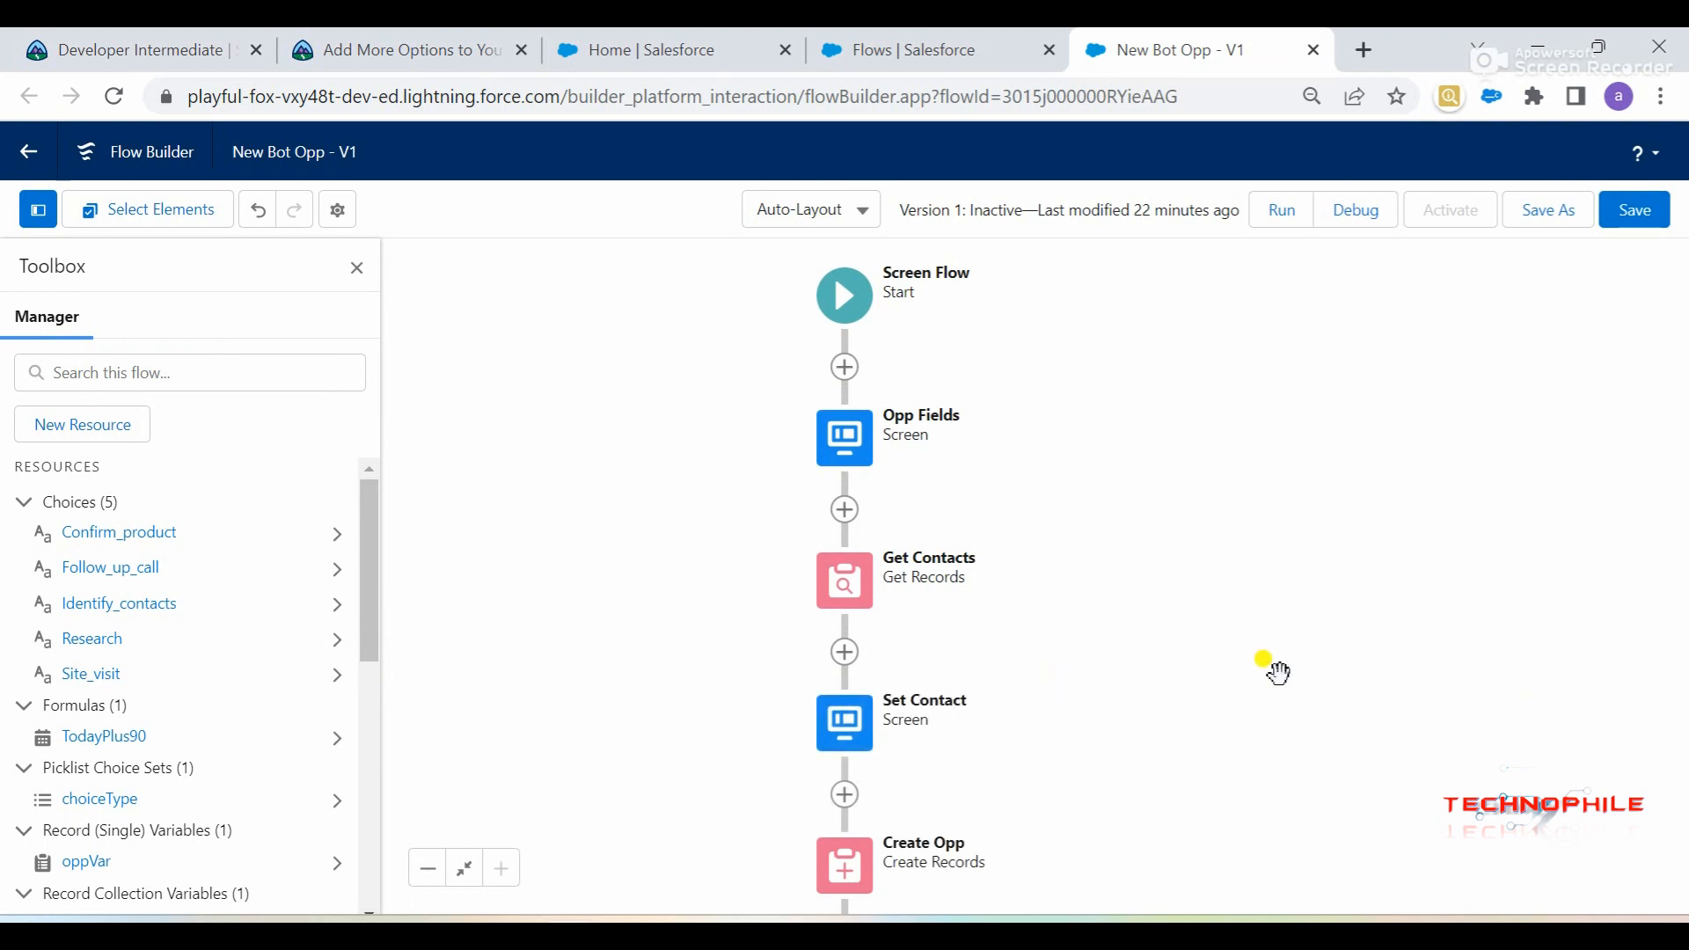
Open the Create Opp element for editing and go to its opportunity field values
key(ctrl+minus)
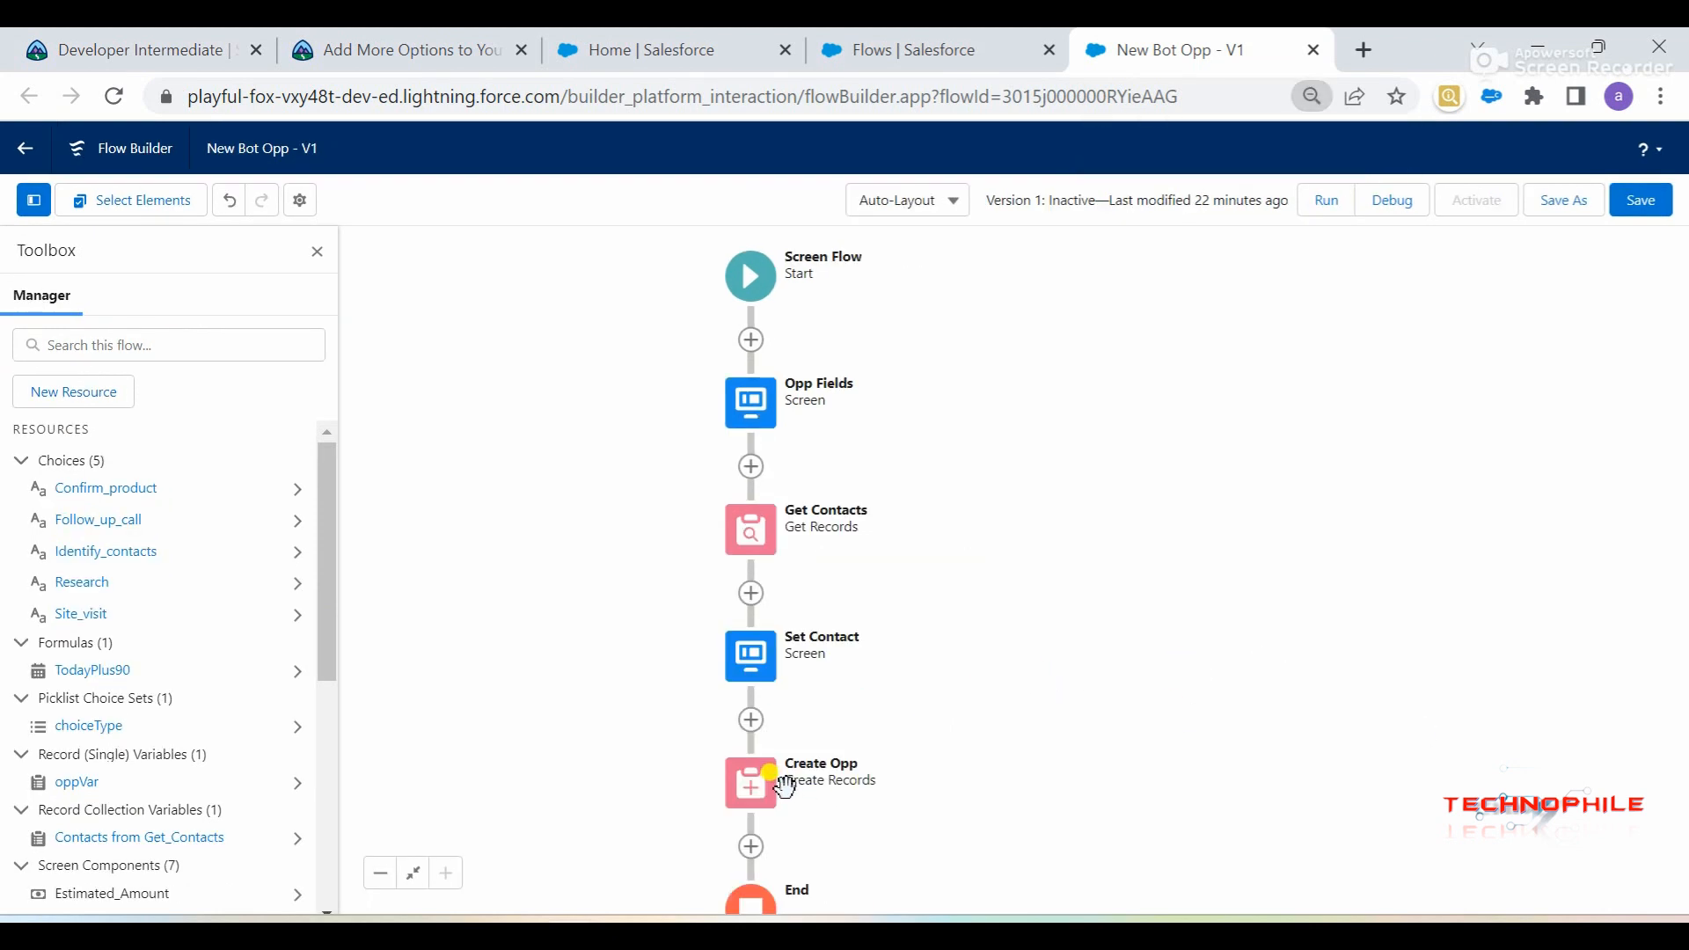
click(754, 798)
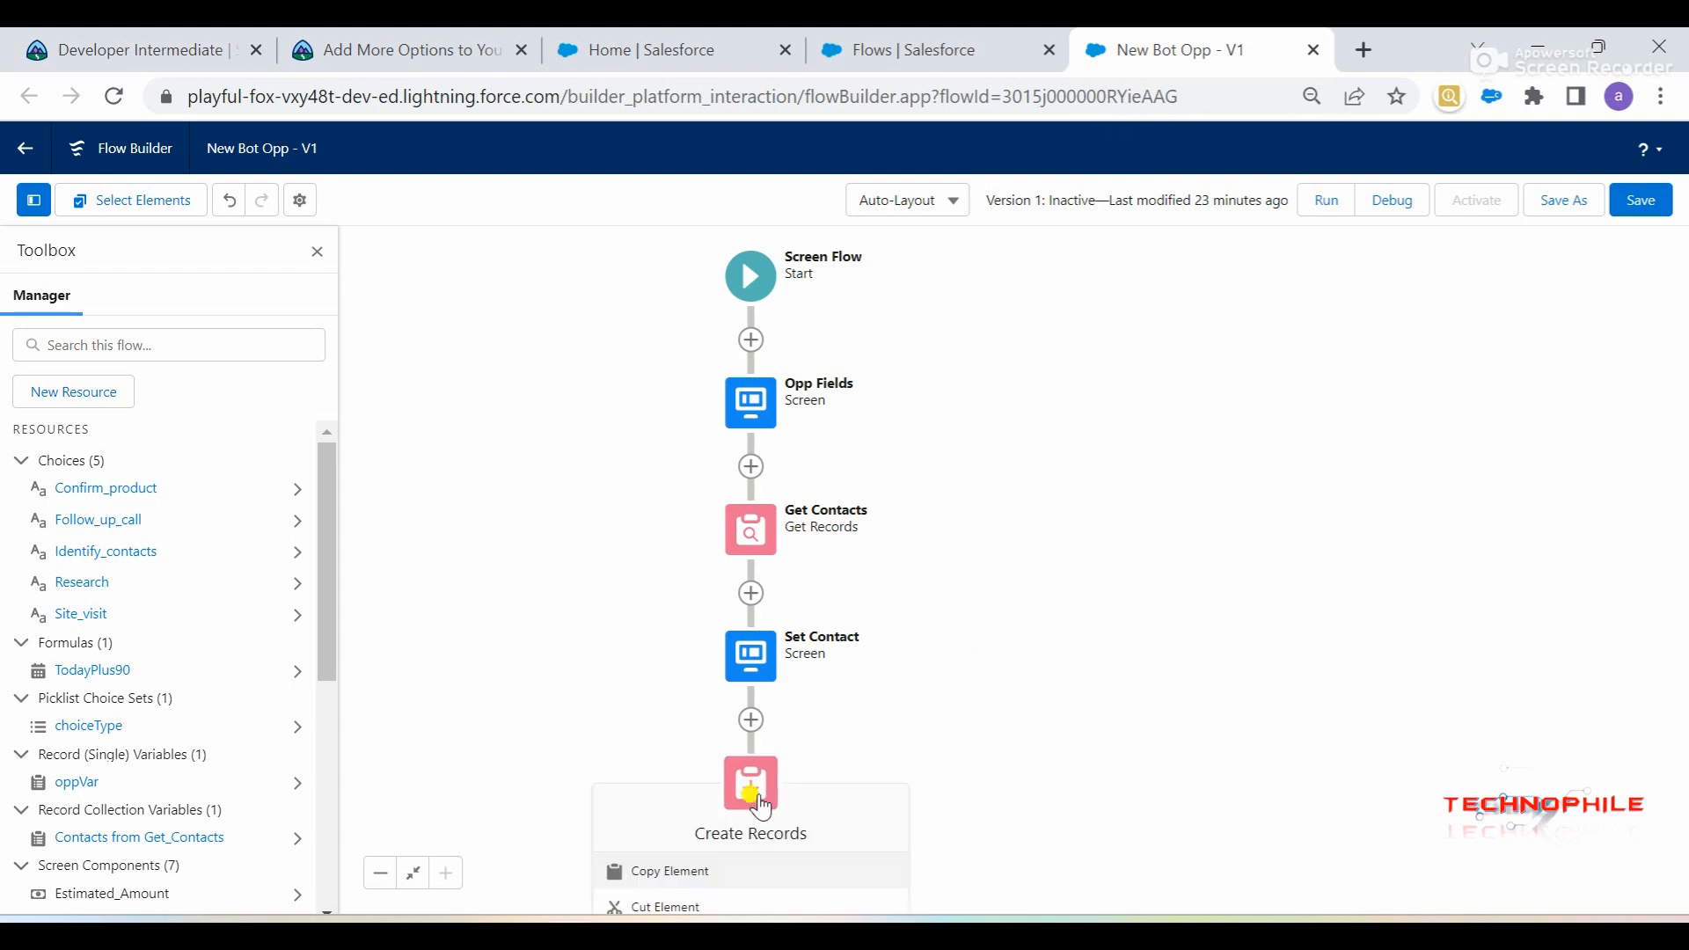
key(ctrl+minus)
key(ctrl+minus)
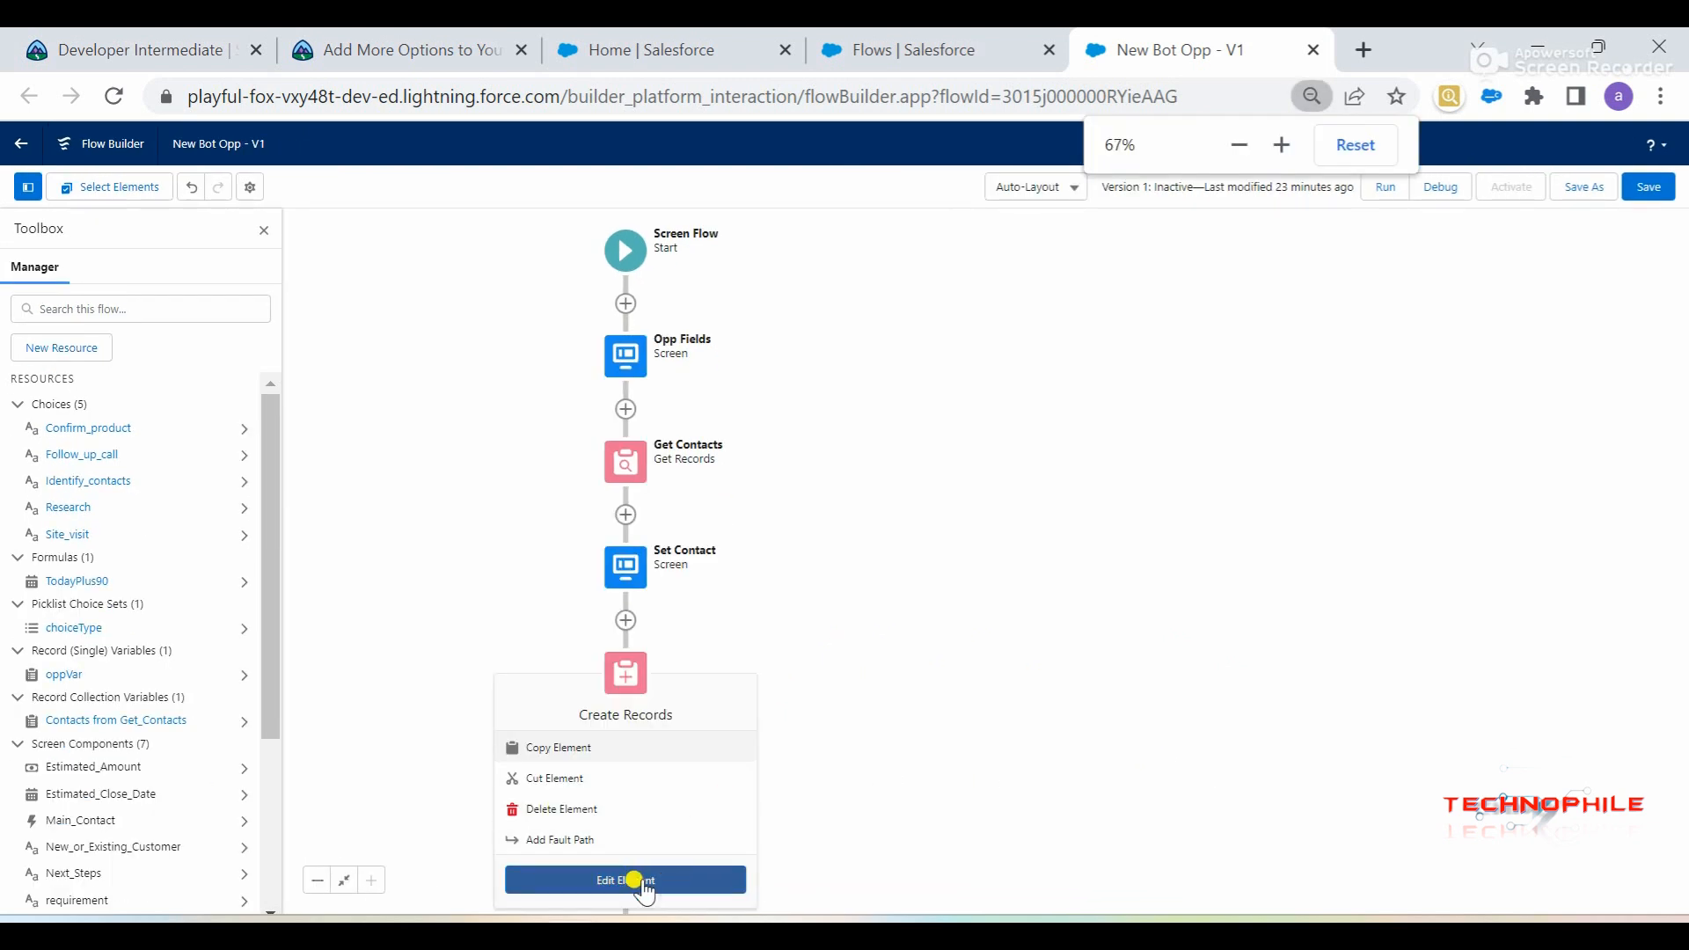
click(635, 879)
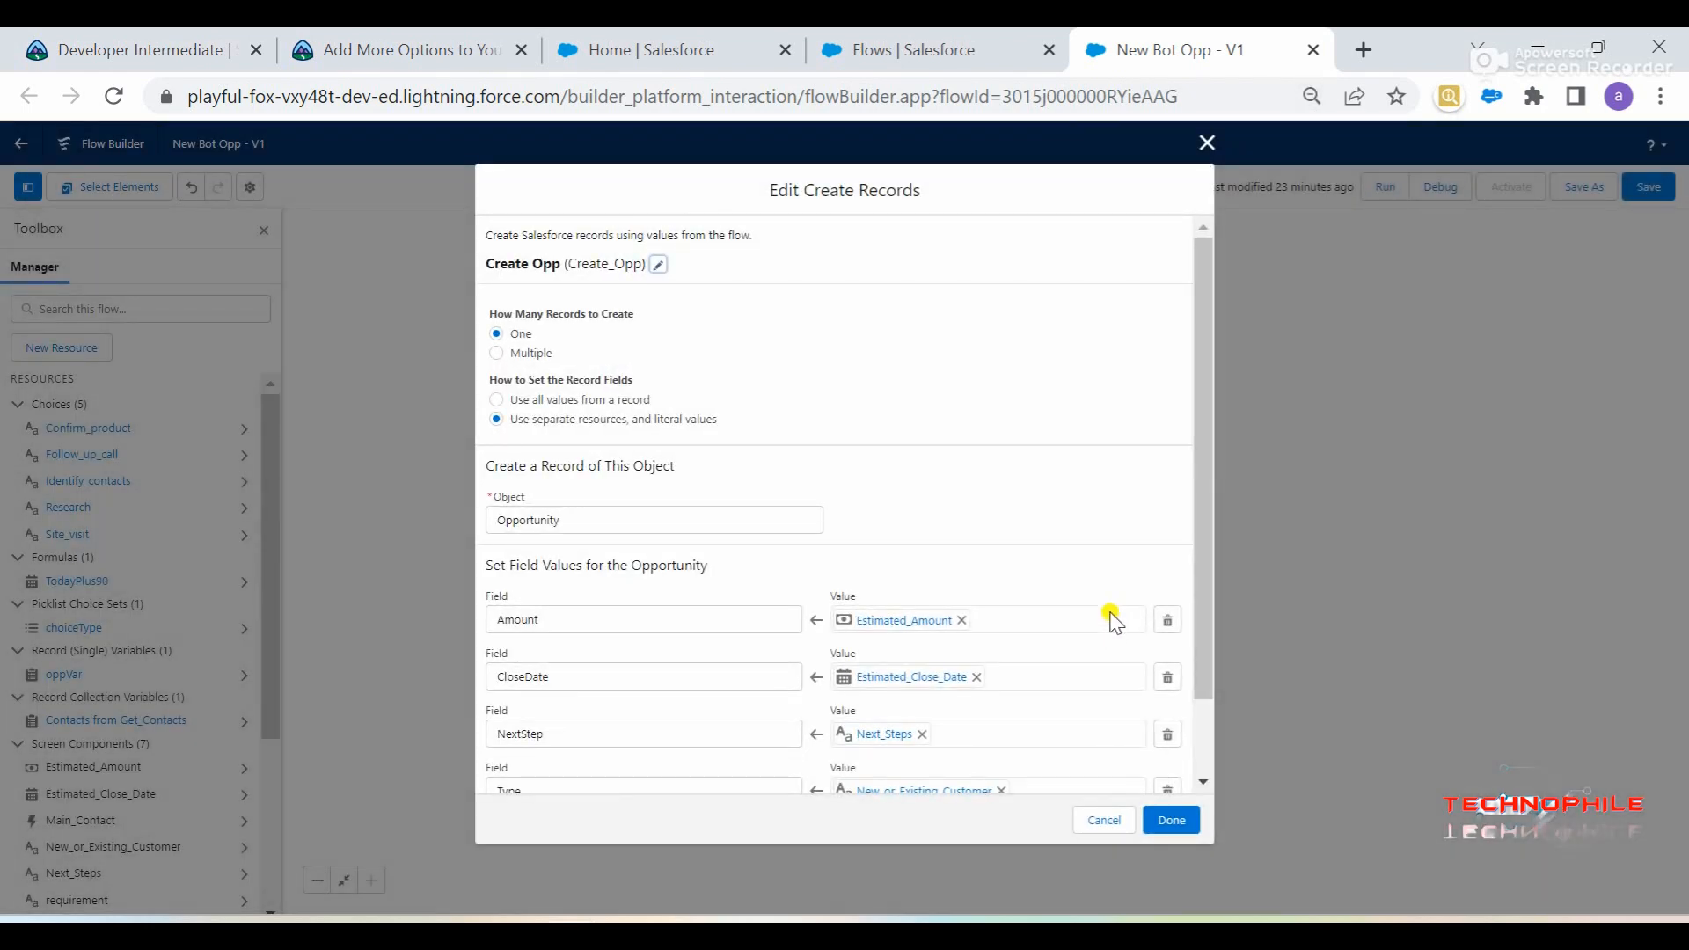
key(ctrl+plus)
key(ctrl+plus)
scroll(1112, 620, down, 3)
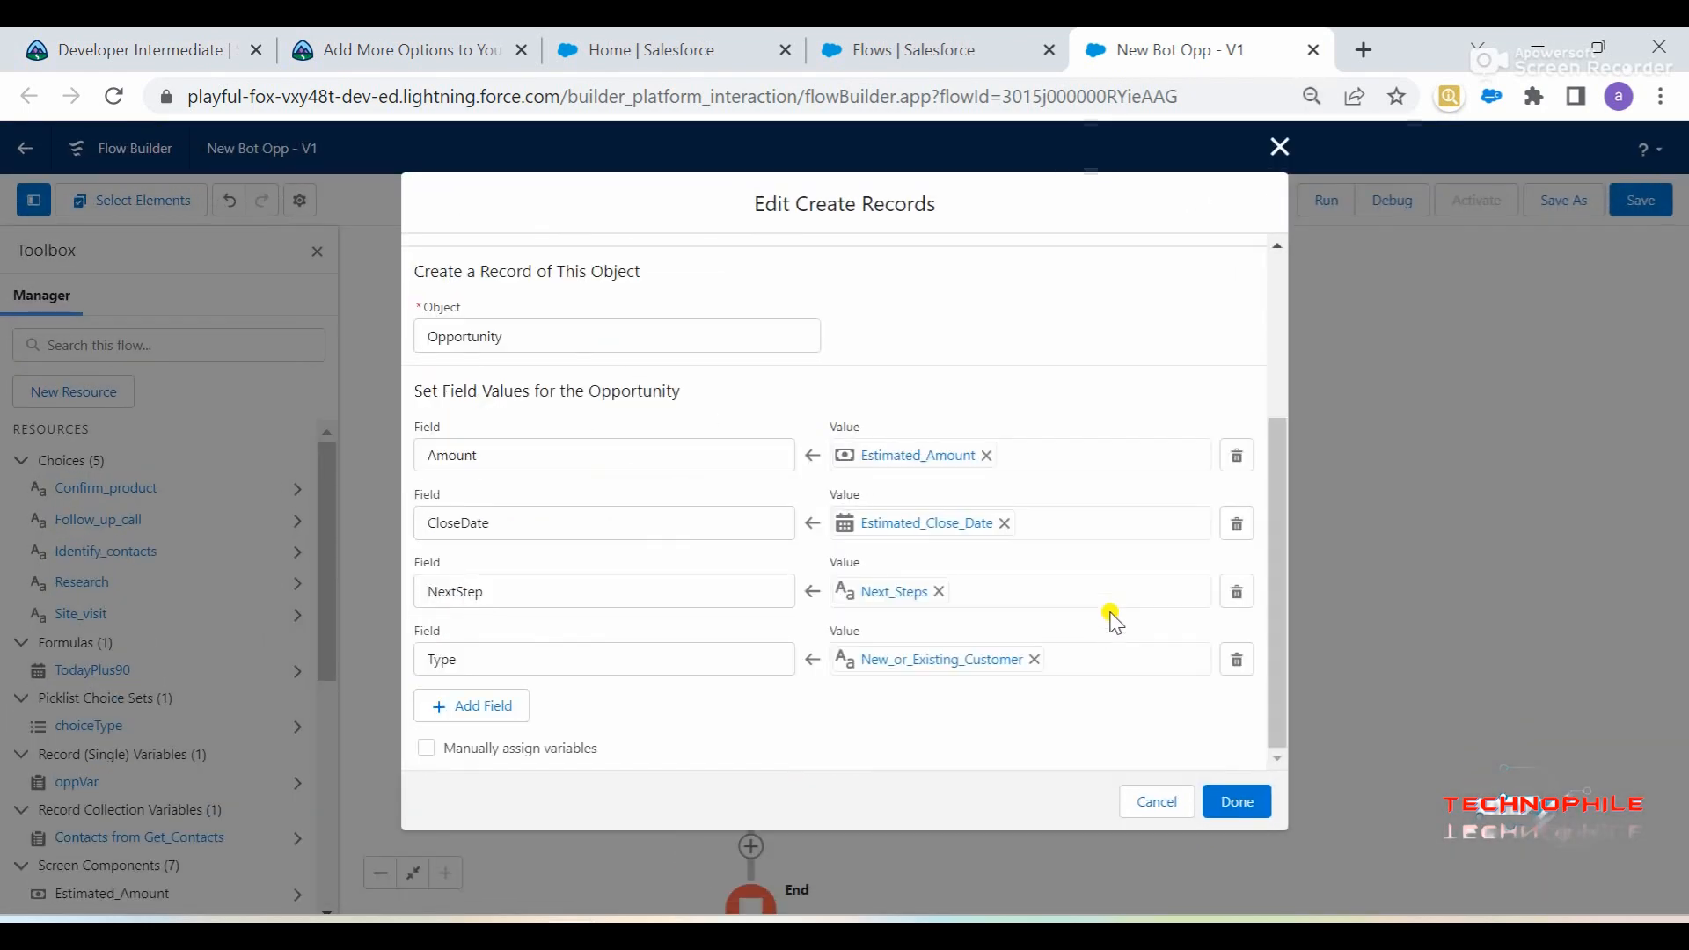
Check the Create Opp field values in the challenge instructions and add a Name field row to the element
click(411, 46)
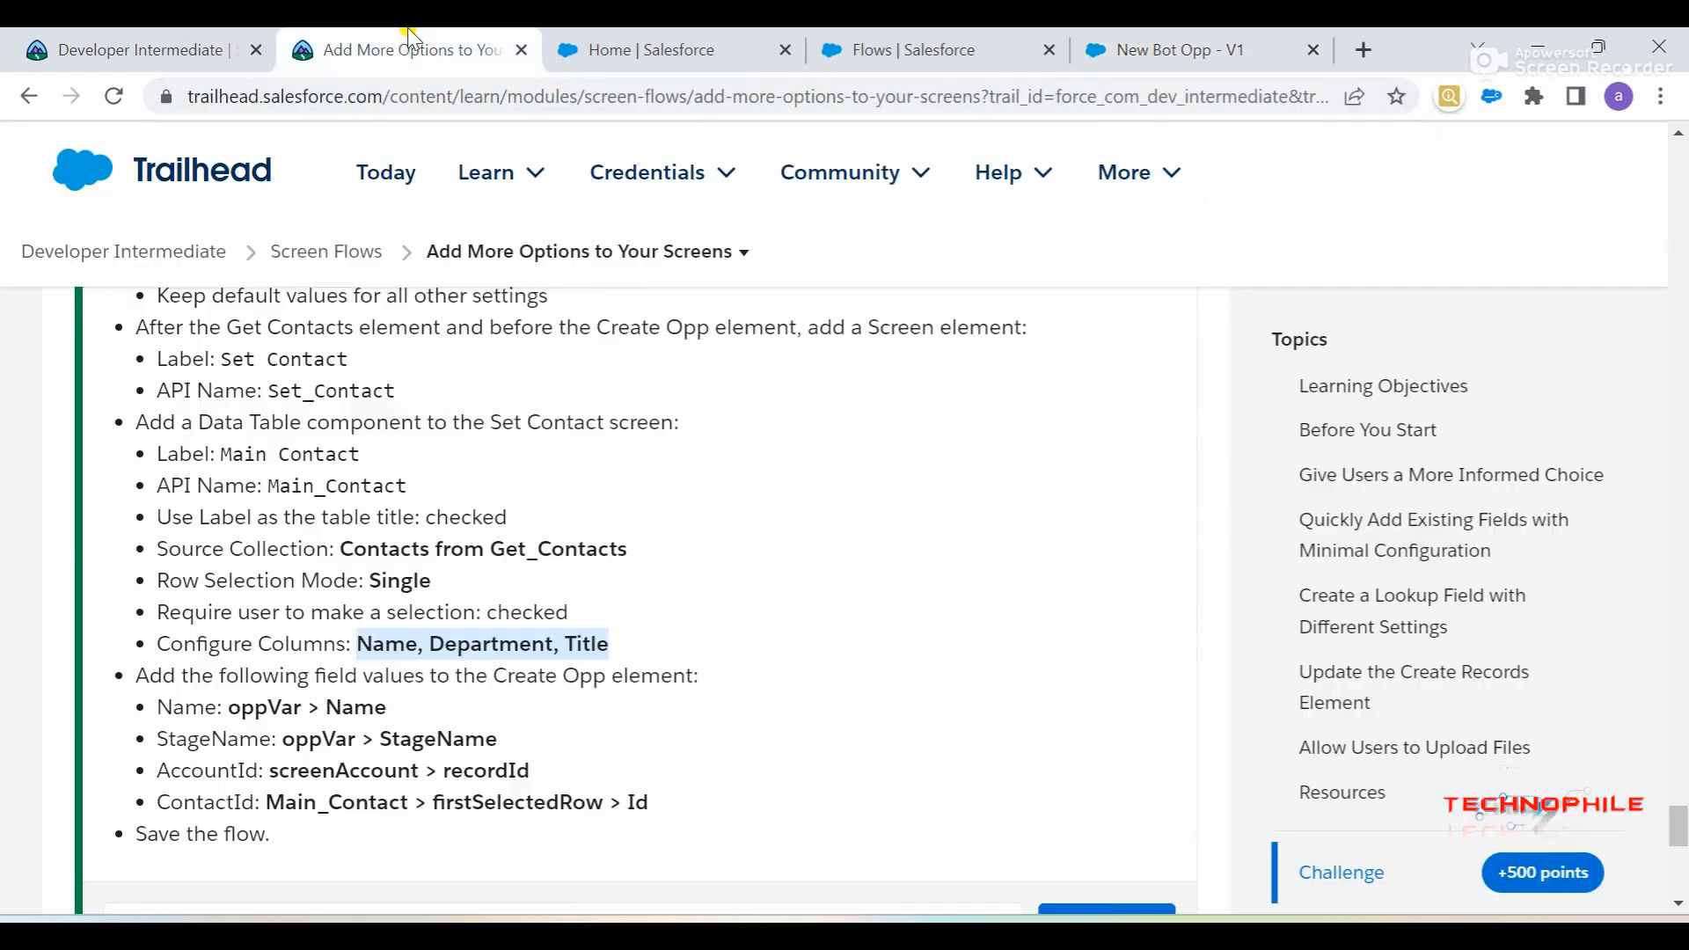
double_click(248, 707)
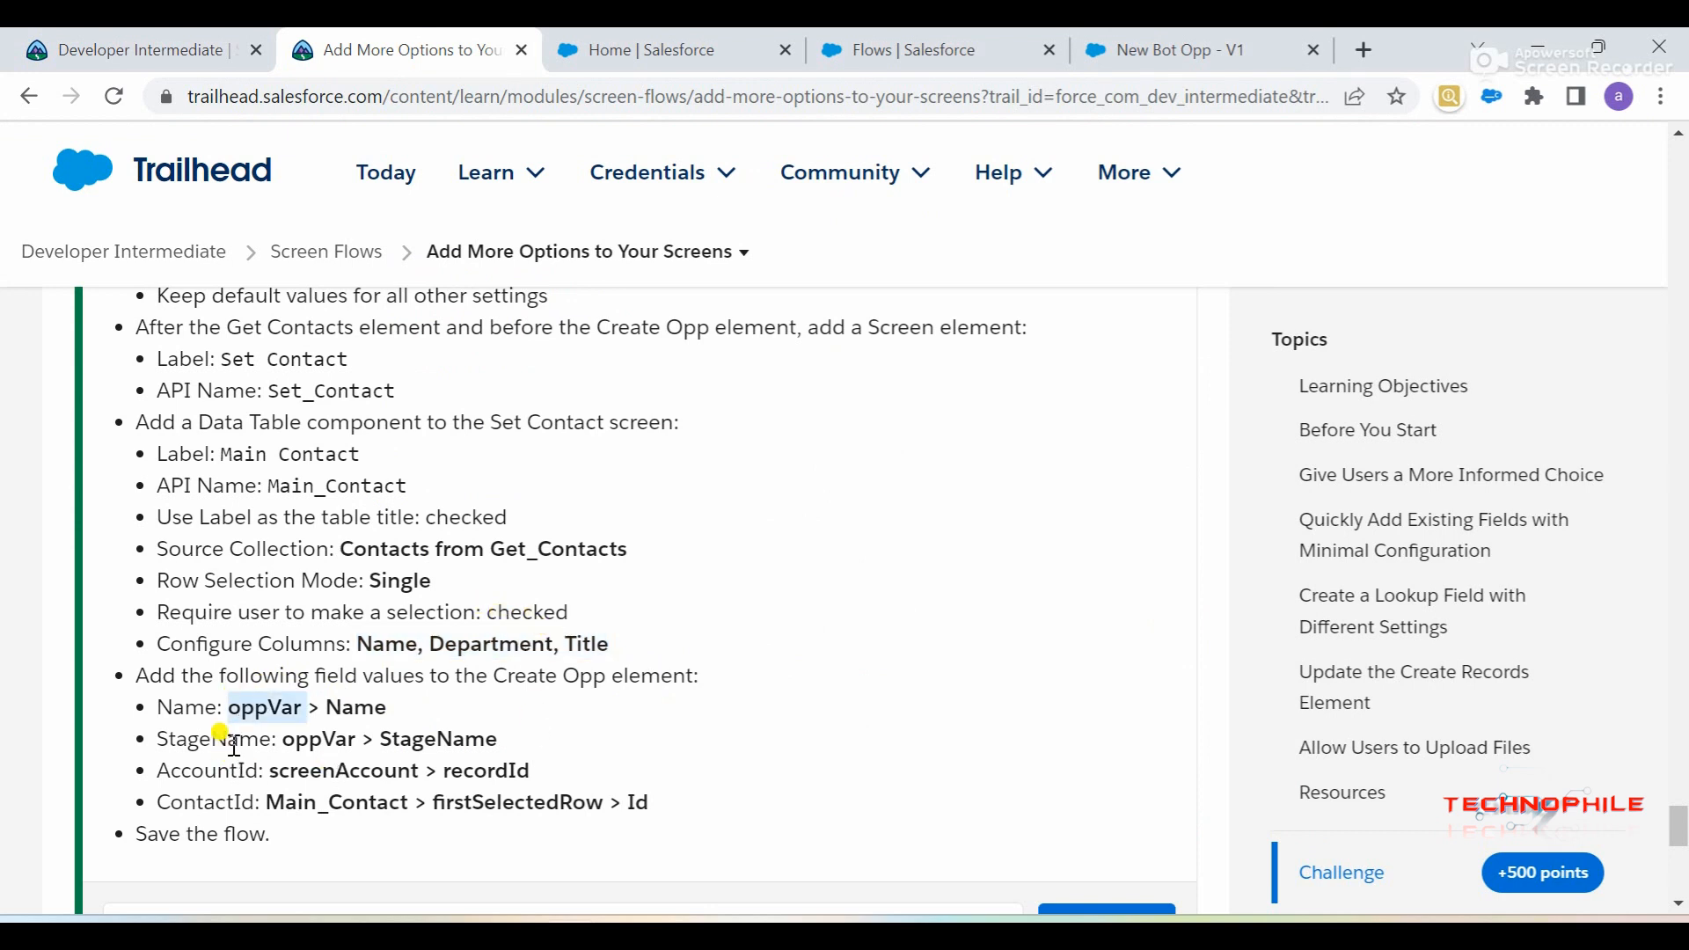
click(1178, 50)
click(470, 701)
scroll(666, 683, down, 1)
click(626, 659)
text(name)
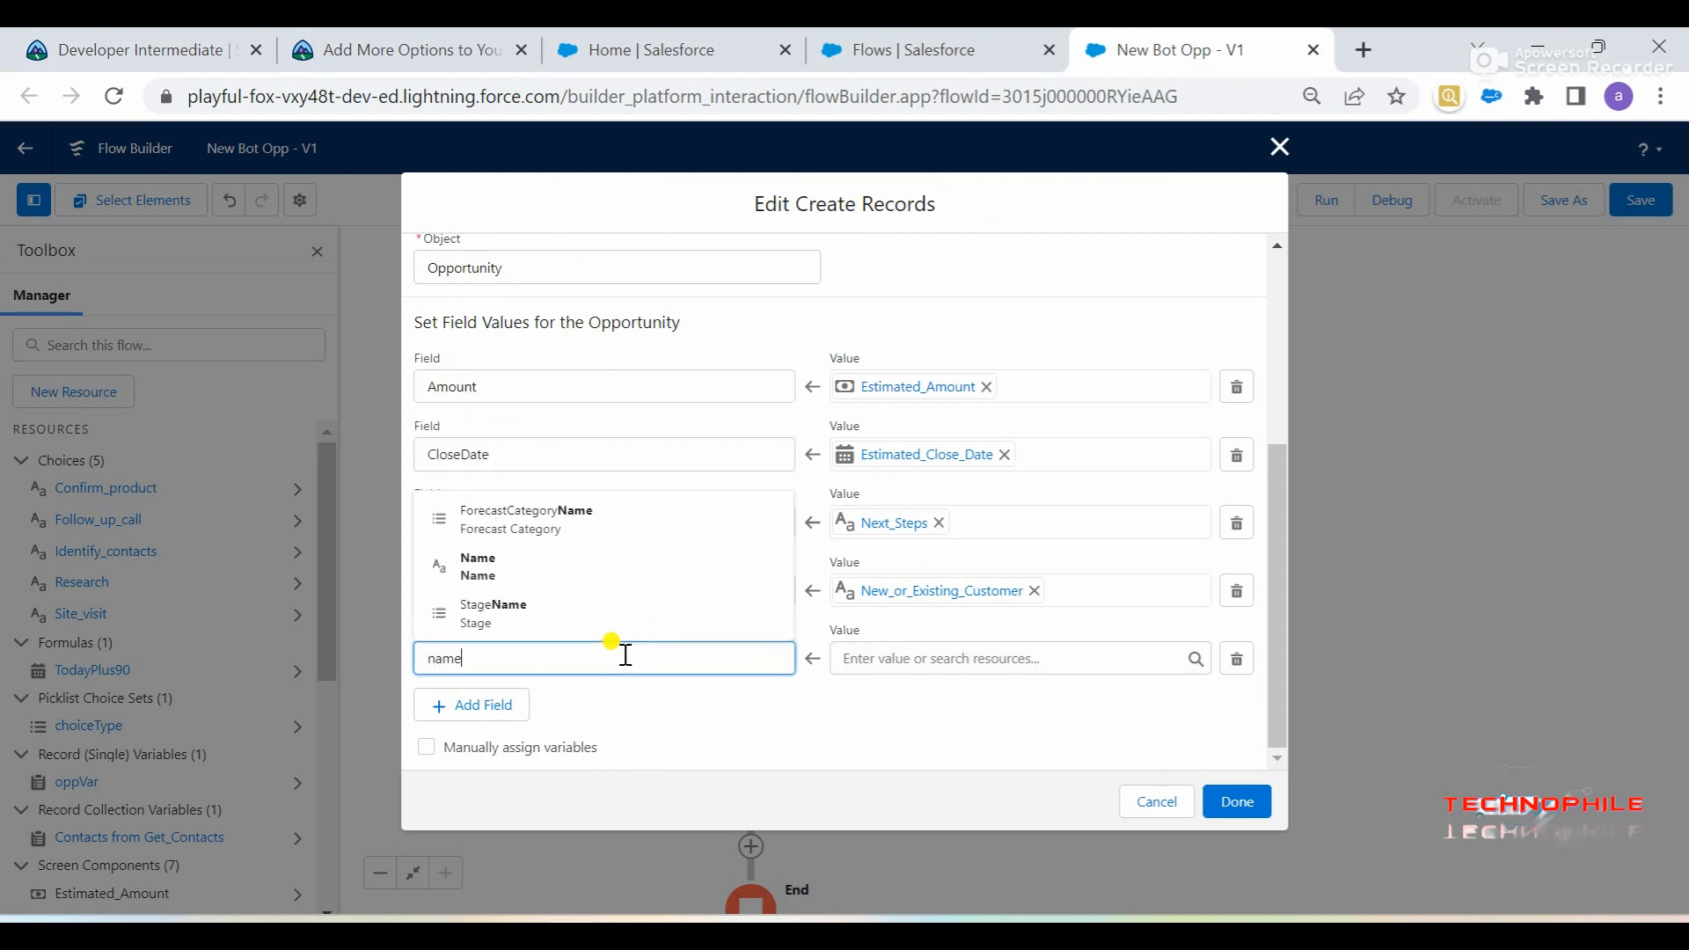
click(514, 588)
Set the value of the Name field to oppVar > Name
click(909, 661)
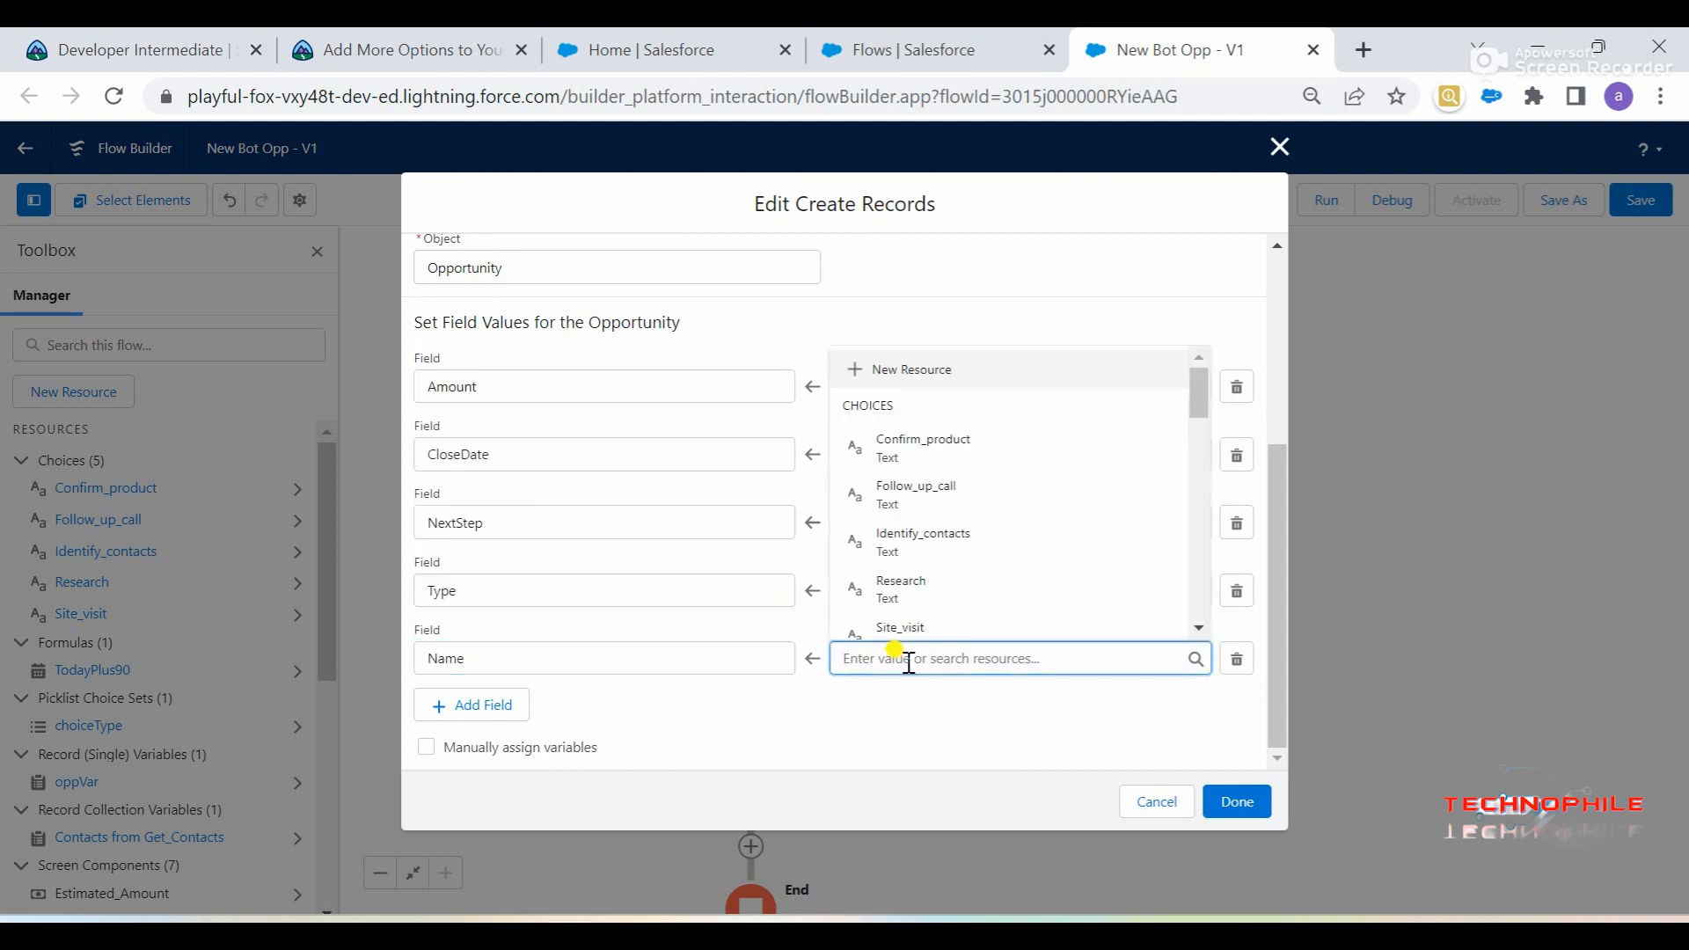
text(opp)
click(879, 531)
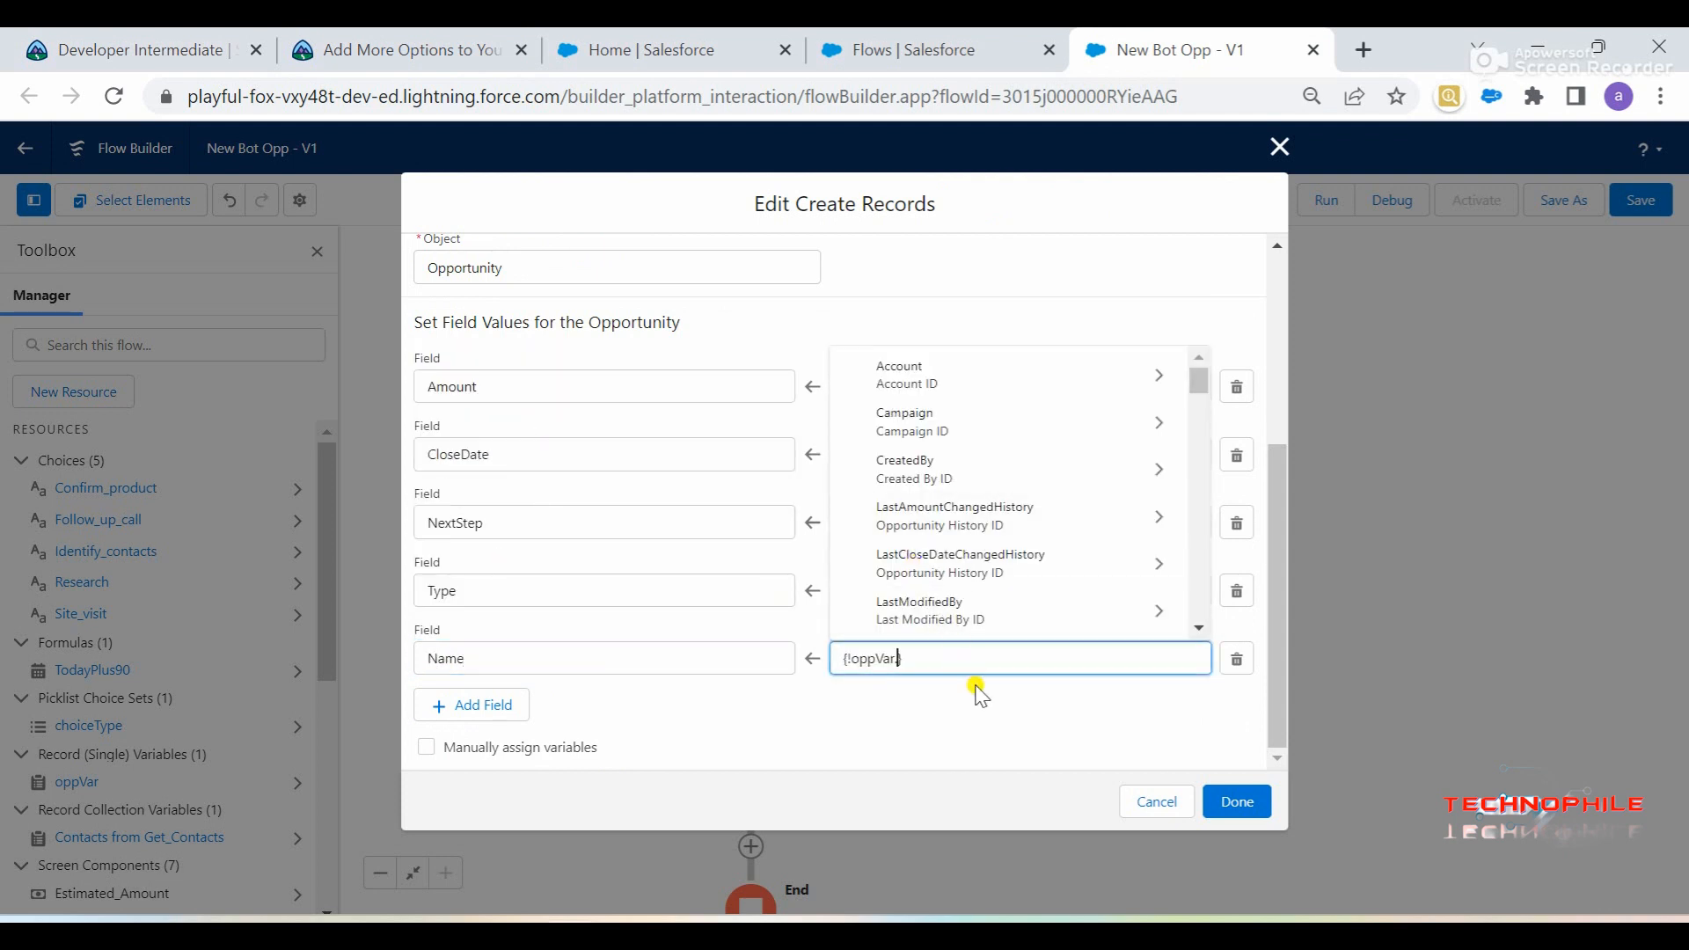
key(BackSpace)
text(.na)
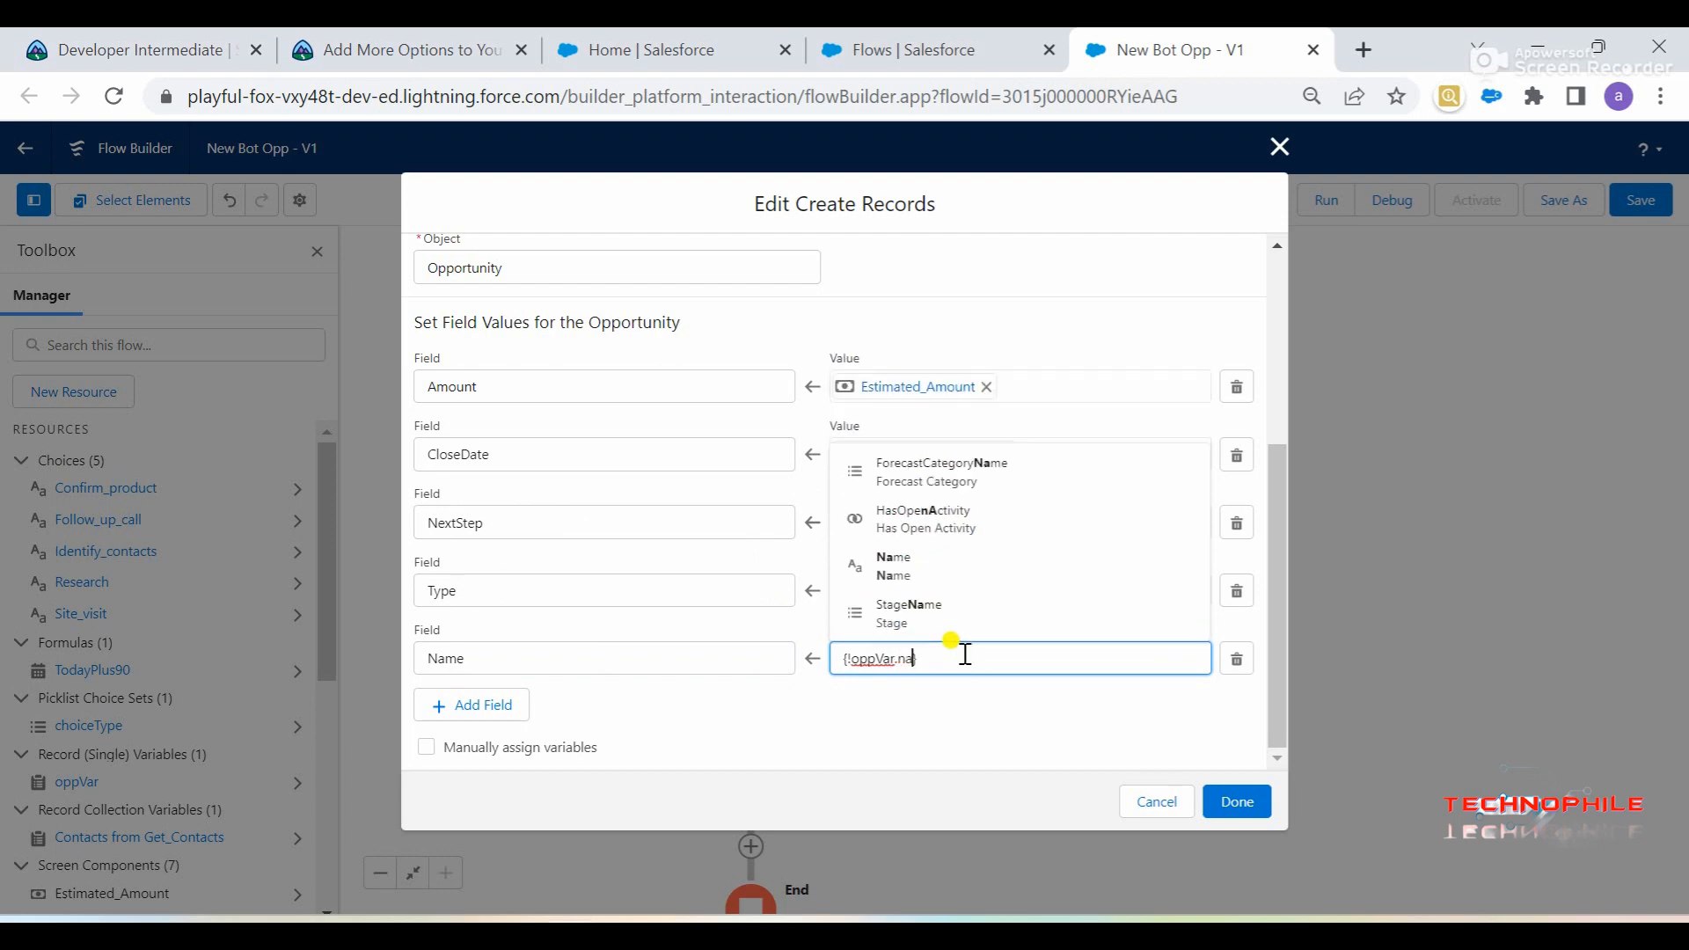
click(891, 563)
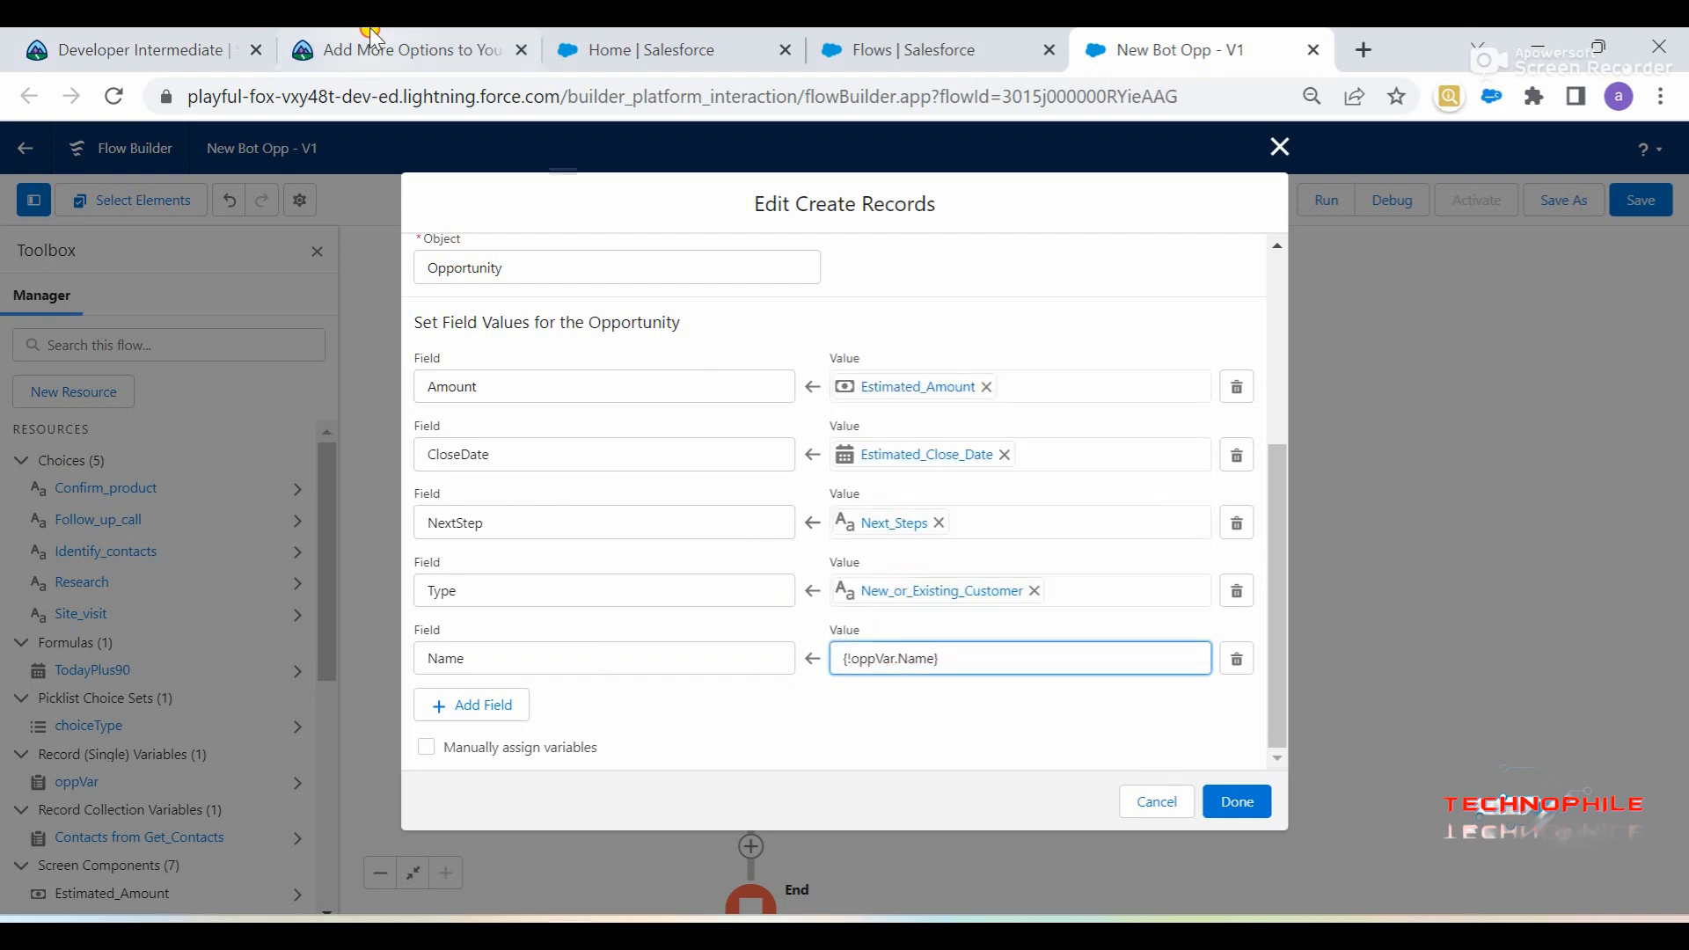
Copy StageName from the challenge instructions and add it as a new field row in Create Opp
click(387, 49)
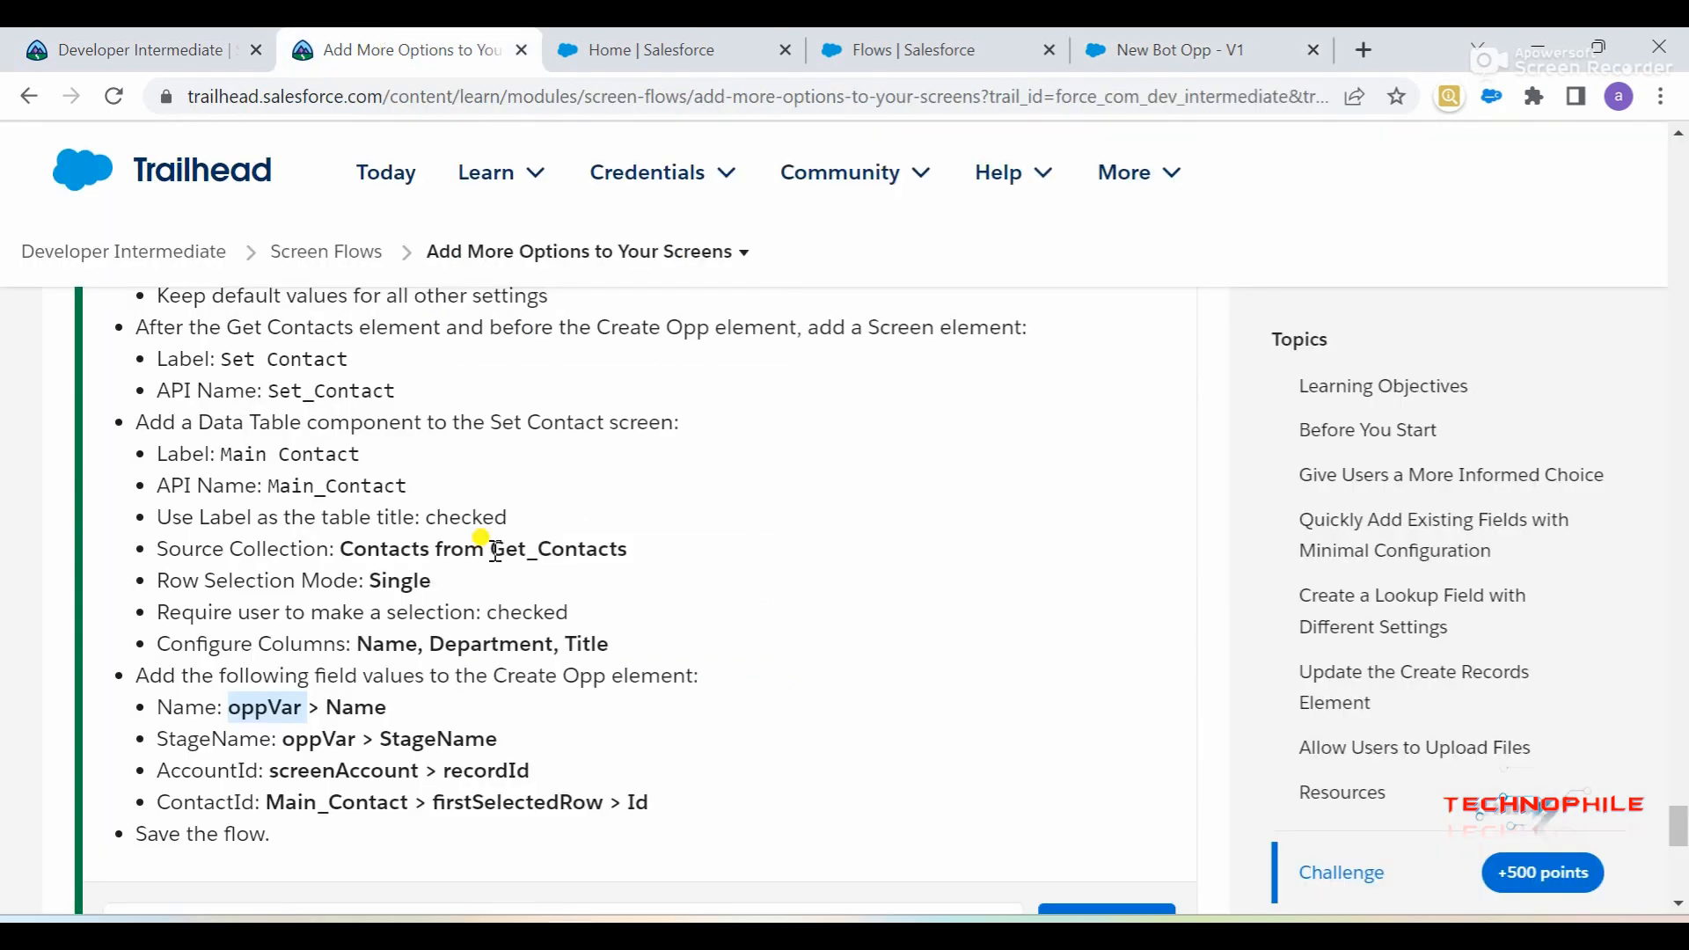
double_click(250, 745)
key(ctrl+c)
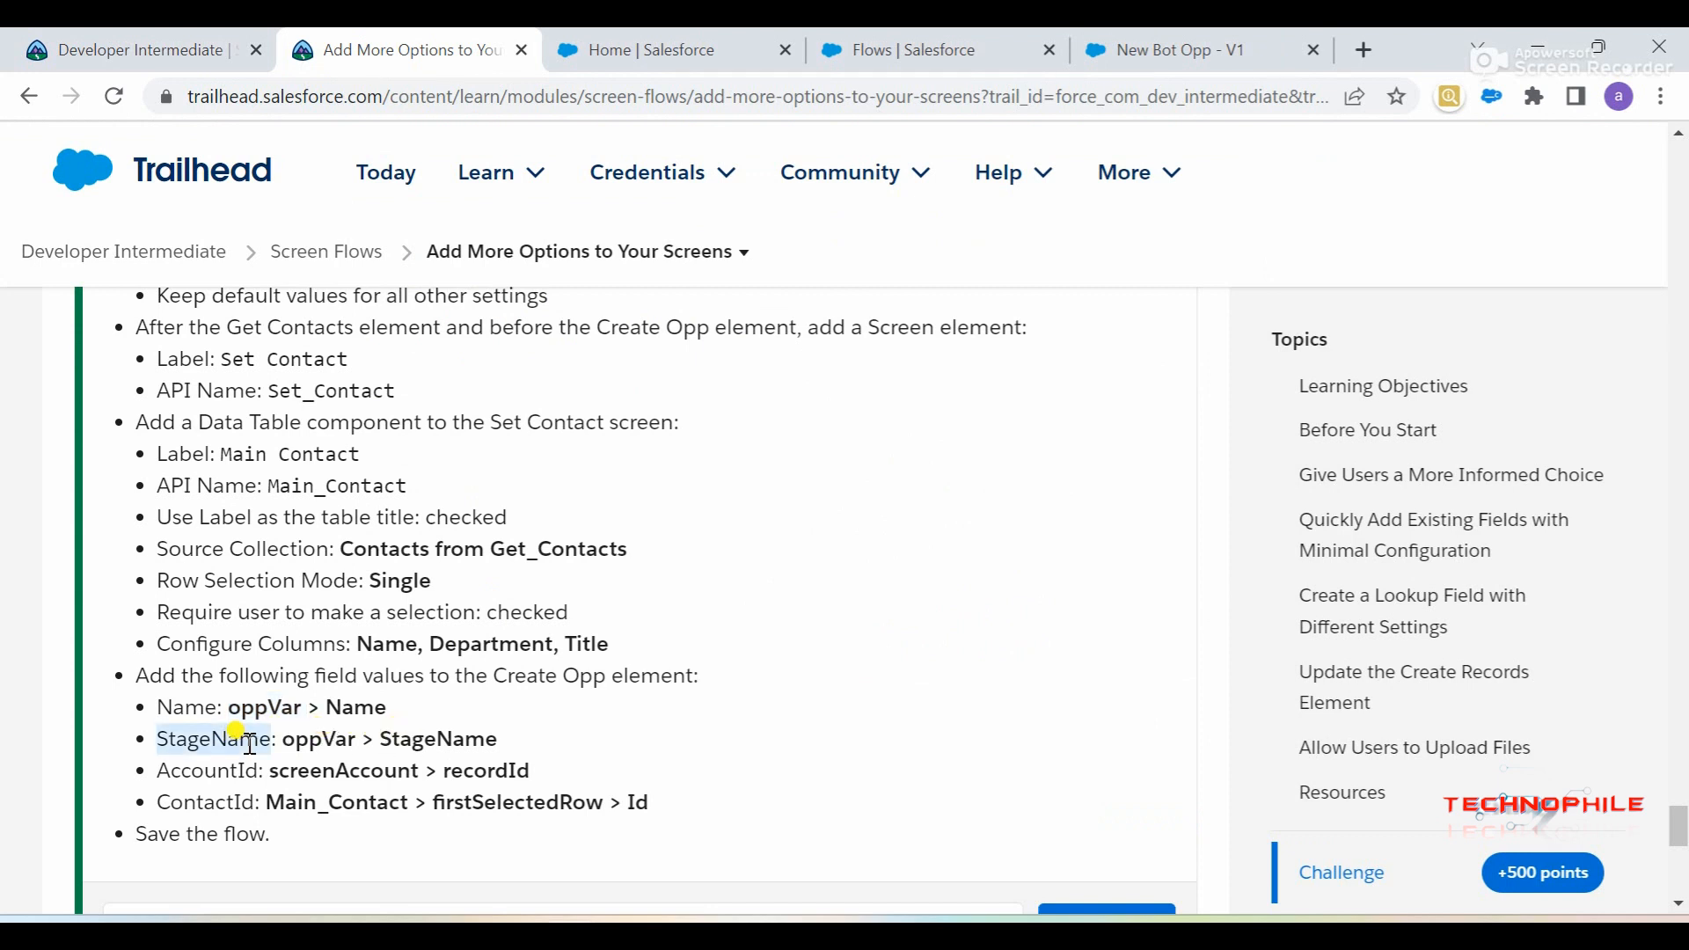
click(1159, 40)
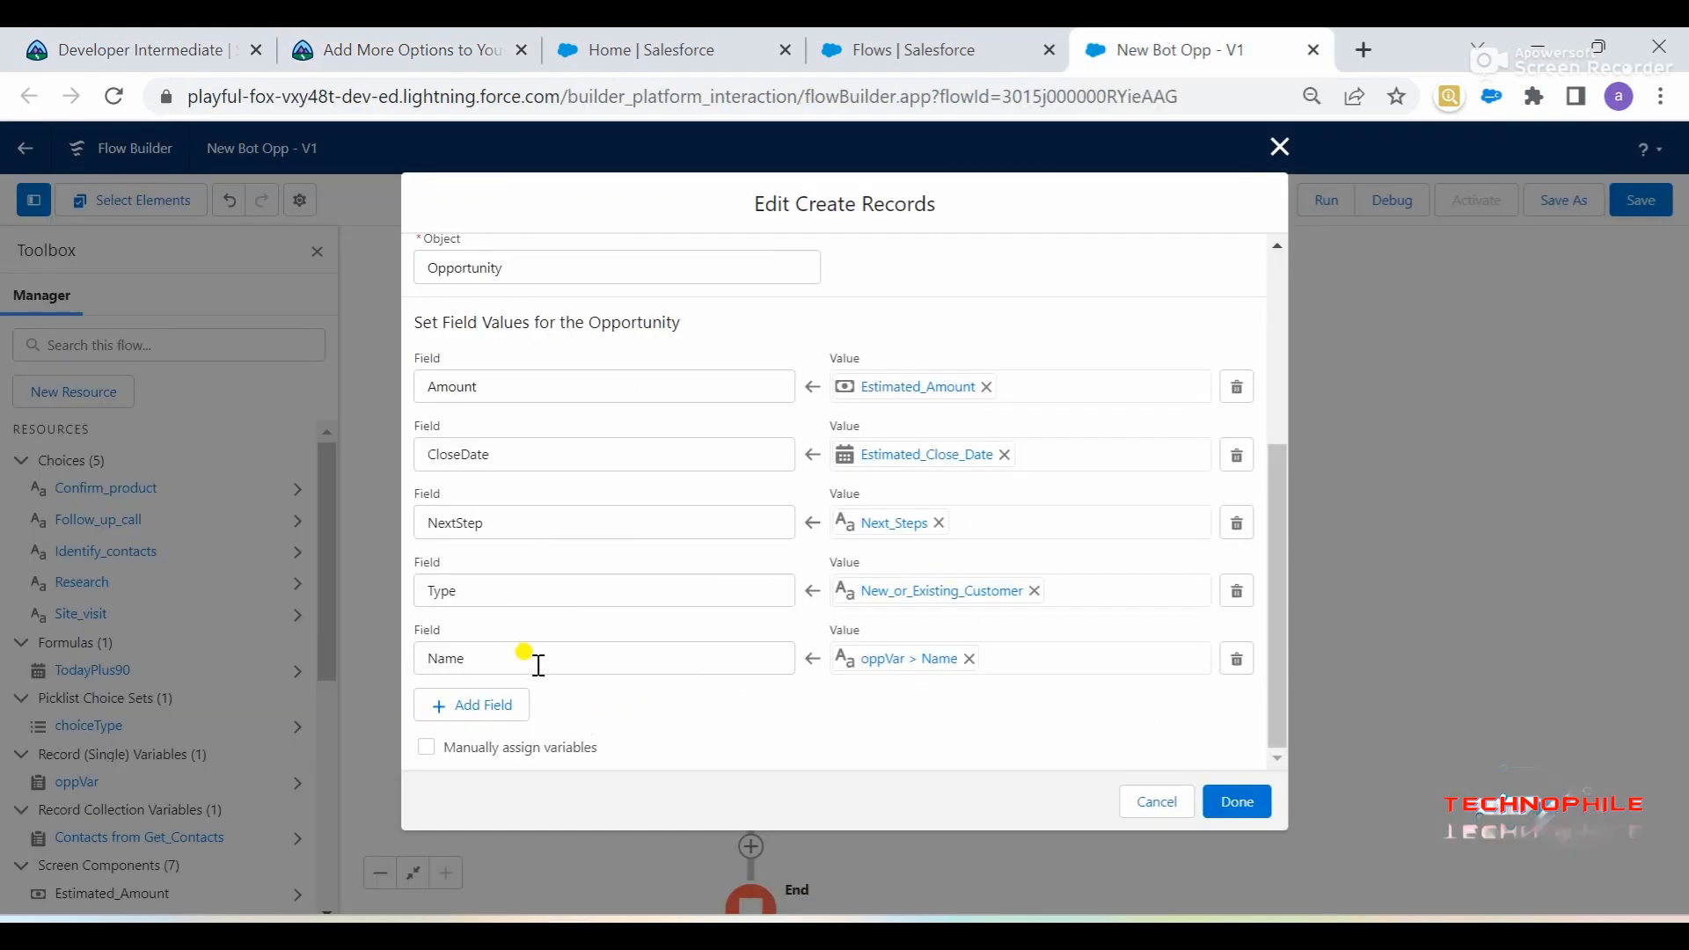
click(471, 704)
click(603, 651)
key(ctrl+v)
click(546, 600)
Set the value of the StageName field to oppVar > StageName
click(1010, 658)
text(o)
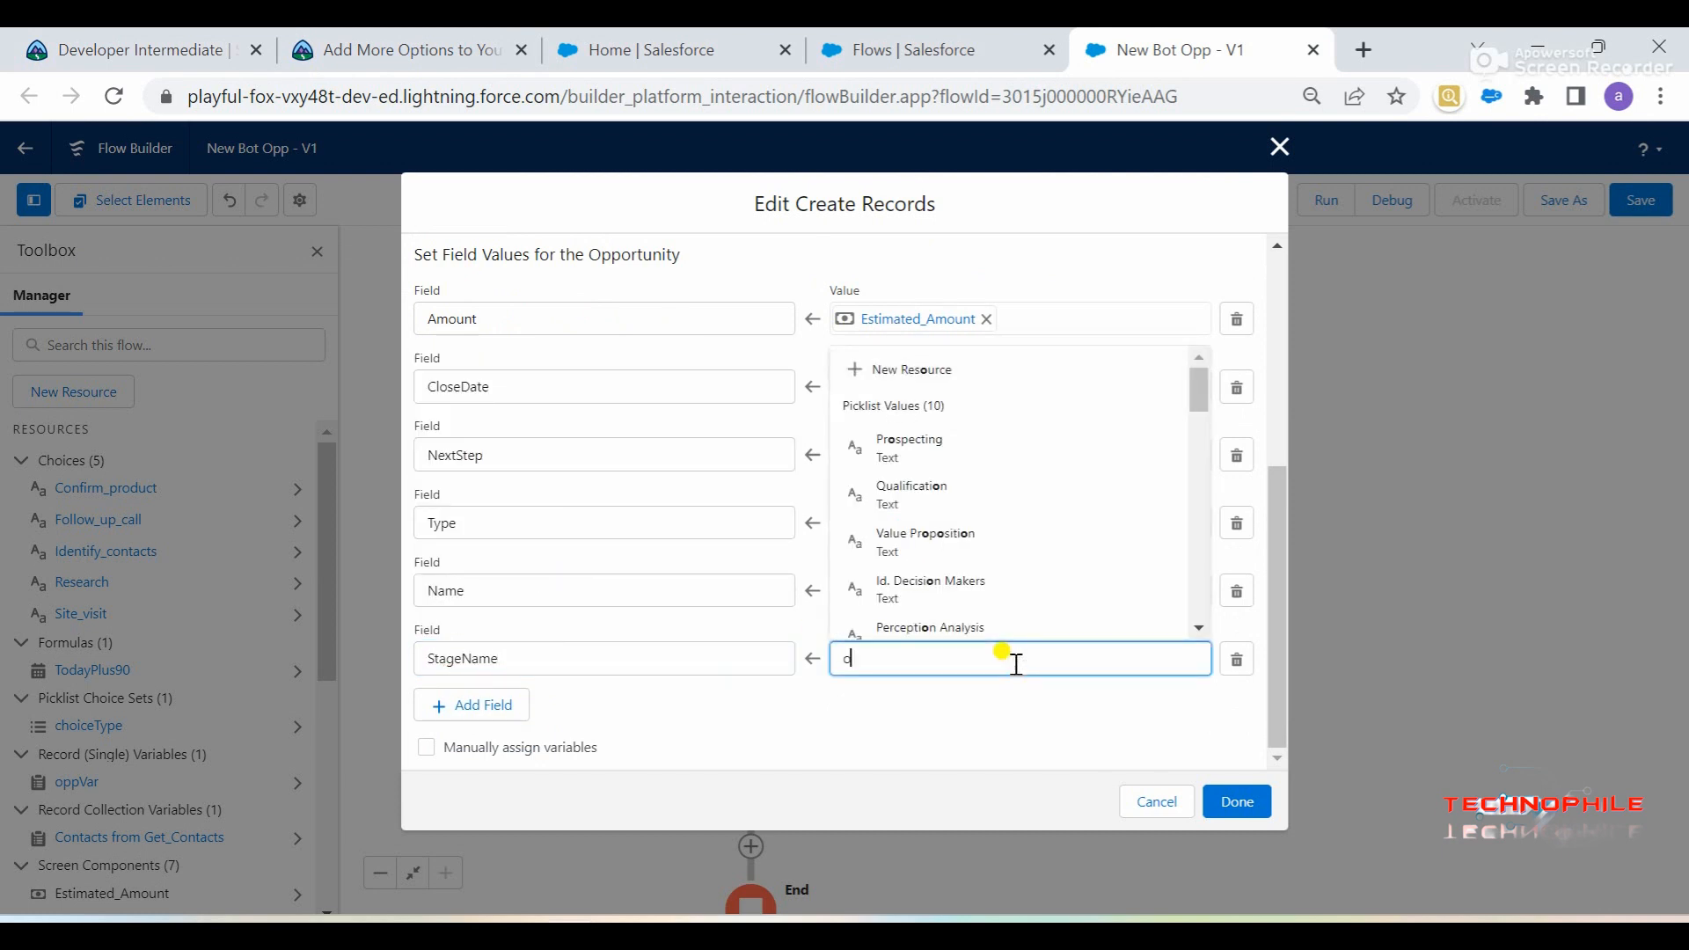
text(pp)
click(914, 531)
text(Stag)
click(922, 607)
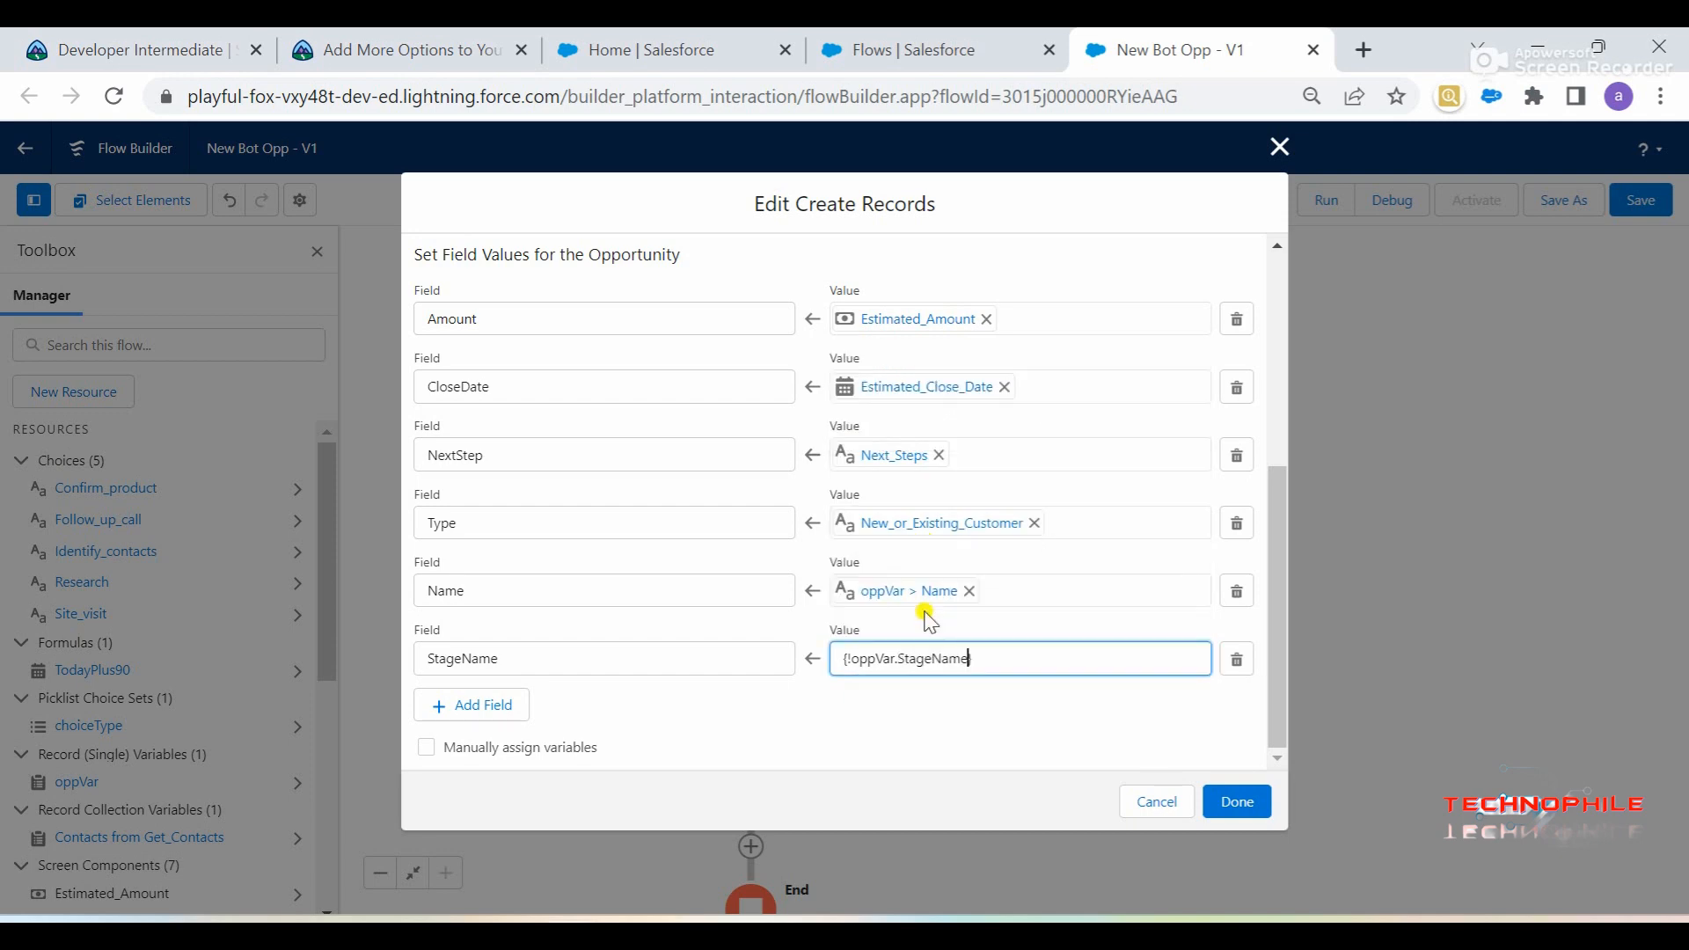
Copy AccountId from the challenge instructions and add it as a new field row in Create Opp
click(493, 701)
click(364, 32)
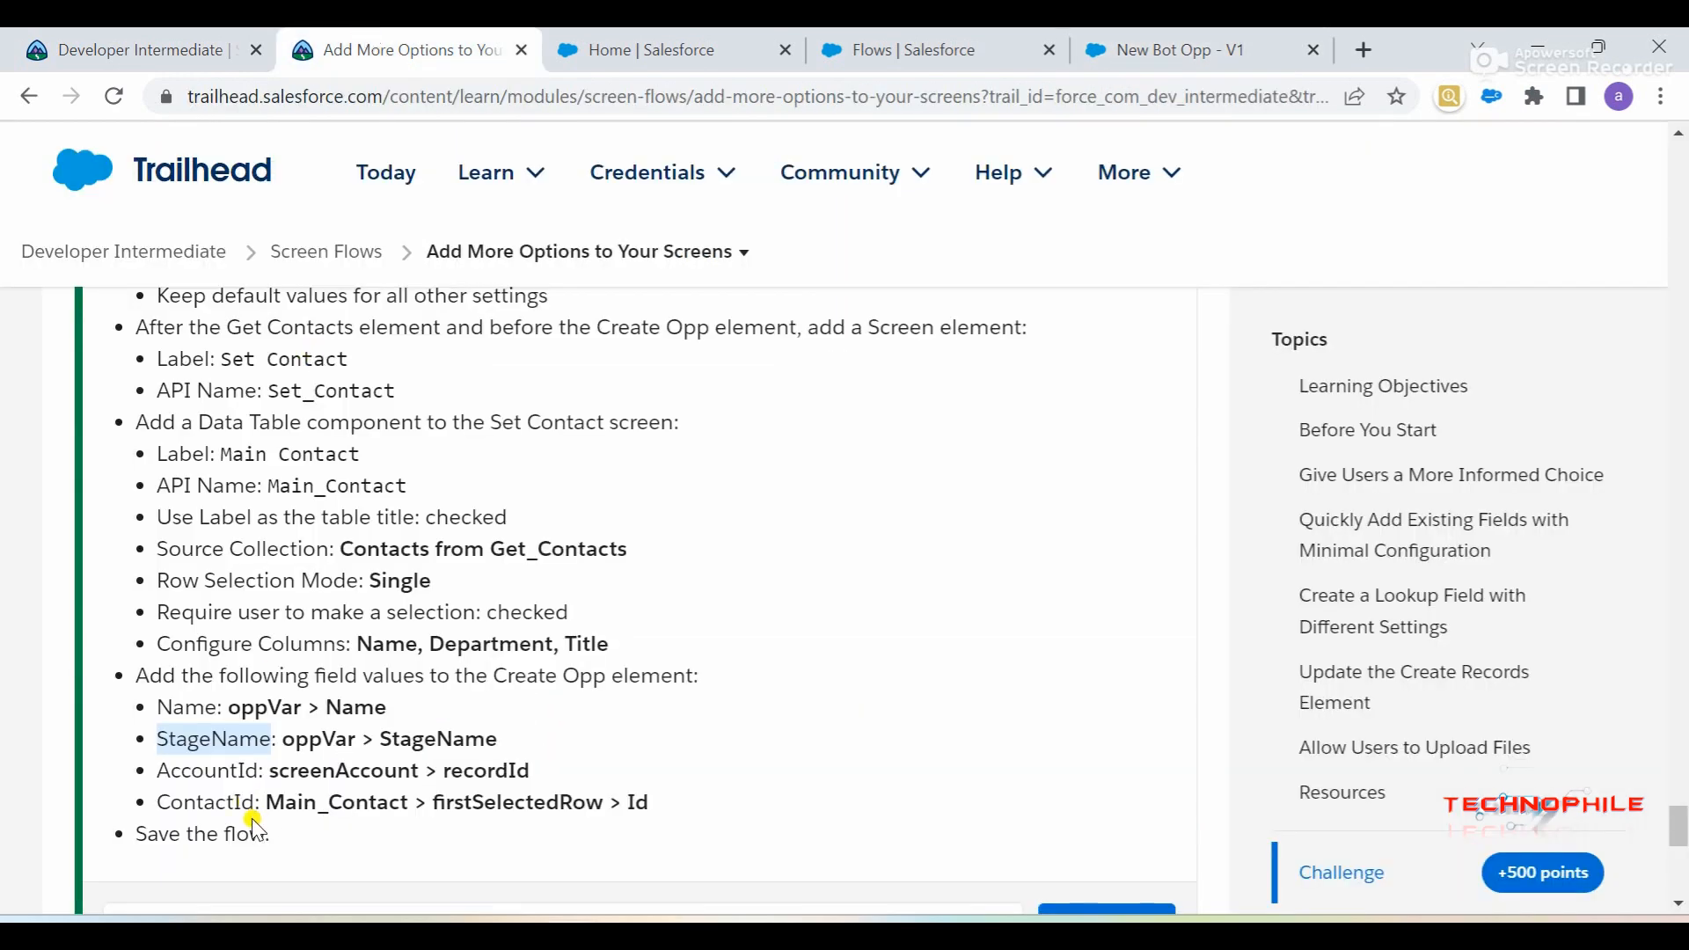
double_click(180, 770)
key(ctrl+c)
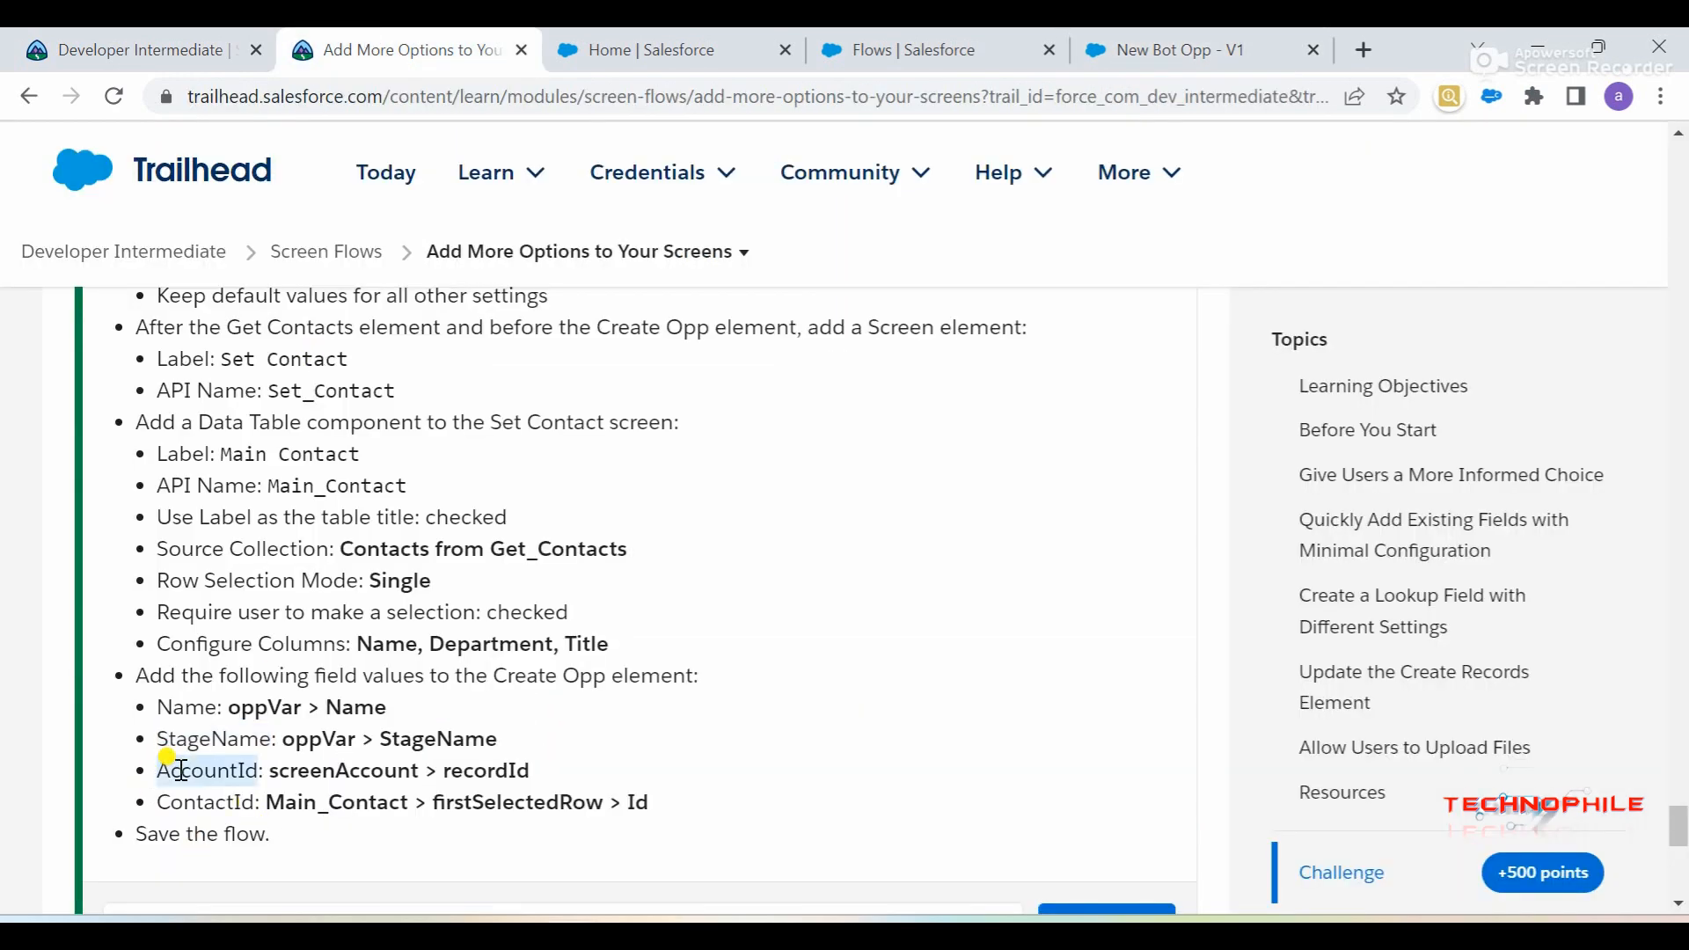
click(1149, 40)
click(539, 659)
key(ctrl+v)
click(546, 609)
Set the value of the AccountId field to oppVar > AccountId
click(937, 659)
text(o)
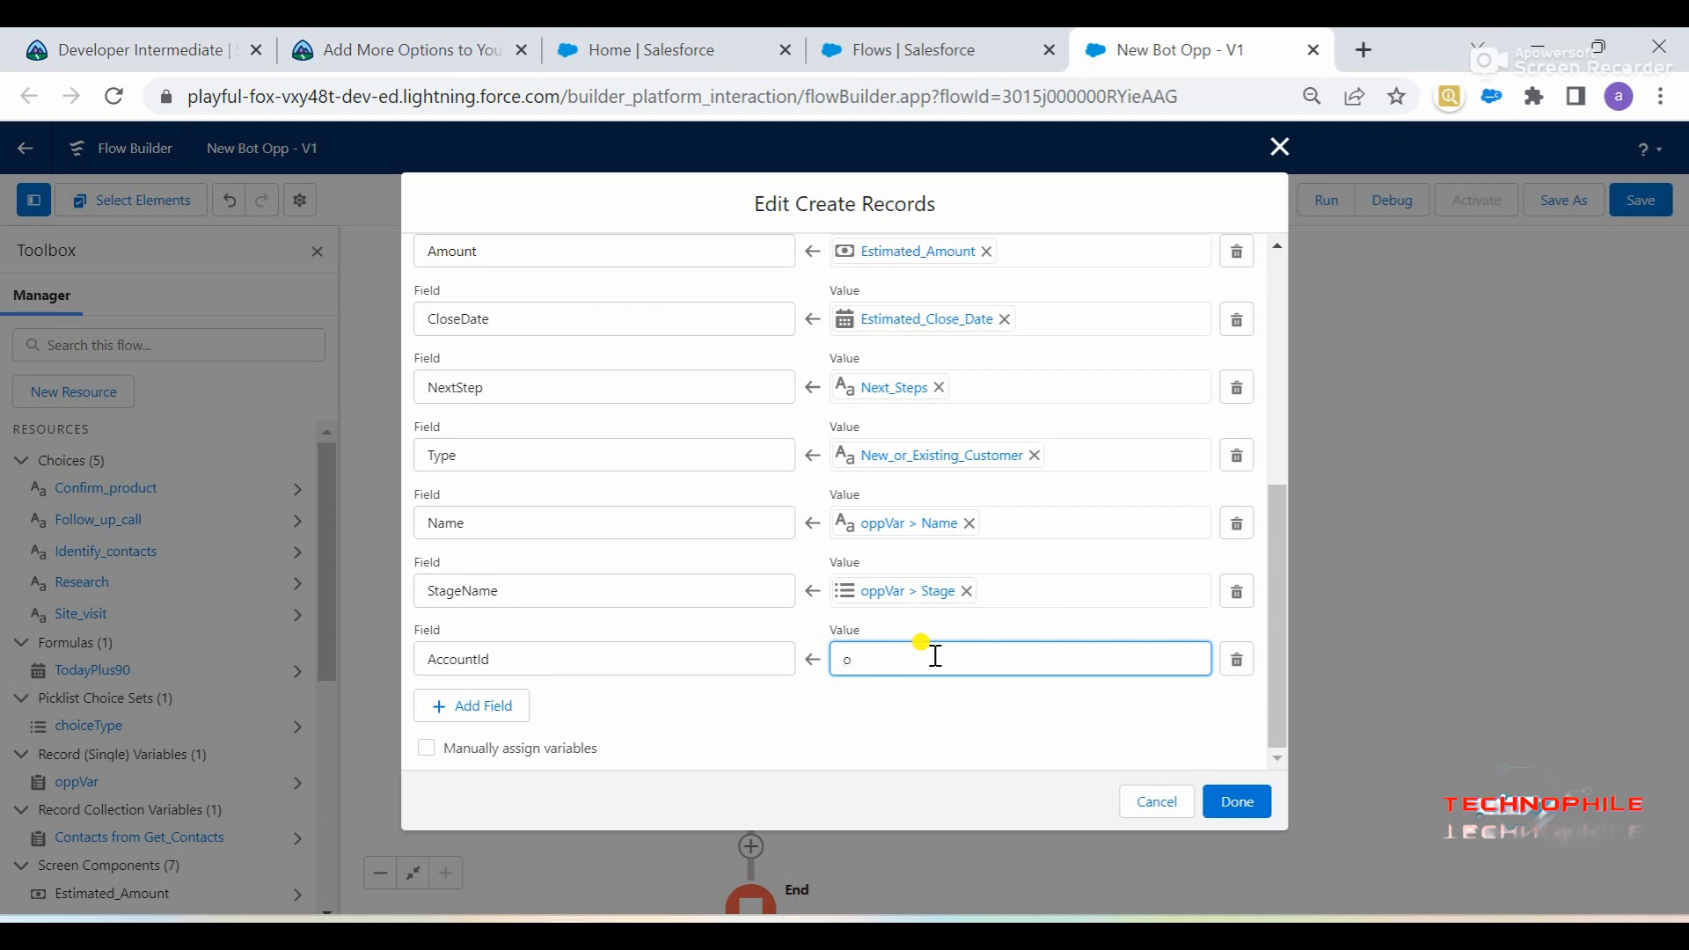
text(ppppp)
click(932, 743)
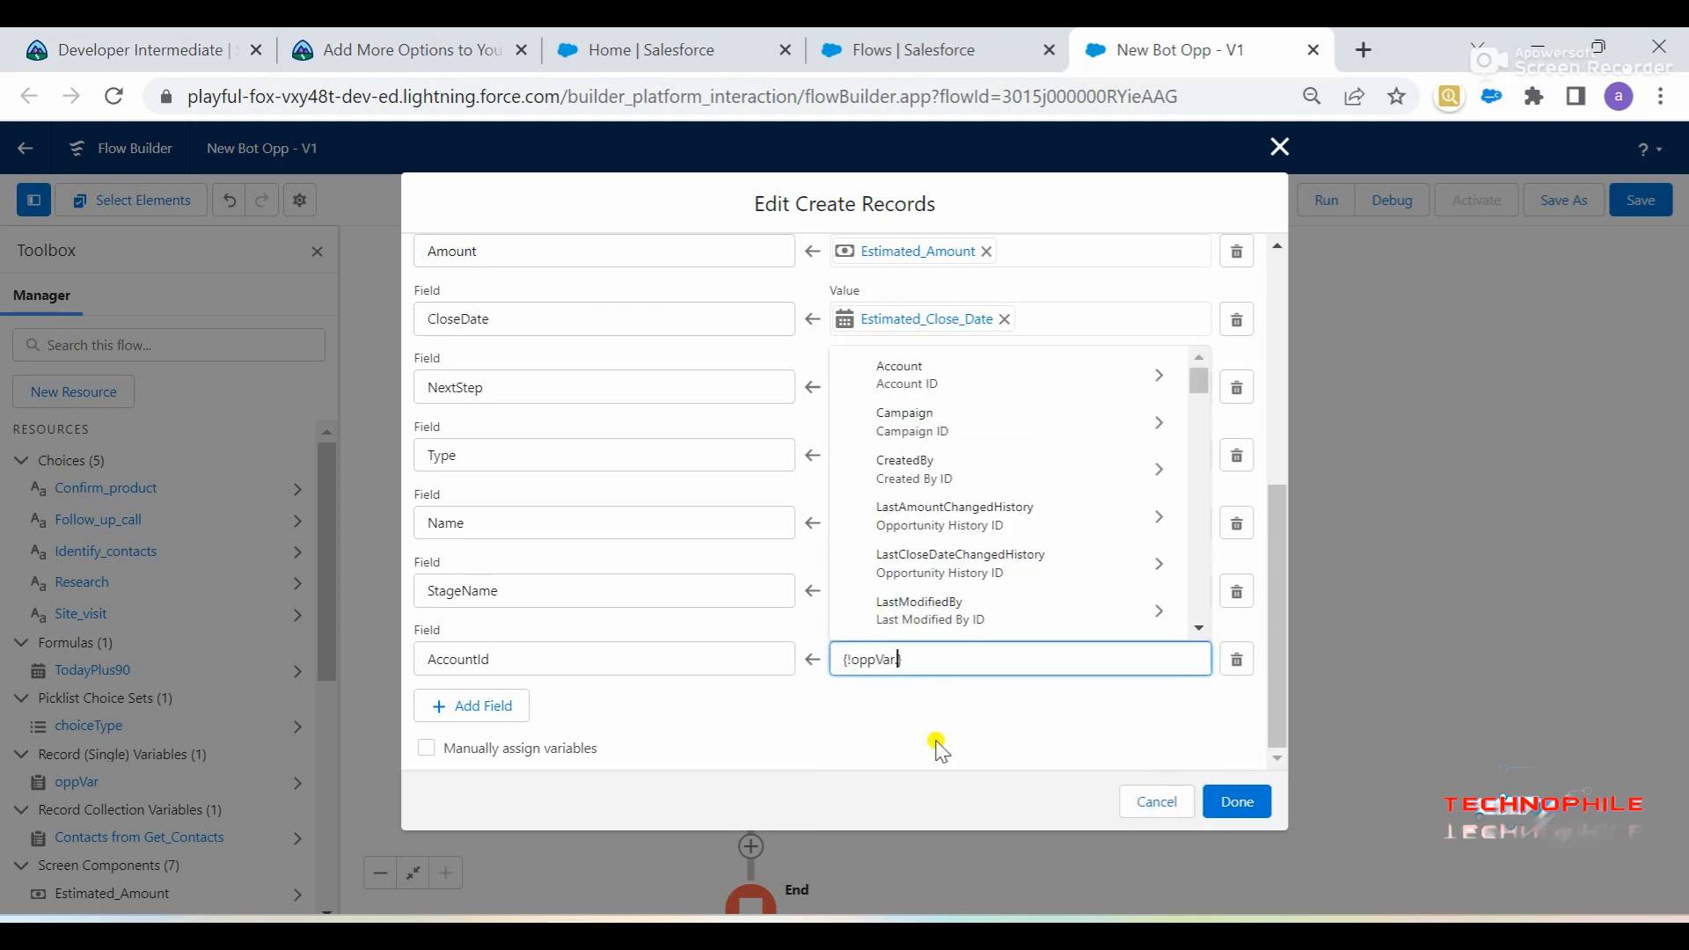
text(acc)
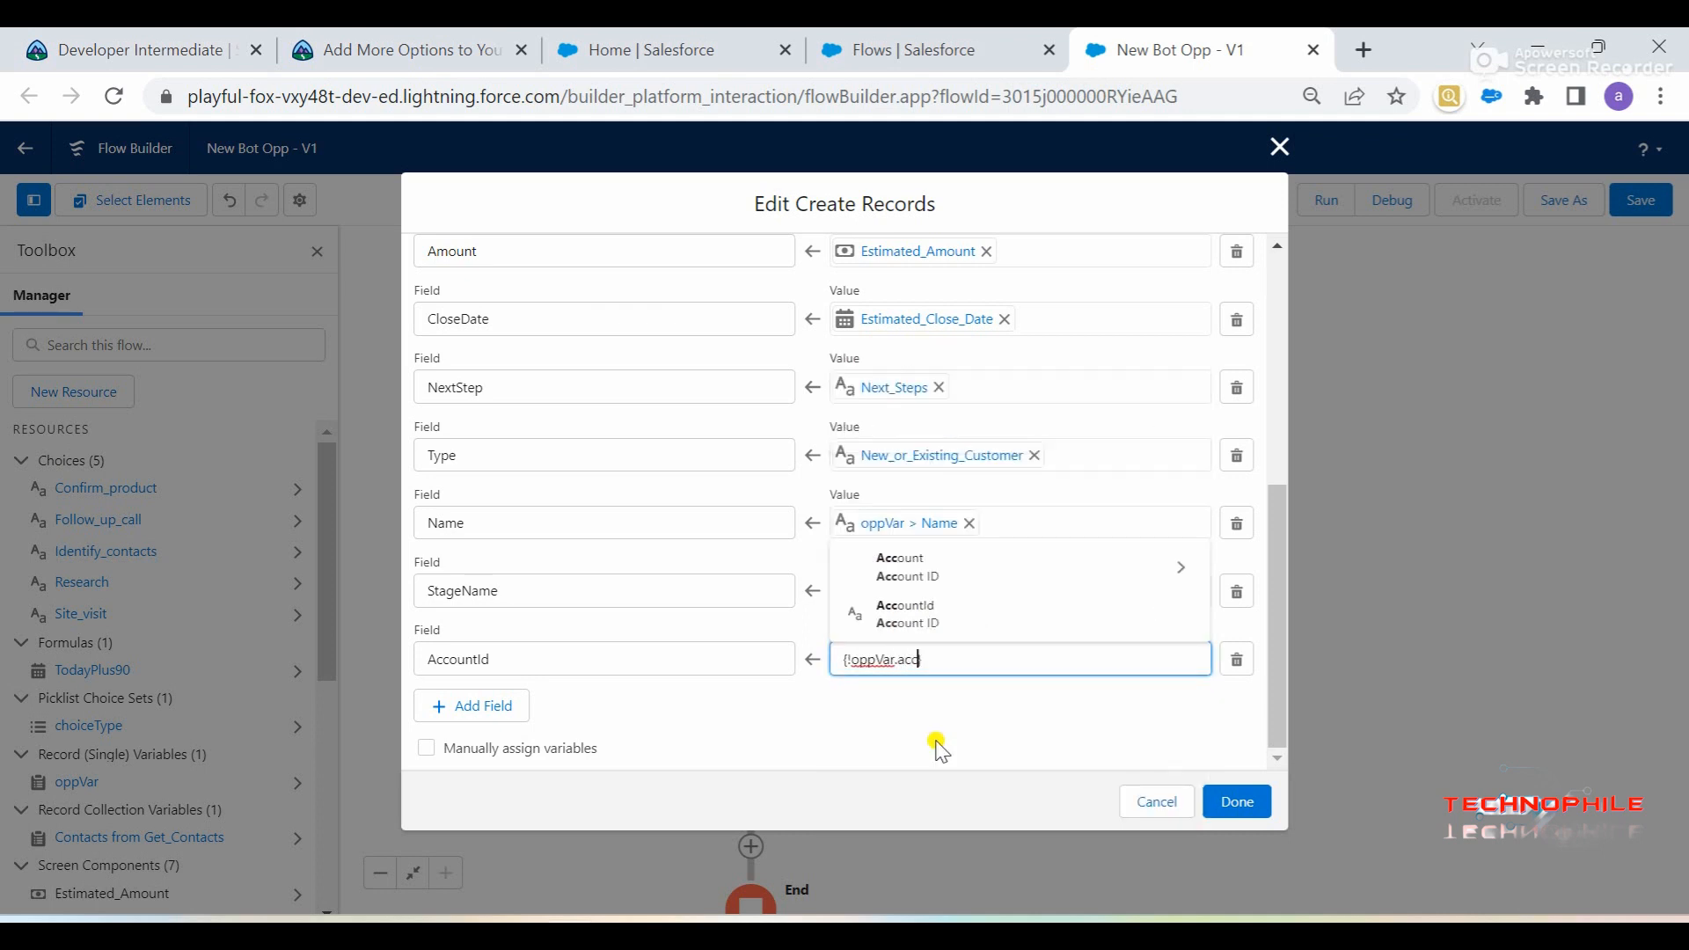
click(972, 616)
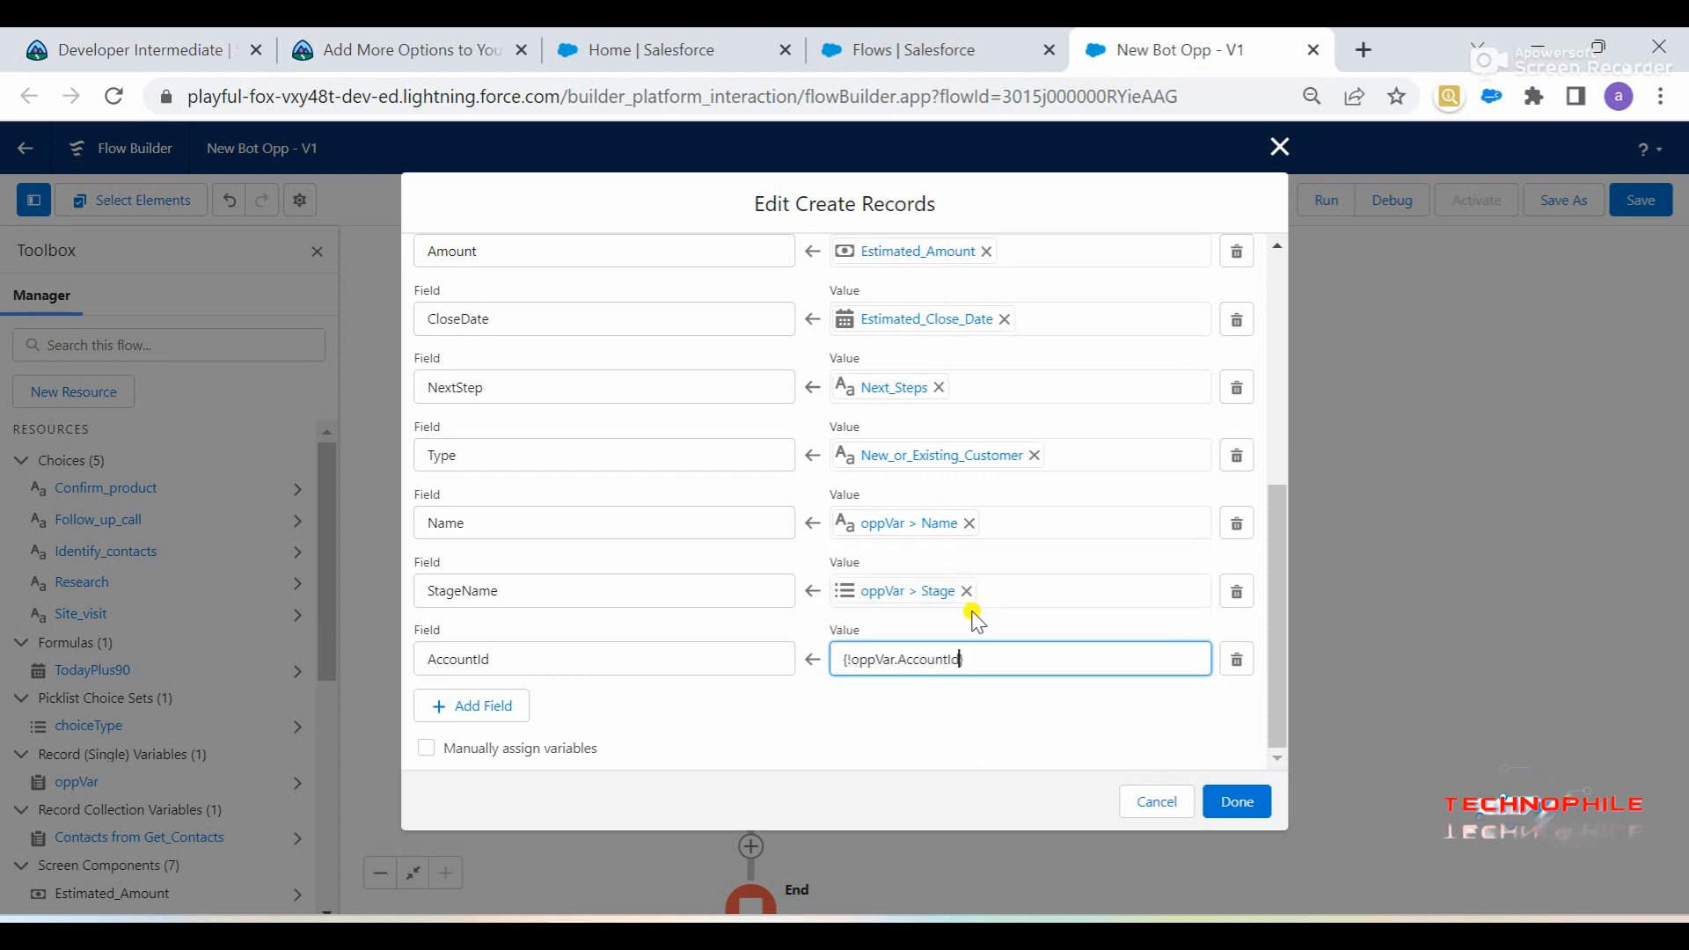
Add a ContactId field row to the Create Opp element
click(480, 705)
text(con)
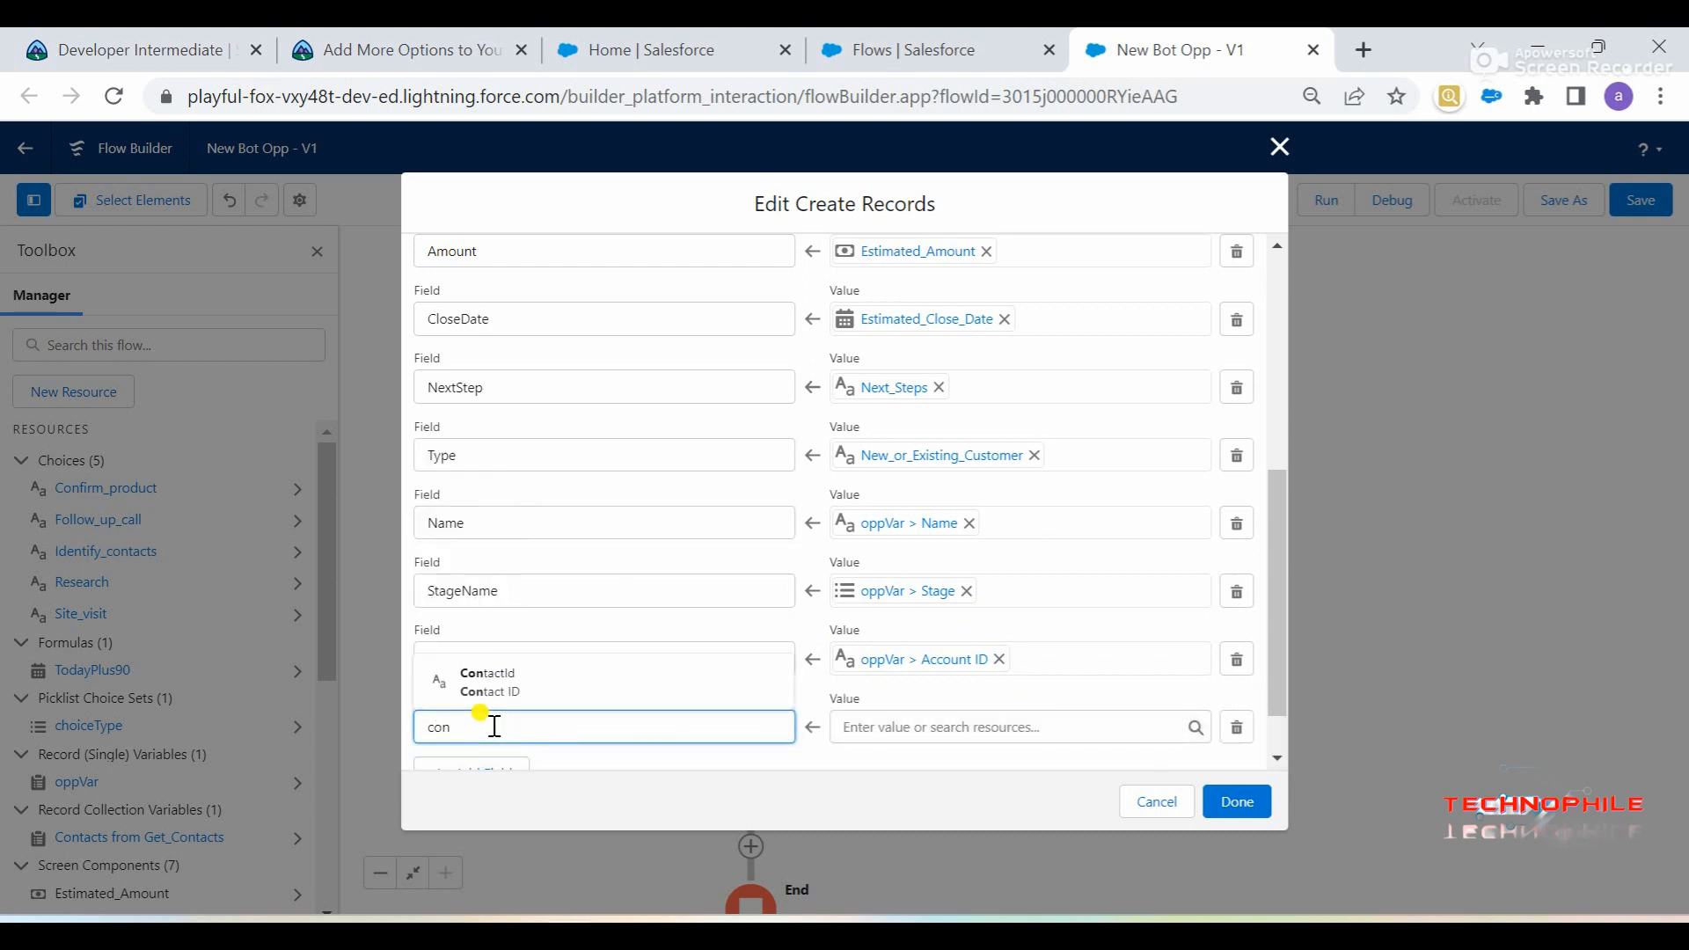
click(486, 684)
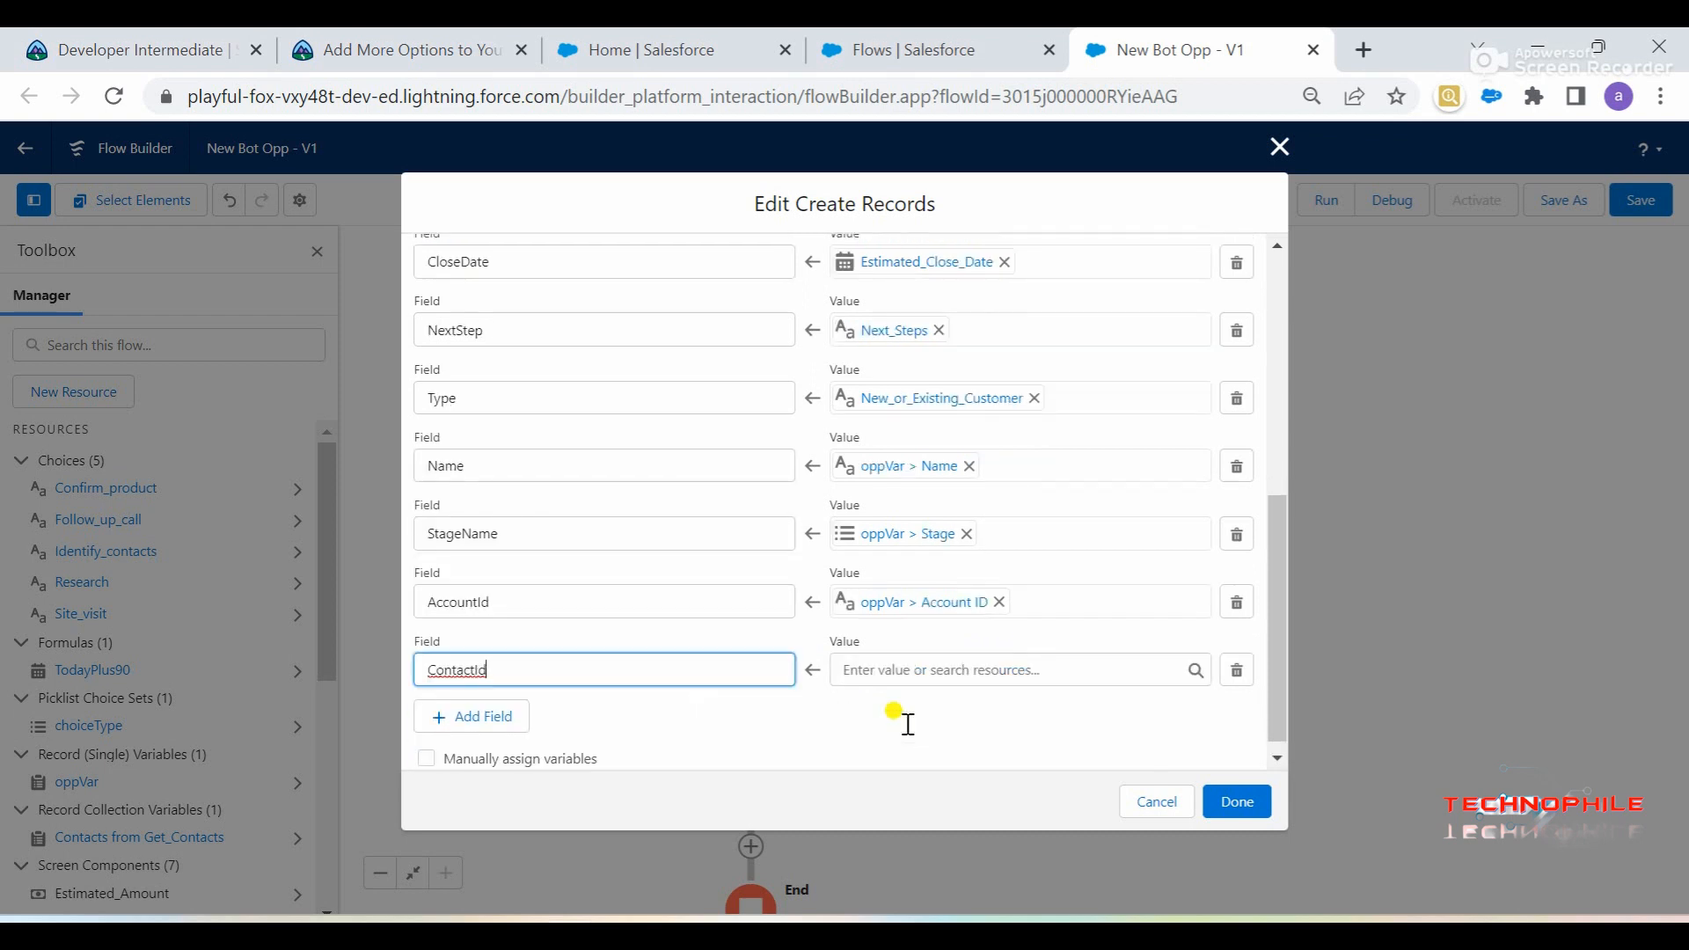
Set the value of the ContactId field to oppVar > ContactId and finish editing Create Opp
click(913, 658)
text(opp)
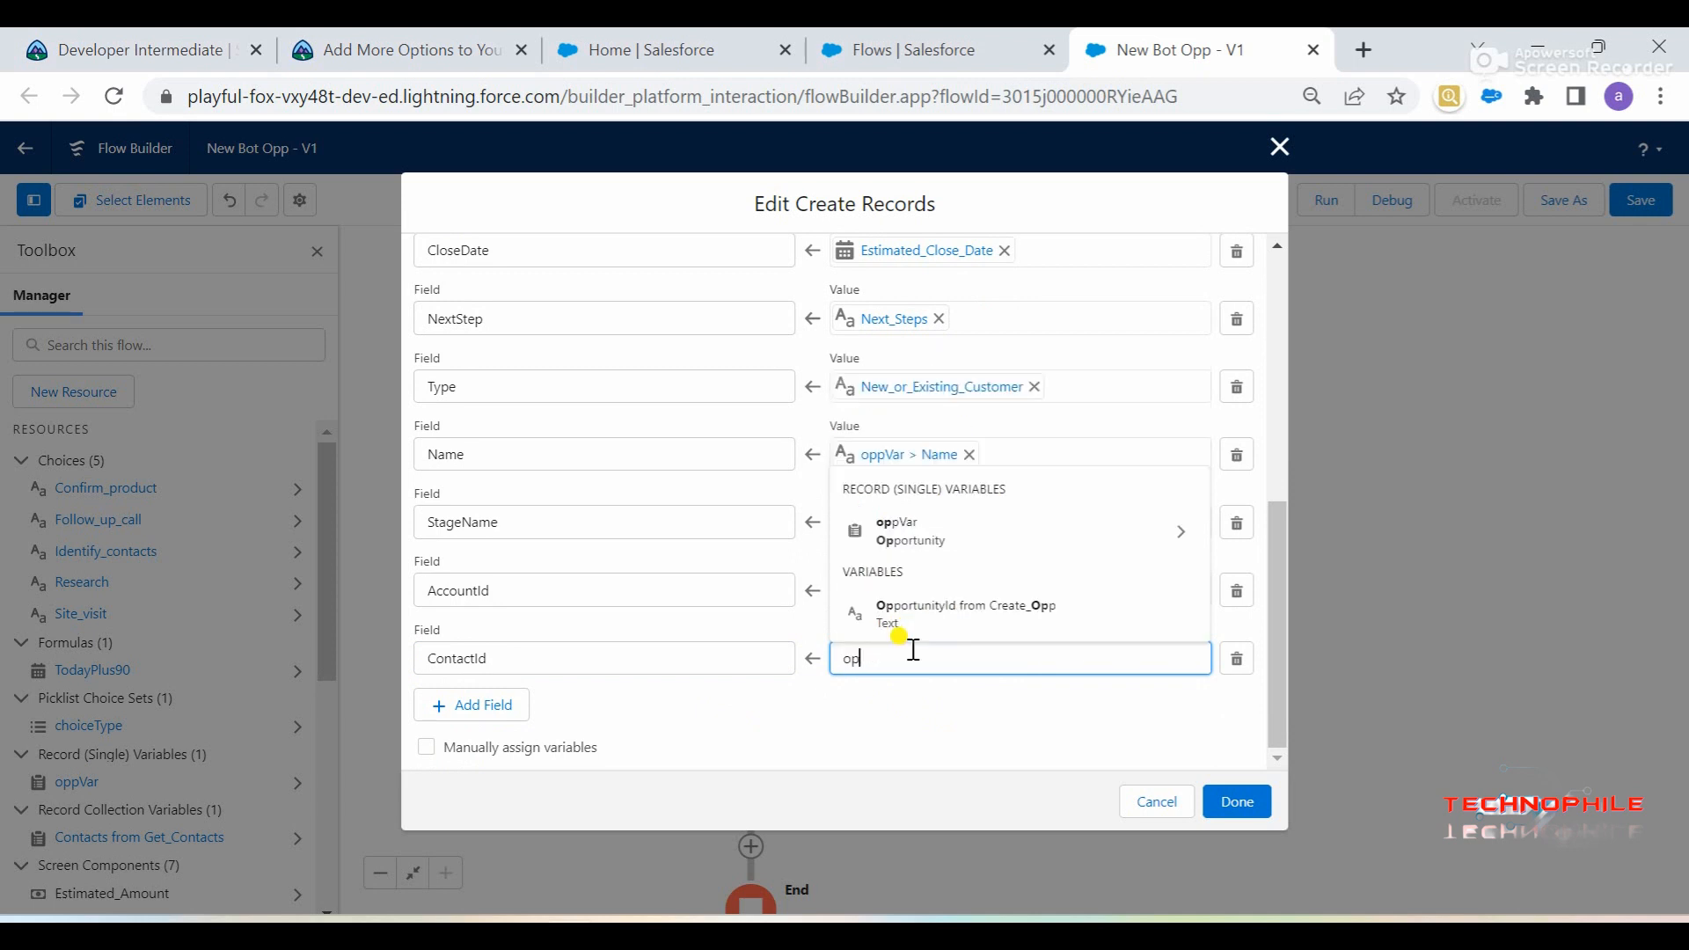
click(898, 529)
text(cont)
click(890, 605)
click(914, 713)
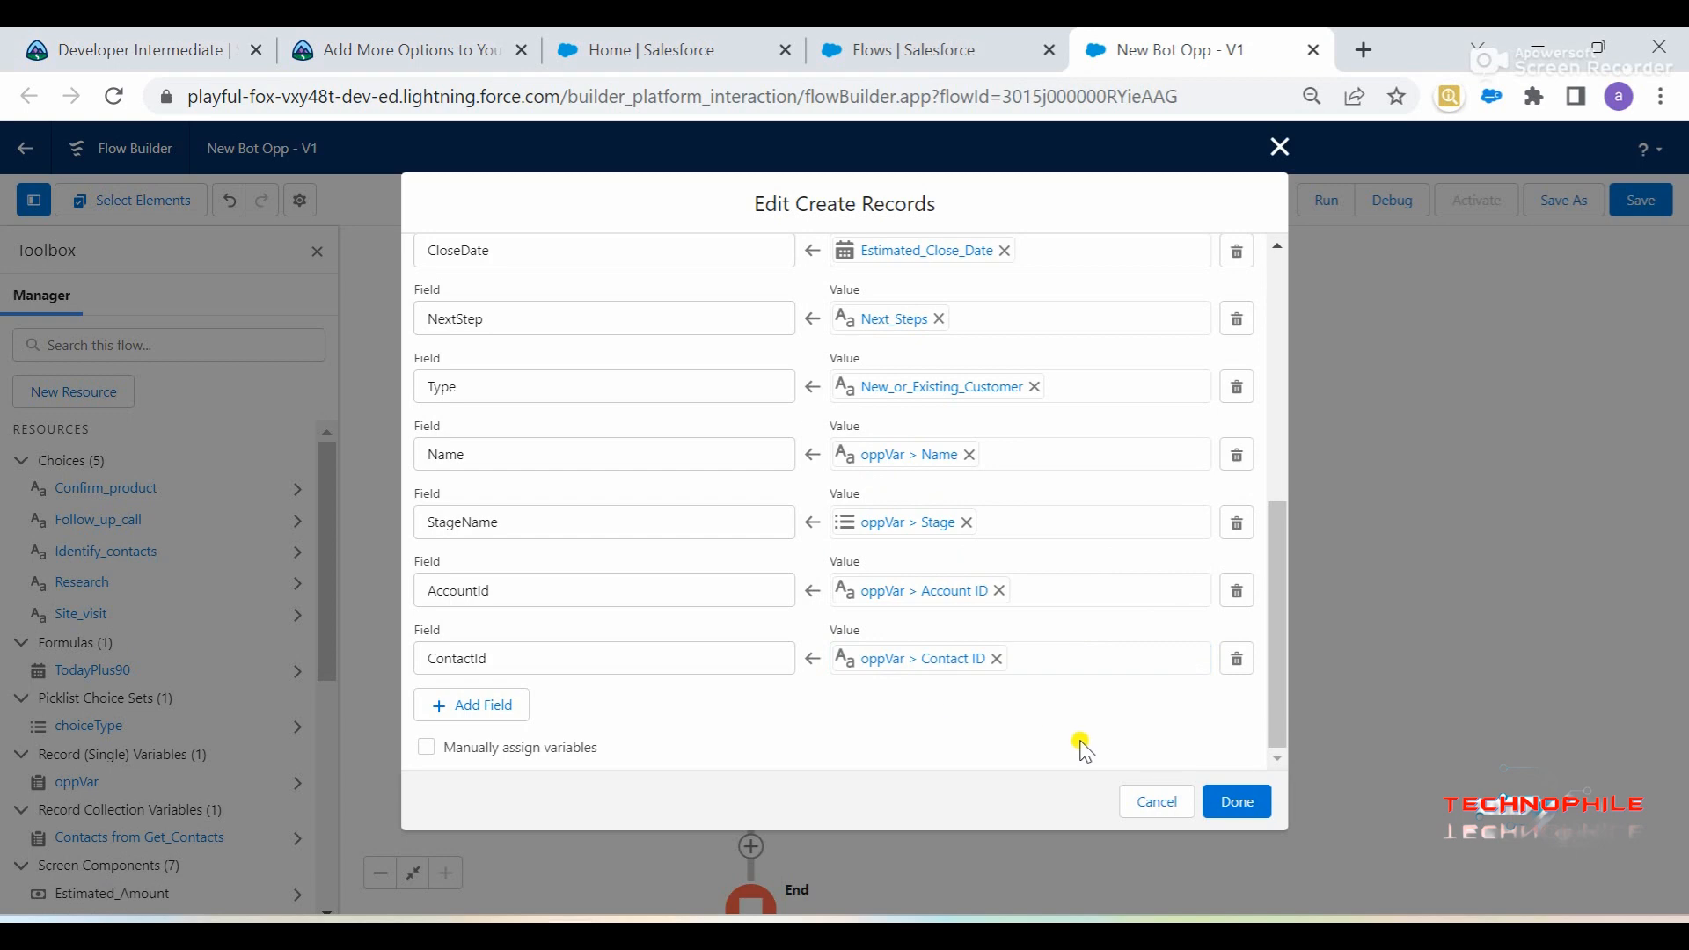
click(1240, 805)
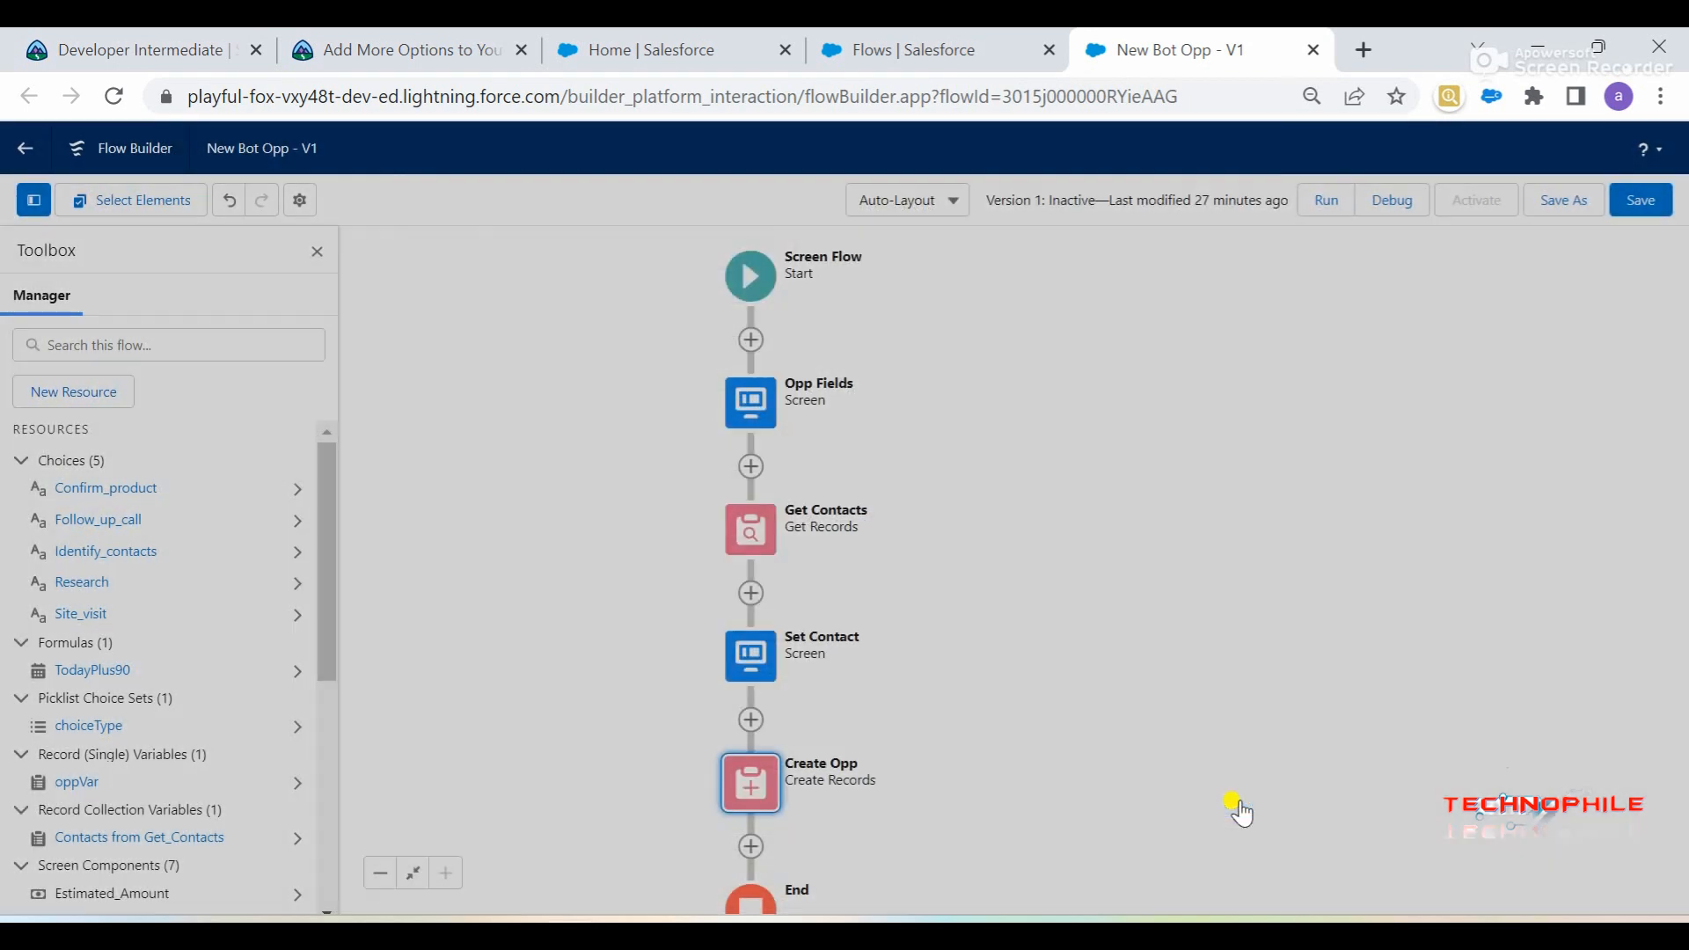
Check the required AccountId value in the challenge instructions and reopen the Create Opp element for editing
click(384, 45)
scroll(414, 651, down, 3)
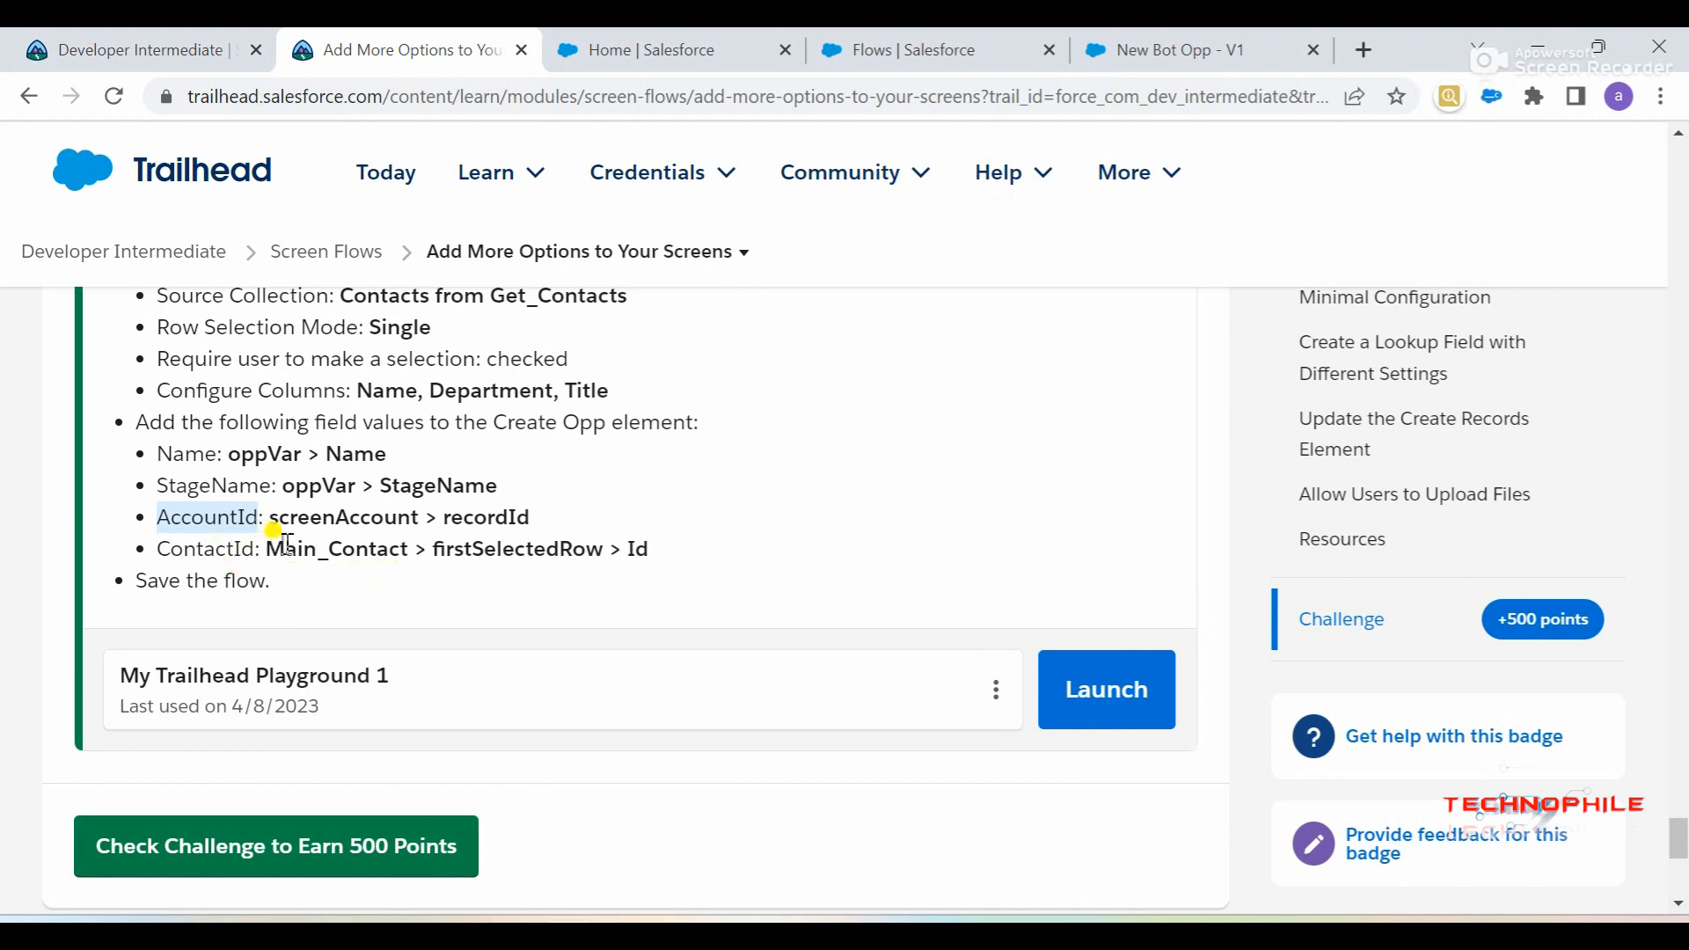
scroll(321, 558, up, 1)
double_click(340, 565)
double_click(495, 567)
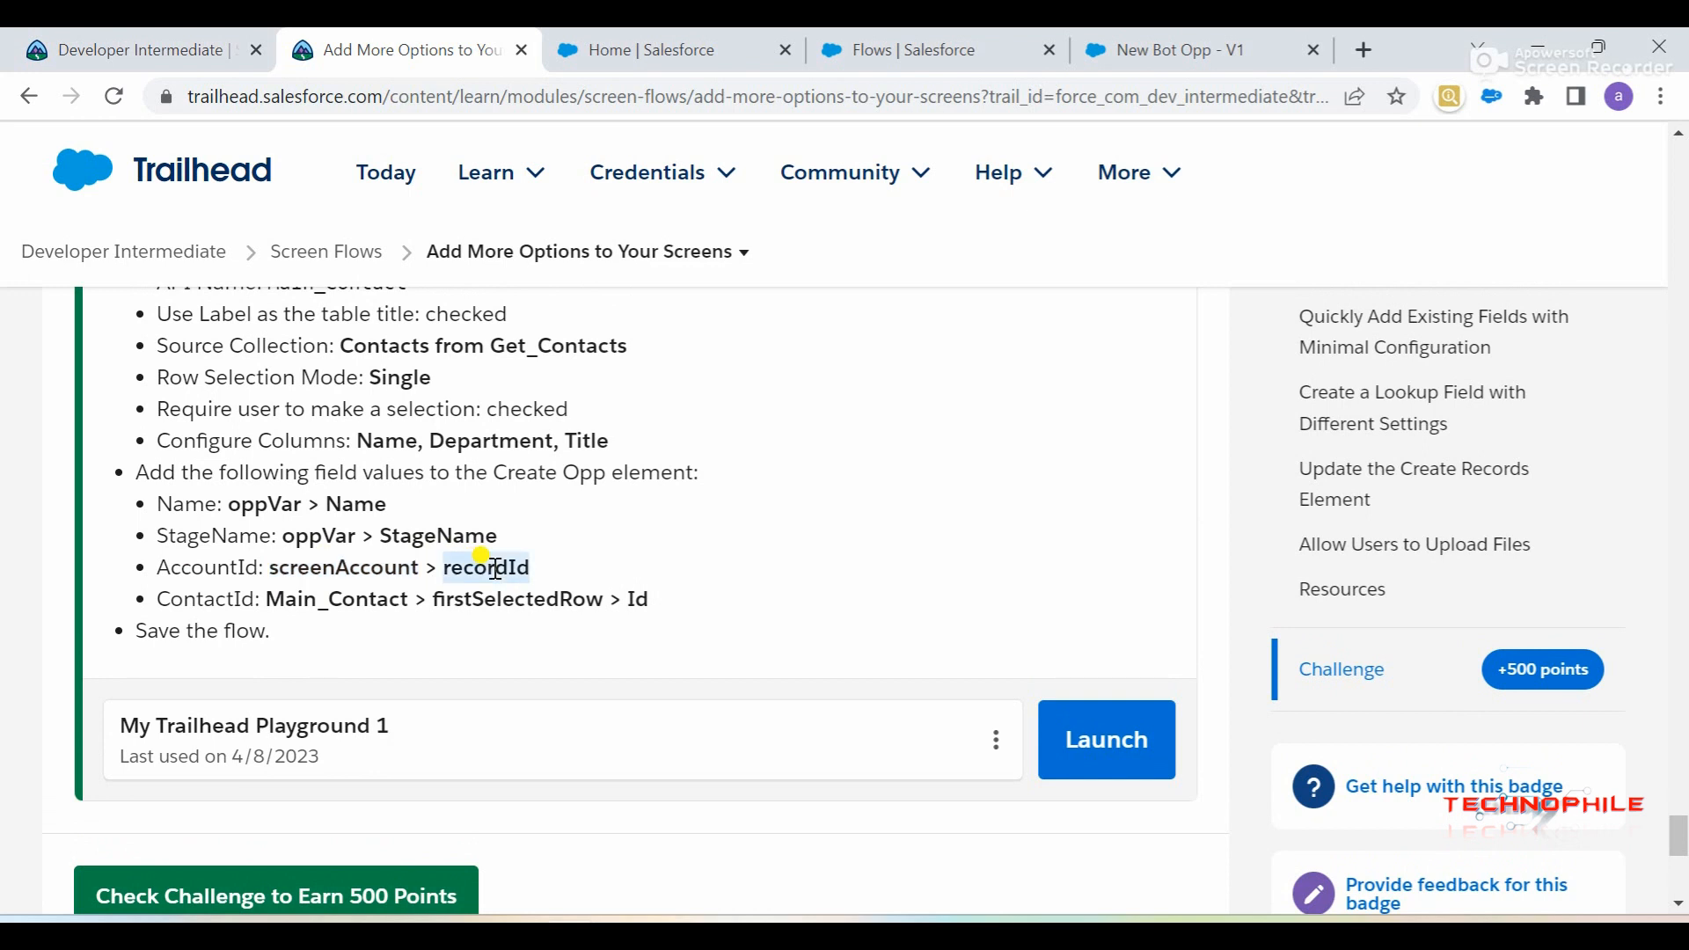
click(1160, 48)
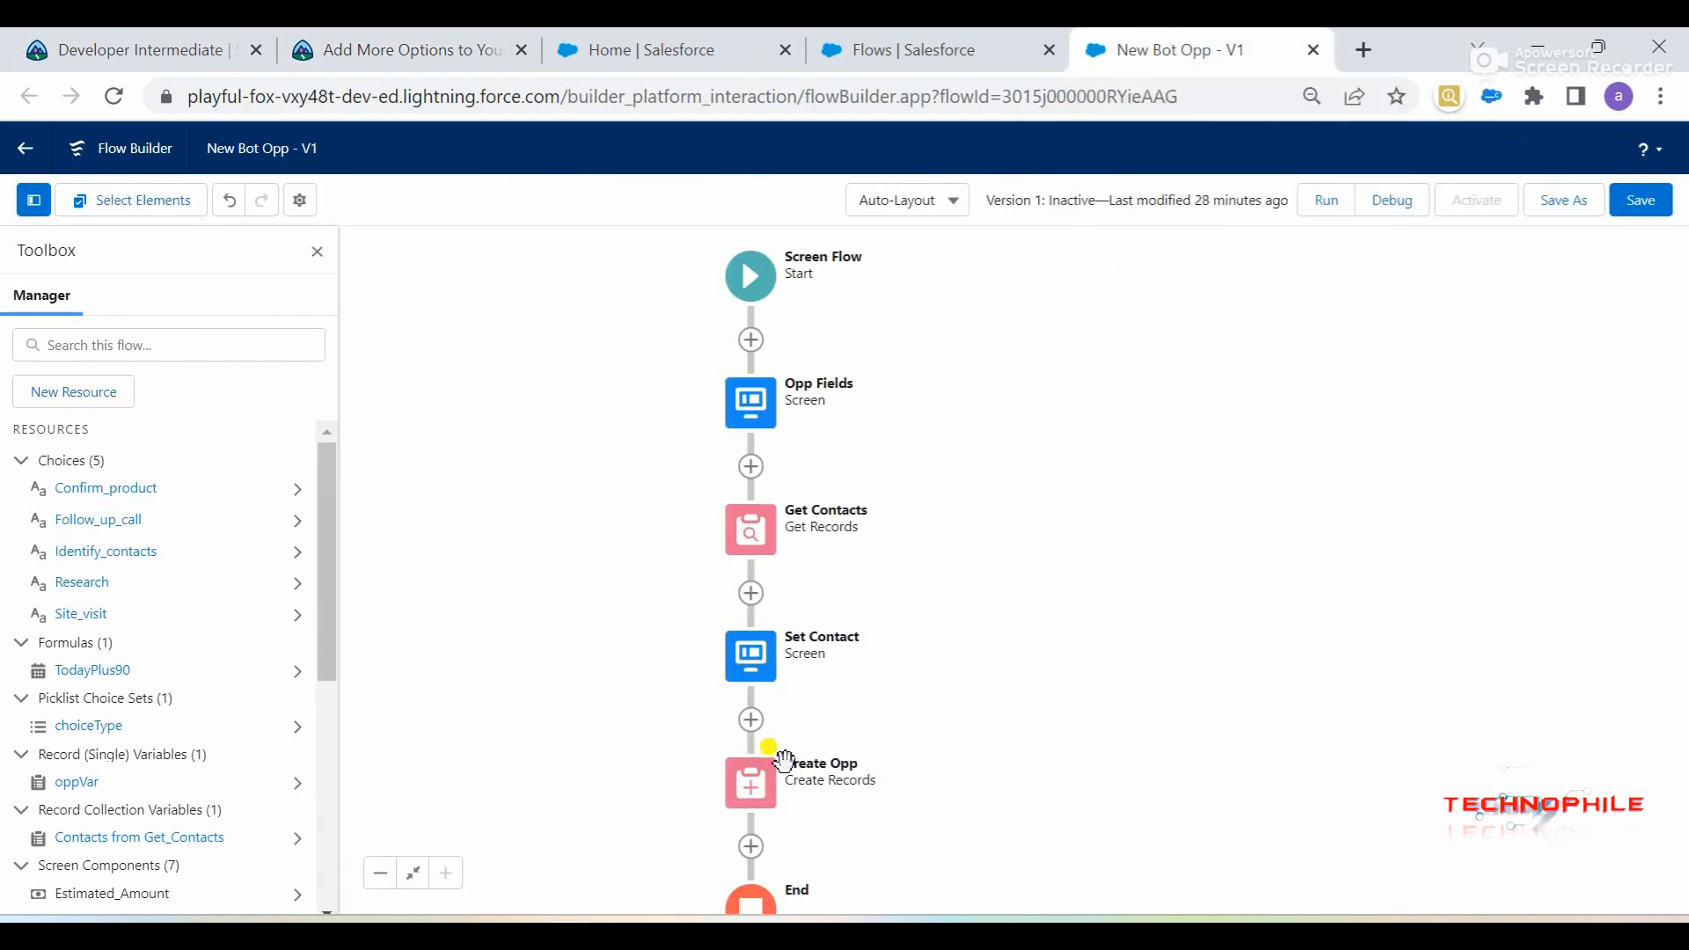
click(757, 789)
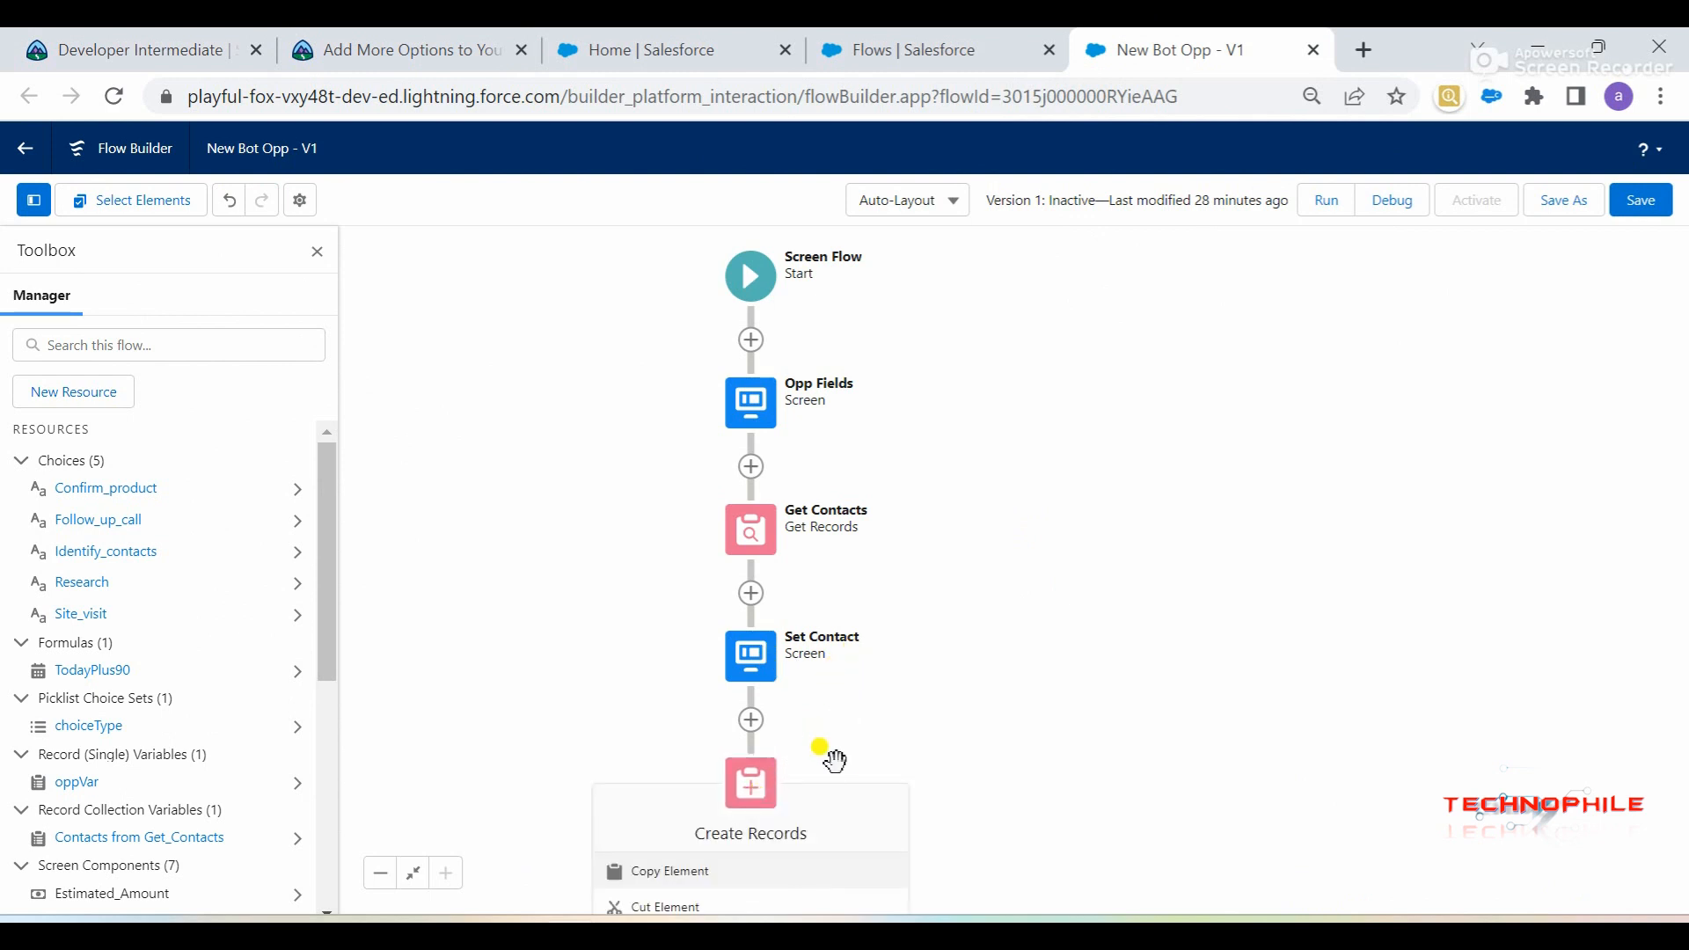
key(ctrl+minus)
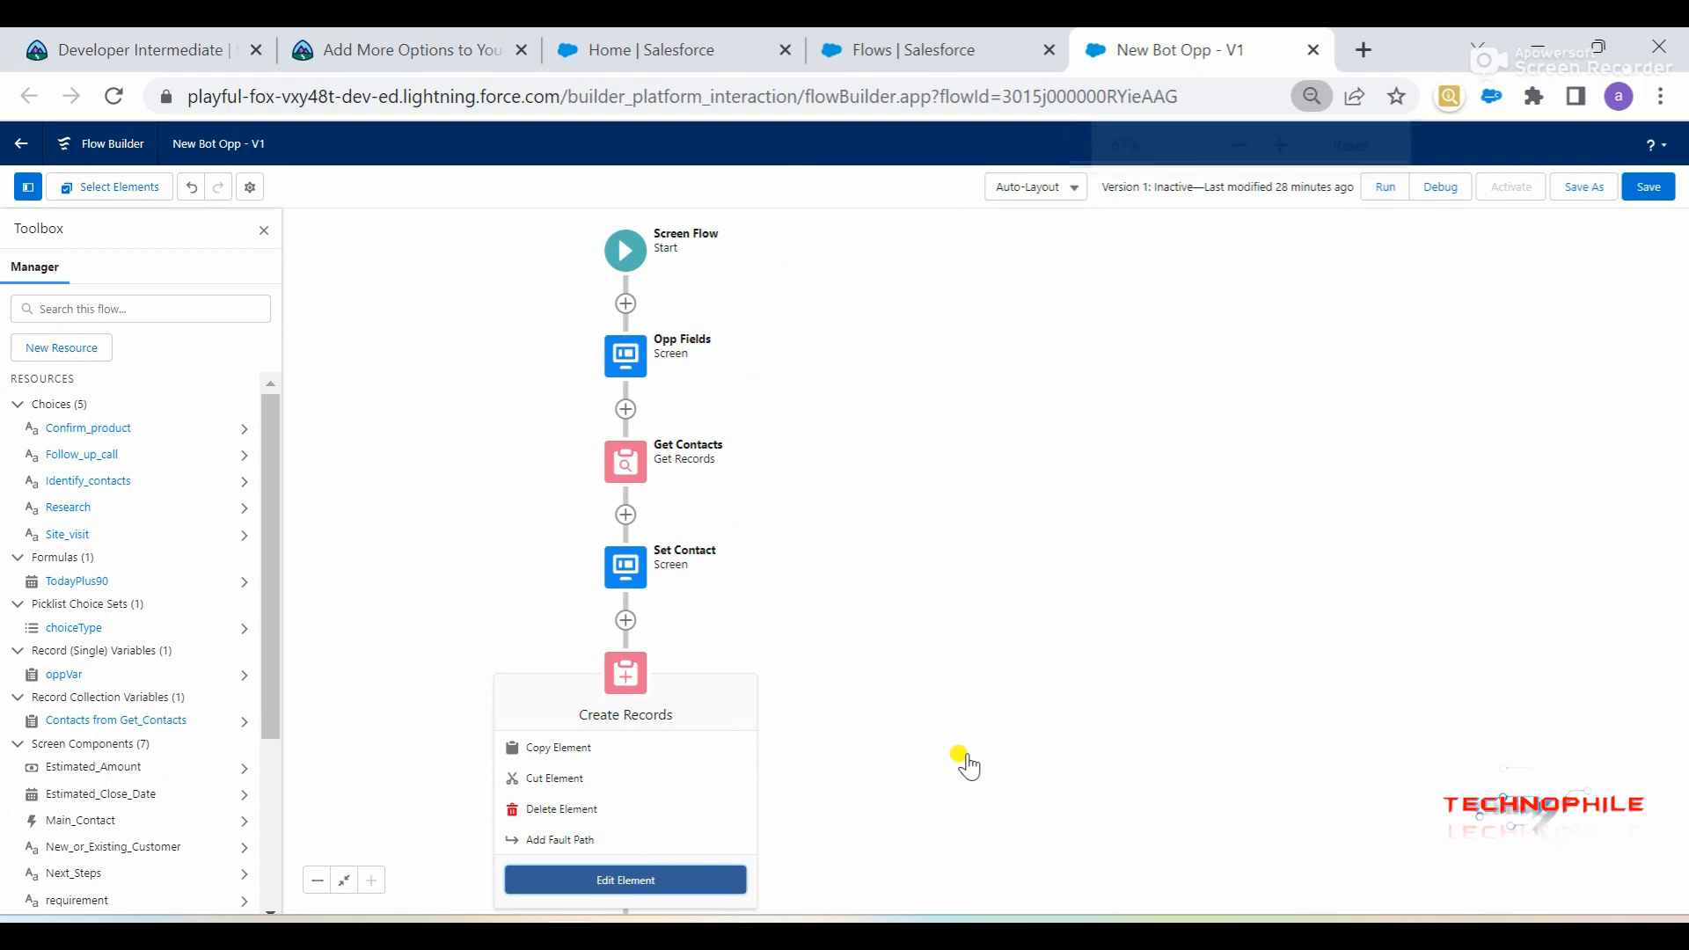
scroll(976, 686, down, 5)
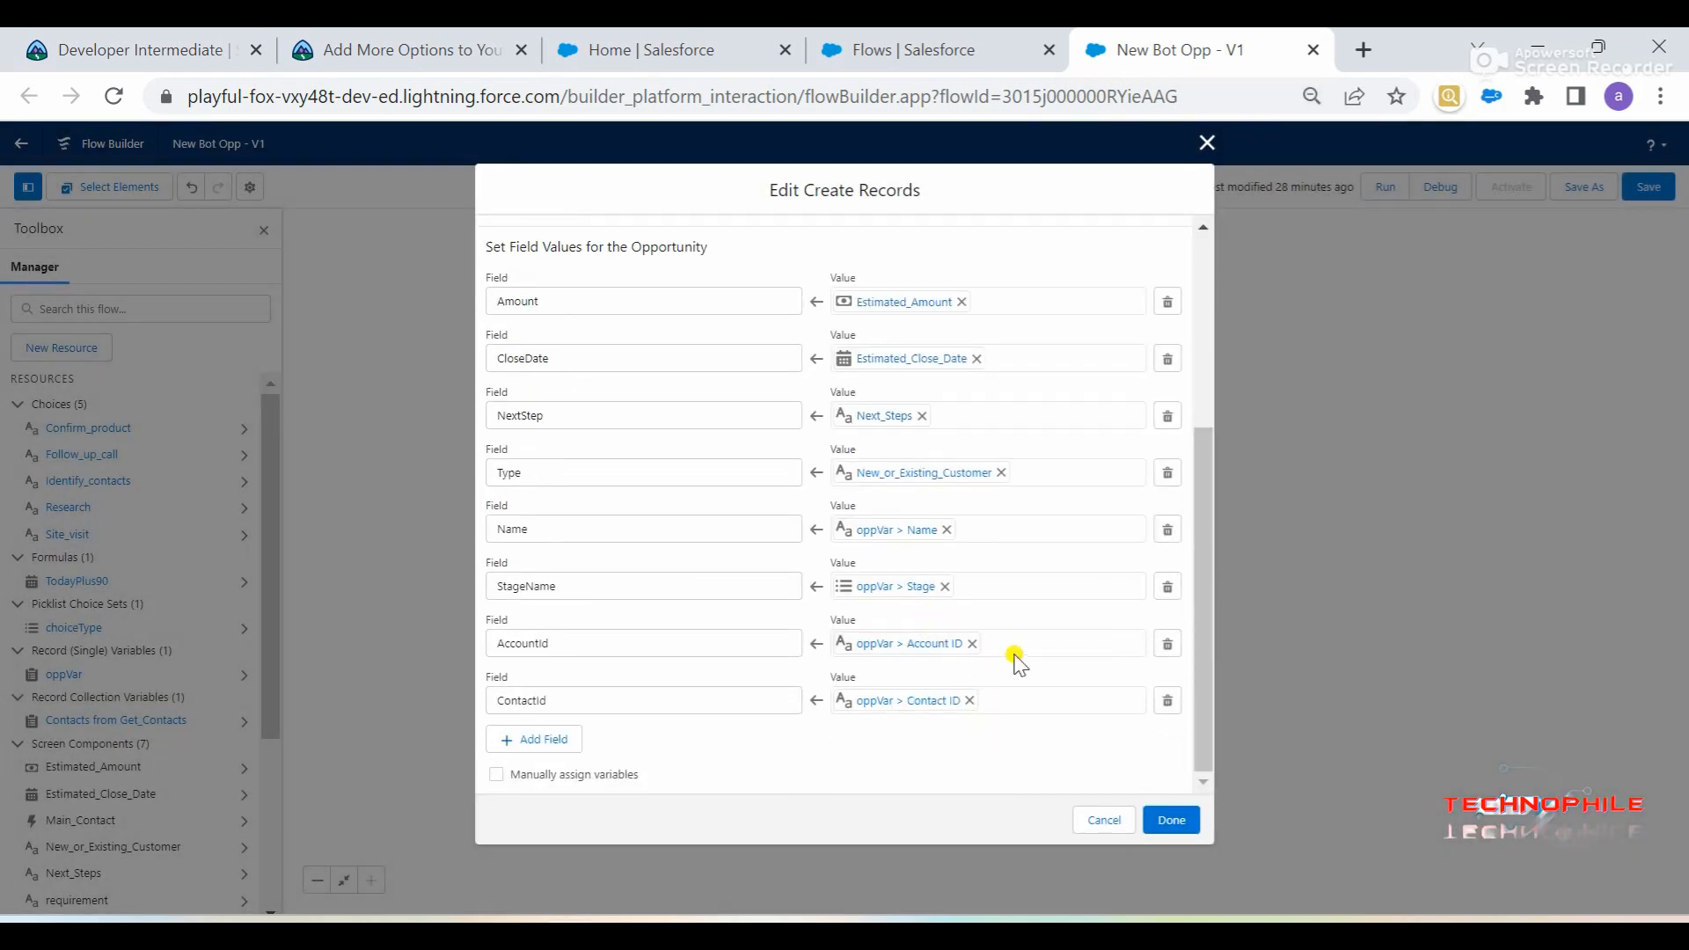
Replace the value of the AccountId field with screenAccount > recordId
click(971, 643)
text(scc)
text(r)
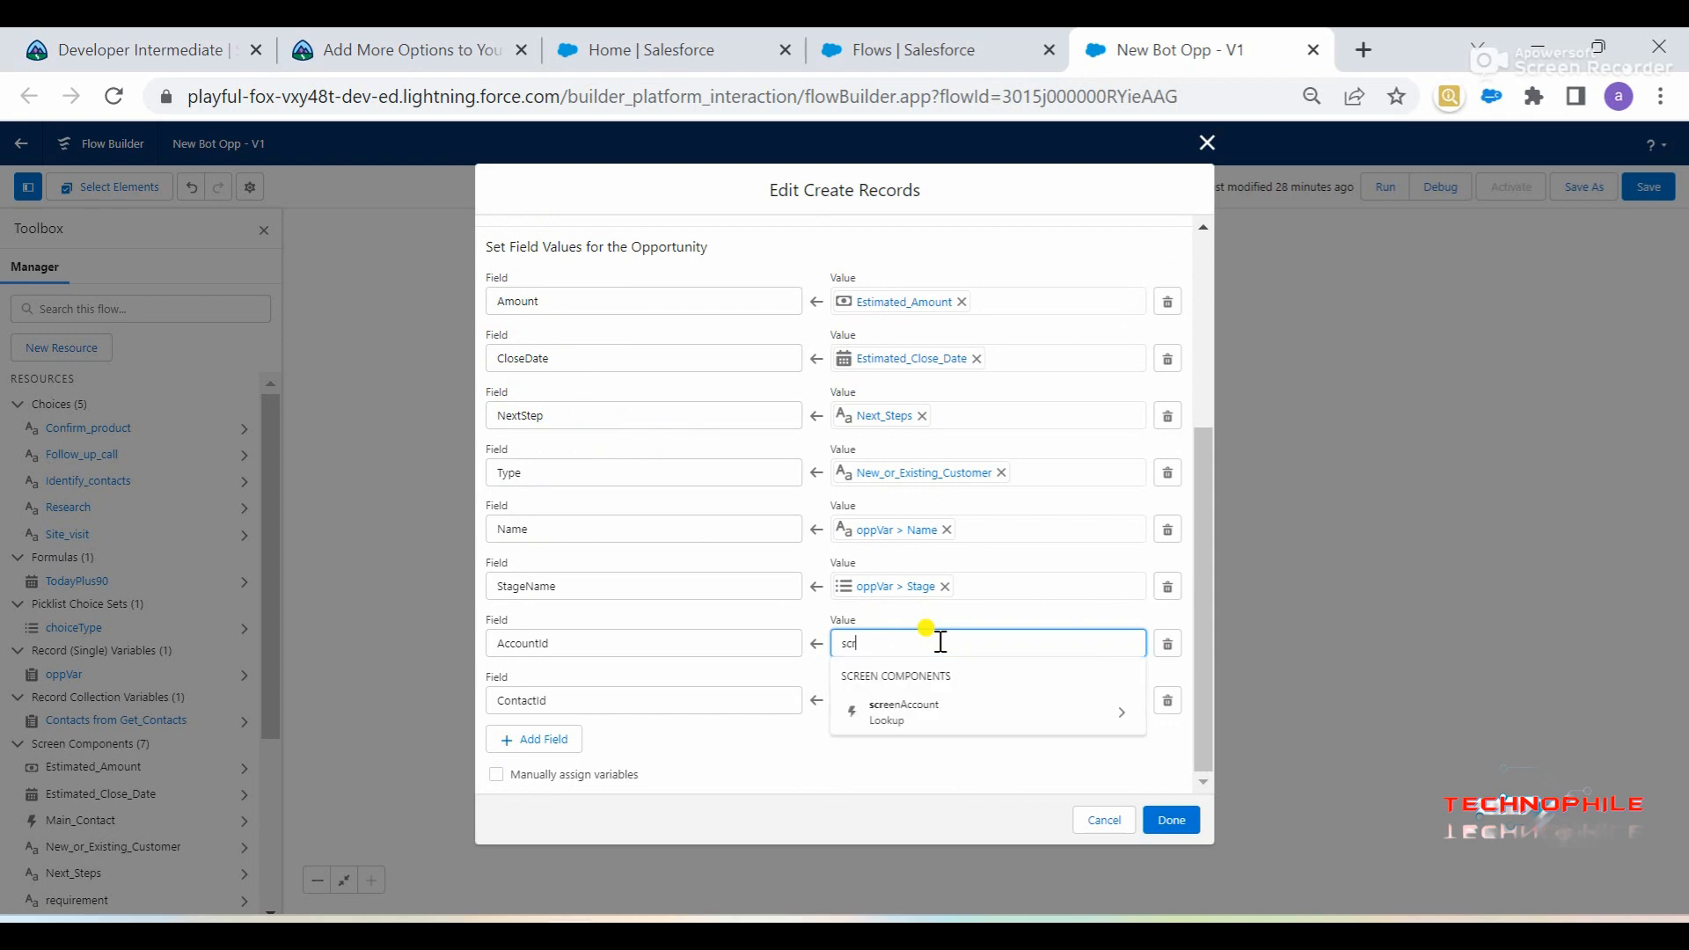
click(934, 709)
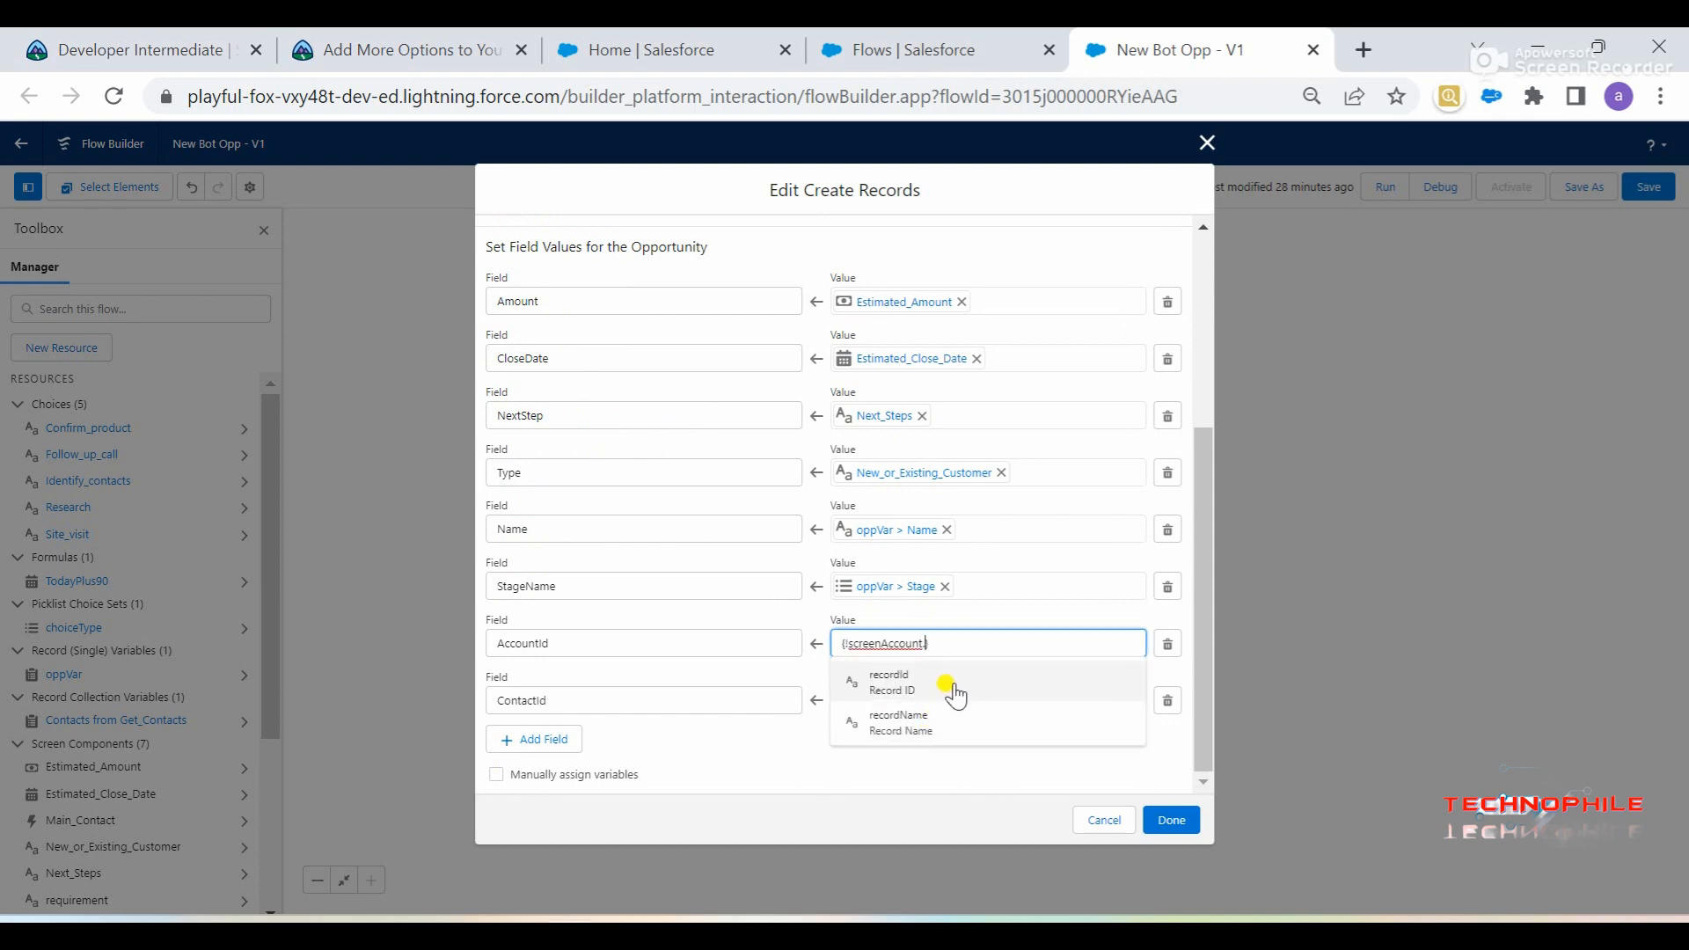
click(954, 694)
Check the required AccountId and ContactId values in the challenge instructions
click(395, 50)
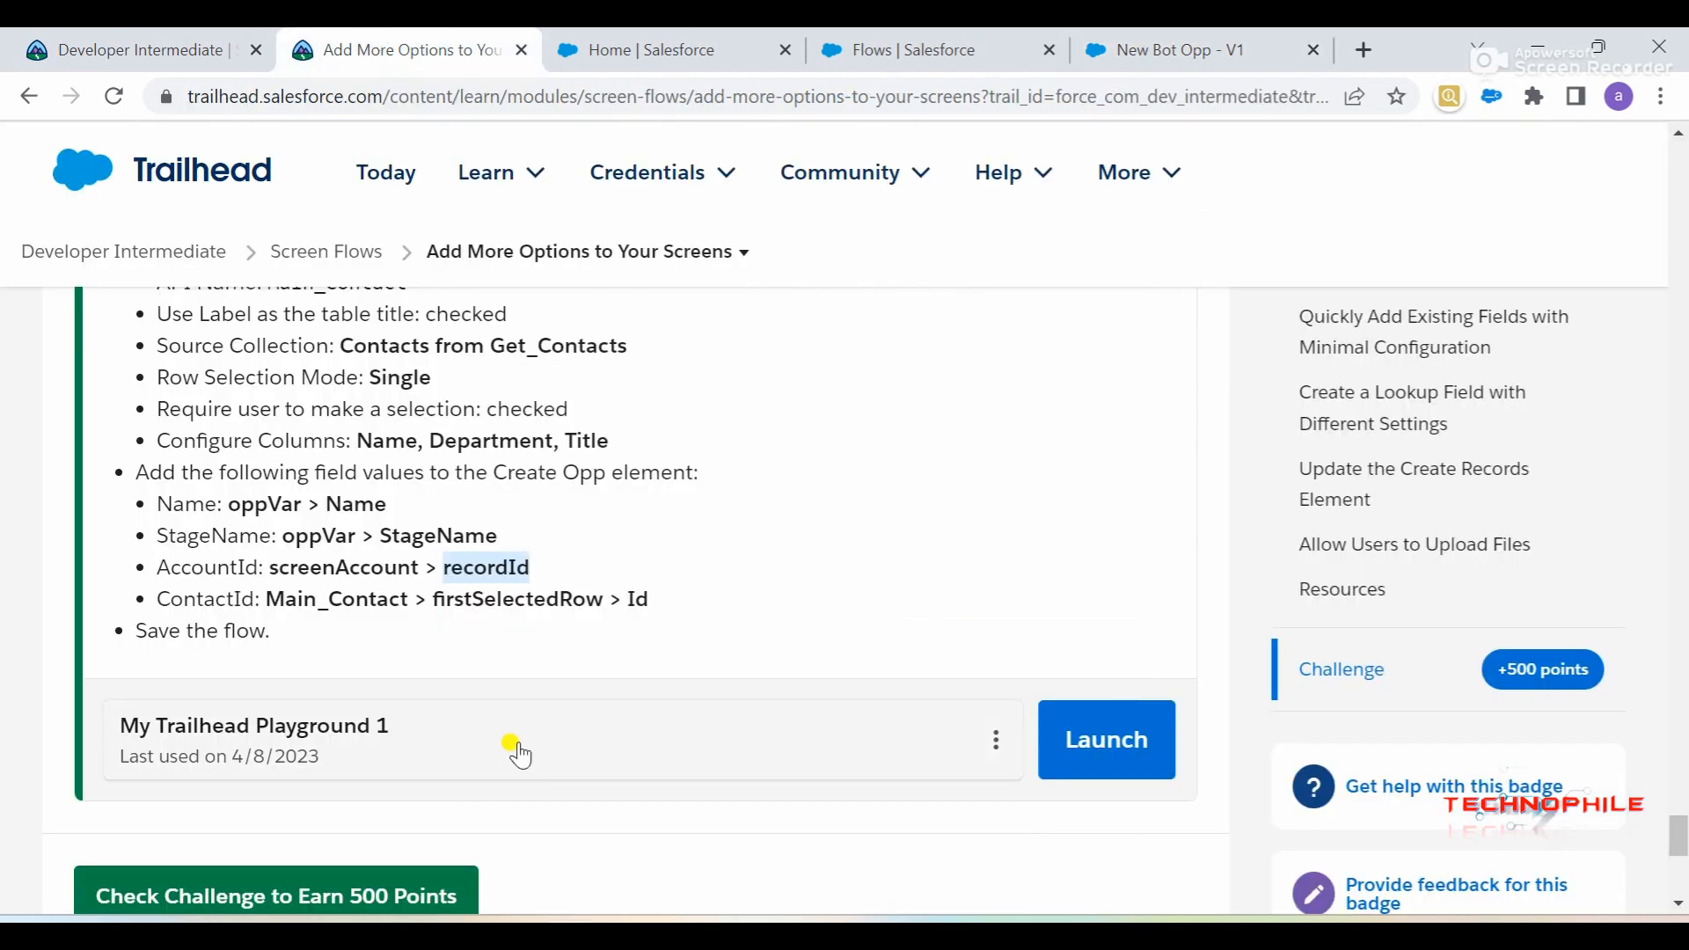
double_click(364, 568)
double_click(339, 600)
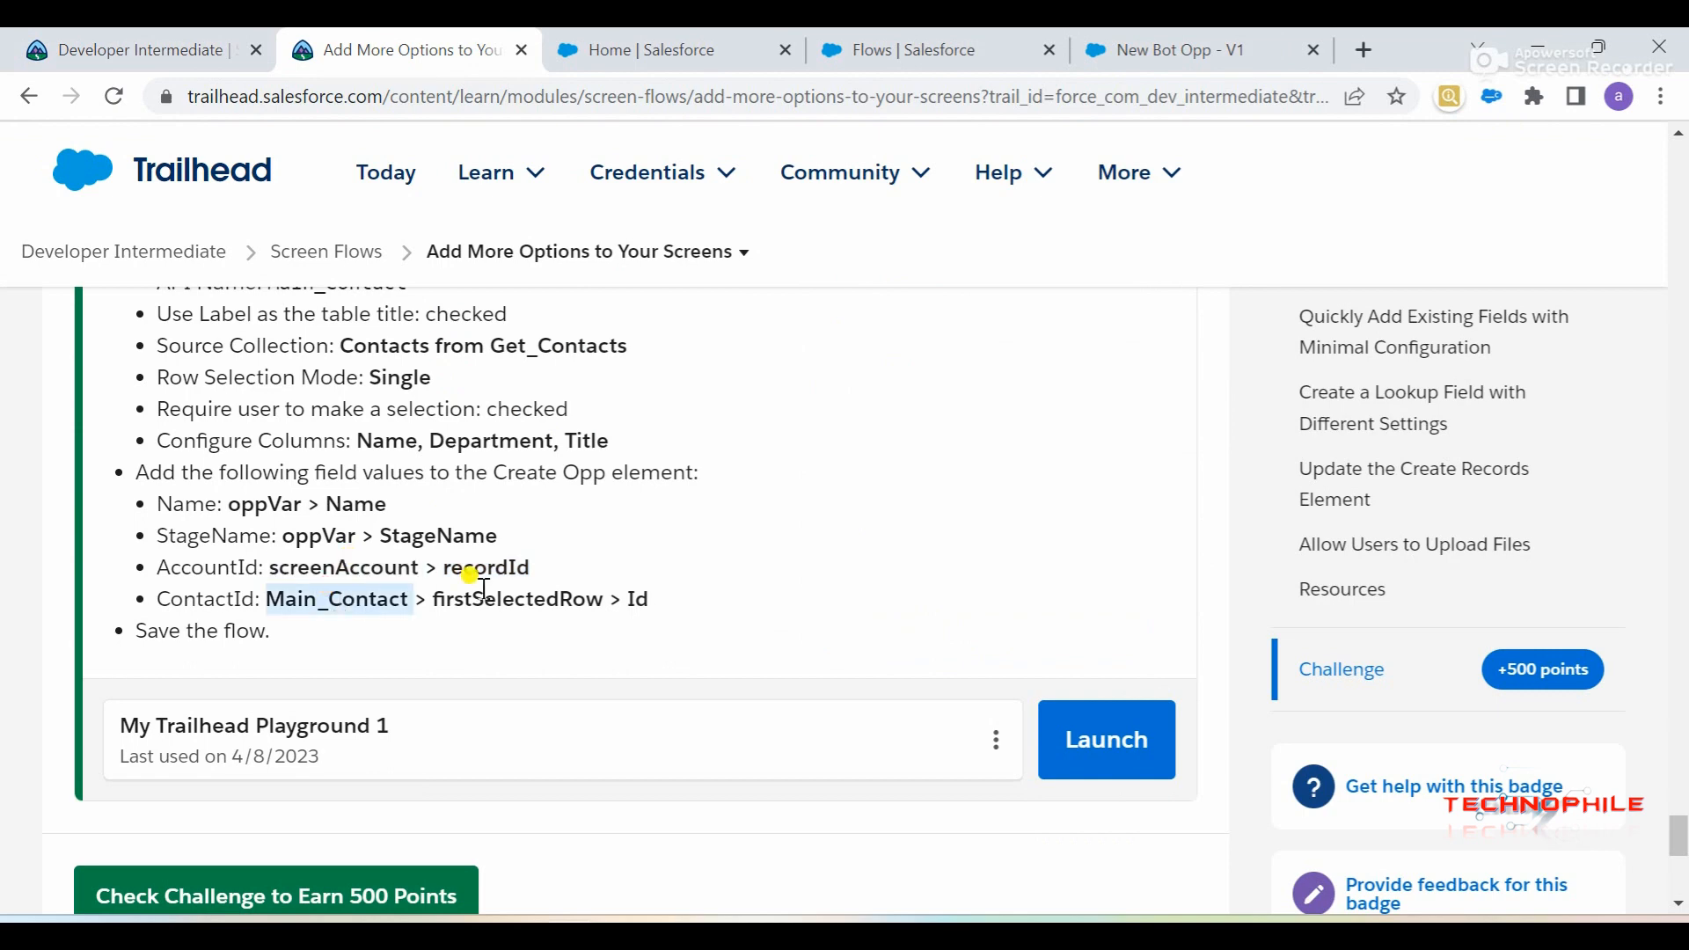
double_click(505, 599)
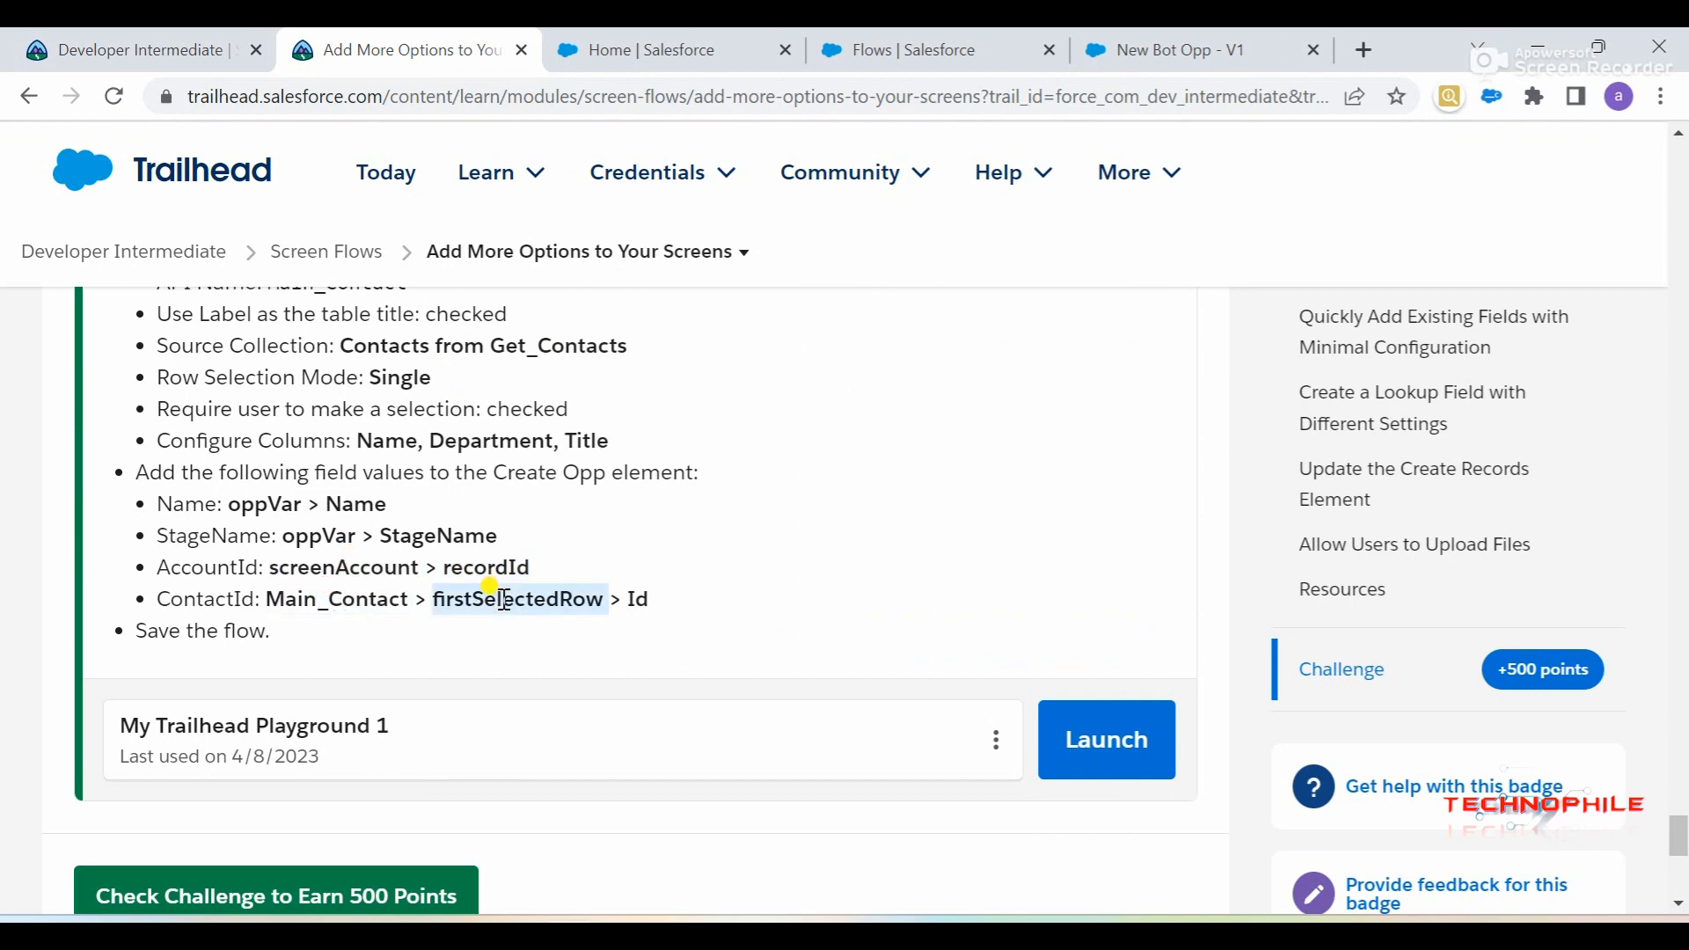
click(1163, 44)
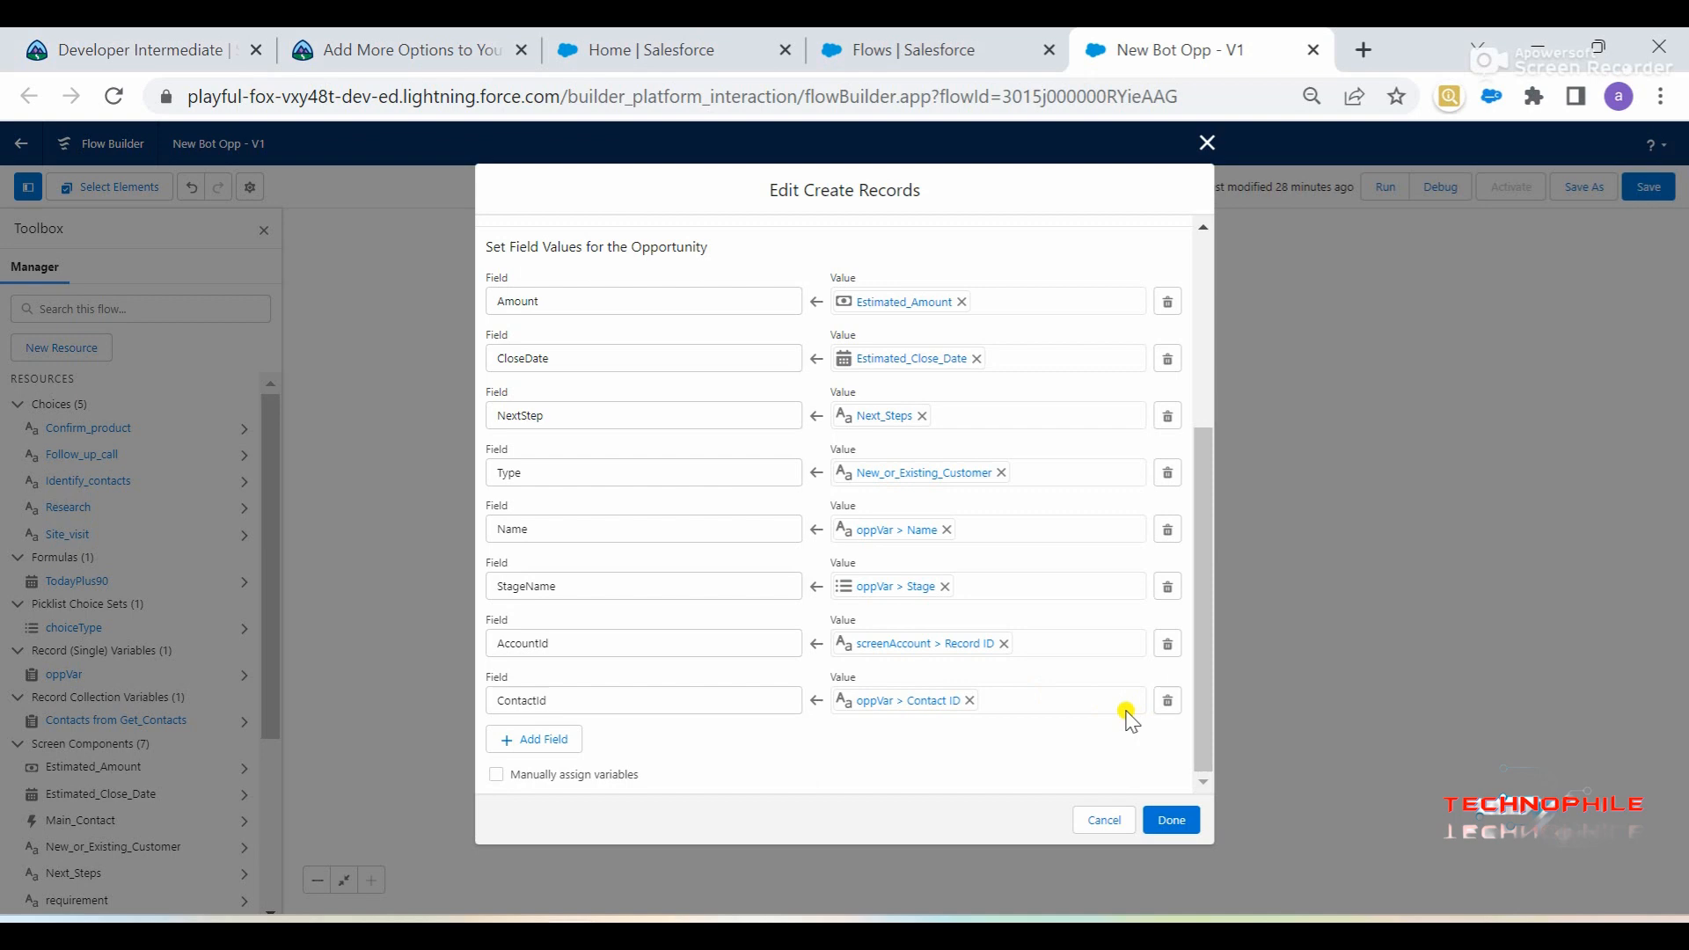
Replace the value of the ContactId field with Main_Contact > firstSelectedRow > Id and finish editing Create Opp
click(969, 700)
text(main)
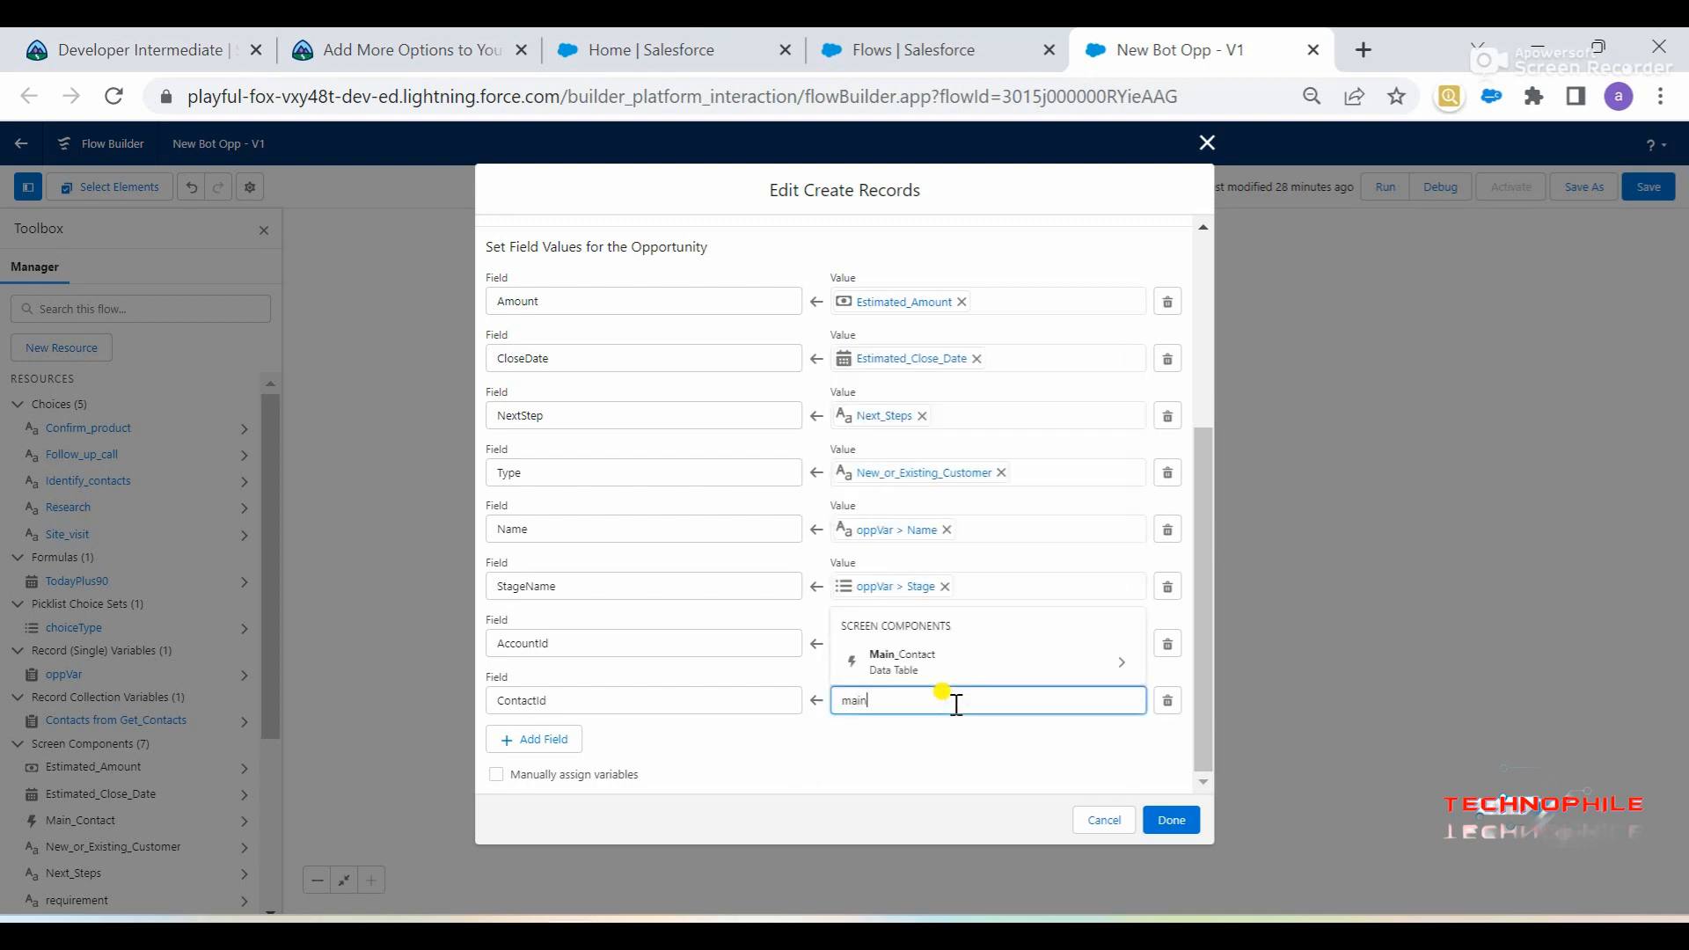
click(495, 40)
click(1169, 44)
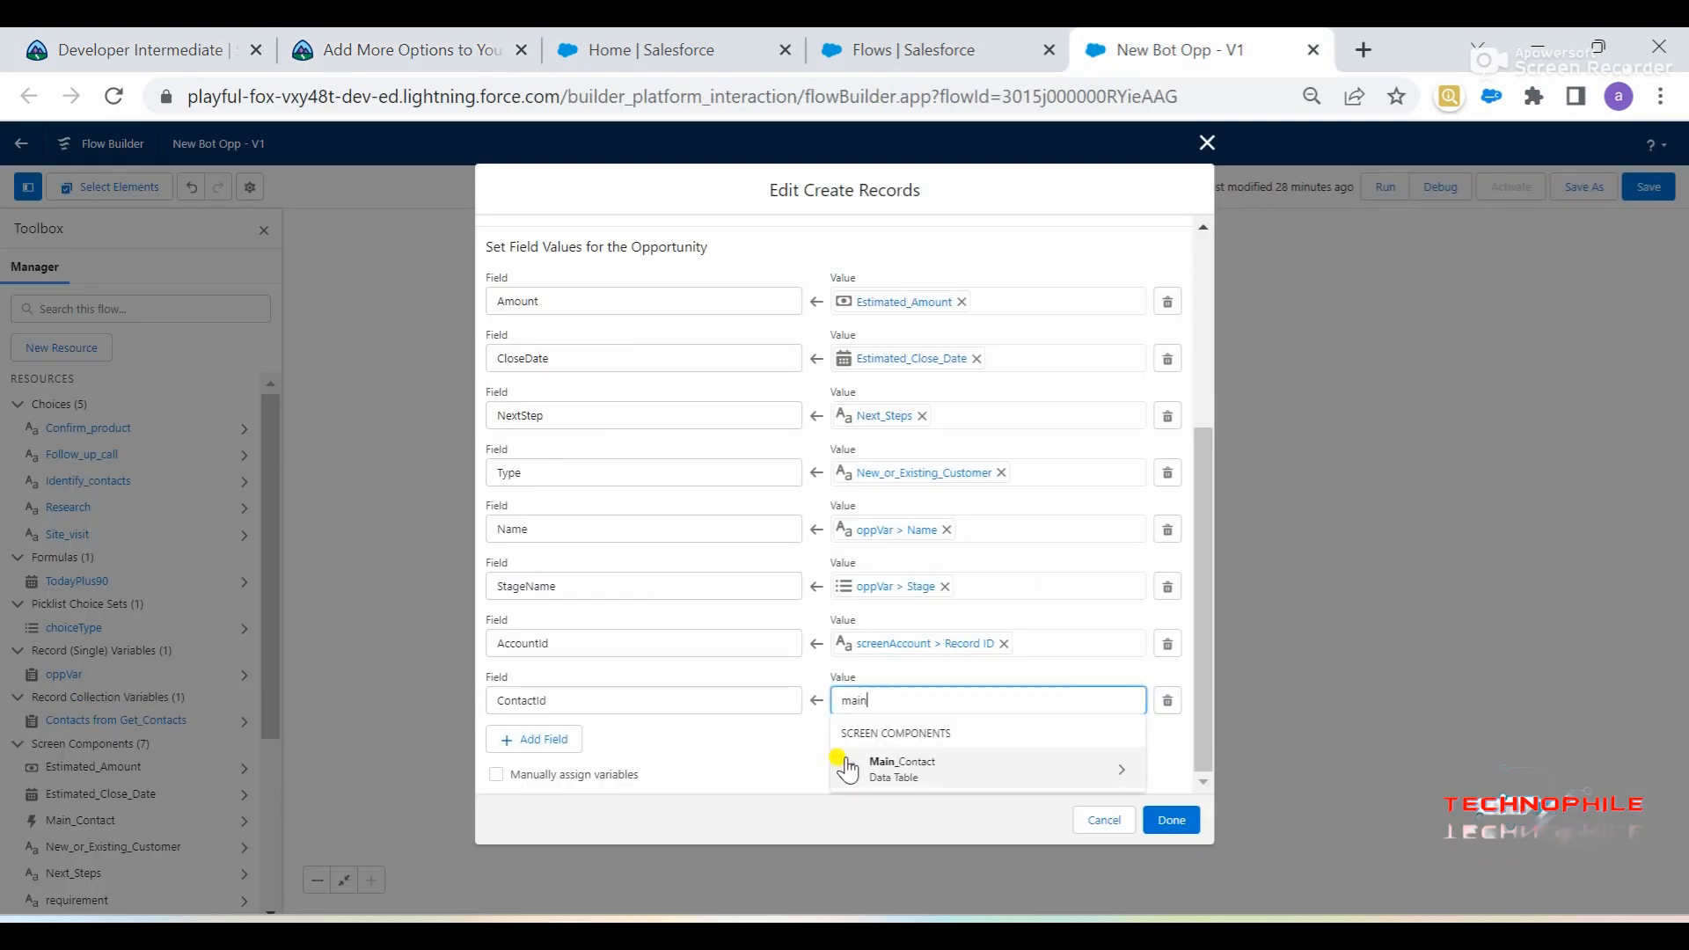
click(883, 757)
click(950, 740)
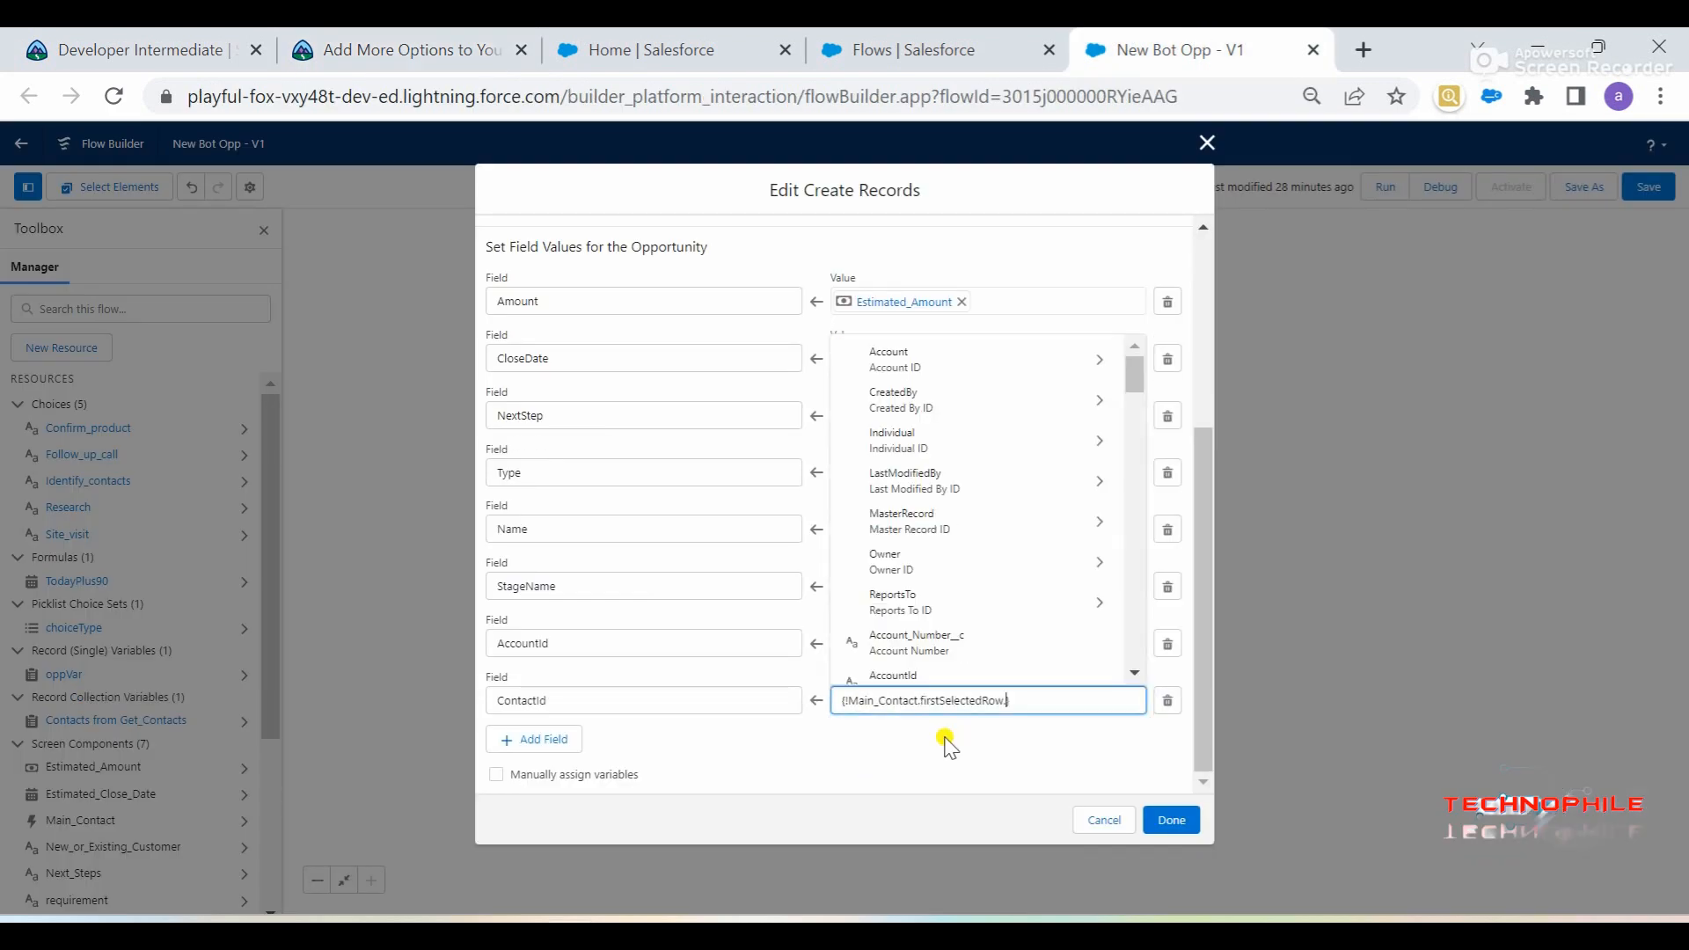
click(995, 701)
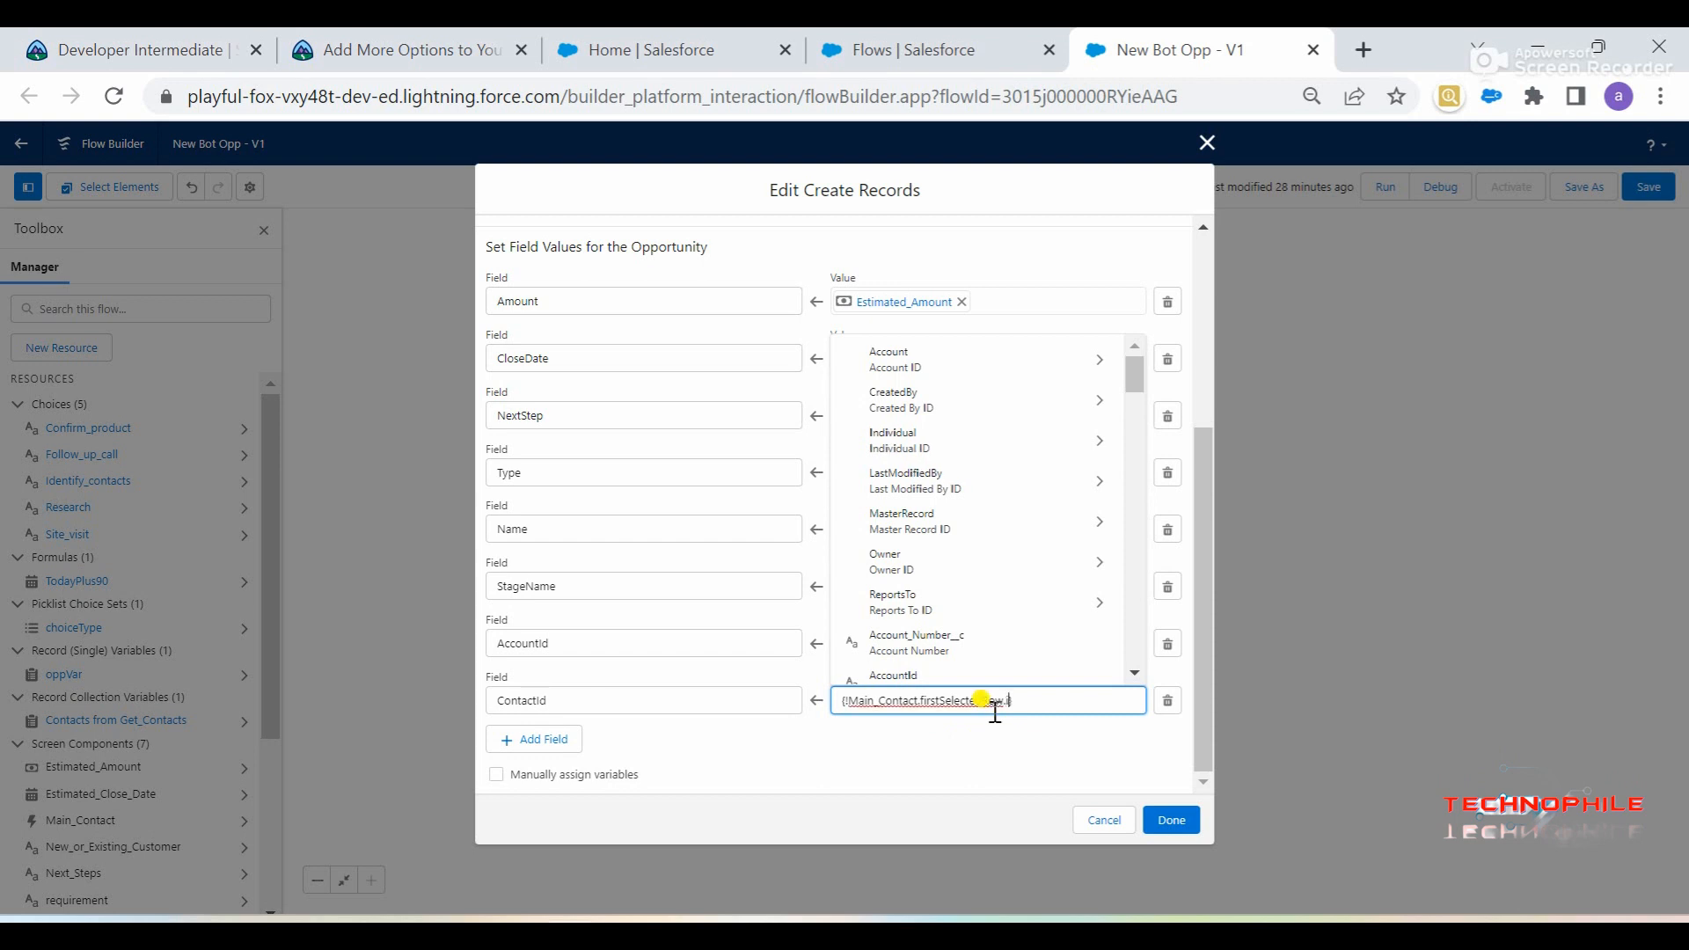
text(id)
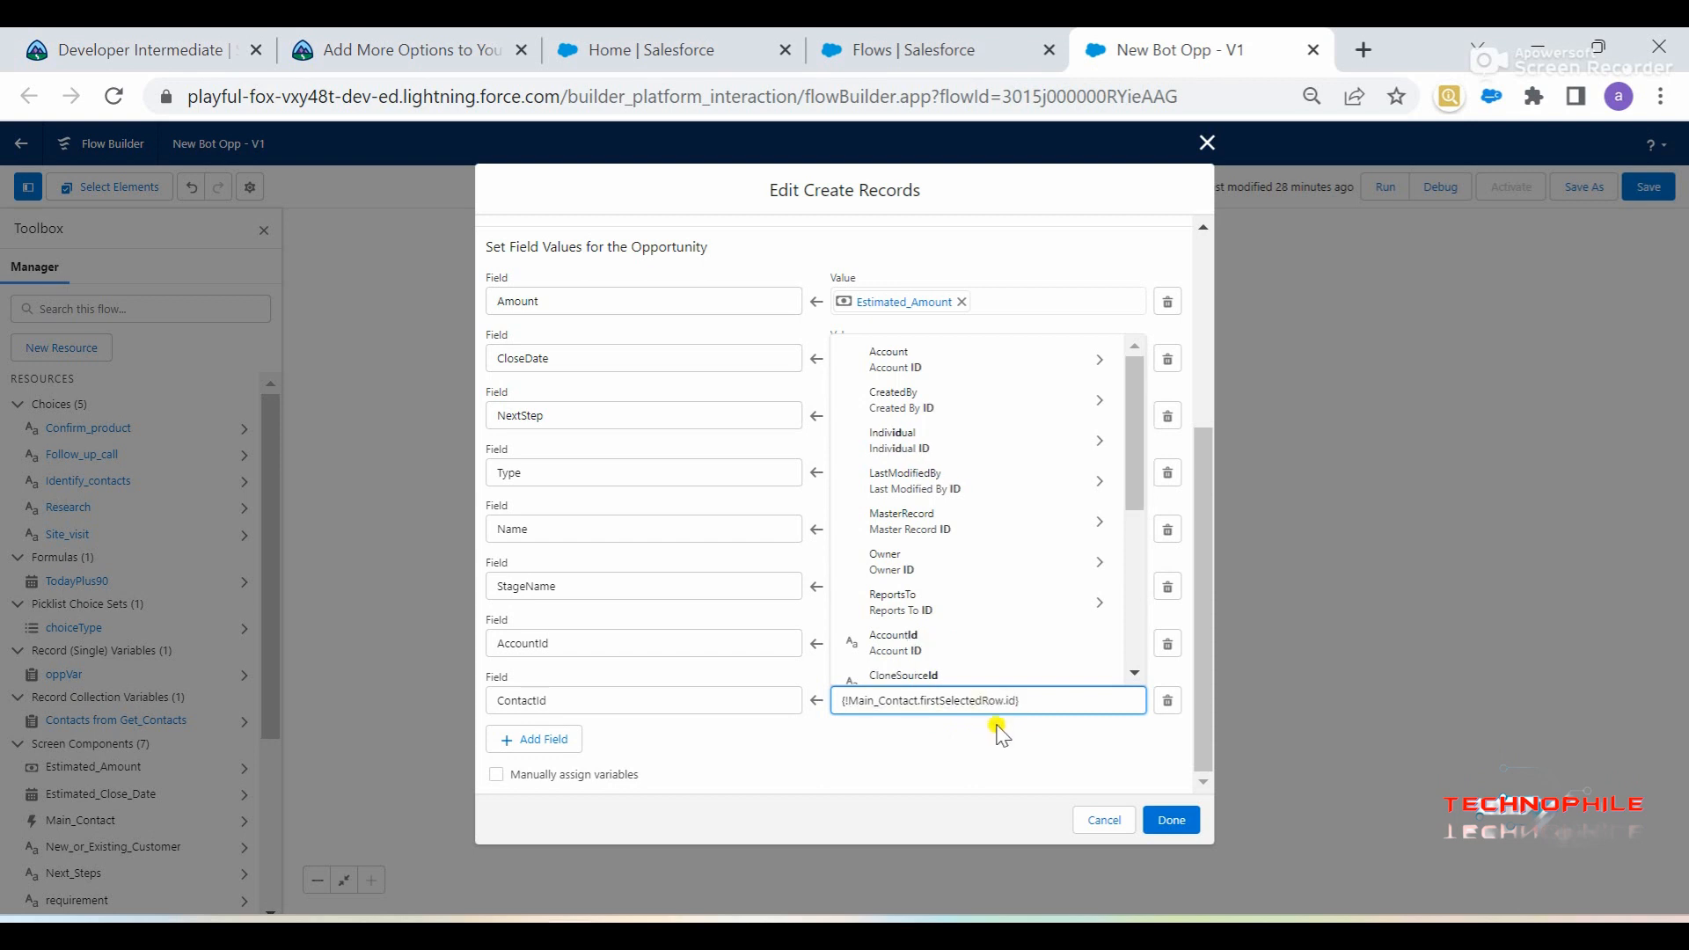
scroll(1007, 660, down, 3)
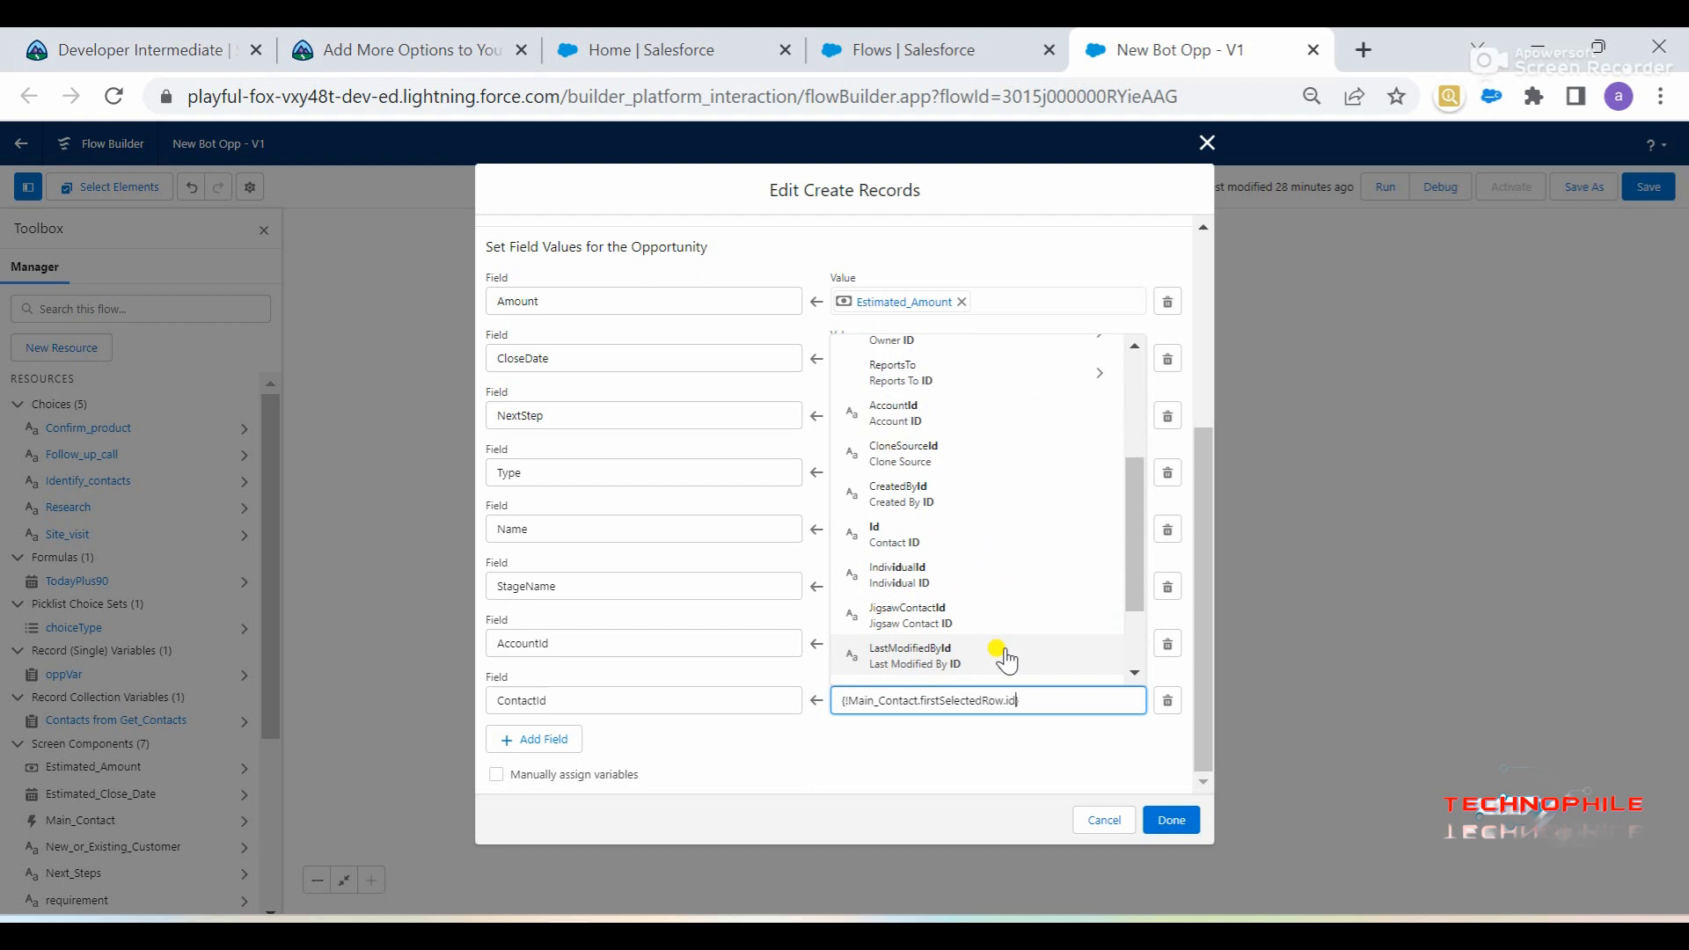
click(908, 493)
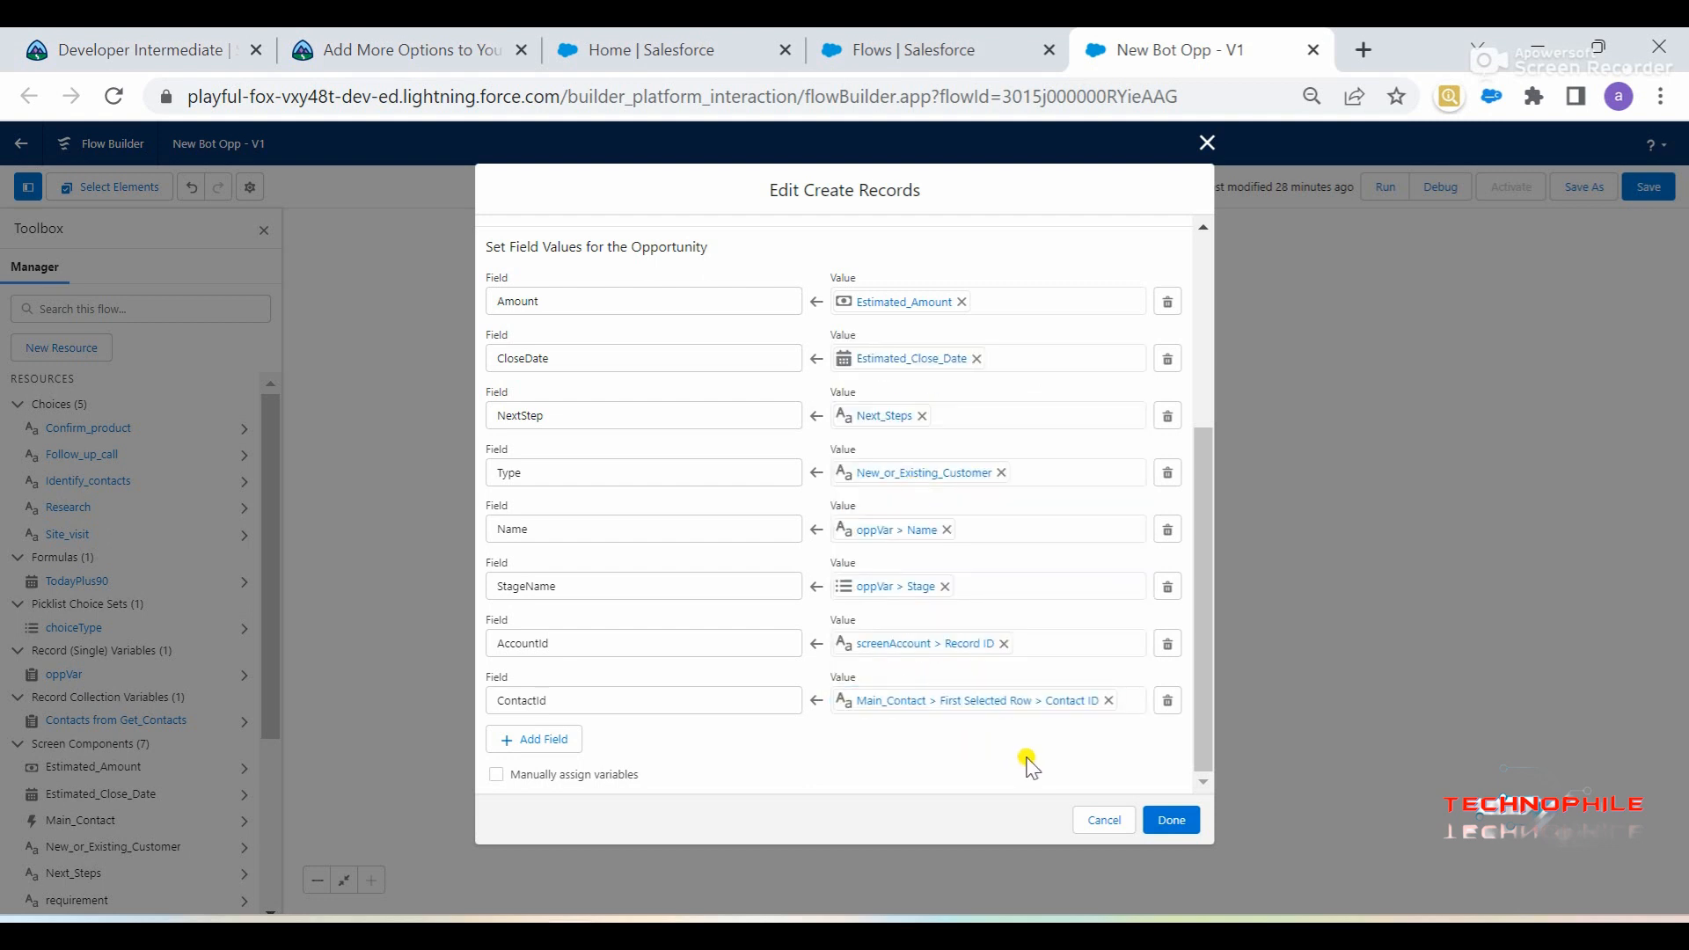
click(1172, 819)
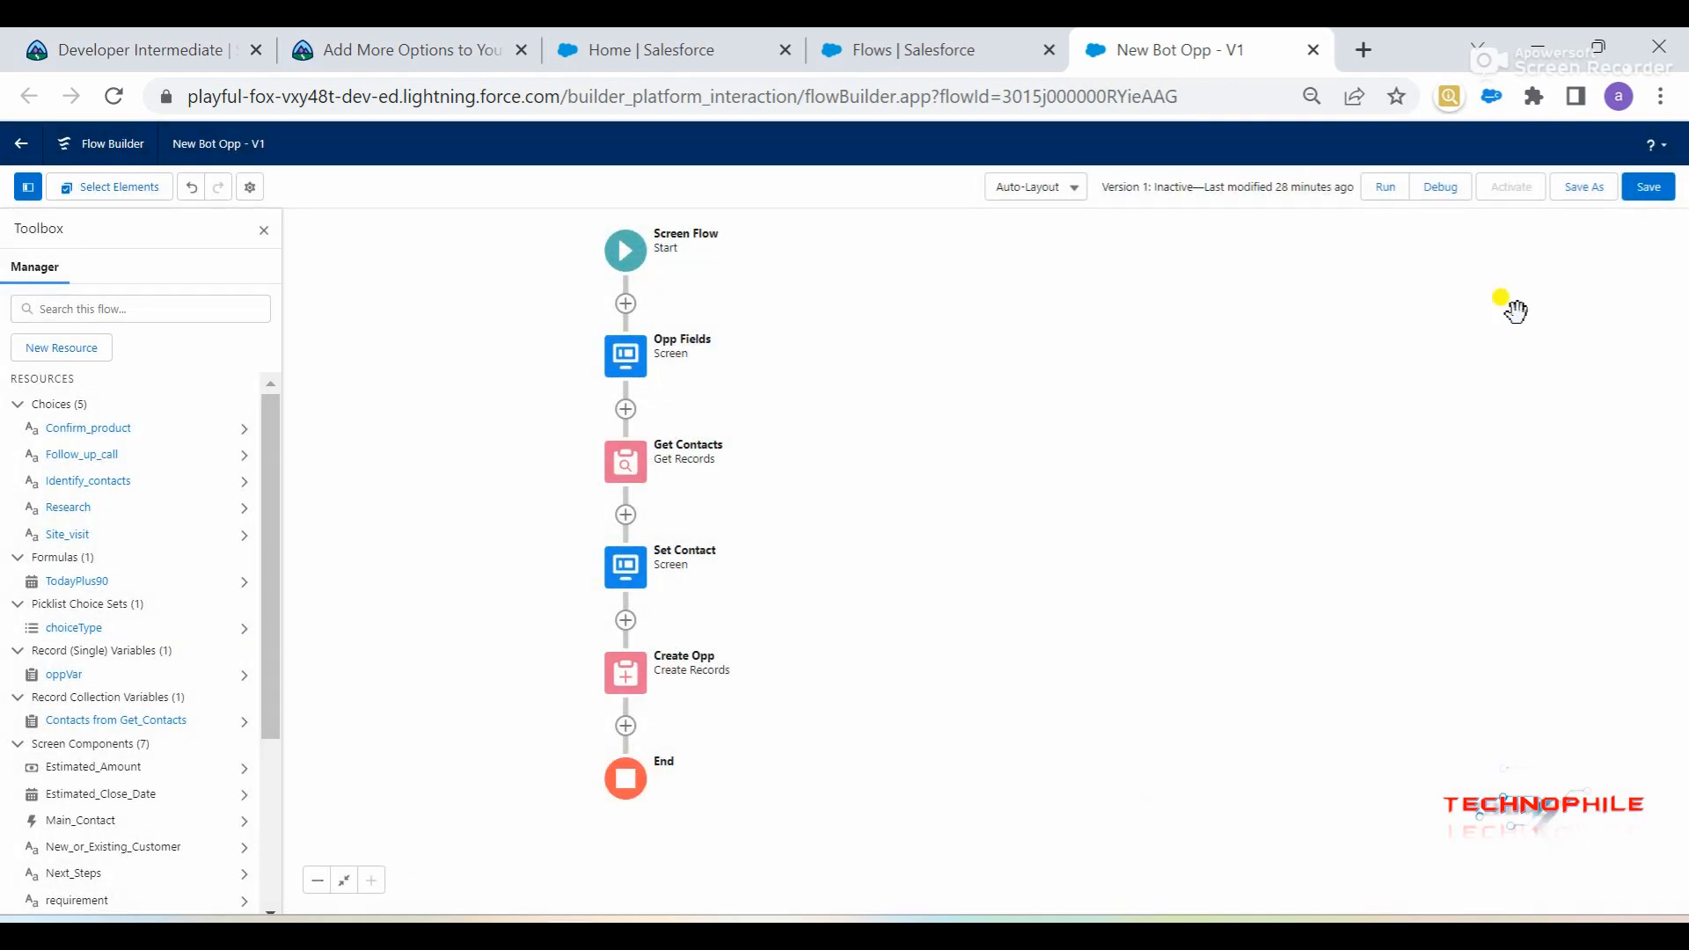
Save the New Bot Opp flow and set the browser zoom to 80%
click(1648, 186)
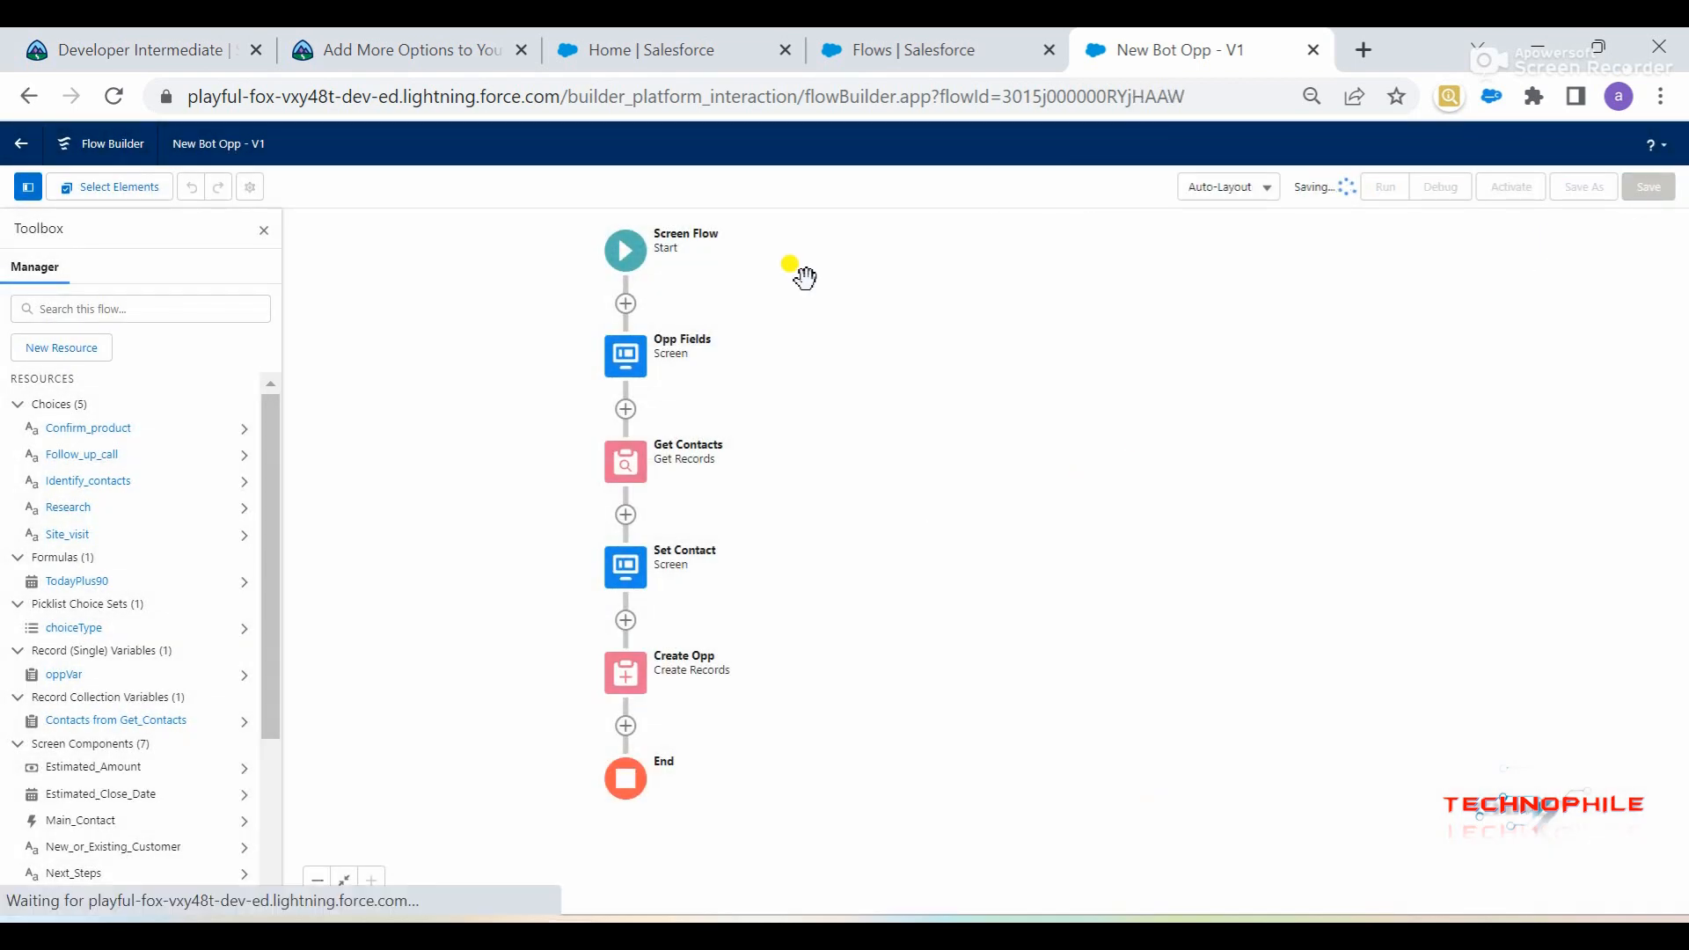
key(ctrl+minus)
key(ctrl+plus)
key(ctrl+plus)
key(ctrl+plus)
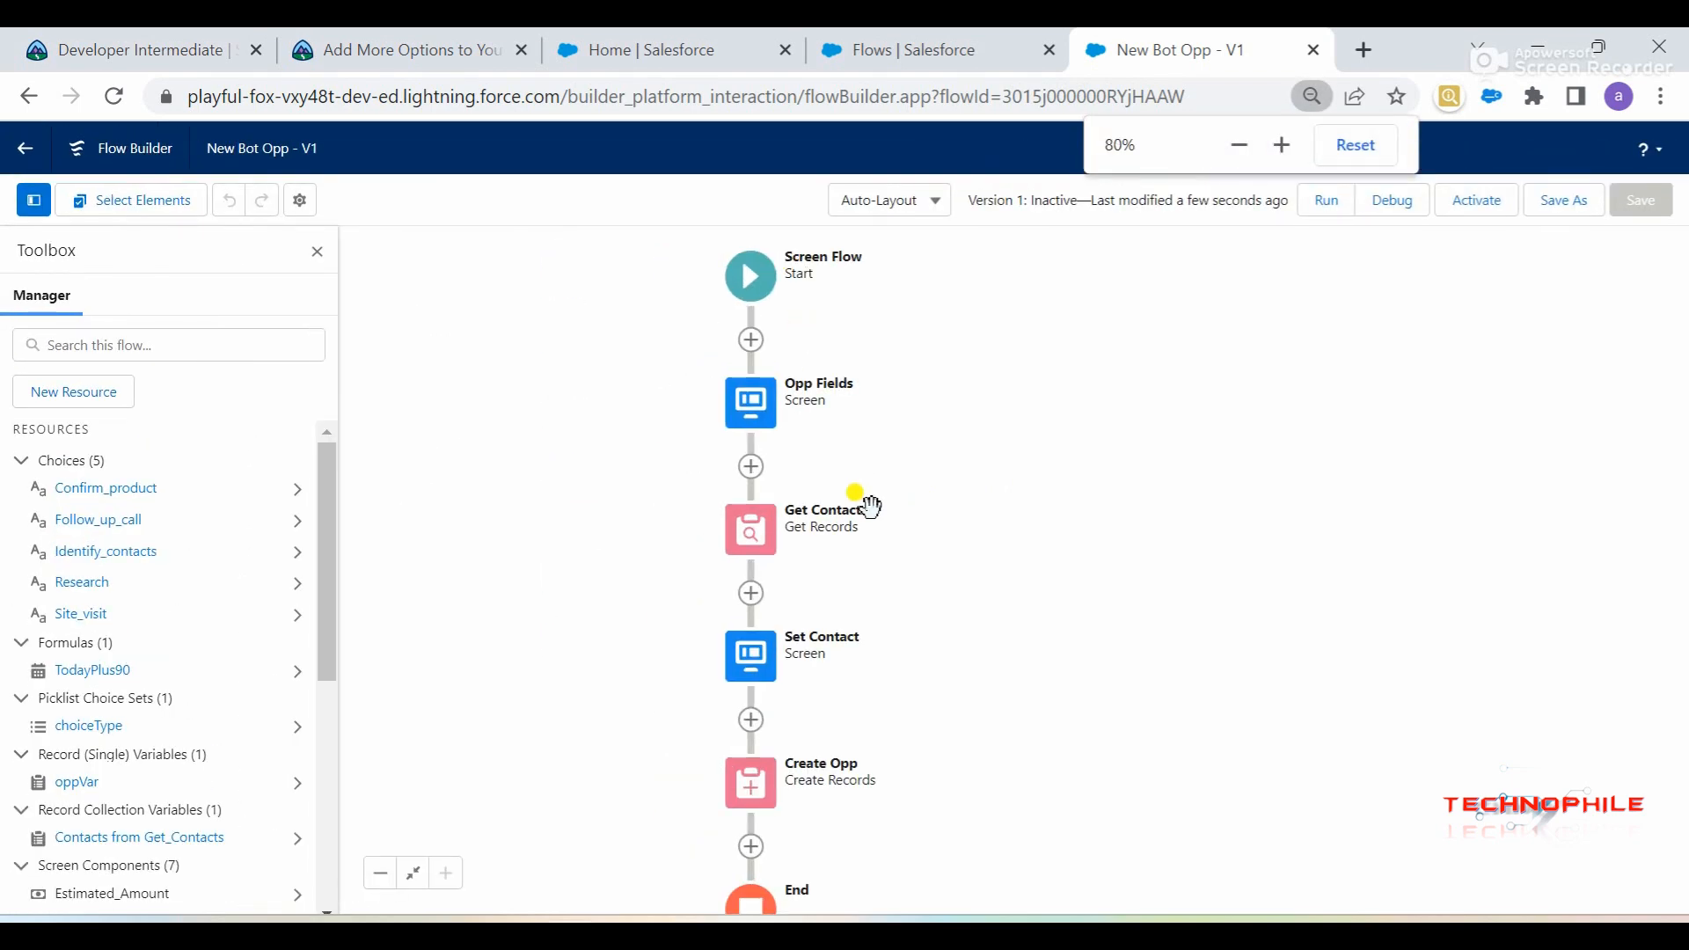
Return to the Trailhead unit and submit the challenge for checking to earn 500 points
click(476, 44)
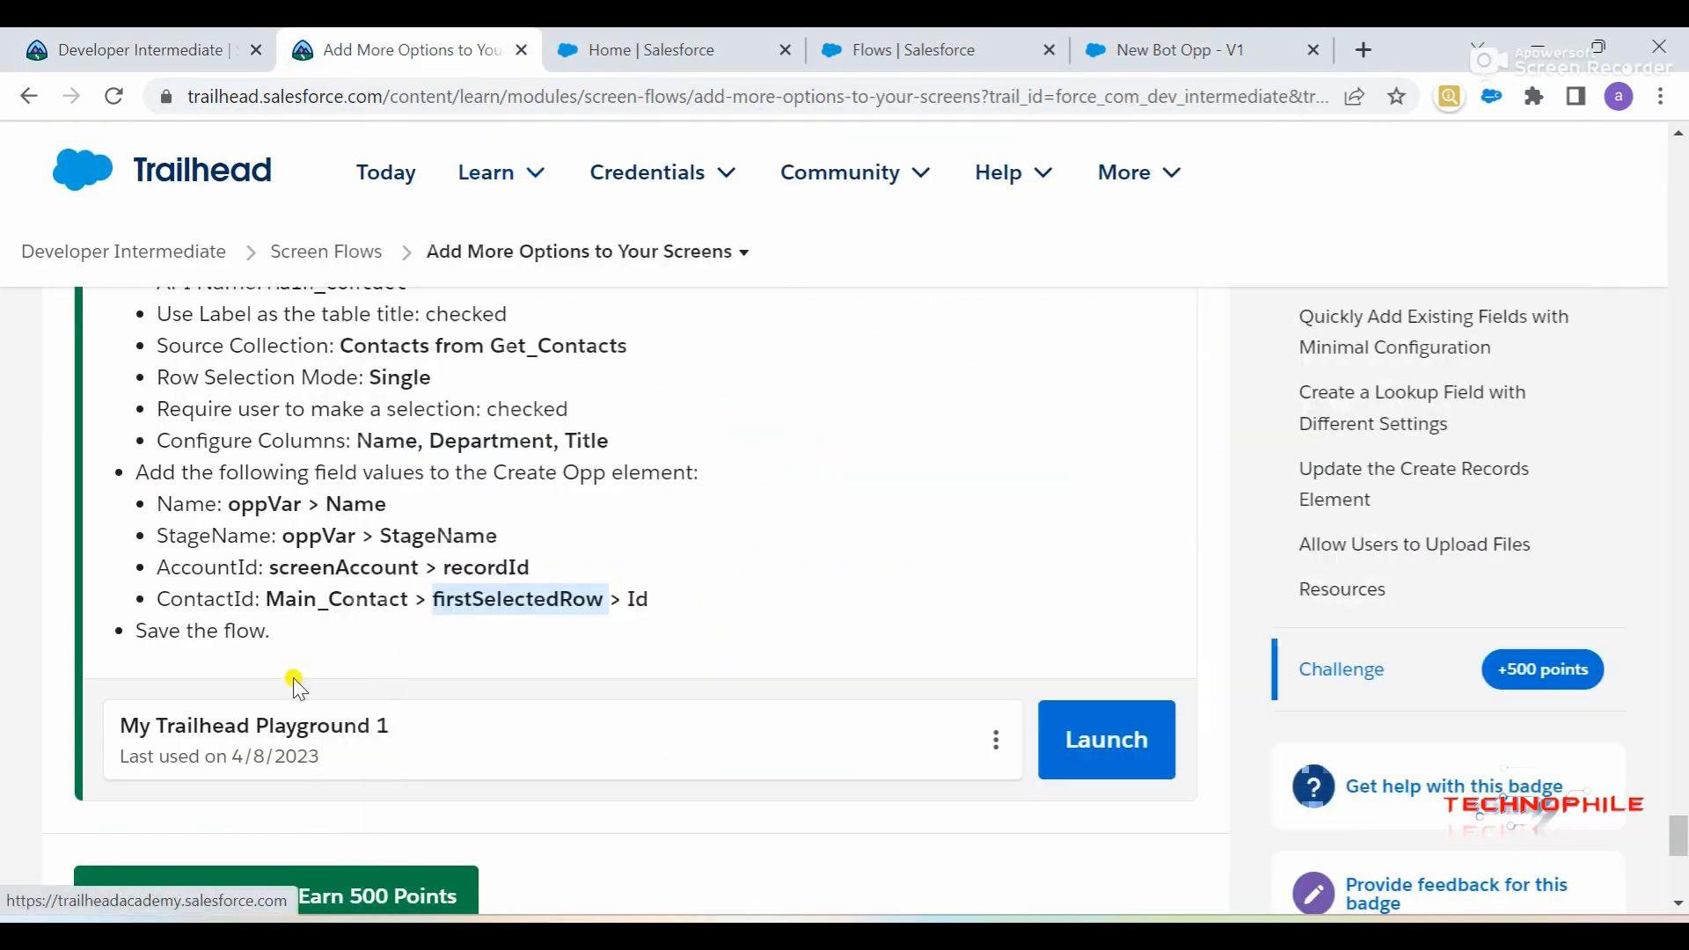
scroll(292, 662, down, 2)
click(317, 669)
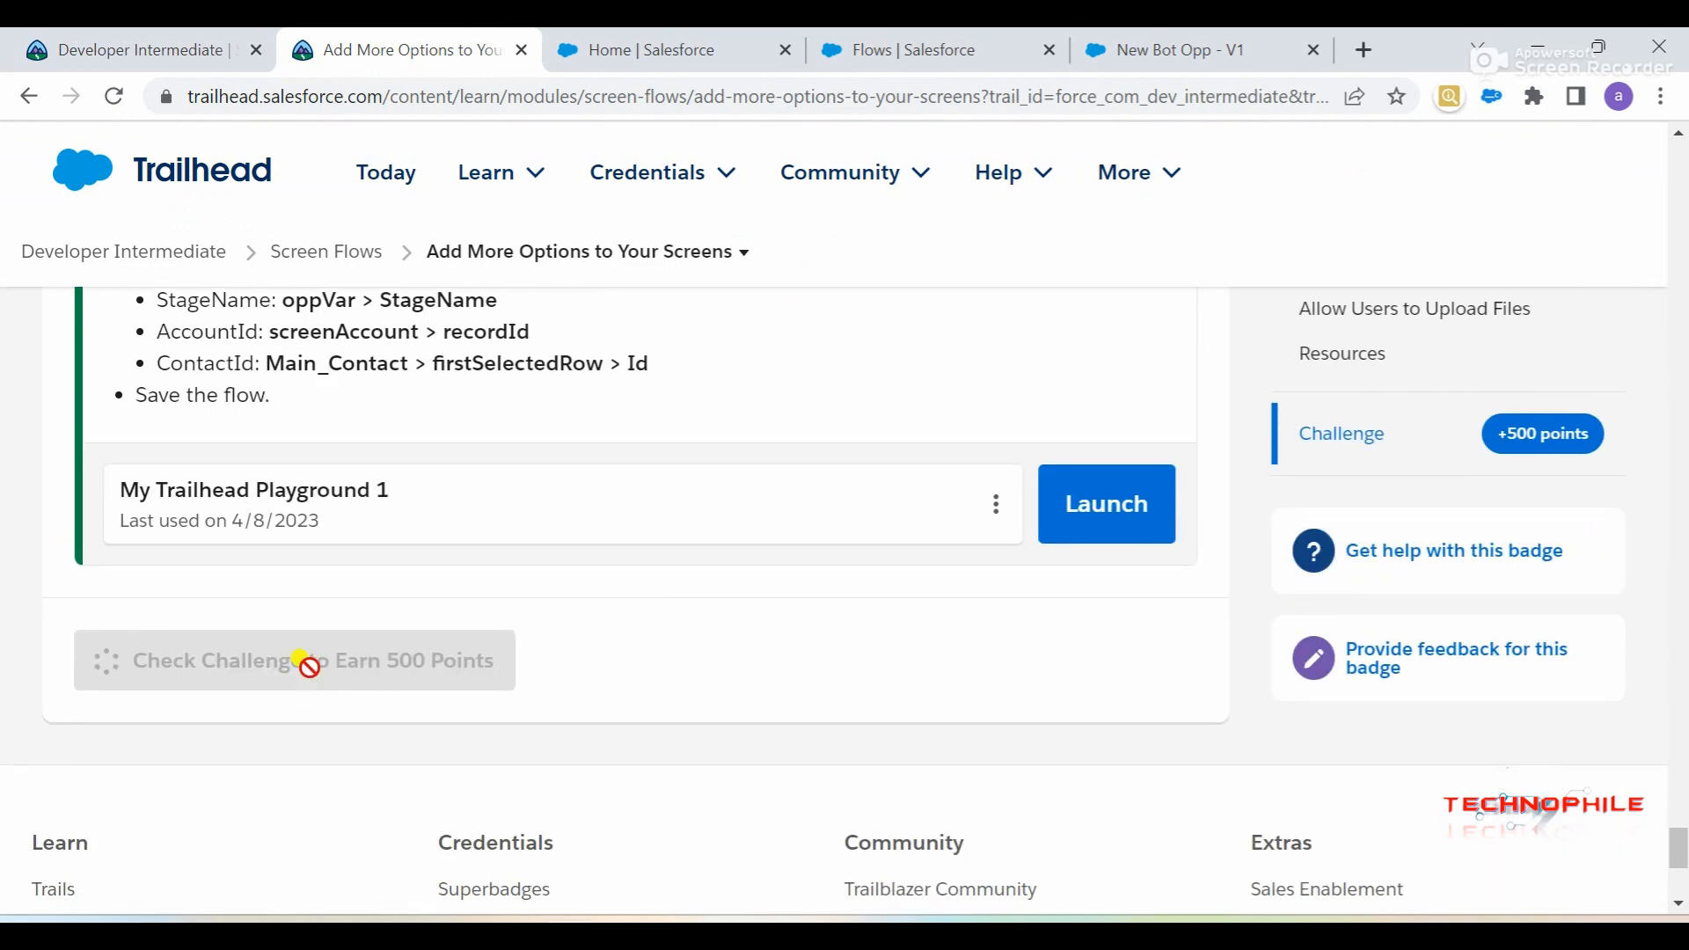